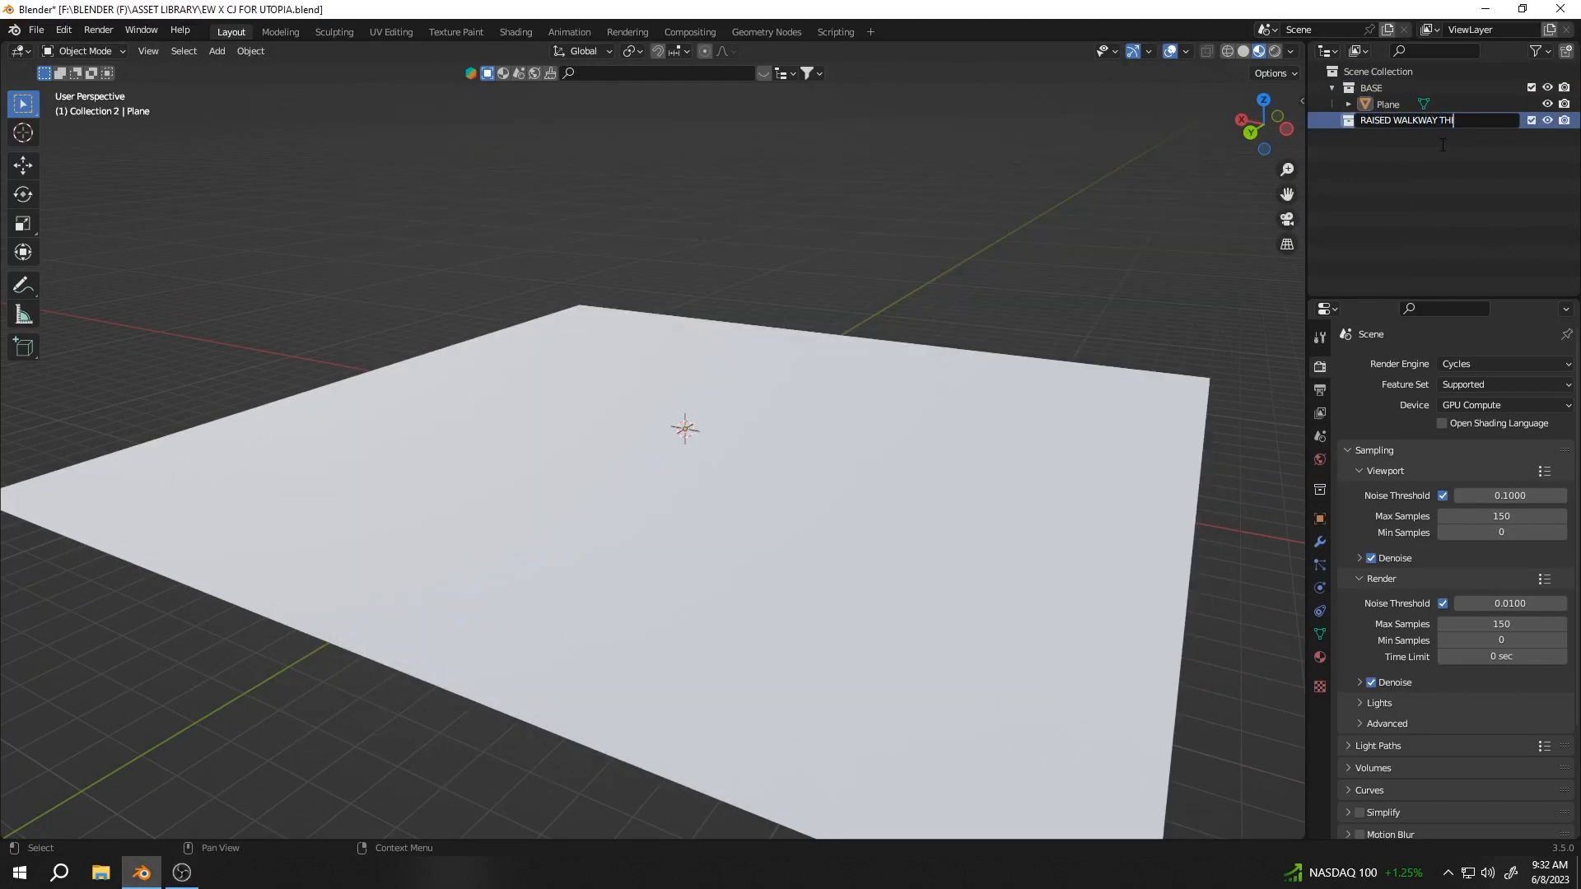
Add a cube to the RAISED WALKWAY THINGS collection and scale it along Z
{"action": "key", "text": "shift+a"}
{"action": "mouse_move", "coordinate": [826, 406]}
{"action": "middle_mouse_down"}
{"action": "mouse_move", "coordinate": [783, 354]}
{"action": "mouse_move", "coordinate": [848, 387]}
{"action": "middle_mouse_up"}
{"action": "mouse_move", "coordinate": [783, 354]}
{"action": "left_click", "coordinate": [852, 371]}
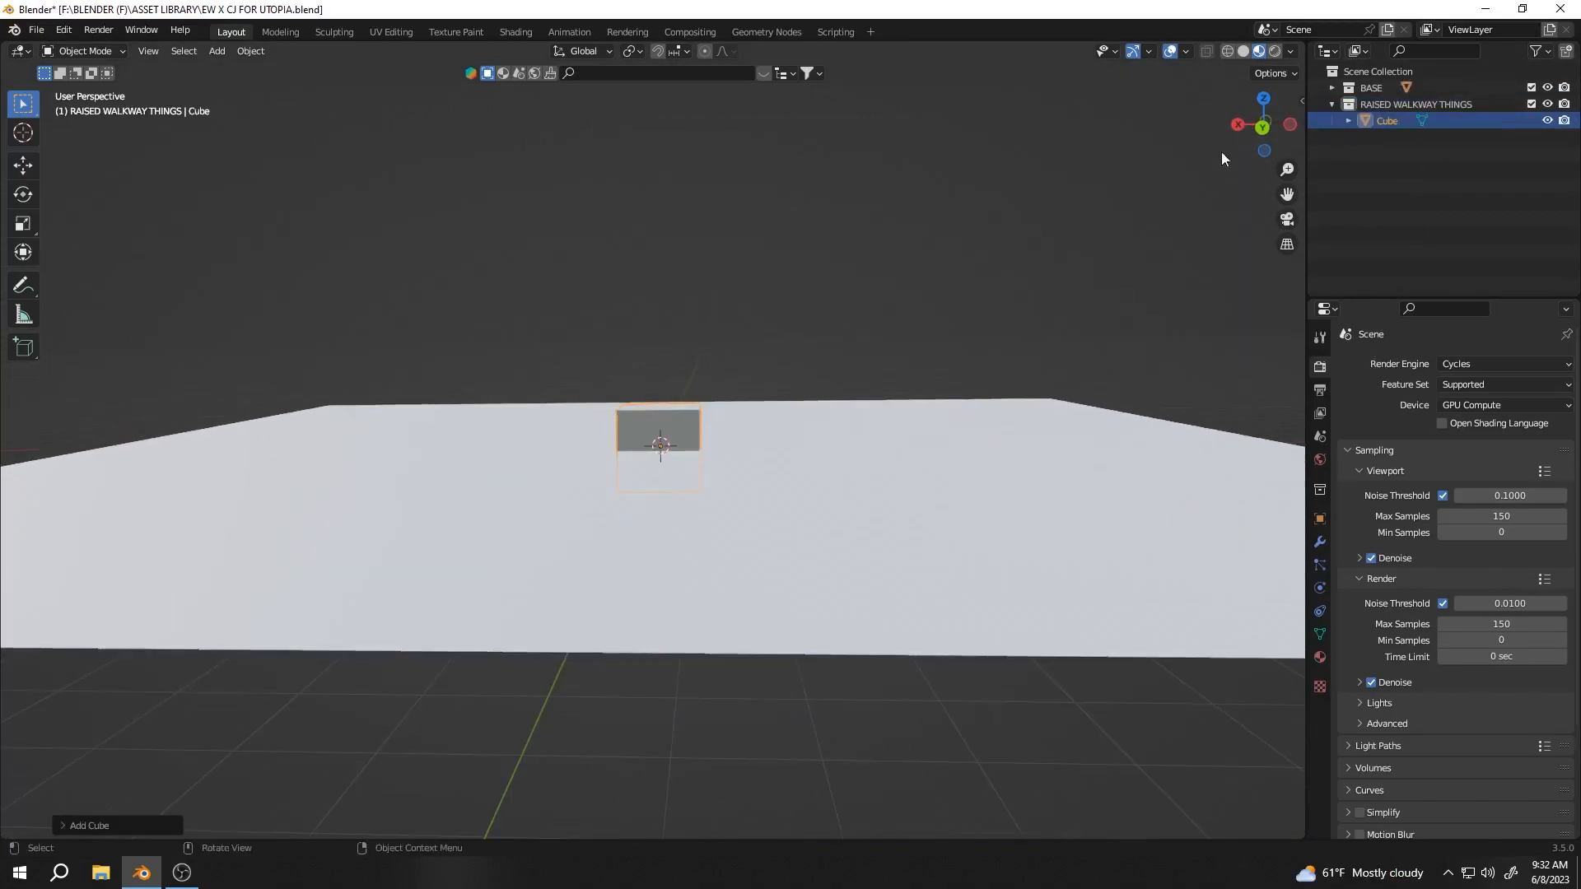
{"action": "left_click", "coordinate": [1261, 126]}
{"action": "scroll", "coordinate": [741, 444], "scroll_direction": "up", "scroll_amount": 4}
{"action": "key", "text": "s"}
{"action": "key", "text": "z"}
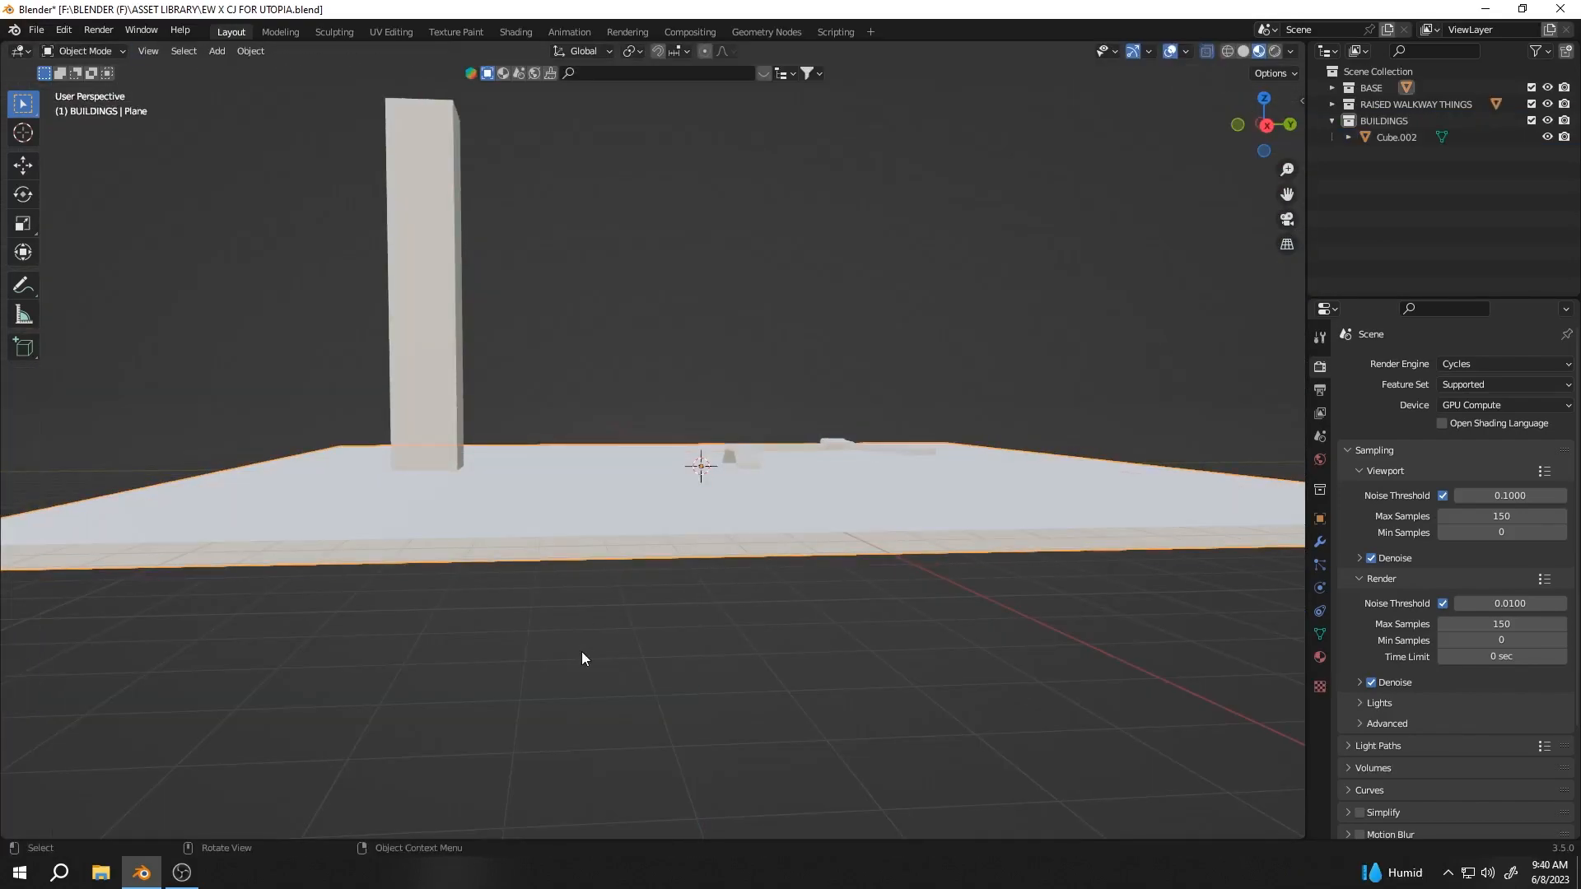
Add a cube named BASE BOOLEAN at the centre of the base plane and scale it
{"action": "middle_click_drag", "start_coordinate": [581, 650], "coordinate": [664, 585]}
{"action": "key", "text": "shift+a"}
{"action": "left_click", "coordinate": [904, 298]}
{"action": "left_click", "coordinate": [728, 437]}
{"action": "scroll", "coordinate": [792, 426], "scroll_direction": "up", "scroll_amount": 2}
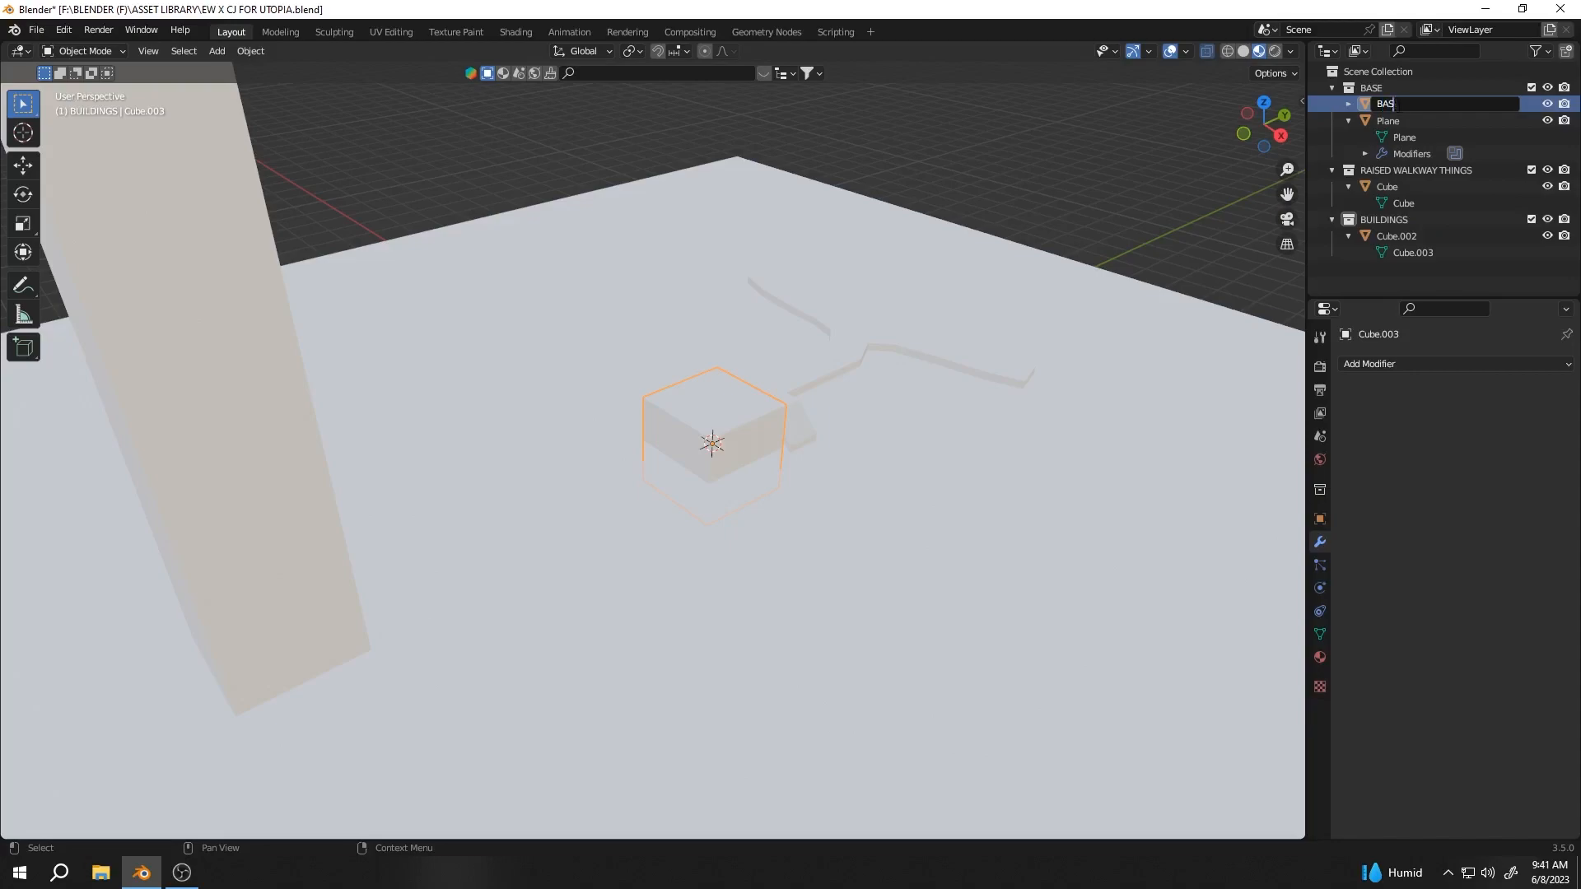
{"action": "left_click", "coordinate": [1264, 103]}
{"action": "key", "text": "s"}
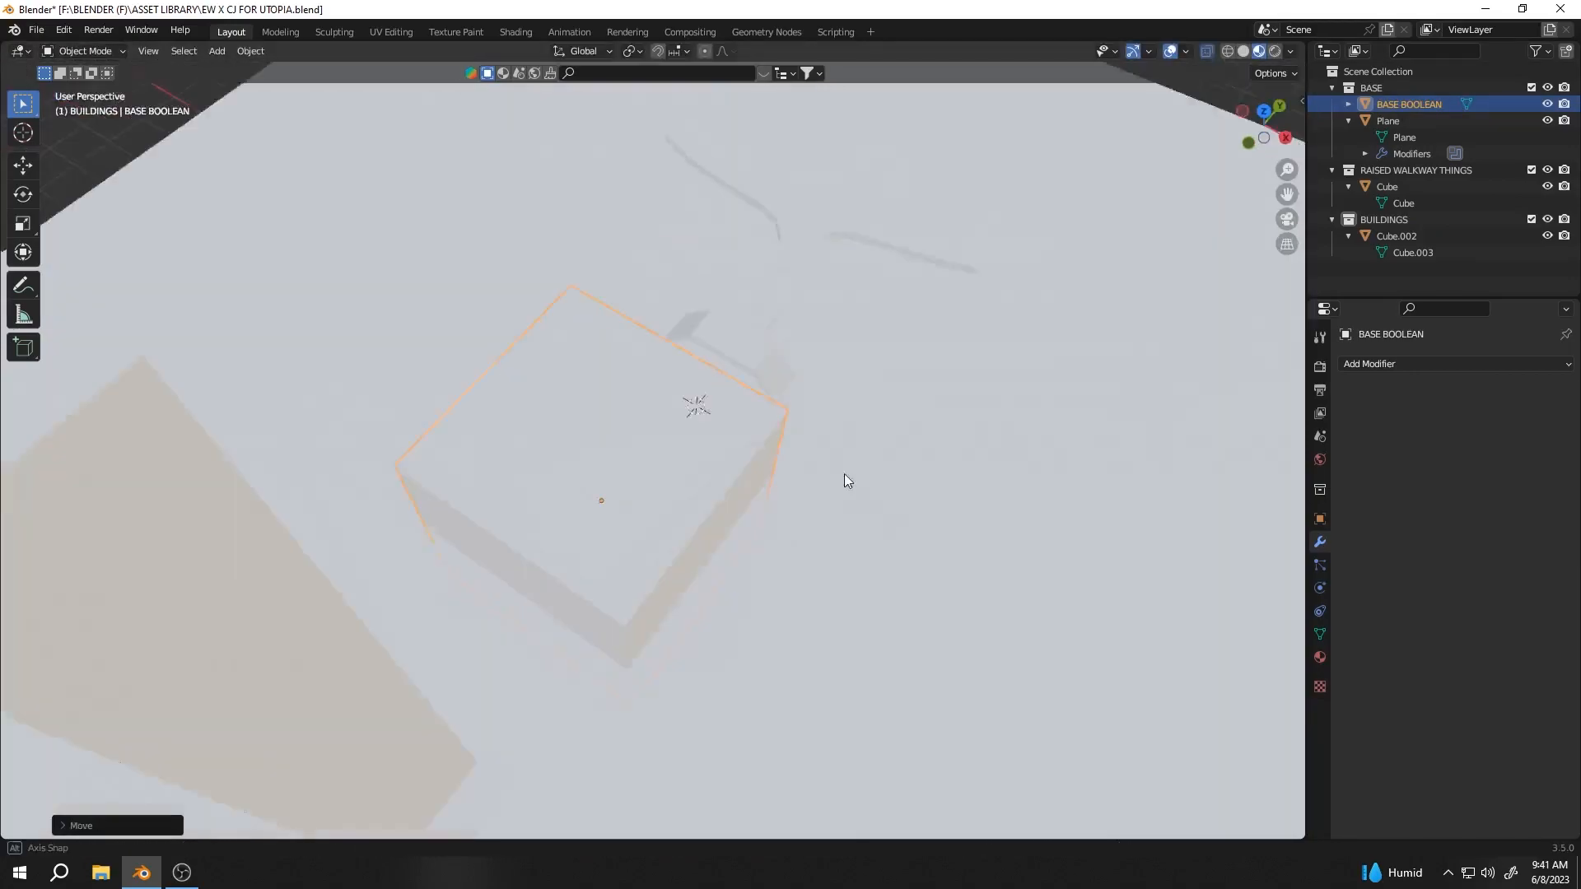
Switch the viewport to solid shading and turn off X-ray
{"action": "middle_click_drag", "start_coordinate": [873, 506], "coordinate": [911, 353]}
{"action": "key", "text": "z"}
{"action": "left_click", "coordinate": [922, 278]}
{"action": "left_click", "coordinate": [1207, 53]}
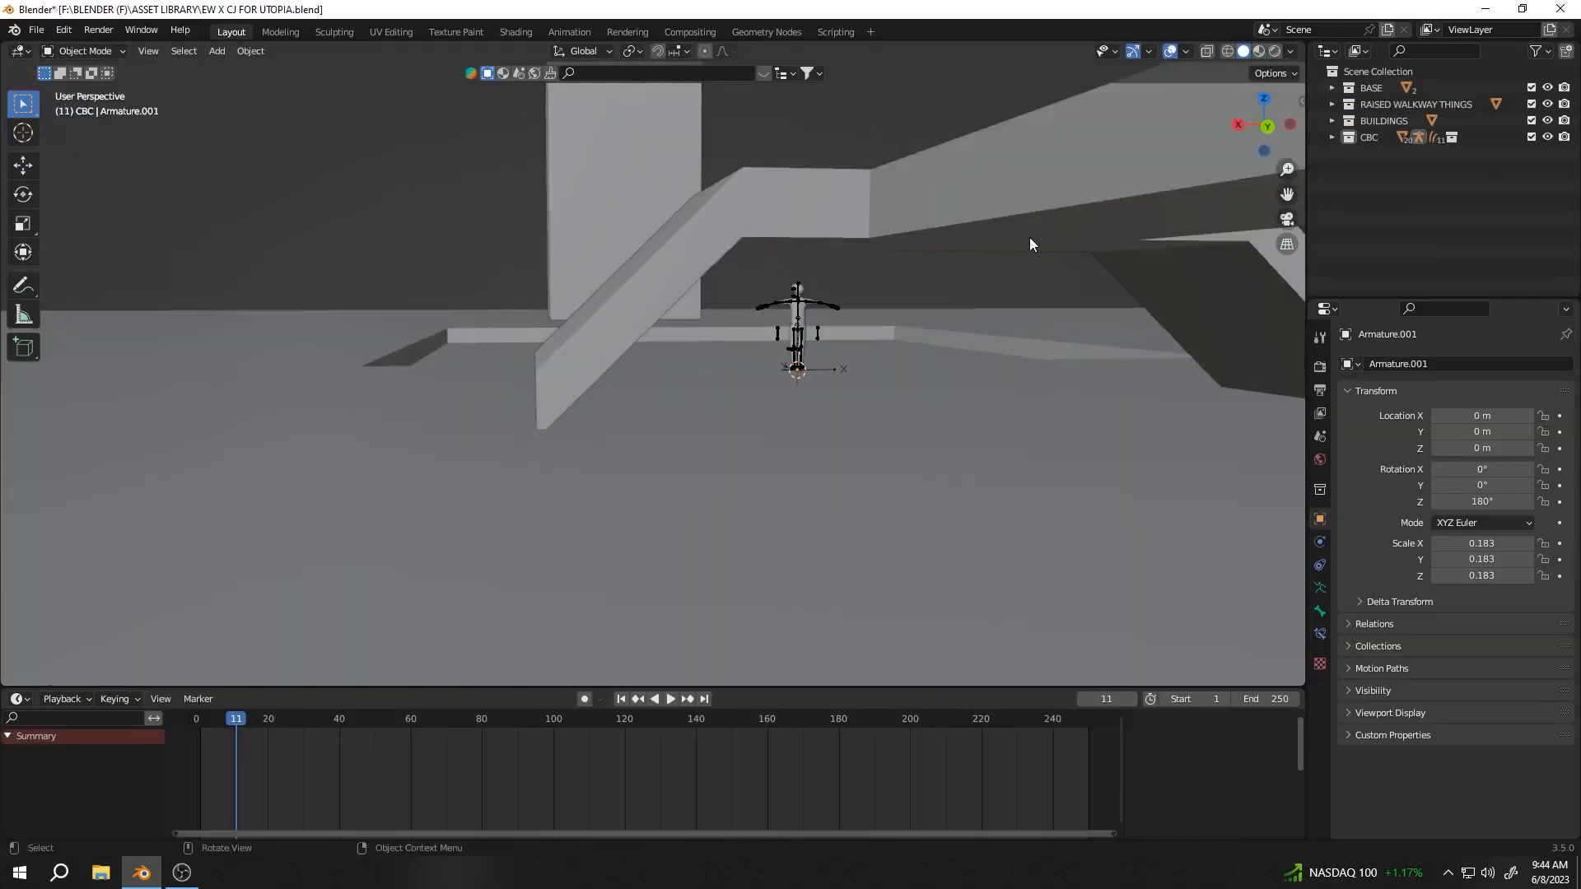
Save the file and change the timeline area into an Asset Browser
{"action": "key", "text": "ctrl+s"}
{"action": "scroll", "coordinate": [635, 329], "scroll_direction": "down", "scroll_amount": 5}
{"action": "middle_click_drag", "start_coordinate": [689, 466], "coordinate": [633, 449]}
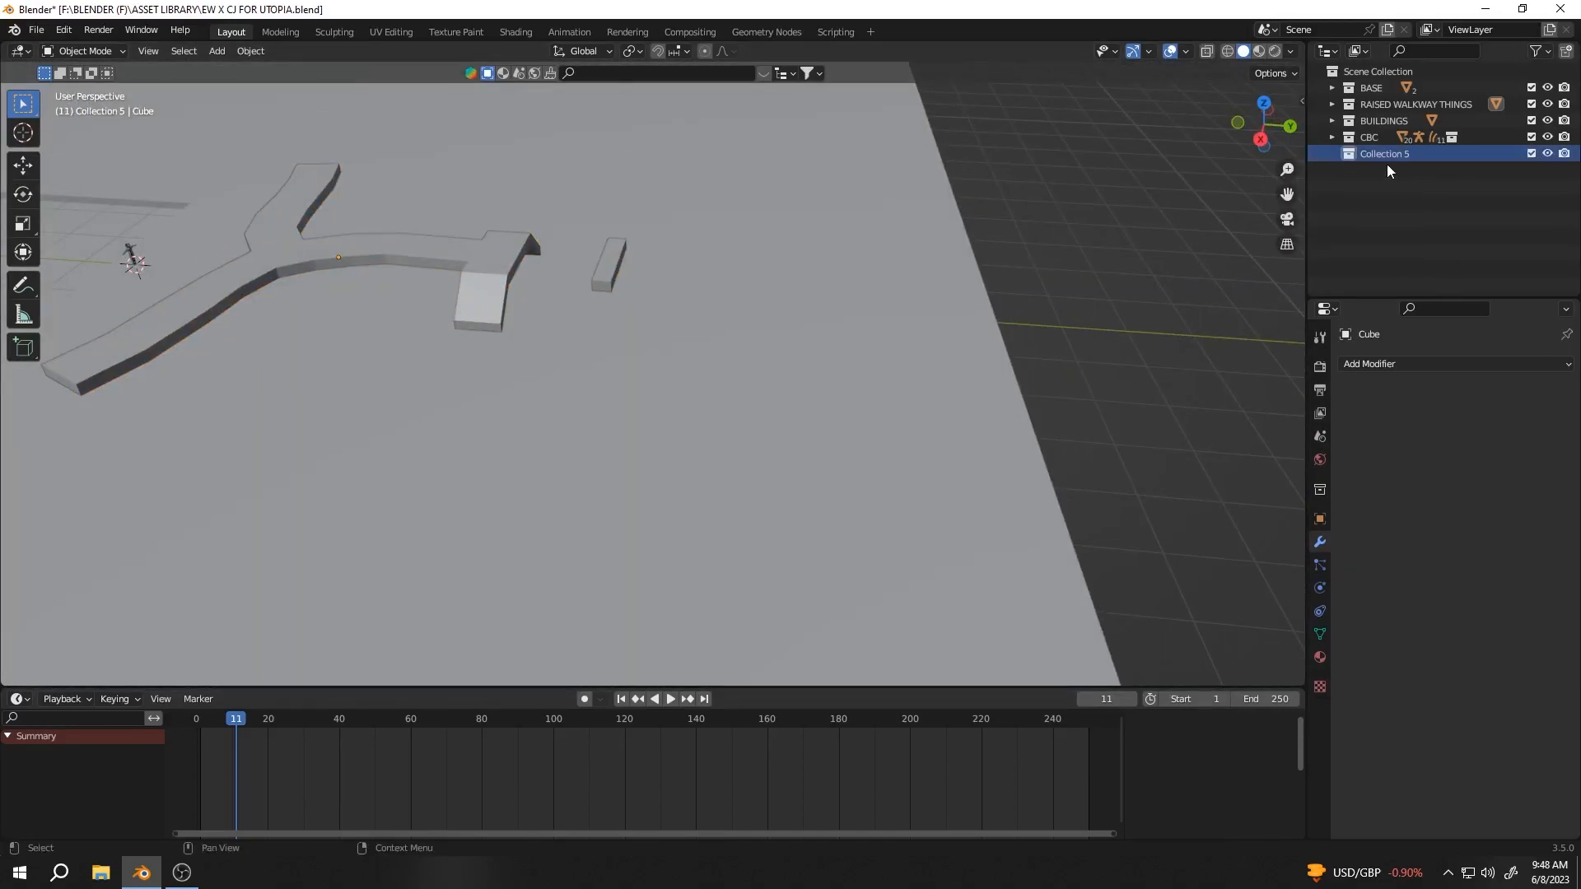
{"action": "left_click", "coordinate": [19, 698]}
{"action": "left_click", "coordinate": [502, 591]}
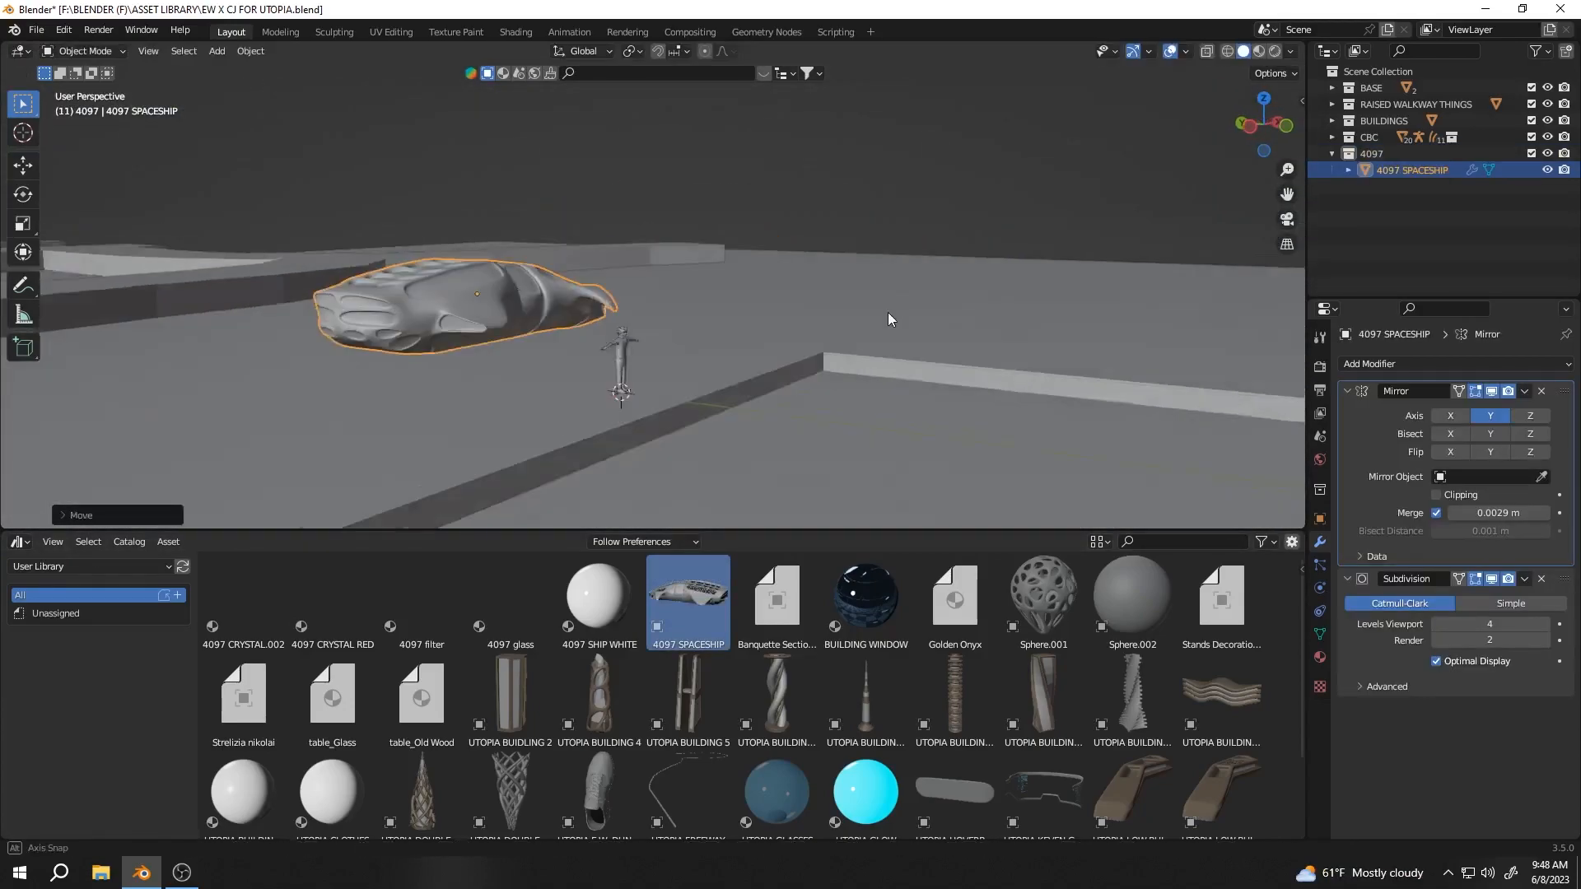
Turn off proportional editing and move the walkway platform's end face beside the spaceship along Y
{"action": "middle_click_drag", "start_coordinate": [889, 318], "coordinate": [597, 395]}
{"action": "scroll", "coordinate": [577, 370], "scroll_direction": "up", "scroll_amount": 3}
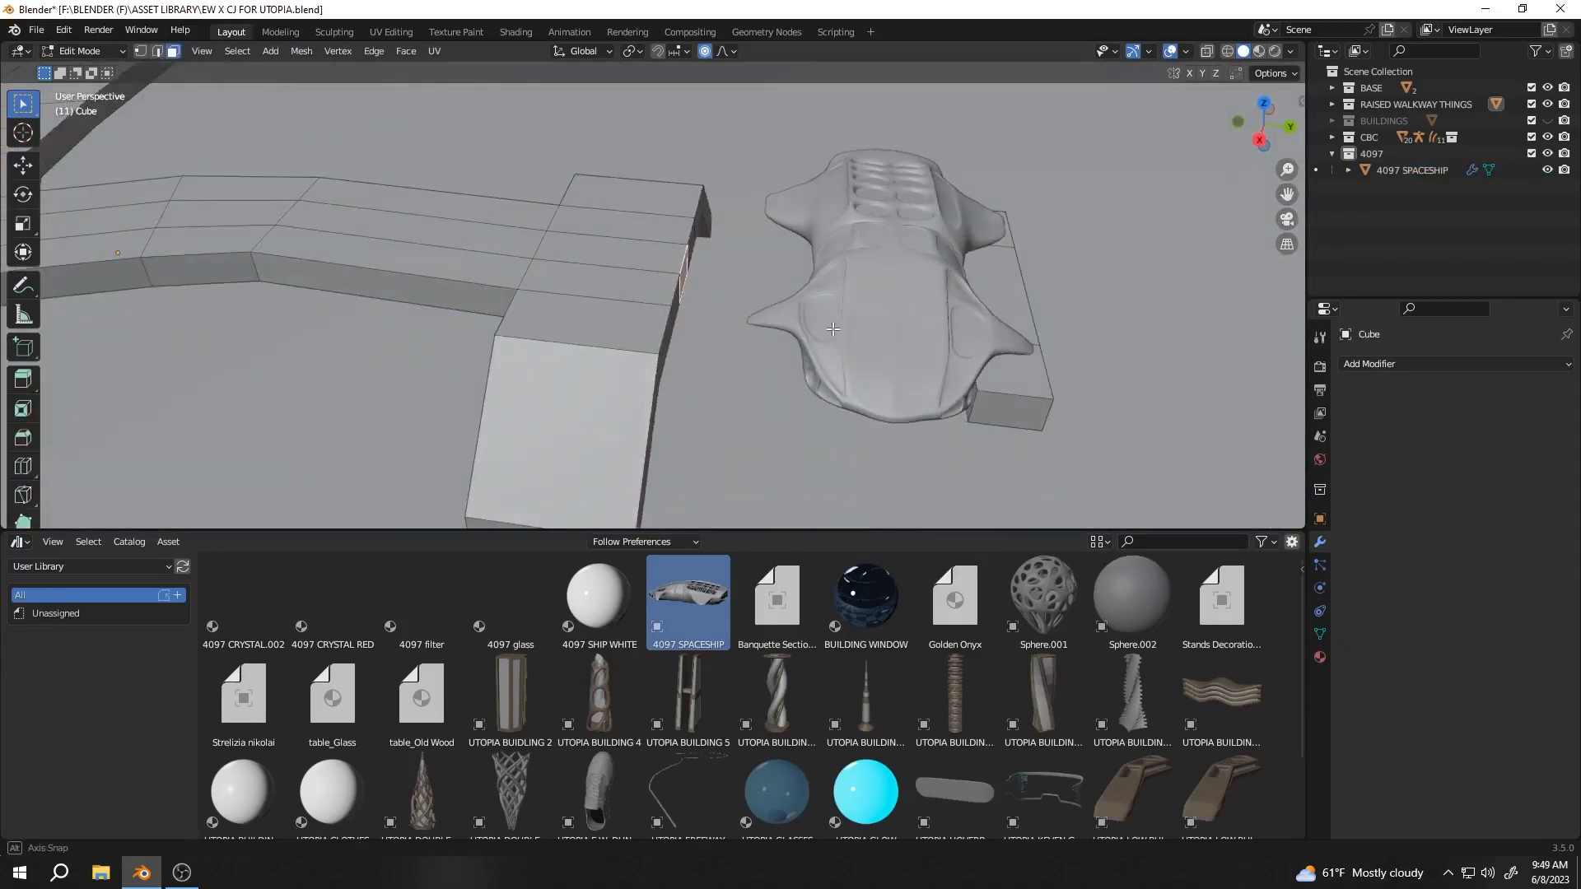
{"action": "middle_click_drag", "start_coordinate": [864, 302], "coordinate": [783, 254]}
{"action": "key", "text": "o"}
{"action": "left_click", "coordinate": [888, 250]}
{"action": "key", "text": "g"}
{"action": "key", "text": "y"}
{"action": "left_click", "coordinate": [865, 222]}
{"action": "key", "text": "Tab"}
{"action": "key", "text": "Tab"}
{"action": "middle_click_drag", "start_coordinate": [690, 147], "coordinate": [770, 231]}
{"action": "key", "text": "g"}
{"action": "key", "text": "y"}
{"action": "left_click", "coordinate": [946, 196]}
{"action": "middle_click_drag", "start_coordinate": [946, 196], "coordinate": [825, 170]}
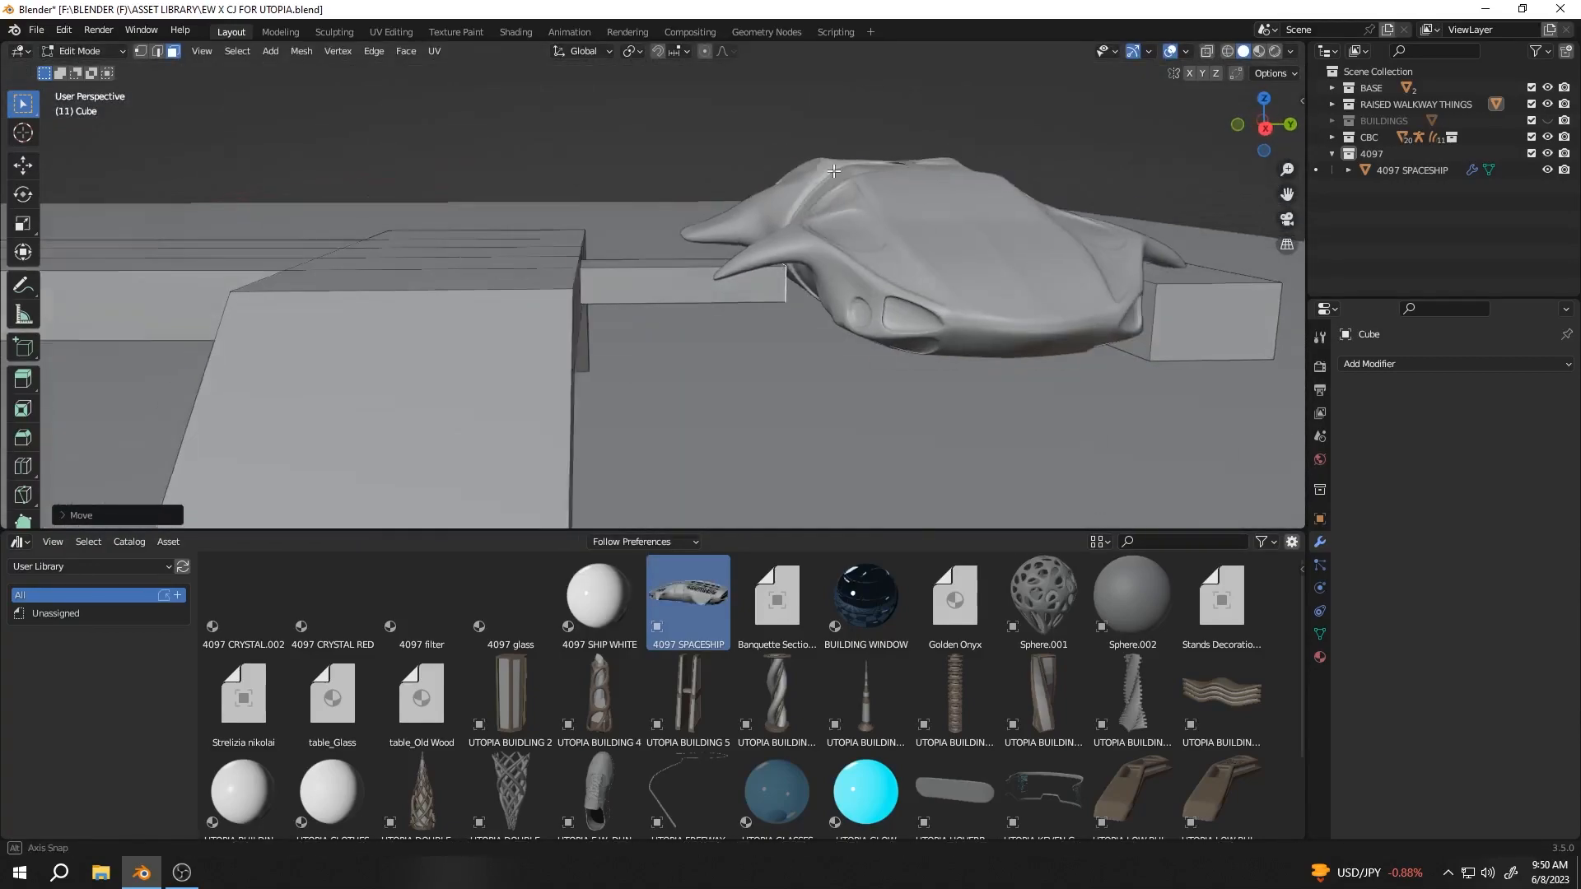
Move the separate dock block on the far side of the spaceship along Y and save the file
{"action": "key", "text": "l"}
{"action": "key", "text": "KP_3"}
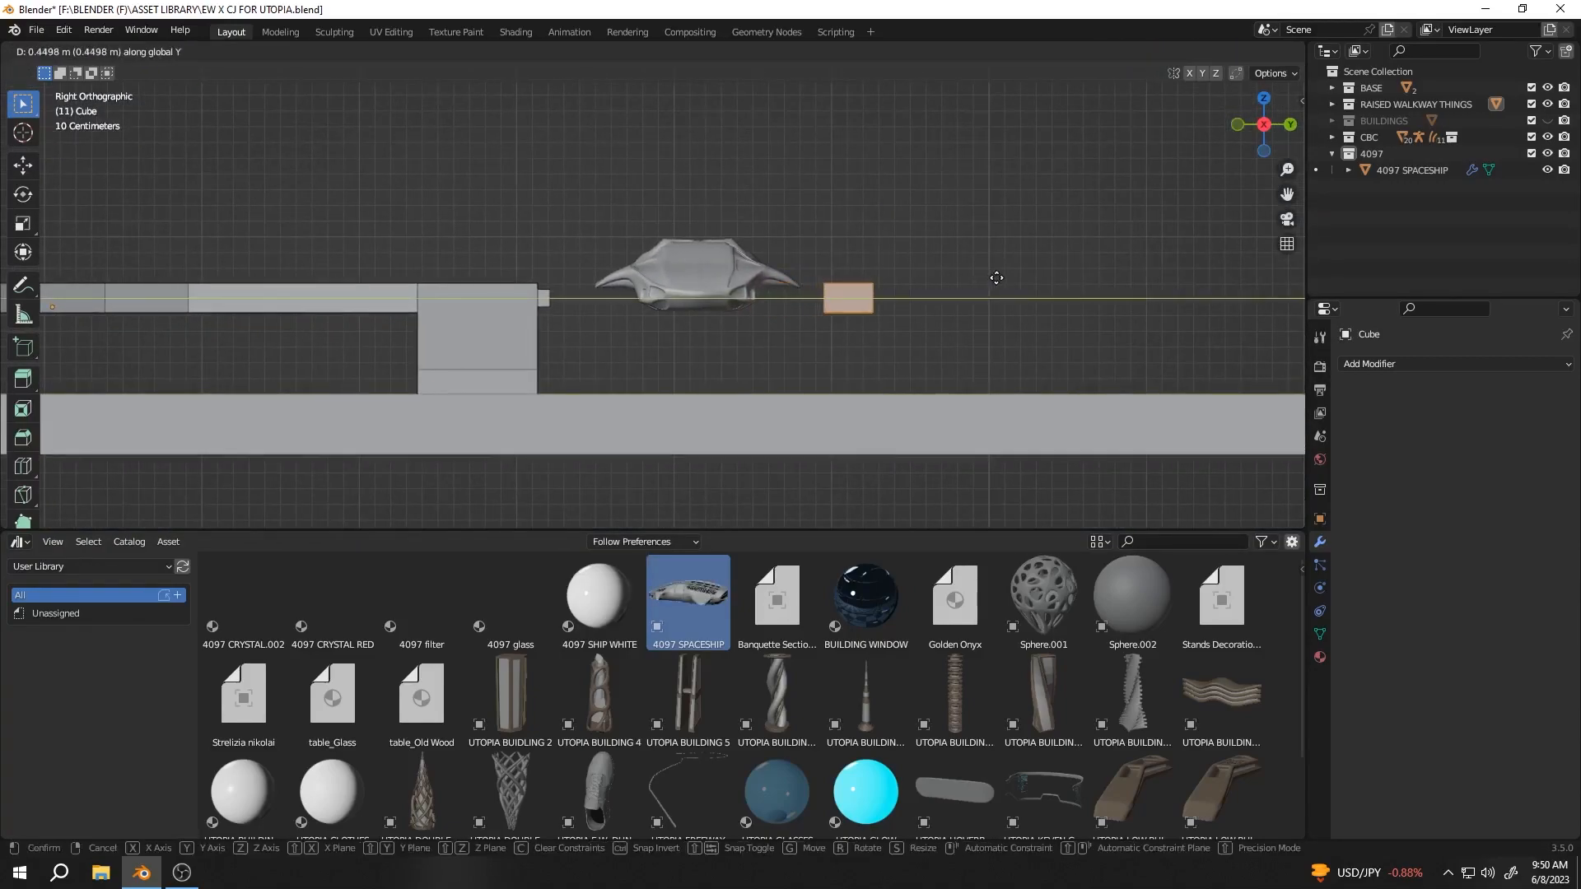
{"action": "key", "text": "alt+z"}
{"action": "left_click", "coordinate": [970, 322]}
{"action": "middle_click_drag", "start_coordinate": [970, 321], "coordinate": [830, 346]}
{"action": "left_click", "coordinate": [1017, 302]}
{"action": "middle_click_drag", "start_coordinate": [1016, 301], "coordinate": [705, 339]}
{"action": "key", "text": "Tab"}
{"action": "key", "text": "ctrl+s"}
Show the BUILDINGS collection again, shrink the Asset Browser area and save the file
{"action": "left_click", "coordinate": [949, 155]}
{"action": "left_click", "coordinate": [1547, 121]}
{"action": "scroll", "coordinate": [705, 339], "scroll_direction": "down", "scroll_amount": 4}
{"action": "middle_click_drag", "start_coordinate": [576, 370], "coordinate": [659, 362]}
{"action": "left_click_drag", "start_coordinate": [541, 529], "coordinate": [541, 695]}
{"action": "middle_click_drag", "start_coordinate": [828, 404], "coordinate": [779, 273], "text": "shift"}
{"action": "key", "text": "ctrl+s"}
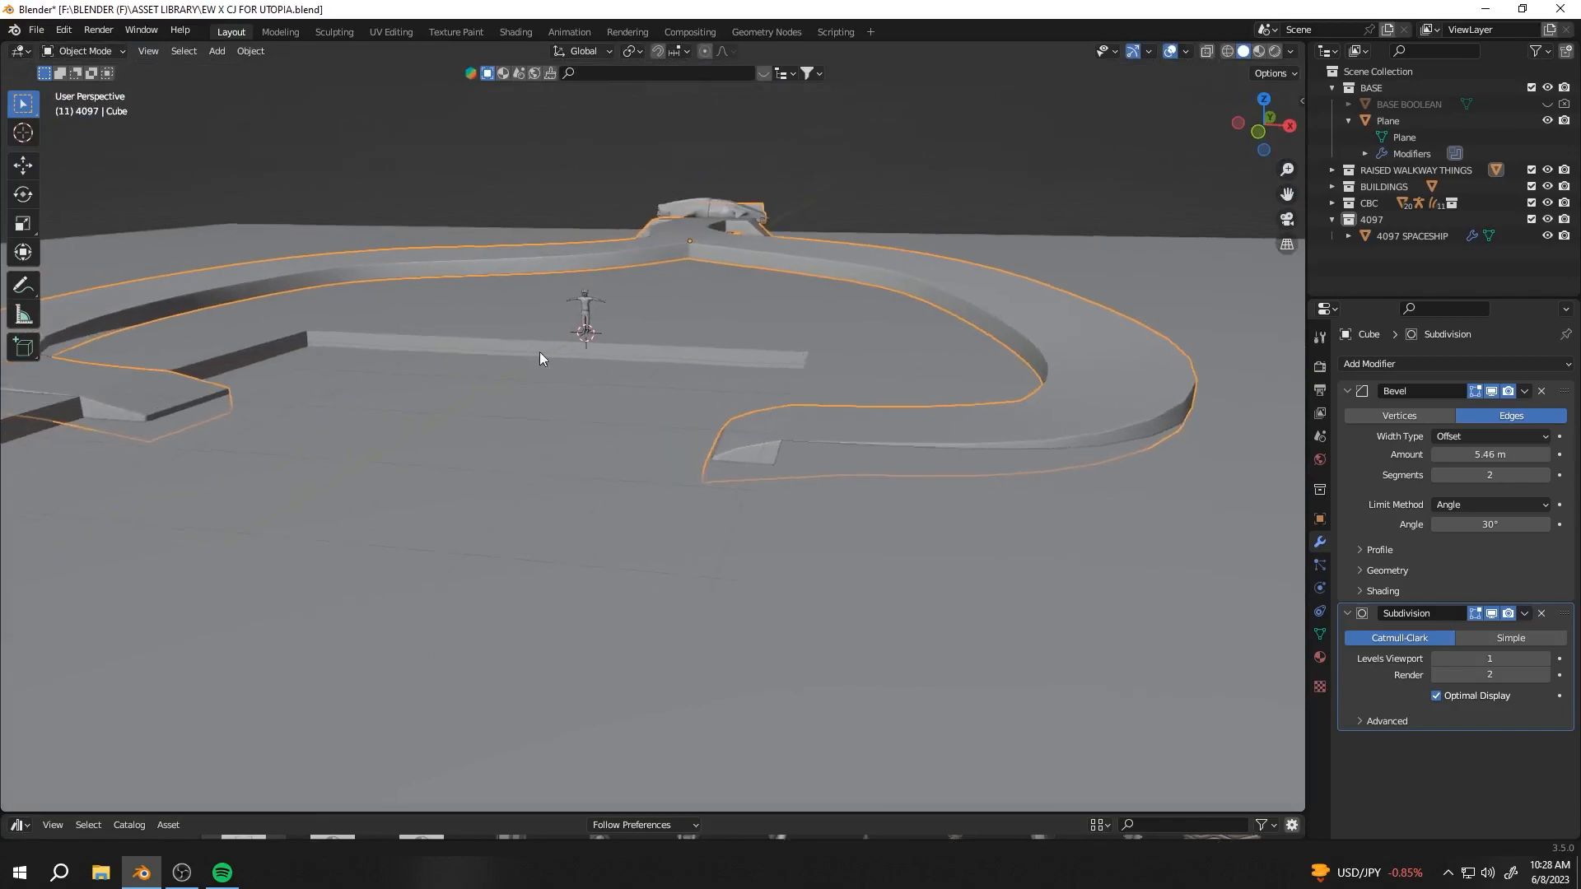
Examine the walkway's two ramp ends where they meet the recessed floor
{"action": "middle_click_drag", "start_coordinate": [540, 352], "coordinate": [656, 356]}
{"action": "scroll", "coordinate": [757, 396], "scroll_direction": "up", "scroll_amount": 2}
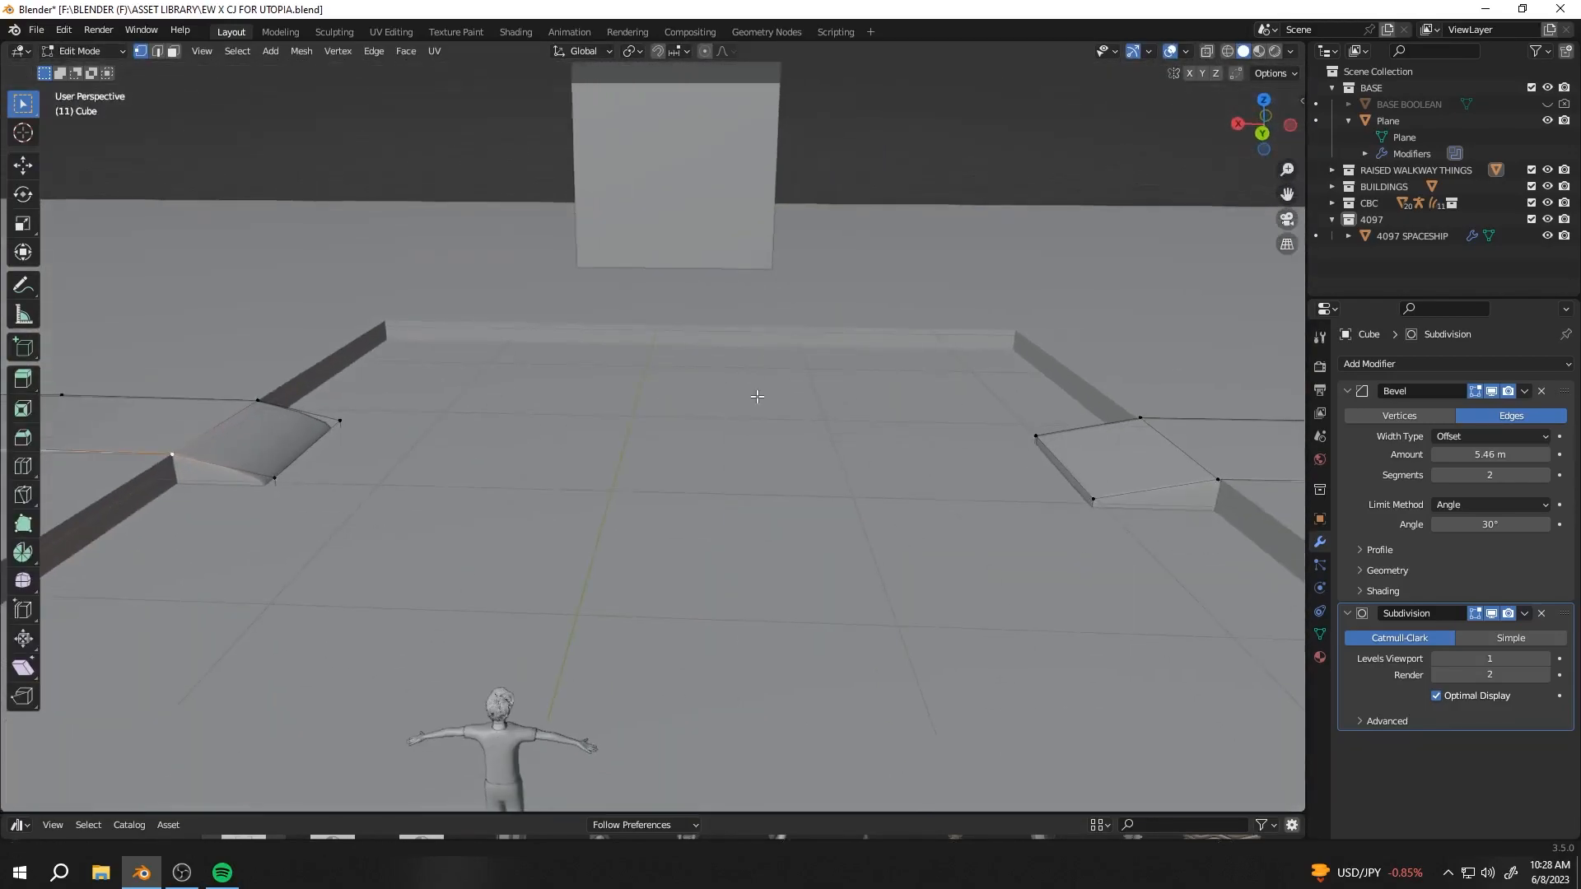
{"action": "middle_click_drag", "start_coordinate": [757, 396], "coordinate": [746, 498]}
{"action": "scroll", "coordinate": [692, 494], "scroll_direction": "down", "scroll_amount": 3}
{"action": "middle_click_drag", "start_coordinate": [630, 487], "coordinate": [623, 395]}
{"action": "scroll", "coordinate": [624, 395], "scroll_direction": "down", "scroll_amount": 1}
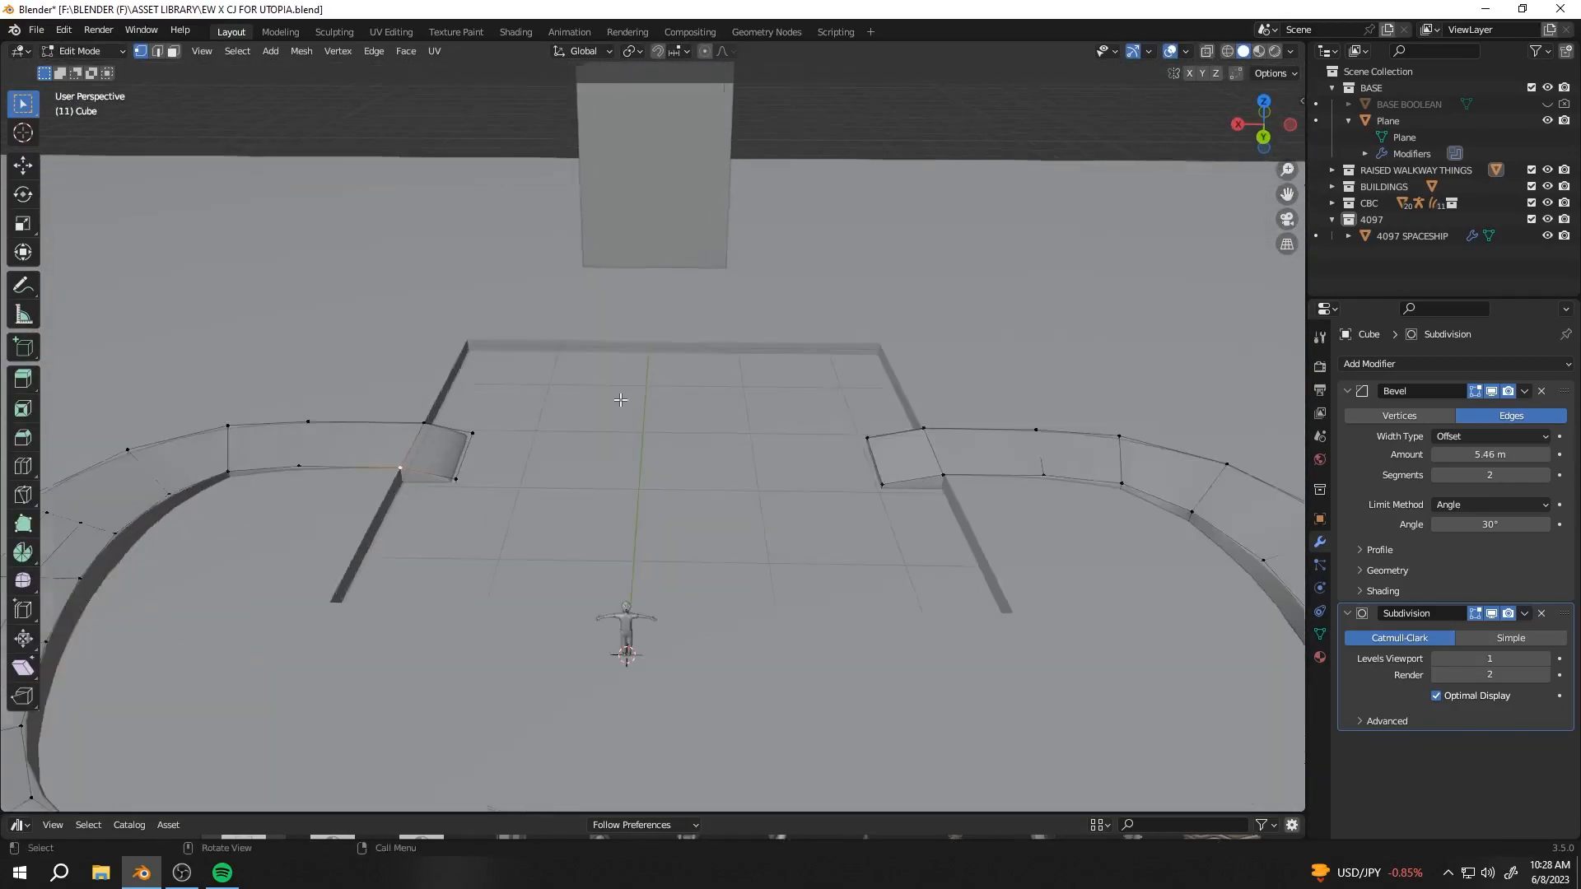
{"action": "scroll", "coordinate": [623, 395], "scroll_direction": "up", "scroll_amount": 2}
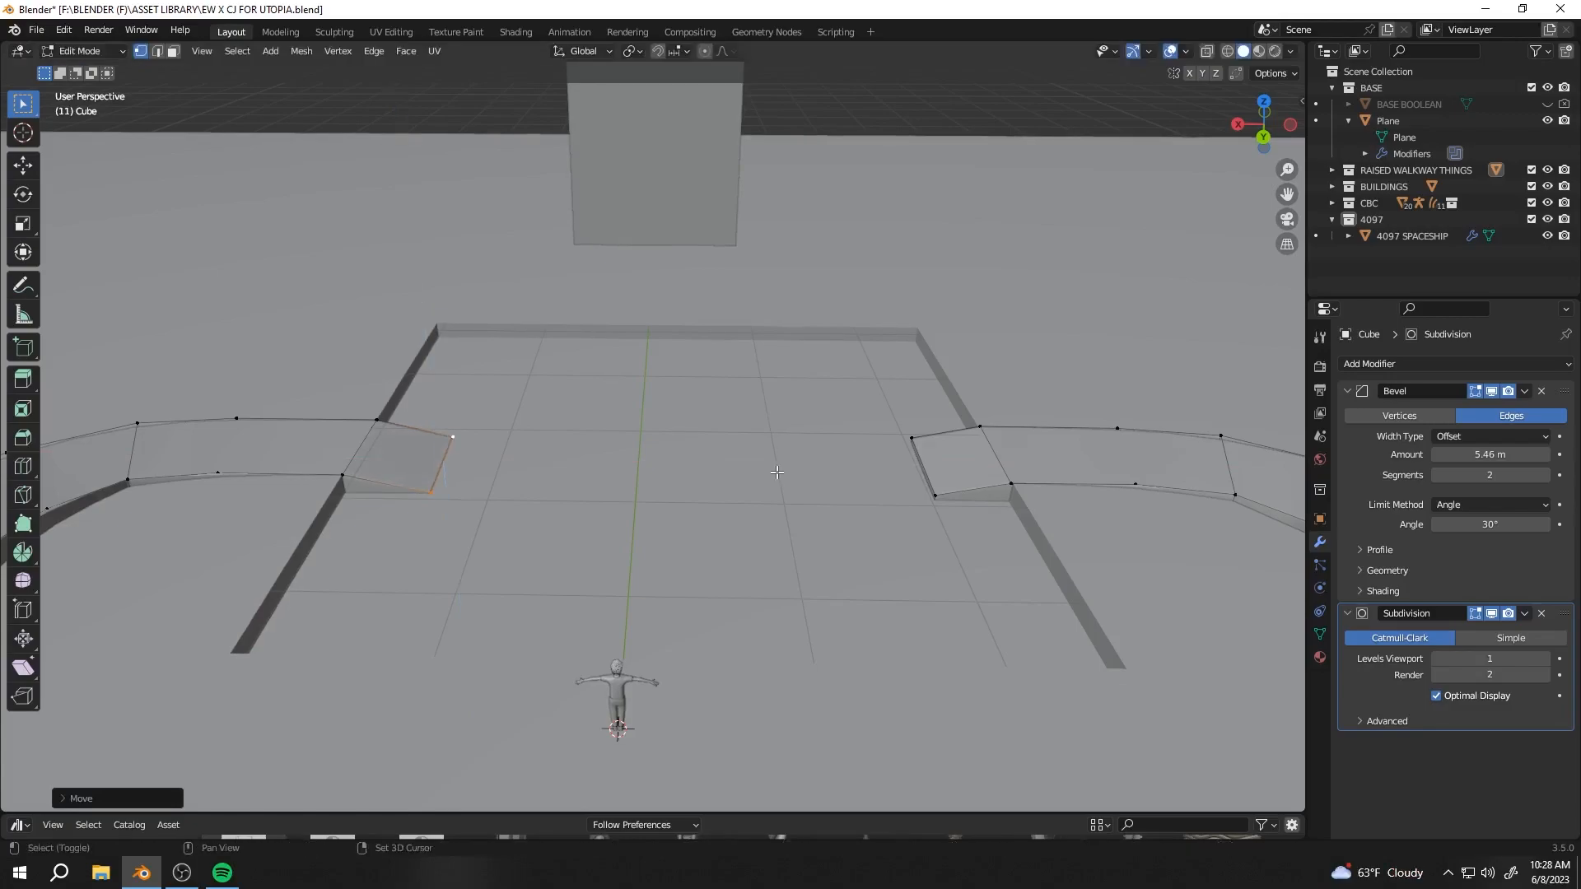
{"action": "middle_click_drag", "start_coordinate": [777, 471], "coordinate": [688, 343]}
{"action": "scroll", "coordinate": [541, 441], "scroll_direction": "up", "scroll_amount": 2}
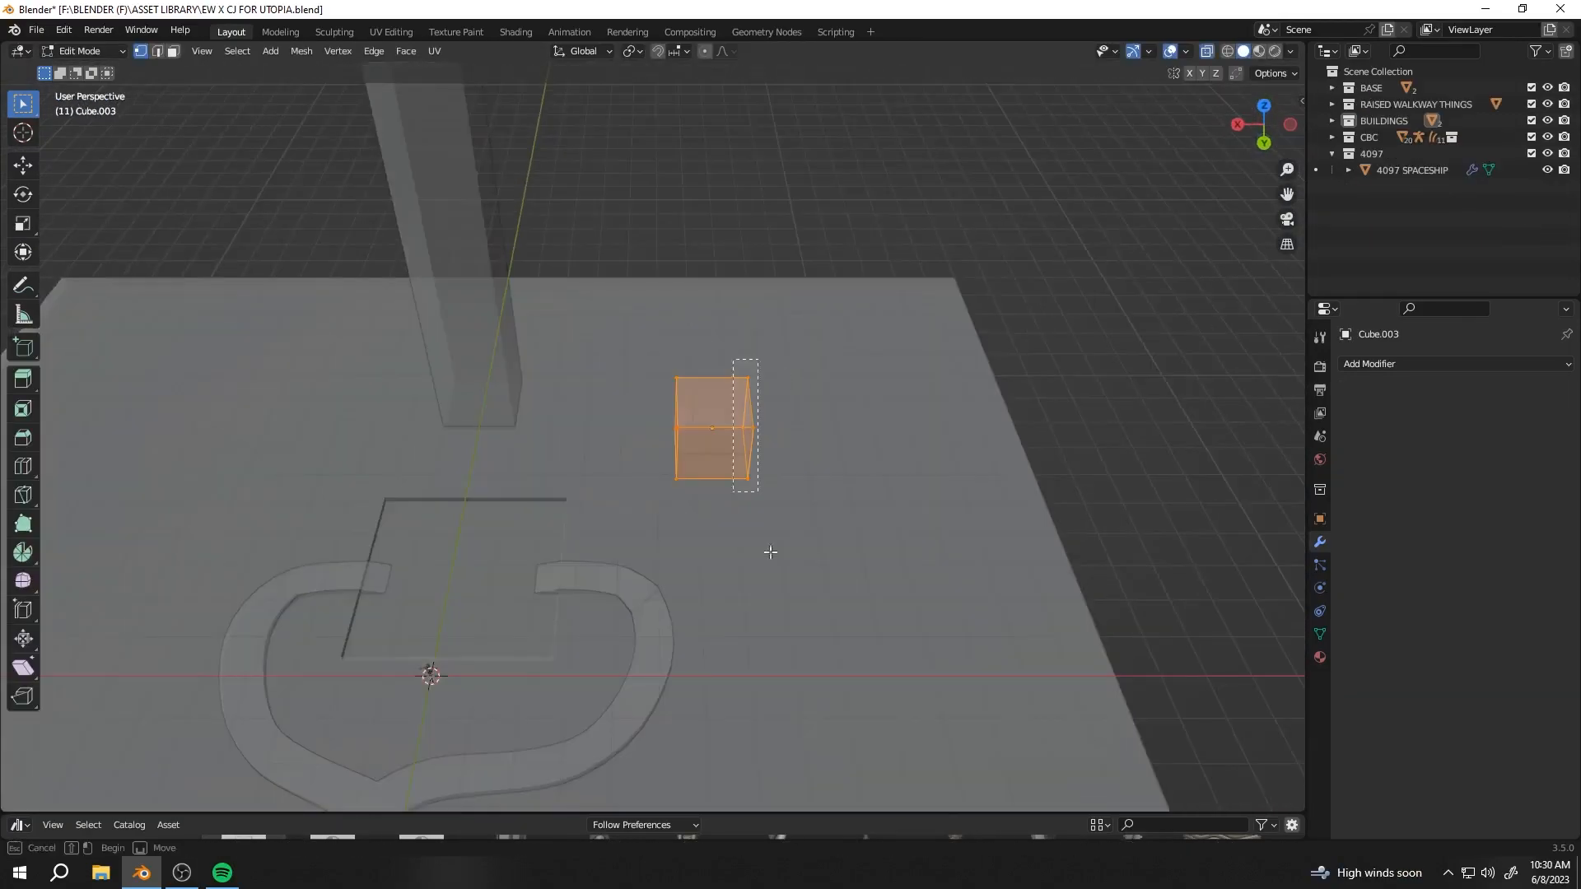
Finish the curved building block's mesh edit, add a Mirror modifier to the block and save the file
{"action": "key", "text": "KP_7"}
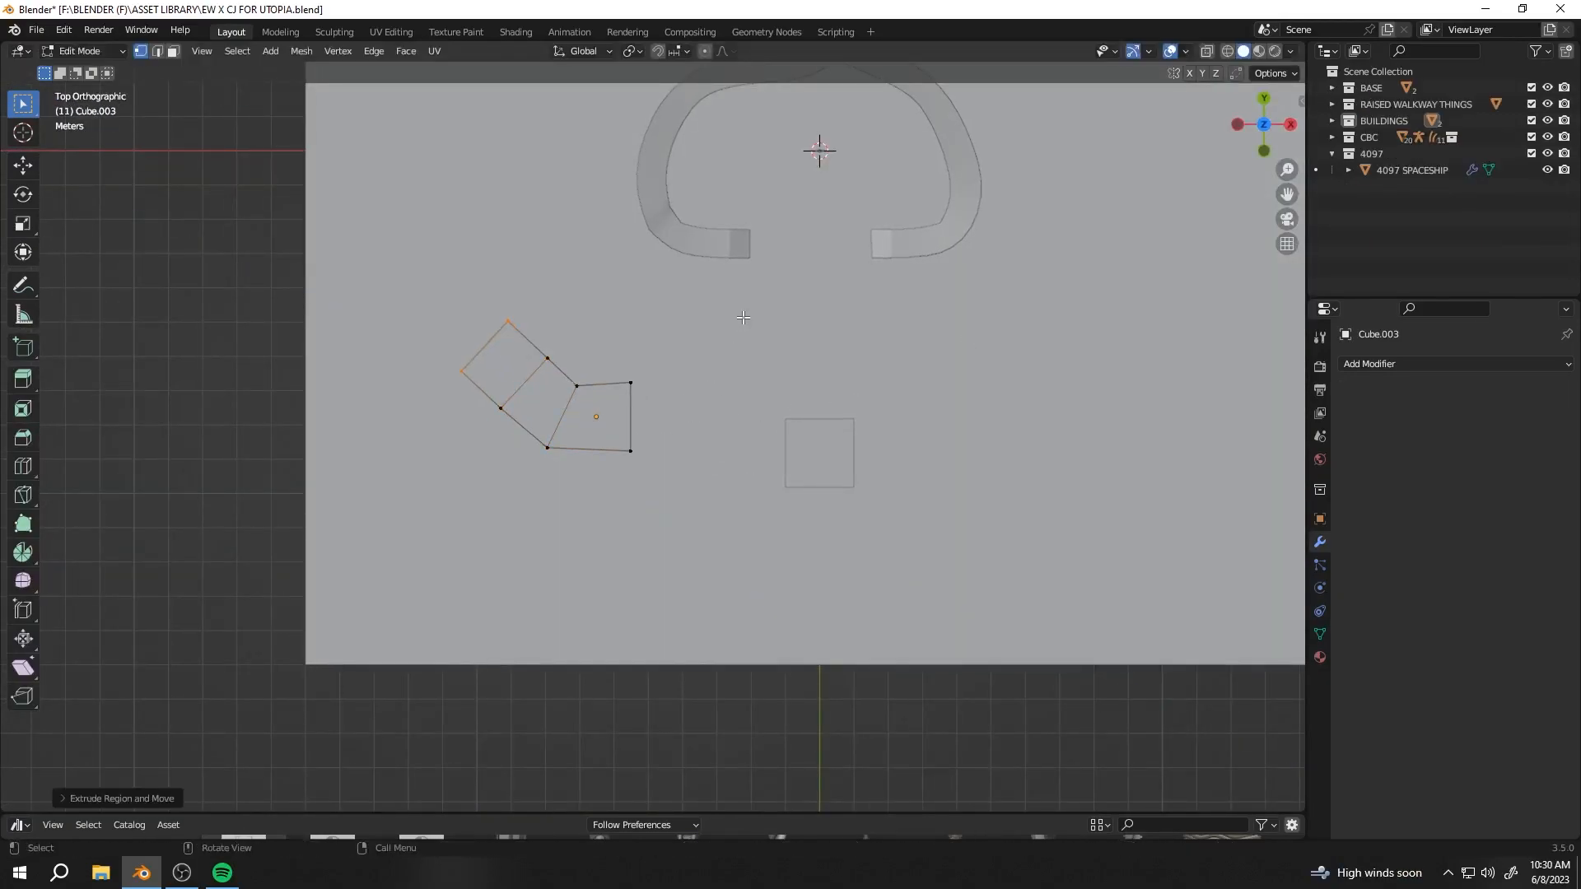
{"action": "key", "text": "Tab"}
{"action": "middle_click_drag", "start_coordinate": [708, 503], "coordinate": [733, 407]}
{"action": "left_click", "coordinate": [733, 407]}
{"action": "left_click", "coordinate": [1400, 363]}
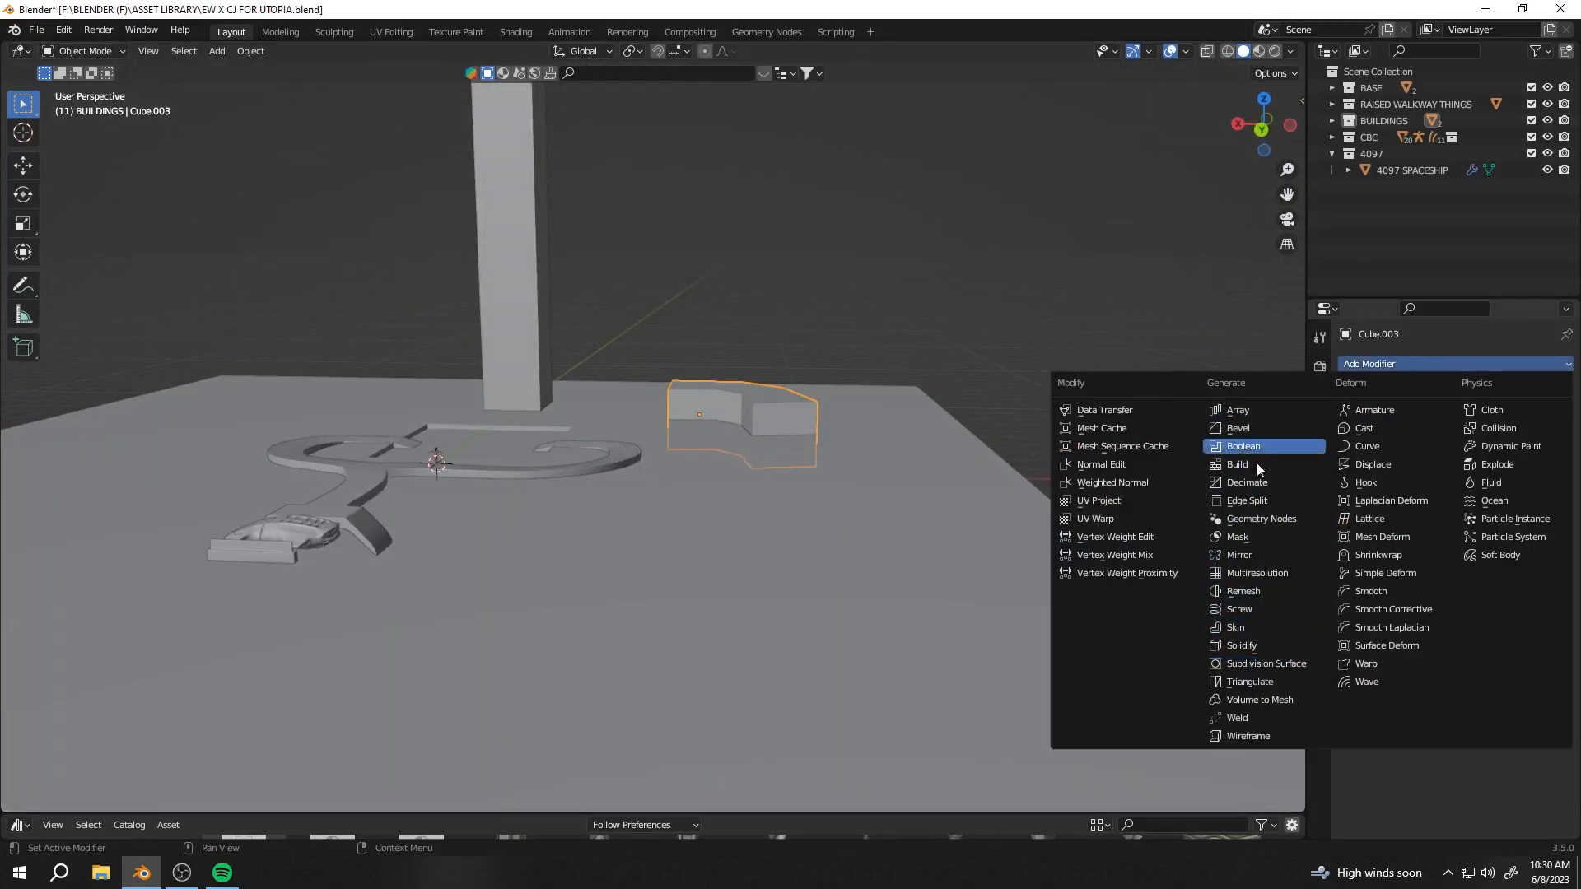
{"action": "left_click", "coordinate": [1239, 555]}
{"action": "middle_click_drag", "start_coordinate": [1242, 565], "coordinate": [491, 461]}
{"action": "key", "text": "ctrl+s"}
Enlarge the Asset Browser to reach the UTOPIA LOW BUILDING W MESH asset and resize that building in the scene
{"action": "left_click_drag", "start_coordinate": [527, 811], "coordinate": [650, 506]}
{"action": "scroll", "coordinate": [715, 593], "scroll_direction": "down", "scroll_amount": 2}
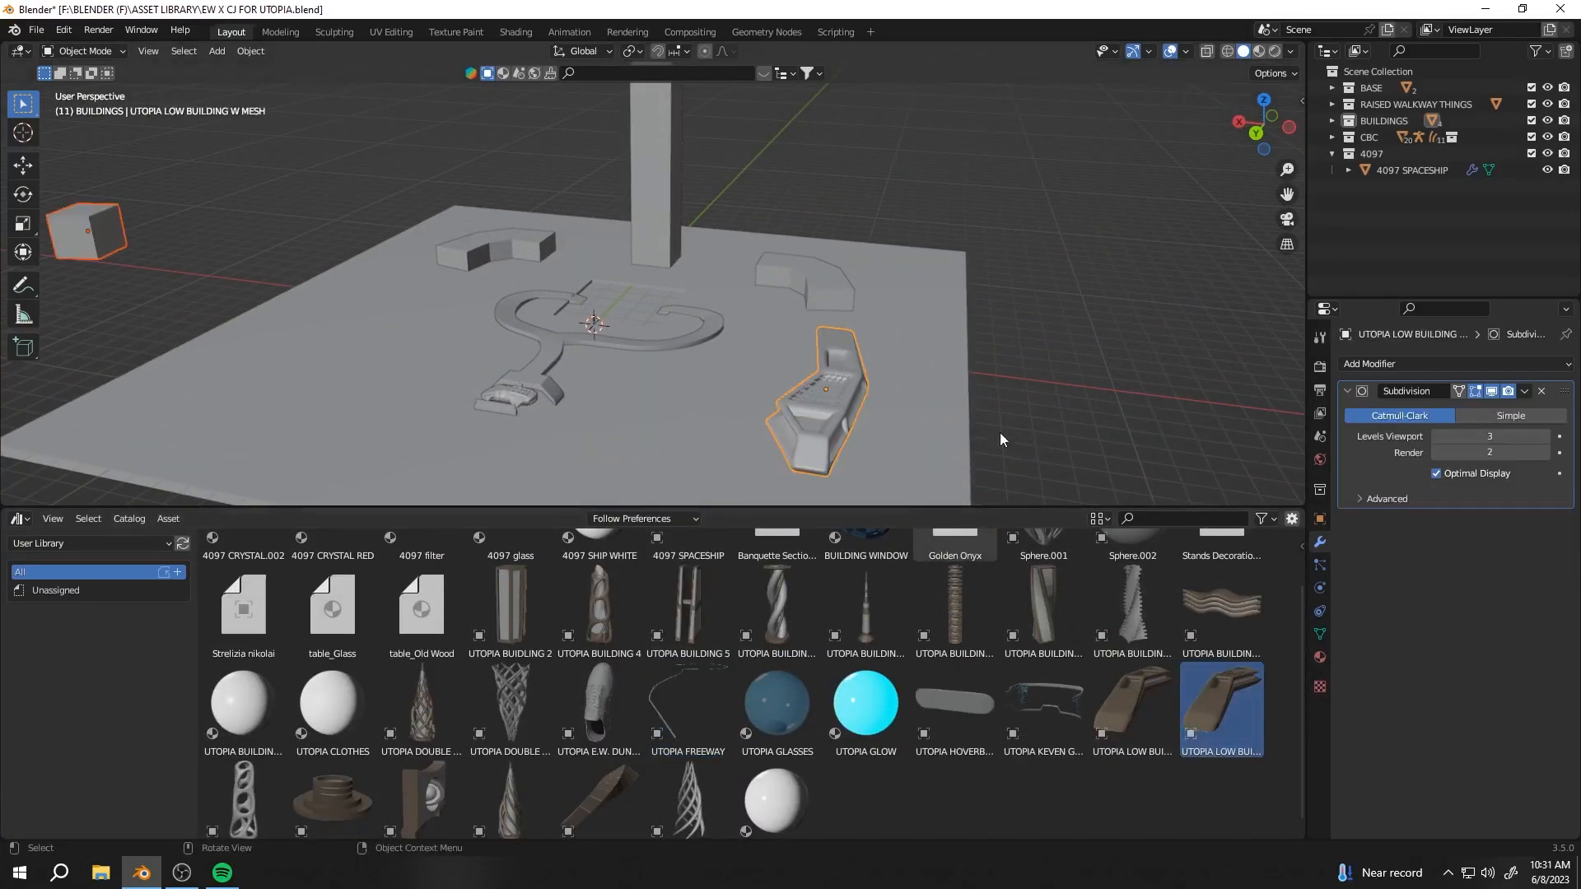
{"action": "middle_click_drag", "start_coordinate": [1040, 448], "coordinate": [992, 412]}
{"action": "left_click", "coordinate": [248, 322]}
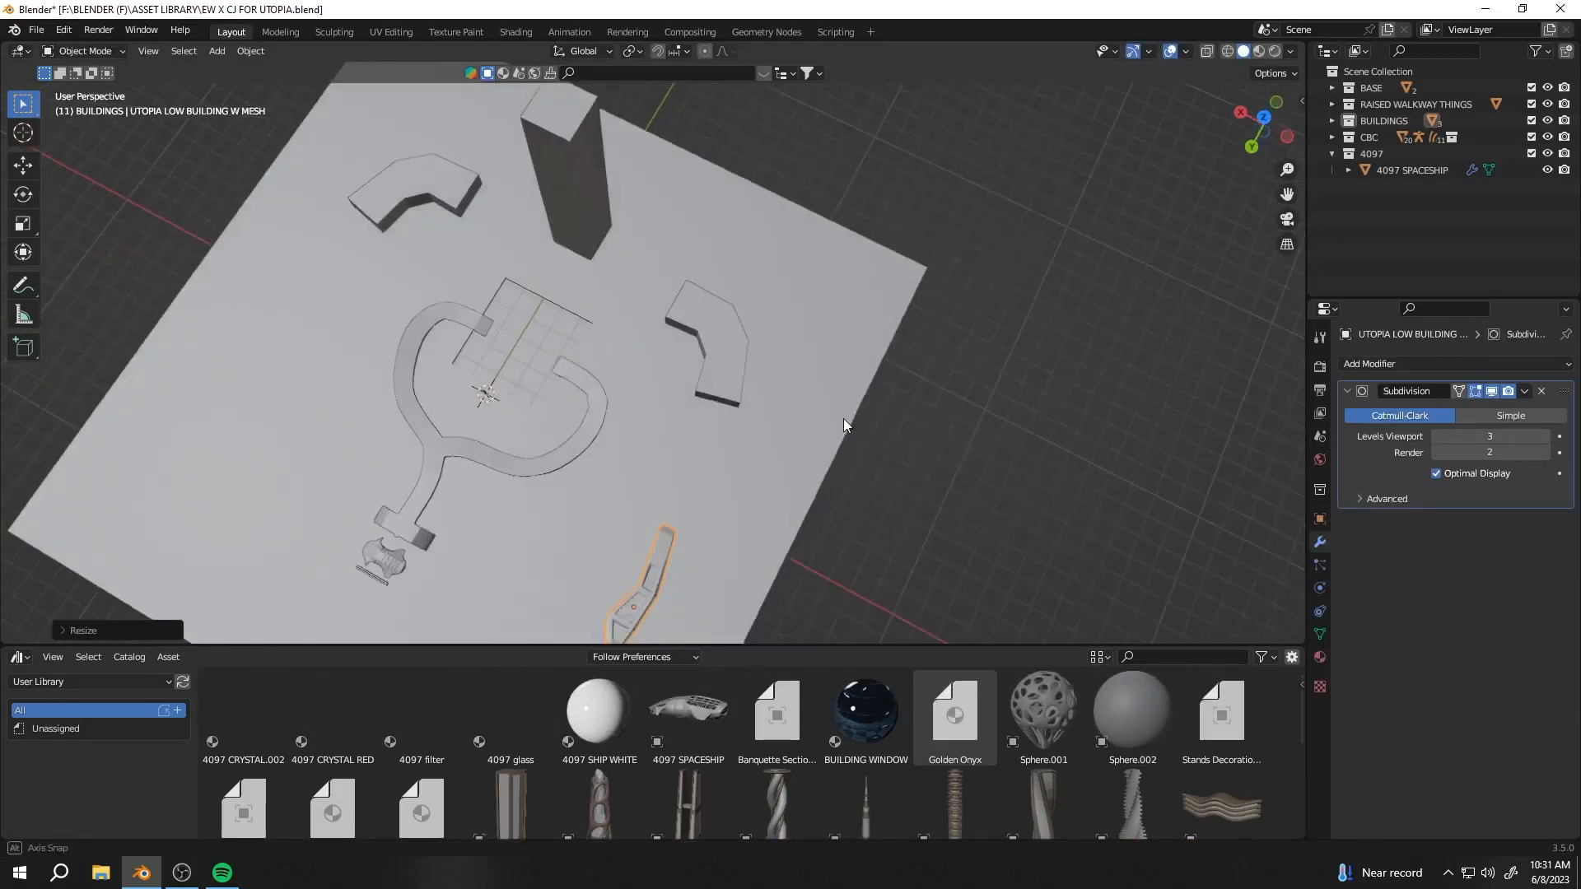
Rotate the low building by 90 degrees, and rescale and reposition it beside the curved building block
{"action": "type", "text": "r90"}
{"action": "middle_click_drag", "start_coordinate": [898, 420], "coordinate": [1246, 283]}
{"action": "key", "text": "ctrl+KP_1"}
{"action": "scroll", "coordinate": [653, 519], "scroll_direction": "down", "scroll_amount": 2}
{"action": "key", "text": "s"}
{"action": "left_click", "coordinate": [727, 514]}
{"action": "key", "text": "g"}
{"action": "left_click", "coordinate": [675, 522]}
{"action": "middle_click_drag", "start_coordinate": [675, 522], "coordinate": [979, 527]}
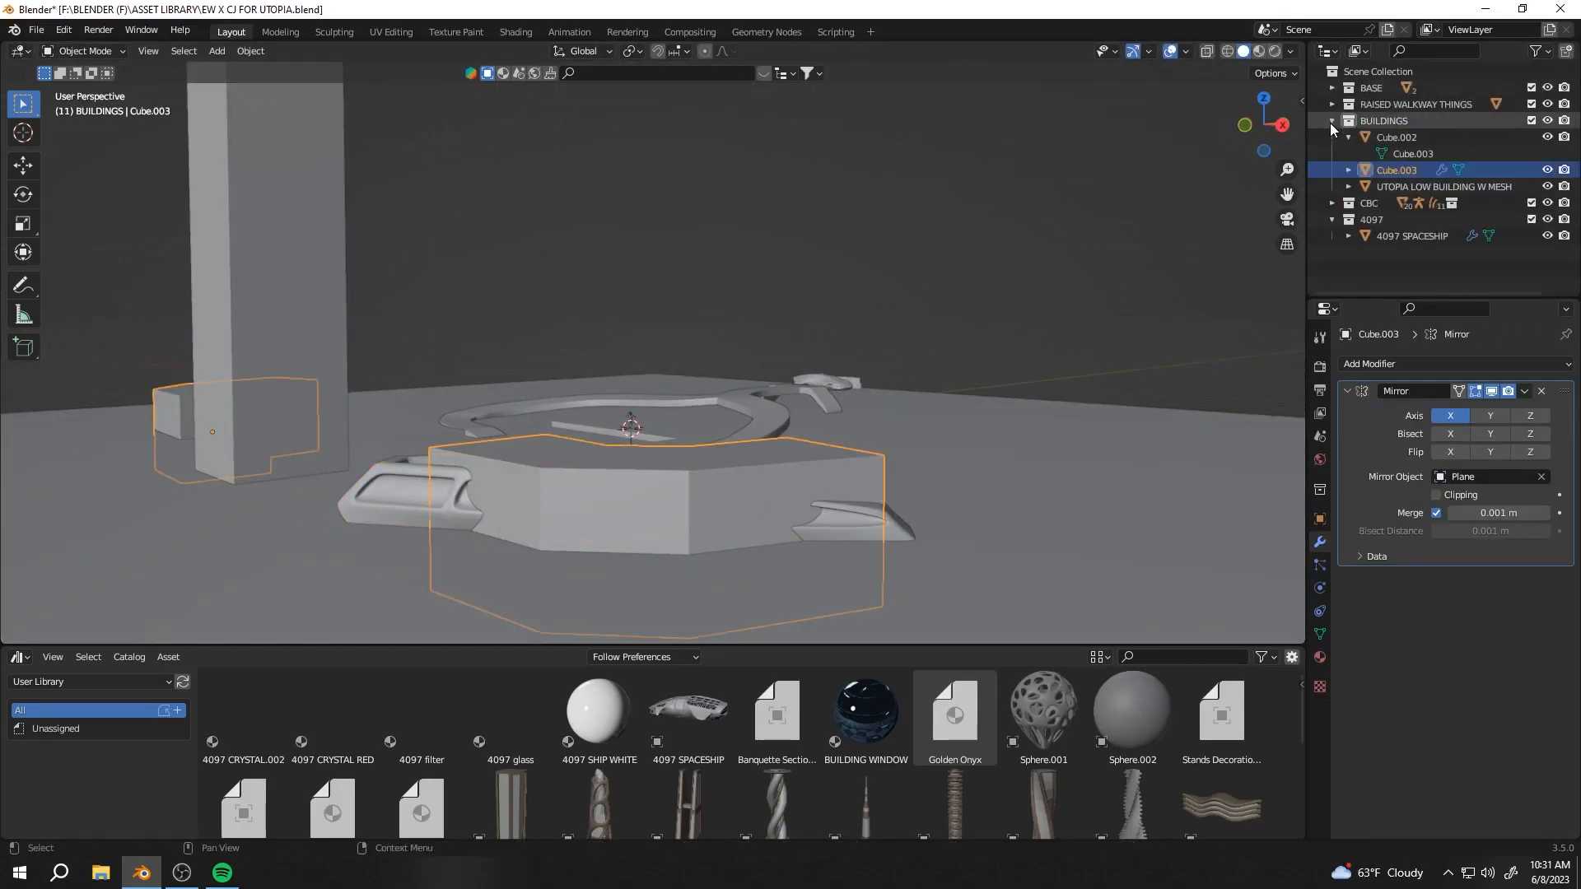
Select the low building and inspect it up close in Material Preview shading
{"action": "middle_click_drag", "start_coordinate": [823, 288], "coordinate": [543, 445]}
{"action": "left_click", "coordinate": [395, 458]}
{"action": "left_click", "coordinate": [1258, 51]}
{"action": "scroll", "coordinate": [423, 402], "scroll_direction": "up", "scroll_amount": 3}
{"action": "mouse_move", "coordinate": [423, 402]}
{"action": "middle_mouse_down"}
{"action": "mouse_move", "coordinate": [707, 234]}
{"action": "mouse_move", "coordinate": [798, 353]}
{"action": "mouse_move", "coordinate": [891, 323]}
{"action": "mouse_move", "coordinate": [920, 333]}
{"action": "mouse_move", "coordinate": [921, 289]}
{"action": "mouse_move", "coordinate": [711, 405]}
{"action": "middle_mouse_up"}
{"action": "scroll", "coordinate": [706, 234], "scroll_direction": "down", "scroll_amount": 3}
{"action": "scroll", "coordinate": [921, 288], "scroll_direction": "up", "scroll_amount": 4}
{"action": "scroll", "coordinate": [712, 405], "scroll_direction": "down", "scroll_amount": 4}
Mirror the low building along X and move it along X to the opposite half of the base
{"action": "key", "text": "KP_7"}
{"action": "scroll", "coordinate": [792, 387], "scroll_direction": "down", "scroll_amount": 3}
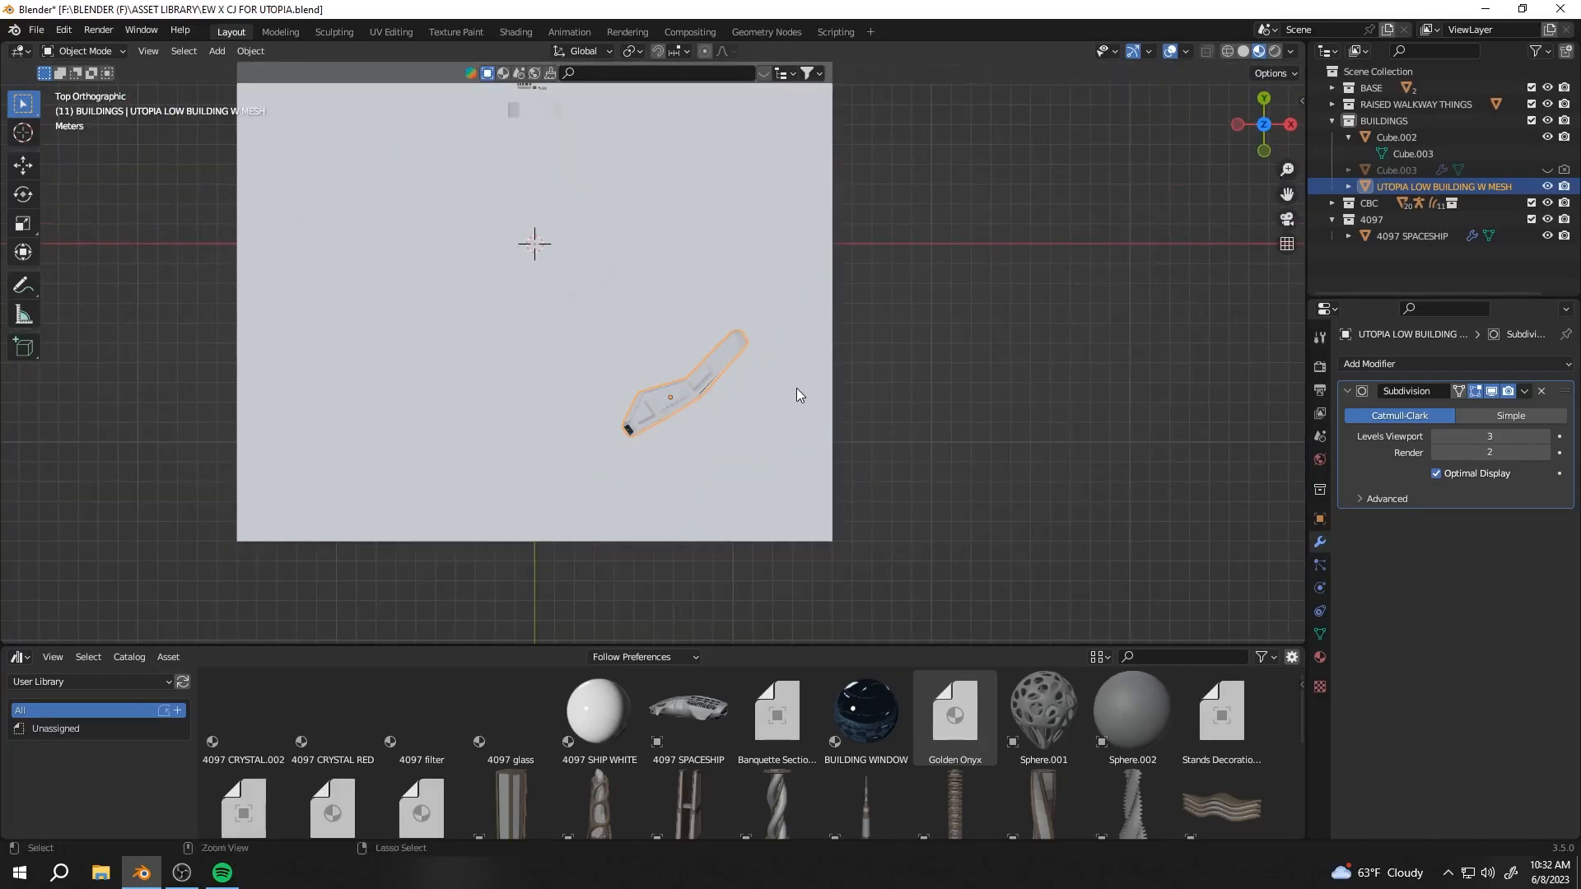
{"action": "key", "text": "ctrl+m"}
{"action": "key", "text": "x"}
{"action": "left_click", "coordinate": [797, 387]}
{"action": "key", "text": "g"}
{"action": "key", "text": "x"}
{"action": "left_click", "coordinate": [550, 380]}
Fine-tune the low building's position along X
{"action": "middle_click_drag", "start_coordinate": [550, 380], "coordinate": [535, 338]}
{"action": "scroll", "coordinate": [643, 297], "scroll_direction": "up", "scroll_amount": 4}
{"action": "key", "text": "g"}
{"action": "key", "text": "x"}
{"action": "left_click", "coordinate": [759, 343]}
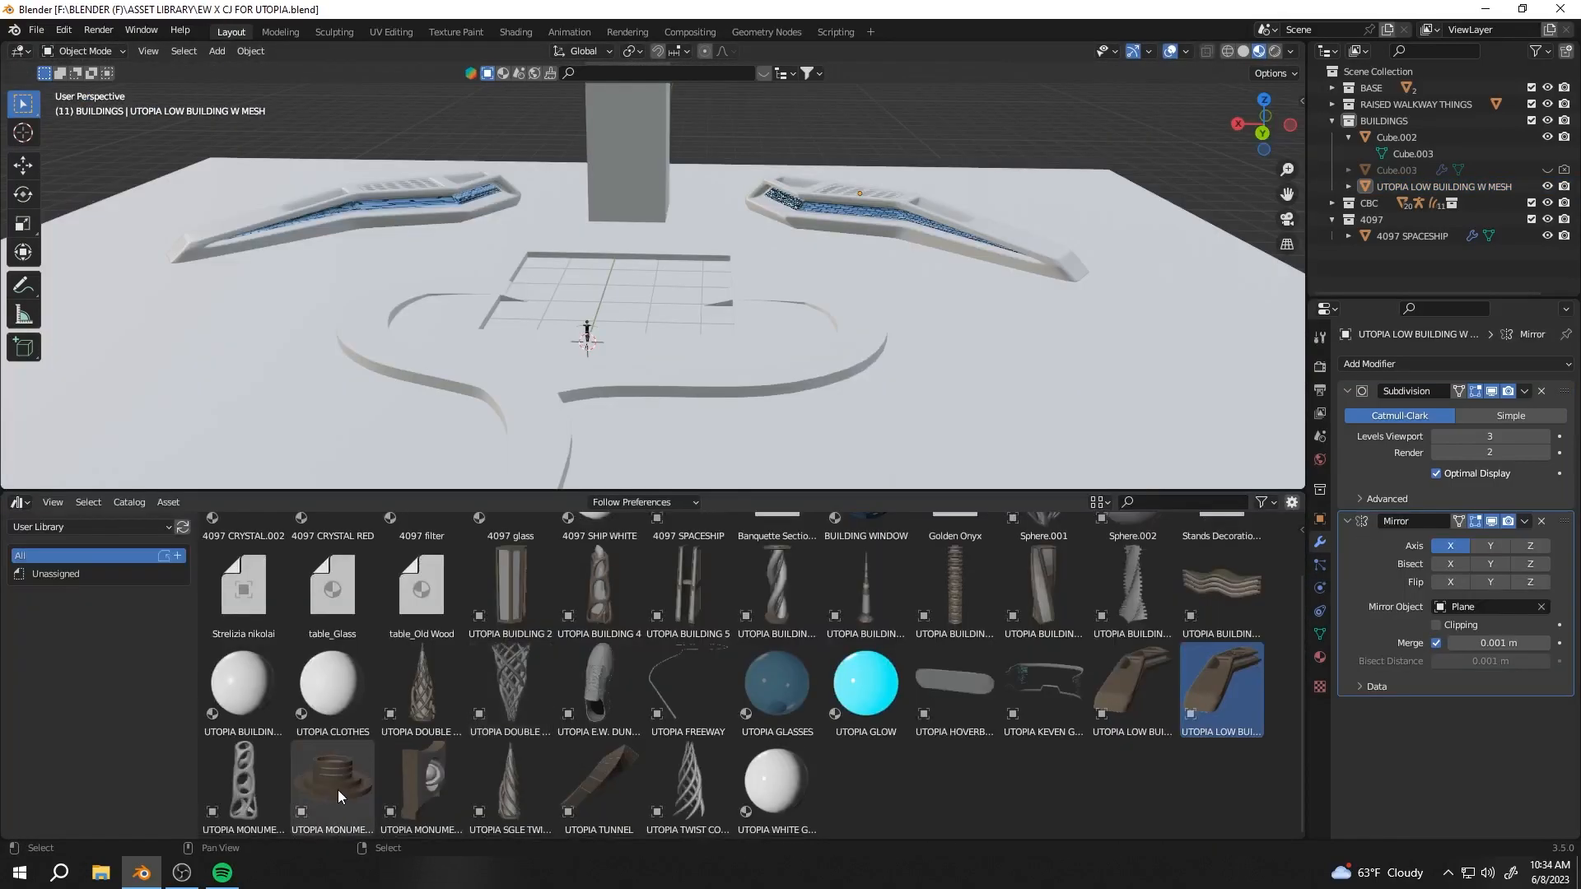
Place the UTOPIA MONUMENT 2 asset on the recessed floor, resizing and positioning it behind the character
{"action": "left_click_drag", "start_coordinate": [594, 295], "coordinate": [586, 303]}
{"action": "middle_click_drag", "start_coordinate": [586, 303], "coordinate": [790, 276]}
{"action": "key", "text": "s"}
{"action": "left_click", "coordinate": [727, 234]}
{"action": "left_click", "coordinate": [702, 342]}
{"action": "middle_click_drag", "start_coordinate": [708, 354], "coordinate": [819, 321]}
{"action": "scroll", "coordinate": [819, 321], "scroll_direction": "up", "scroll_amount": 5}
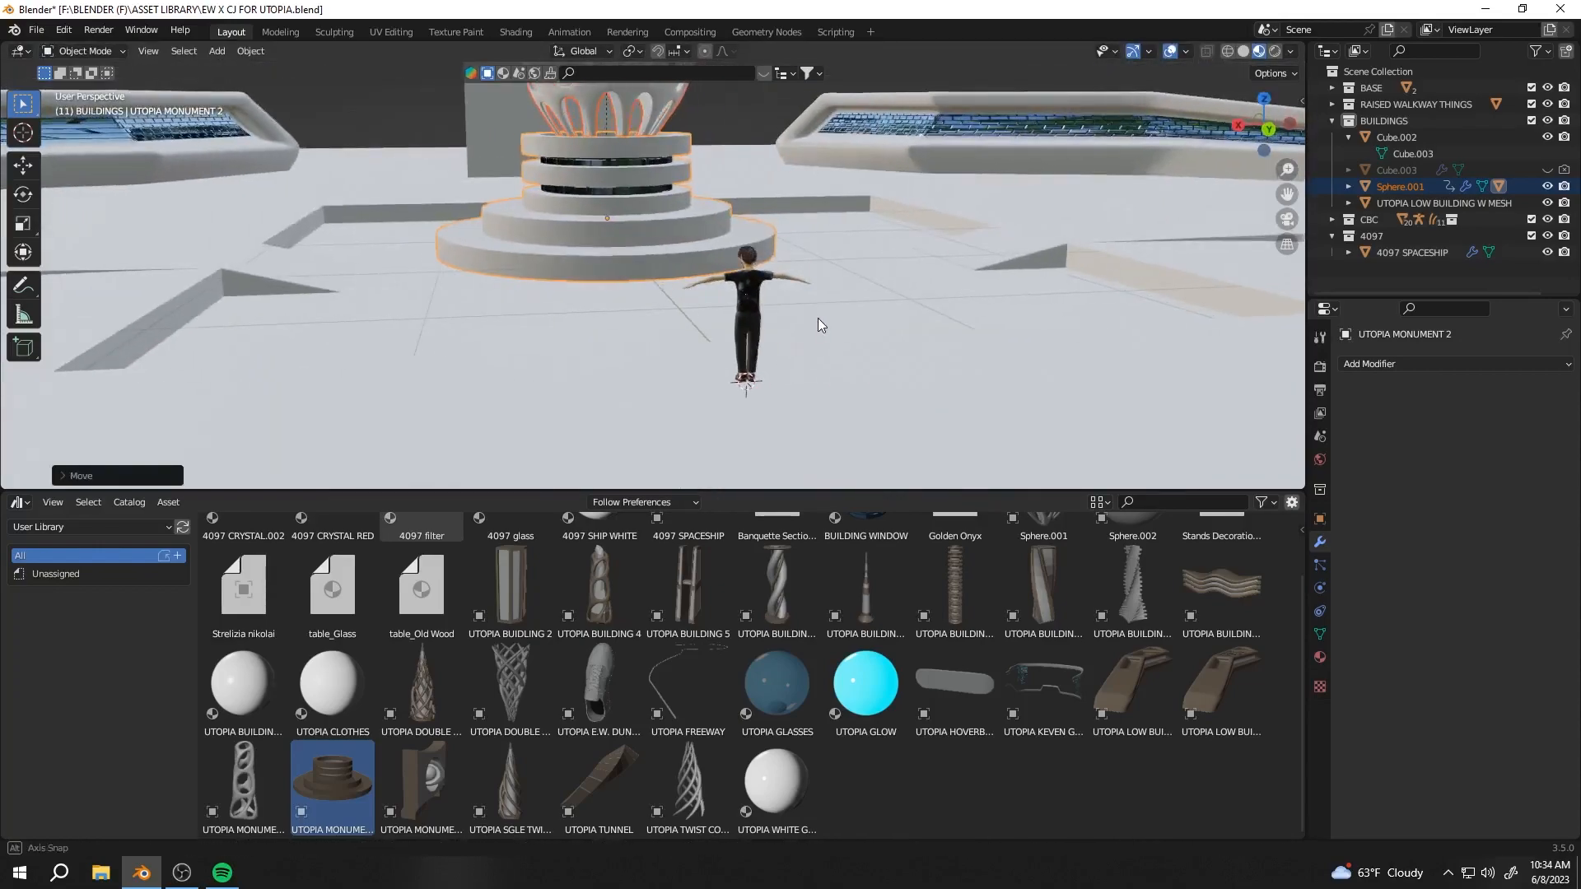
Adjust the monument's height along Z and rescale it together with its sphere
{"action": "scroll", "coordinate": [790, 337], "scroll_direction": "down", "scroll_amount": 5}
{"action": "key", "text": "g"}
{"action": "key", "text": "z"}
{"action": "left_click", "coordinate": [723, 405]}
{"action": "middle_click_drag", "start_coordinate": [729, 395], "coordinate": [1021, 401]}
{"action": "key", "text": "s"}
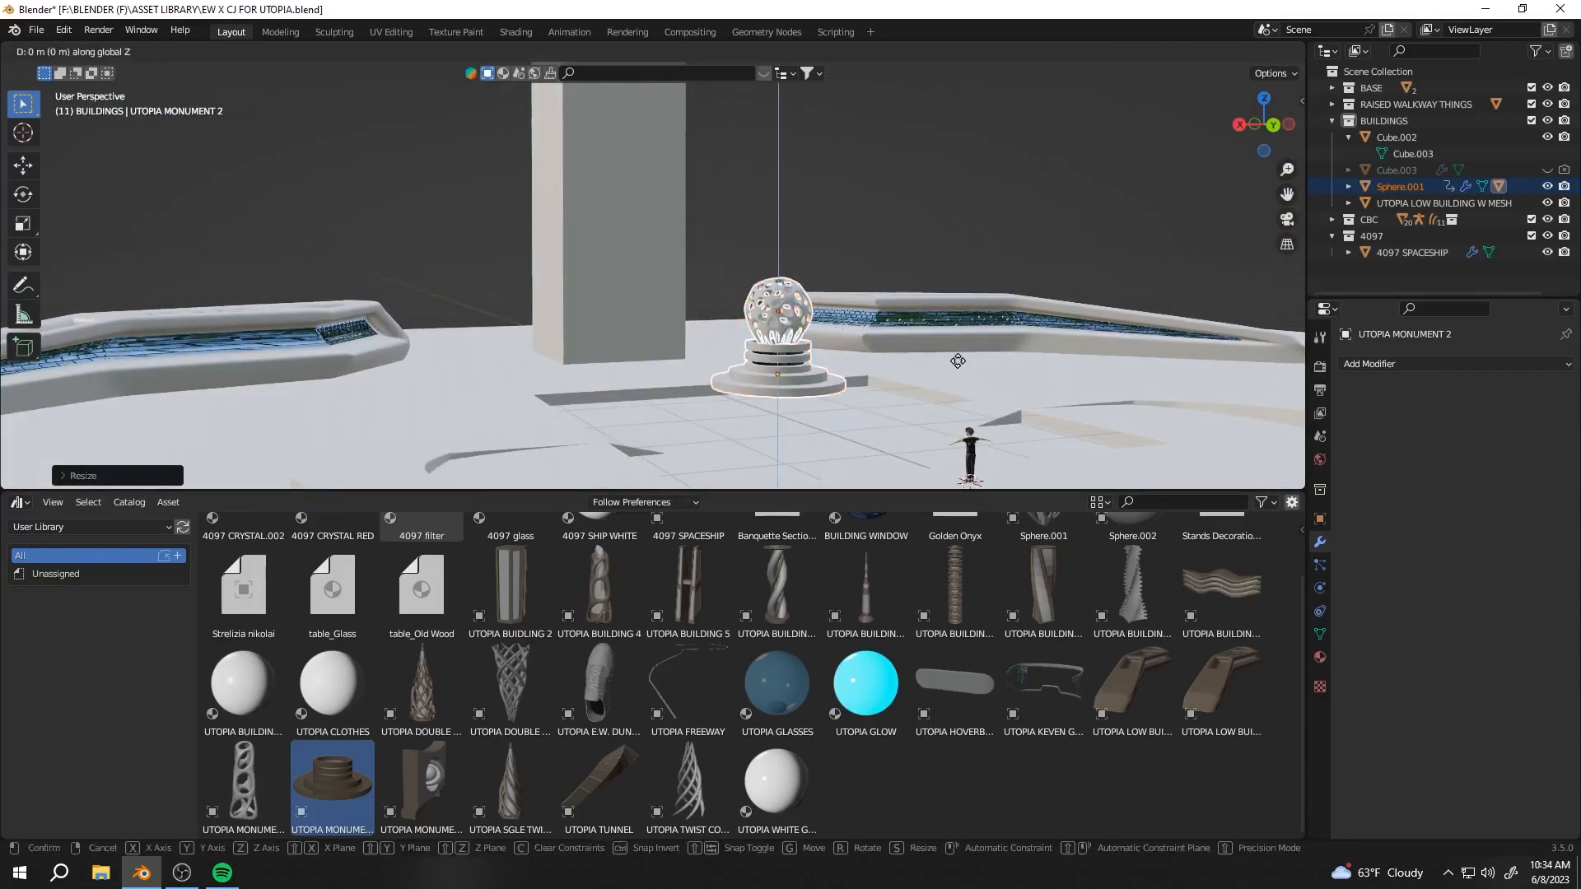
{"action": "left_click", "coordinate": [775, 284]}
Examine the monument and its perforated sphere up close and browse the asset library
{"action": "key", "text": "KP_Decimal"}
{"action": "middle_click_drag", "start_coordinate": [908, 229], "coordinate": [699, 201]}
{"action": "scroll", "coordinate": [745, 261], "scroll_direction": "down", "scroll_amount": 4}
{"action": "scroll", "coordinate": [744, 261], "scroll_direction": "up", "scroll_amount": 2}
{"action": "left_click", "coordinate": [738, 225]}
{"action": "key", "text": "Tab"}
{"action": "scroll", "coordinate": [738, 231], "scroll_direction": "down", "scroll_amount": 3}
{"action": "left_click", "coordinate": [699, 201]}
{"action": "scroll", "coordinate": [697, 214], "scroll_direction": "up", "scroll_amount": 3}
{"action": "scroll", "coordinate": [589, 659], "scroll_direction": "up", "scroll_amount": 3}
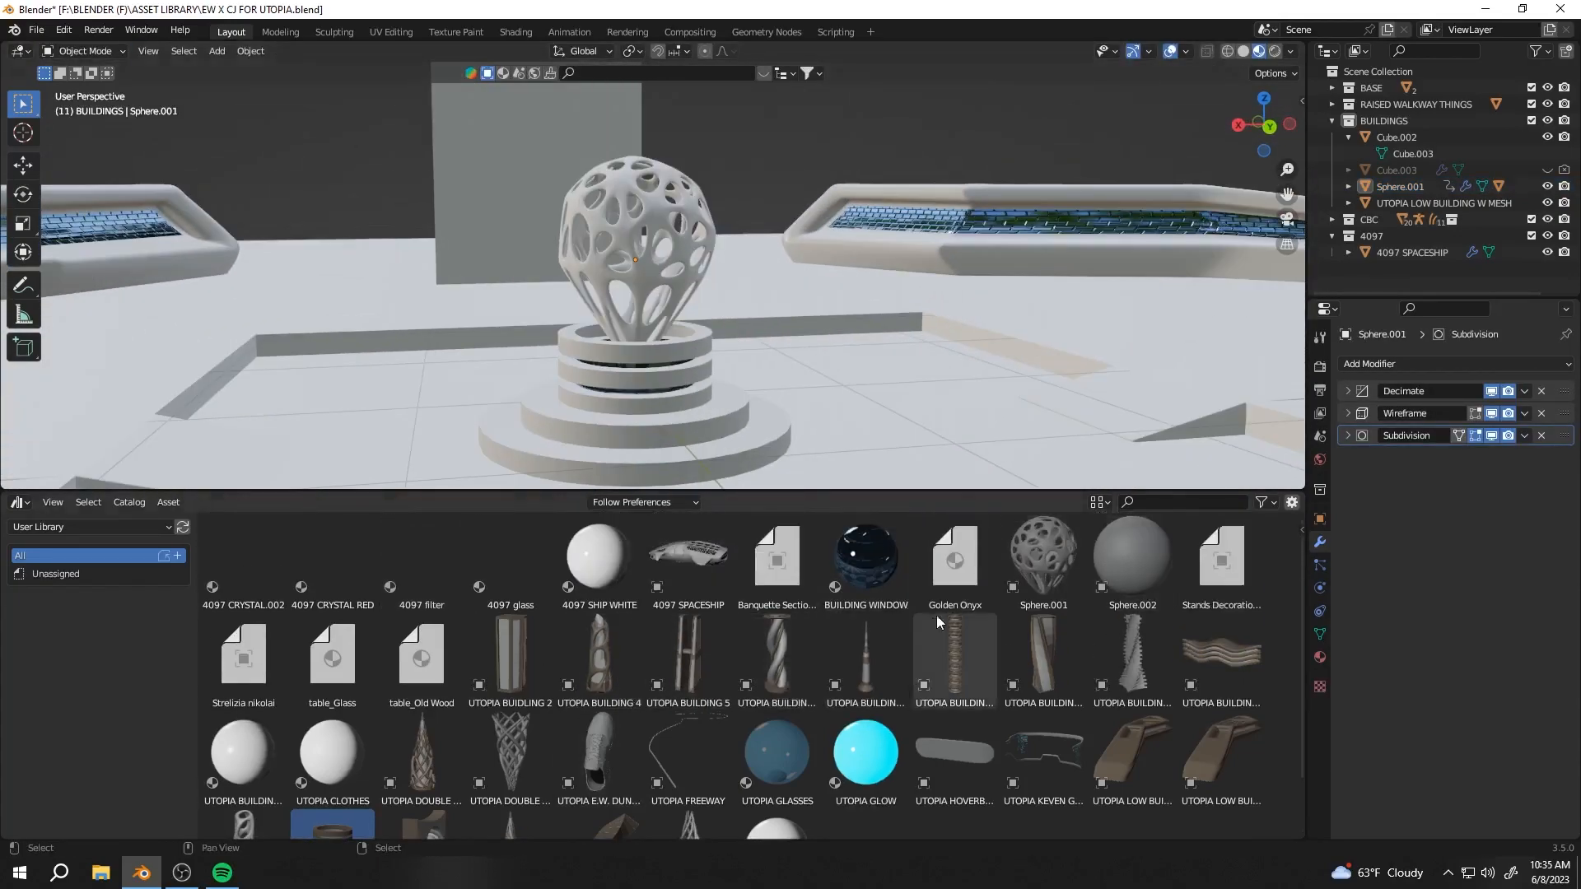
{"action": "scroll", "coordinate": [825, 689], "scroll_direction": "down", "scroll_amount": 2}
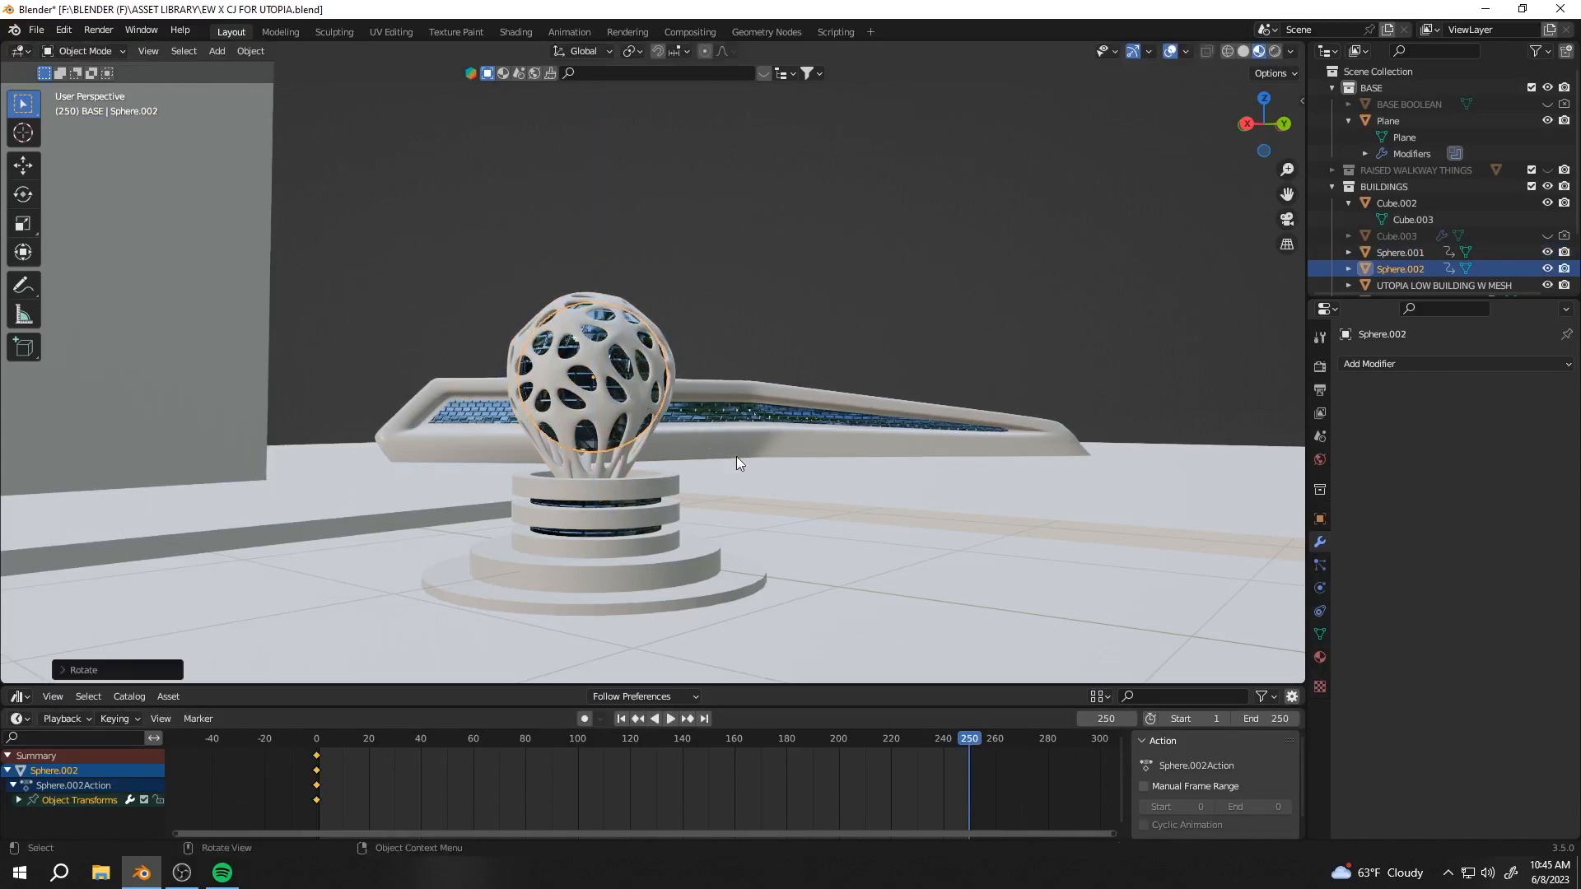
Insert a keyframe for the rotated inner sphere at frame 250 and play back the animation
{"action": "key", "text": "i"}
{"action": "left_click", "coordinate": [733, 456]}
{"action": "left_click", "coordinate": [970, 755]}
{"action": "key", "text": "space"}
{"action": "left_click", "coordinate": [803, 260]}
{"action": "scroll", "coordinate": [519, 392], "scroll_direction": "up", "scroll_amount": 4}
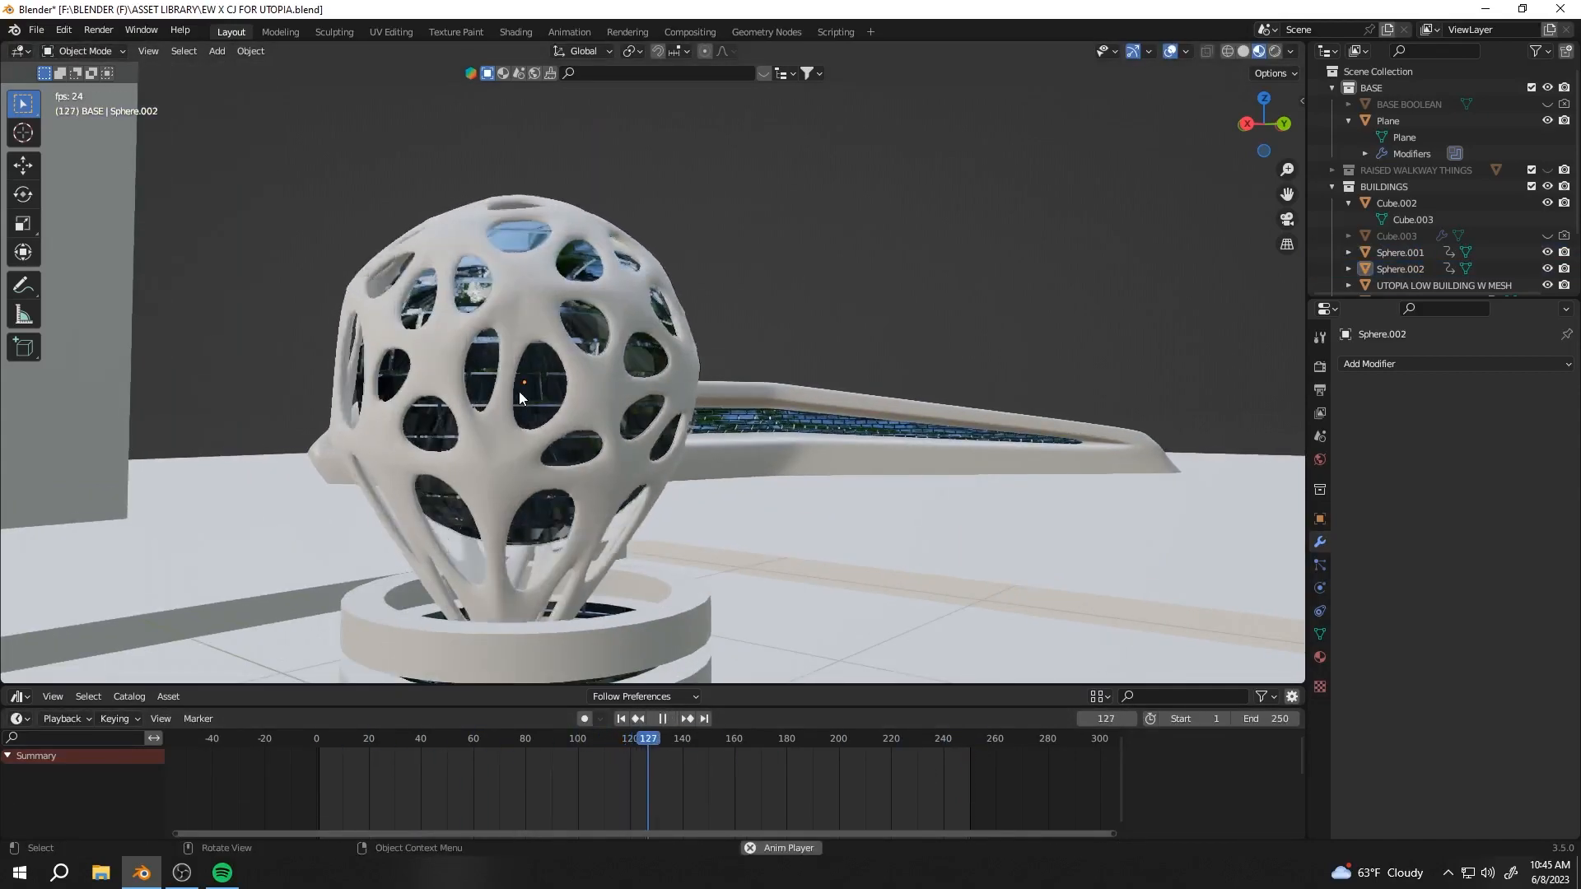
{"action": "left_click", "coordinate": [497, 318]}
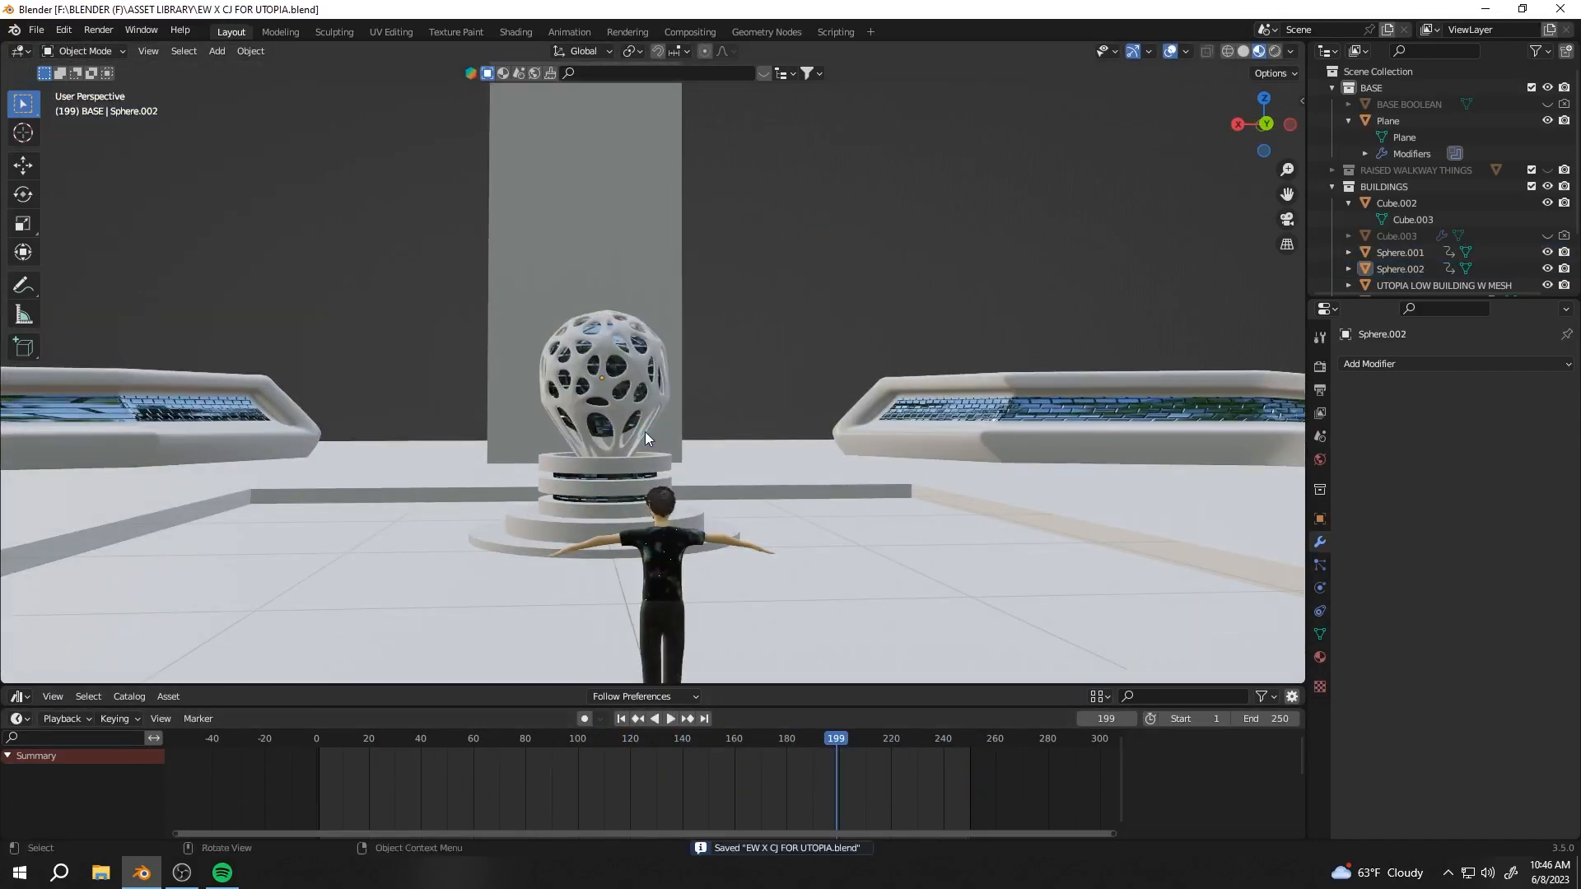
Collapse the BASE and BUILDINGS collections in the outliner and make BUILDINGS the active collection
{"action": "scroll", "coordinate": [645, 439], "scroll_direction": "down", "scroll_amount": 5}
{"action": "middle_click_drag", "start_coordinate": [645, 439], "coordinate": [714, 461]}
{"action": "left_click", "coordinate": [1331, 88]}
{"action": "left_click", "coordinate": [1331, 120]}
{"action": "left_click", "coordinate": [1384, 121]}
Add horizontal loop cuts to the tall tower block and scale its middle section outward
{"action": "scroll", "coordinate": [710, 262], "scroll_direction": "down", "scroll_amount": 4}
{"action": "left_click", "coordinate": [635, 268]}
{"action": "middle_click_drag", "start_coordinate": [667, 272], "coordinate": [600, 300]}
{"action": "key", "text": "Tab"}
{"action": "scroll", "coordinate": [599, 300], "scroll_direction": "down", "scroll_amount": 4}
{"action": "key", "text": "ctrl+r"}
{"action": "scroll", "coordinate": [655, 365], "scroll_direction": "up", "scroll_amount": 1}
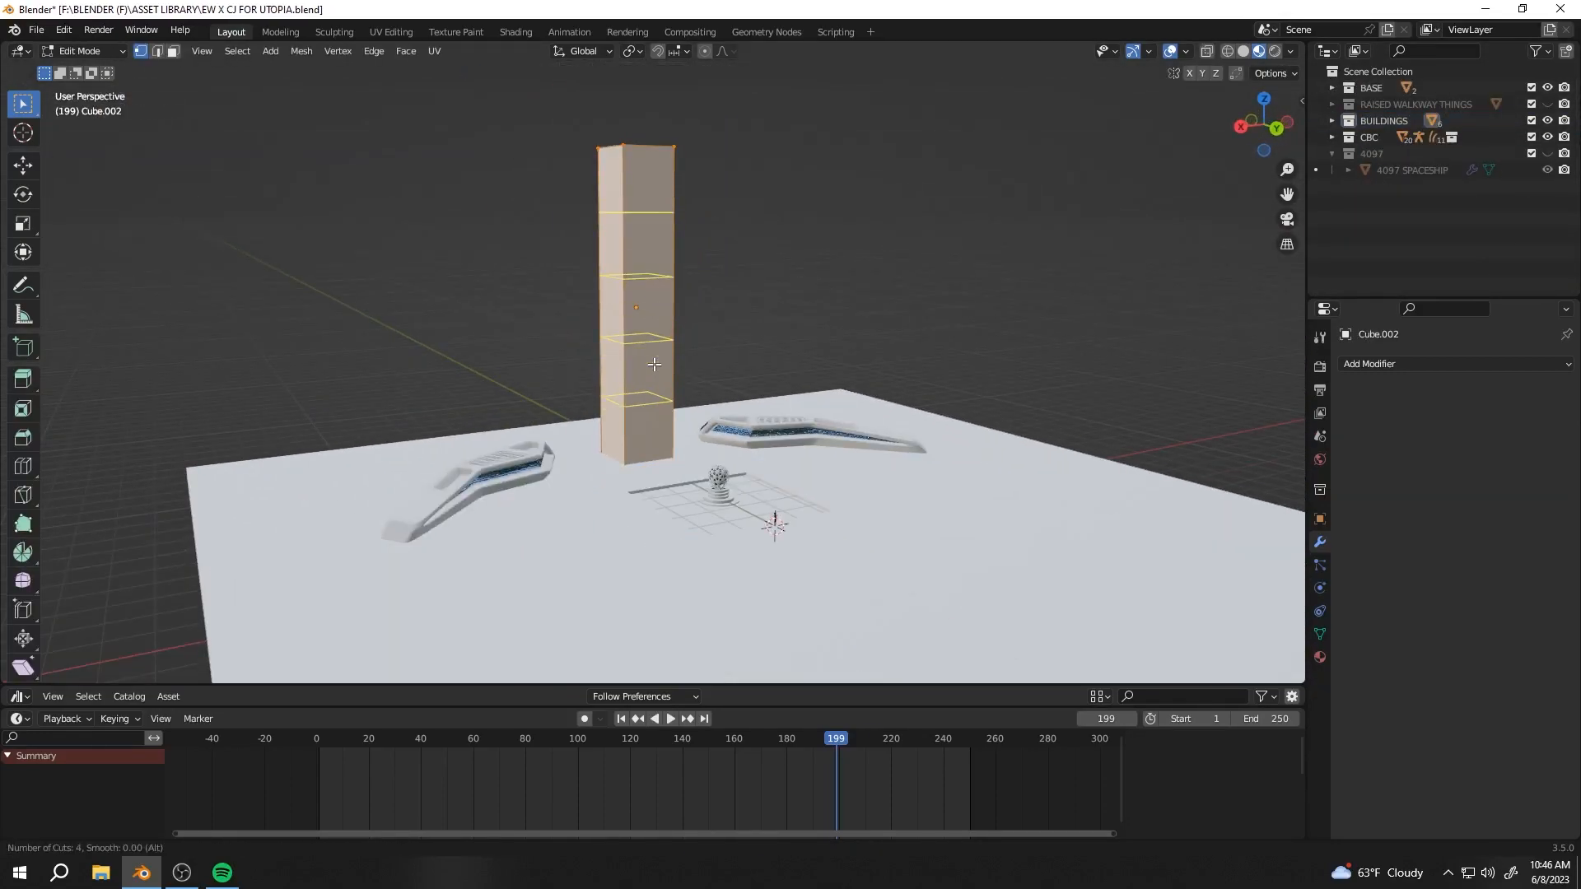
{"action": "scroll", "coordinate": [704, 381], "scroll_direction": "up", "scroll_amount": 2}
{"action": "key", "text": "s"}
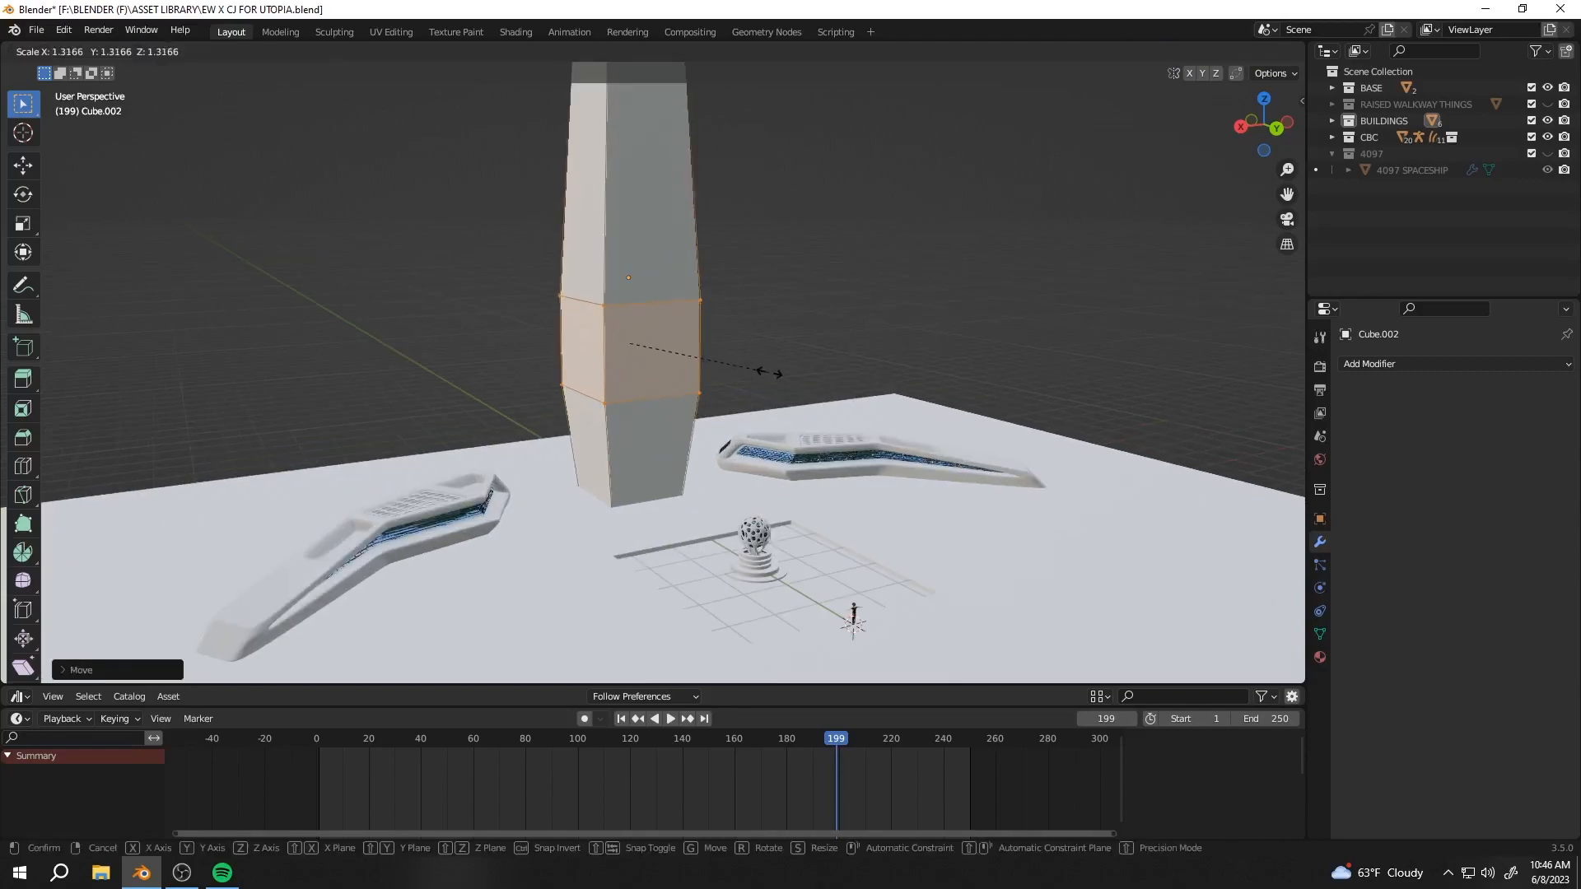
{"action": "left_click", "coordinate": [795, 367]}
{"action": "middle_click_drag", "start_coordinate": [786, 362], "coordinate": [729, 371]}
{"action": "key", "text": "Tab"}
Add evenly spaced vertical loop cuts along the tower's sides without sliding them
{"action": "middle_click_drag", "start_coordinate": [535, 251], "coordinate": [576, 346]}
{"action": "scroll", "coordinate": [623, 313], "scroll_direction": "down", "scroll_amount": 1}
{"action": "scroll", "coordinate": [577, 346], "scroll_direction": "down", "scroll_amount": 1}
{"action": "key", "text": "Tab"}
{"action": "middle_click_drag", "start_coordinate": [684, 474], "coordinate": [605, 552]}
{"action": "key", "text": "ctrl+r"}
{"action": "scroll", "coordinate": [696, 248], "scroll_direction": "up", "scroll_amount": 1}
{"action": "left_click", "coordinate": [697, 248]}
{"action": "right_click", "coordinate": [699, 247]}
Cut the tower vertically through its centre and delete one half of the mesh
{"action": "middle_click_drag", "start_coordinate": [706, 251], "coordinate": [848, 222]}
{"action": "key", "text": "ctrl+r"}
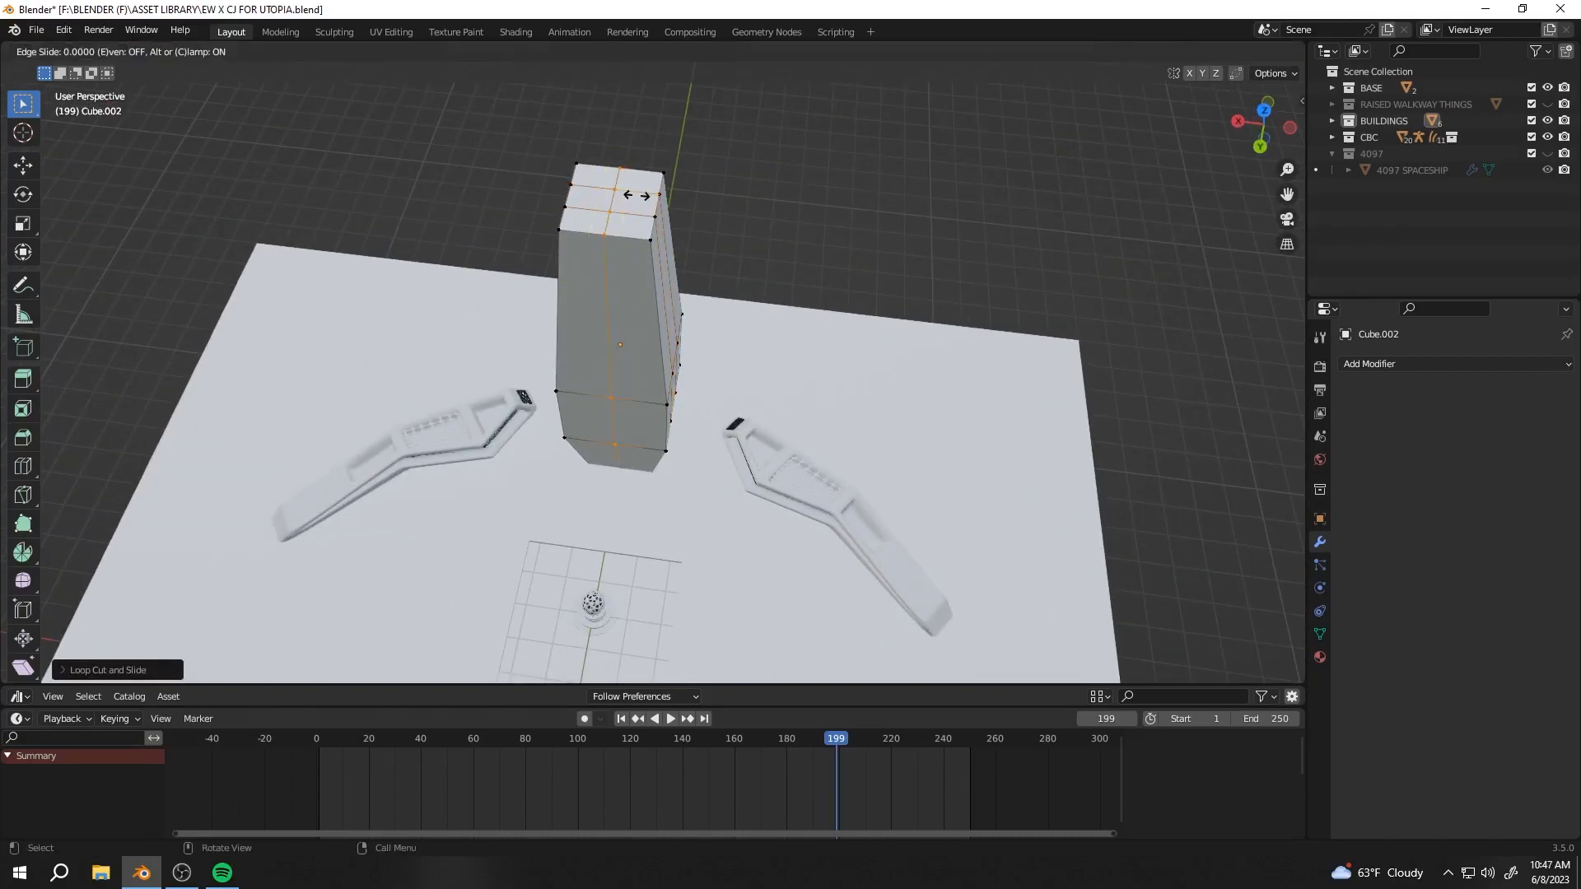
{"action": "right_click", "coordinate": [635, 195]}
{"action": "middle_click_drag", "start_coordinate": [634, 195], "coordinate": [506, 120]}
{"action": "left_click", "coordinate": [577, 599]}
Add a Mirror modifier on the X axis to the halved tower
{"action": "key", "text": "Tab"}
{"action": "left_click", "coordinate": [1399, 364]}
{"action": "left_click", "coordinate": [1285, 554]}
{"action": "middle_click_drag", "start_coordinate": [897, 222], "coordinate": [840, 276]}
Extrude the tower's side faces in face selection mode and add a centred vertical loop cut to its front
{"action": "key", "text": "Tab"}
{"action": "left_click", "coordinate": [172, 52]}
{"action": "middle_click_drag", "start_coordinate": [729, 475], "coordinate": [842, 490]}
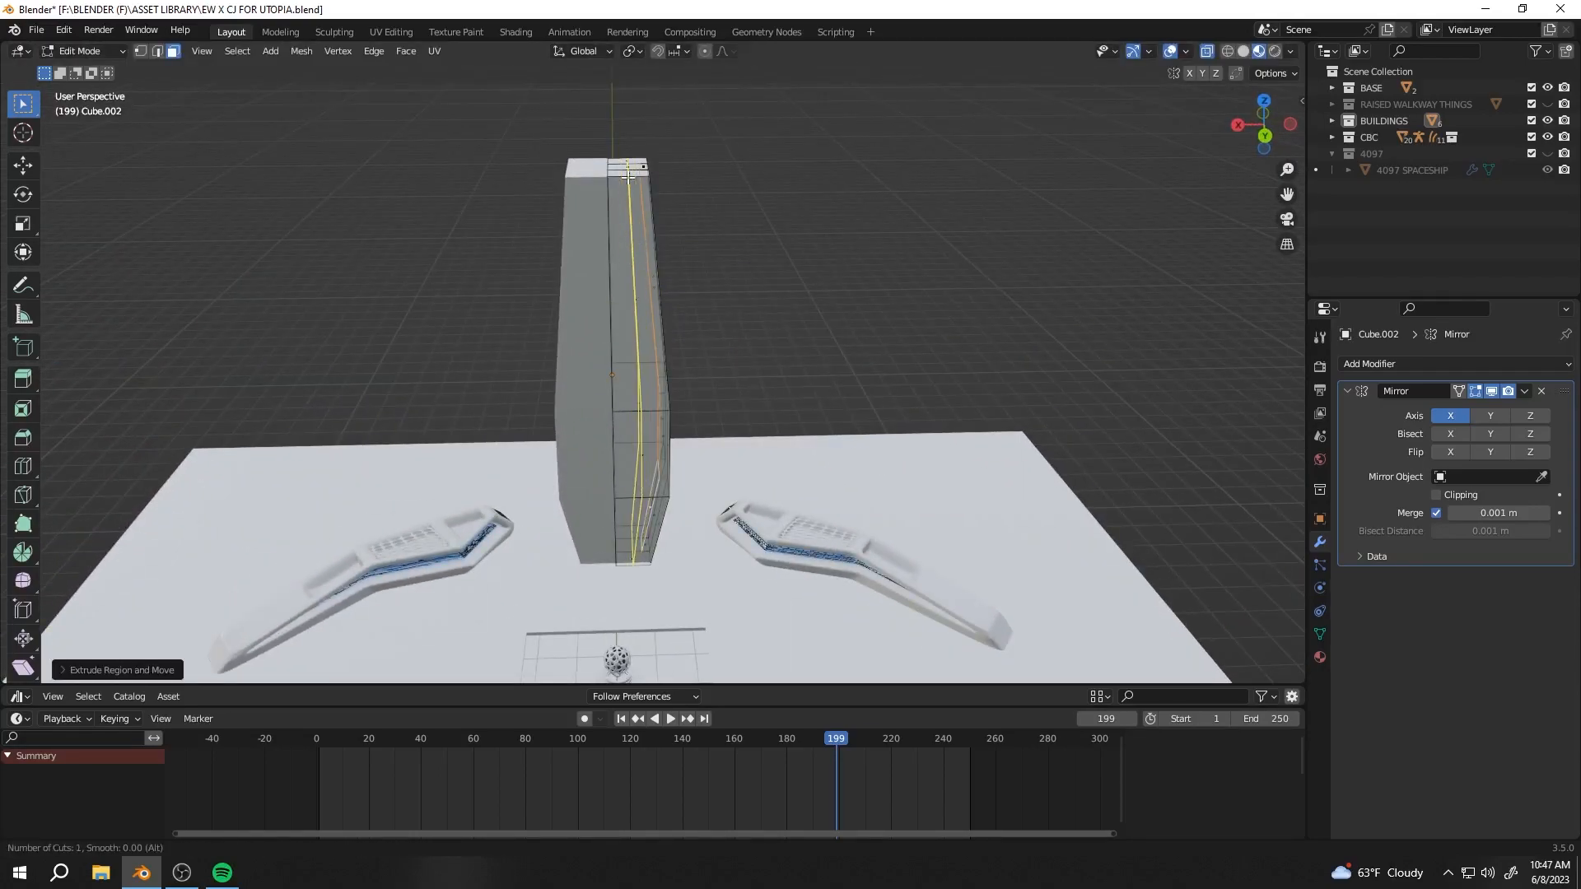
{"action": "left_click", "coordinate": [628, 177]}
{"action": "right_click", "coordinate": [628, 177]}
Select further faces along the tower and extrude them to shape its profile
{"action": "scroll", "coordinate": [617, 370], "scroll_direction": "up", "scroll_amount": 3}
{"action": "left_click", "coordinate": [594, 486]}
{"action": "middle_click_drag", "start_coordinate": [628, 329], "coordinate": [791, 395]}
{"action": "left_click", "coordinate": [618, 263], "text": "shift"}
{"action": "key", "text": "e"}
{"action": "left_click", "coordinate": [719, 316]}
Add a Subdivision modifier to the tower
{"action": "key", "text": "Tab"}
{"action": "scroll", "coordinate": [741, 329], "scroll_direction": "down", "scroll_amount": 4}
{"action": "left_click", "coordinate": [1456, 364]}
{"action": "left_click", "coordinate": [1227, 661]}
{"action": "key", "text": "Tab"}
{"action": "scroll", "coordinate": [724, 346], "scroll_direction": "up", "scroll_amount": 2}
{"action": "left_click", "coordinate": [782, 272]}
{"action": "middle_click_drag", "start_coordinate": [782, 271], "coordinate": [665, 257]}
Set the viewport level of the tower's Subdivision modifier to 2
{"action": "key", "text": "Tab"}
{"action": "scroll", "coordinate": [629, 358], "scroll_direction": "down", "scroll_amount": 4}
{"action": "middle_click_drag", "start_coordinate": [604, 364], "coordinate": [659, 453]}
{"action": "scroll", "coordinate": [700, 370], "scroll_direction": "up", "scroll_amount": 4}
{"action": "key", "text": "Tab"}
{"action": "left_click", "coordinate": [1545, 624]}
{"action": "key", "text": "Tab"}
{"action": "scroll", "coordinate": [704, 363], "scroll_direction": "down", "scroll_amount": 4}
Try to extrude a run of faces on the upper part of the tower, then undo it
{"action": "middle_click_drag", "start_coordinate": [704, 363], "coordinate": [631, 315]}
{"action": "scroll", "coordinate": [674, 366], "scroll_direction": "up", "scroll_amount": 3}
{"action": "key", "text": "Tab"}
{"action": "left_click", "coordinate": [651, 214], "text": "ctrl"}
{"action": "key", "text": "e"}
{"action": "left_click", "coordinate": [773, 356]}
{"action": "key", "text": "ctrl+z"}
Select the full-height strip of faces on the tower and extrude it
{"action": "left_click", "coordinate": [650, 222], "text": "ctrl"}
{"action": "left_click", "coordinate": [653, 470], "text": "ctrl"}
{"action": "middle_click_drag", "start_coordinate": [653, 469], "coordinate": [716, 382]}
{"action": "key", "text": "e"}
{"action": "left_click", "coordinate": [837, 345]}
{"action": "key", "text": "Tab"}
{"action": "scroll", "coordinate": [955, 382], "scroll_direction": "down", "scroll_amount": 4}
Try to extrude the tower's top face upward by about 1.6 m, then undo it
{"action": "key", "text": "Tab"}
{"action": "scroll", "coordinate": [684, 313], "scroll_direction": "up", "scroll_amount": 3}
{"action": "middle_click_drag", "start_coordinate": [576, 206], "coordinate": [651, 306]}
{"action": "left_click", "coordinate": [484, 328]}
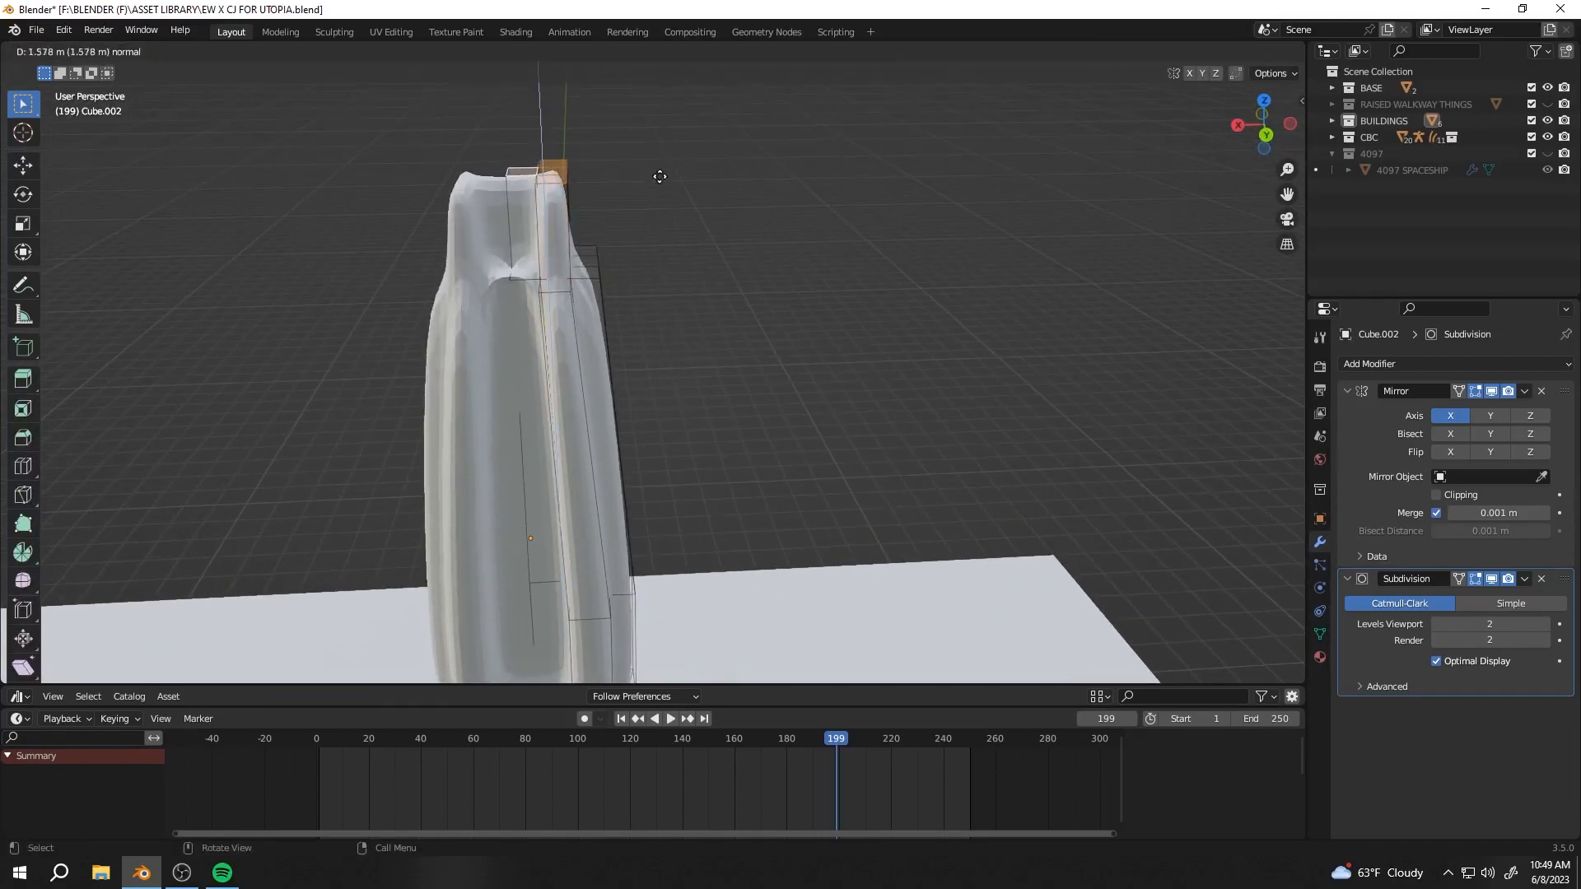
{"action": "left_click", "coordinate": [660, 190]}
{"action": "scroll", "coordinate": [660, 192], "scroll_direction": "down", "scroll_amount": 2}
{"action": "middle_click_drag", "start_coordinate": [657, 206], "coordinate": [555, 247]}
{"action": "key", "text": "ctrl+z"}
Examine the split top and smoothed sides of the tower from several angles
{"action": "scroll", "coordinate": [556, 247], "scroll_direction": "up", "scroll_amount": 2}
{"action": "middle_click_drag", "start_coordinate": [494, 313], "coordinate": [568, 354]}
{"action": "left_click", "coordinate": [558, 374], "text": "shift"}
{"action": "middle_click_drag", "start_coordinate": [782, 486], "coordinate": [581, 462]}
{"action": "key", "text": "Tab"}
{"action": "scroll", "coordinate": [811, 422], "scroll_direction": "down", "scroll_amount": 3}
{"action": "scroll", "coordinate": [592, 466], "scroll_direction": "up", "scroll_amount": 5}
{"action": "right_click", "coordinate": [598, 468]}
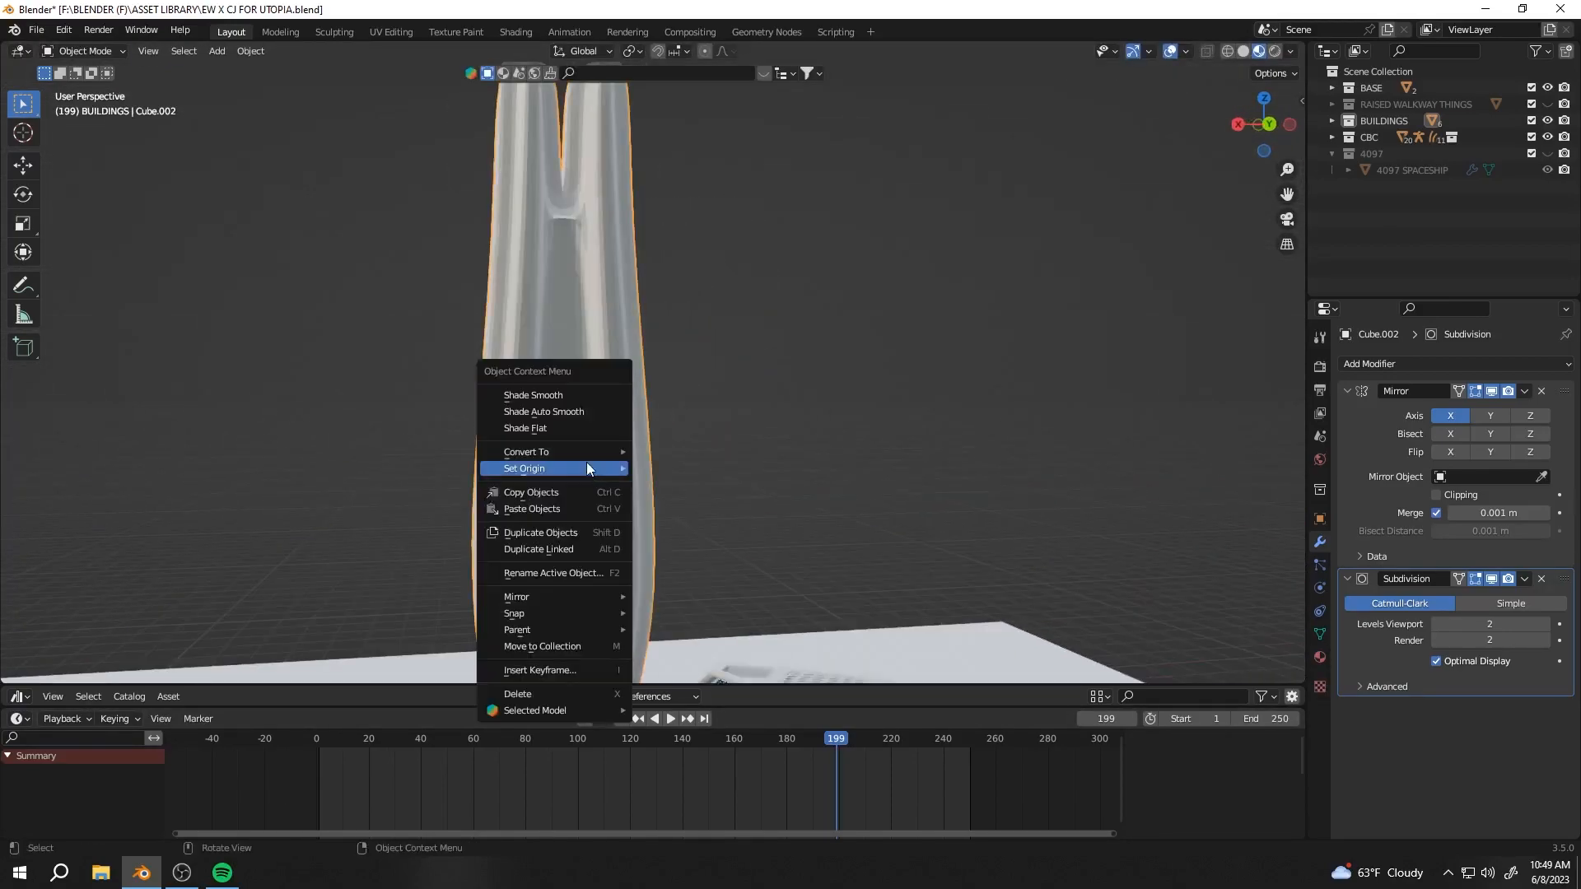
{"action": "left_click", "coordinate": [764, 486]}
{"action": "scroll", "coordinate": [763, 489], "scroll_direction": "down", "scroll_amount": 4}
{"action": "scroll", "coordinate": [761, 493], "scroll_direction": "up", "scroll_amount": 4}
{"action": "middle_click_drag", "start_coordinate": [763, 491], "coordinate": [685, 489]}
{"action": "scroll", "coordinate": [725, 514], "scroll_direction": "down", "scroll_amount": 3}
Adjust the tower's mesh in edit mode and review its shape against the low buildings
{"action": "key", "text": "Tab"}
{"action": "scroll", "coordinate": [662, 458], "scroll_direction": "up", "scroll_amount": 2}
{"action": "scroll", "coordinate": [714, 527], "scroll_direction": "up", "scroll_amount": 3}
{"action": "left_click", "coordinate": [946, 541]}
{"action": "key", "text": "Tab"}
{"action": "middle_click_drag", "start_coordinate": [930, 387], "coordinate": [846, 404]}
{"action": "scroll", "coordinate": [790, 408], "scroll_direction": "down", "scroll_amount": 3}
{"action": "middle_click_drag", "start_coordinate": [601, 404], "coordinate": [748, 369]}
{"action": "scroll", "coordinate": [750, 370], "scroll_direction": "down", "scroll_amount": 4}
{"action": "middle_click_drag", "start_coordinate": [802, 420], "coordinate": [898, 434]}
Enlarge the asset browser and place the UTOPIA MONUMENT asset at the tower
{"action": "left_click_drag", "start_coordinate": [397, 708], "coordinate": [404, 783]}
{"action": "left_click_drag", "start_coordinate": [444, 685], "coordinate": [489, 502]}
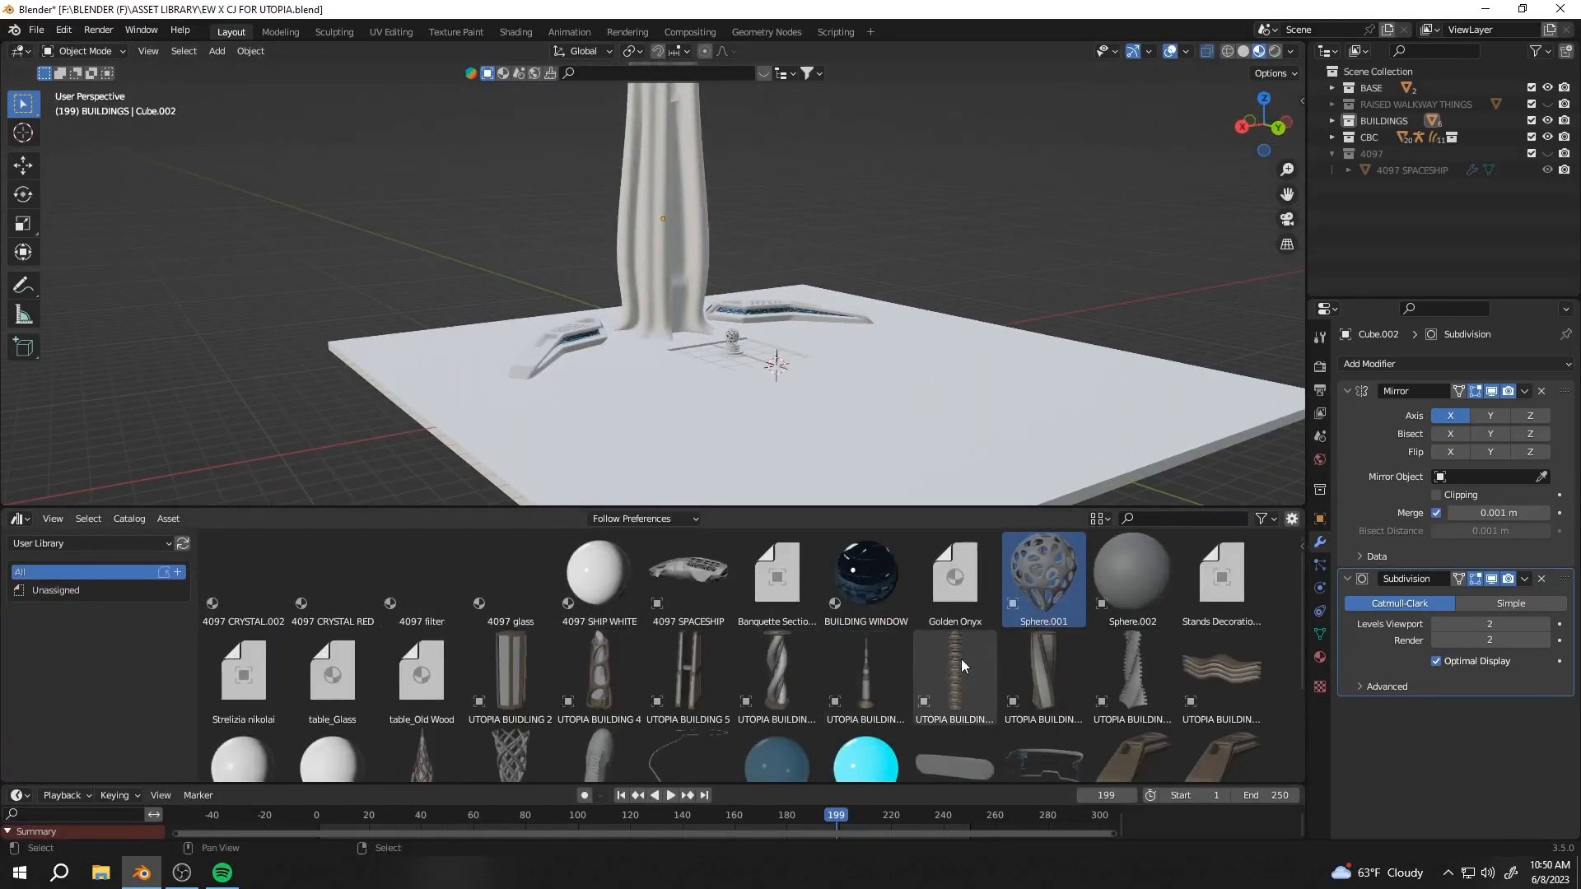
{"action": "scroll", "coordinate": [872, 677], "scroll_direction": "down", "scroll_amount": 3}
{"action": "left_click_drag", "start_coordinate": [247, 733], "coordinate": [668, 317]}
{"action": "scroll", "coordinate": [668, 293], "scroll_direction": "down", "scroll_amount": 4}
{"action": "scroll", "coordinate": [668, 293], "scroll_direction": "up", "scroll_amount": 2}
Scale up the wireframe monument and centre it around the tower in top view
{"action": "key", "text": "s"}
{"action": "left_click", "coordinate": [659, 319]}
{"action": "middle_click_drag", "start_coordinate": [659, 319], "coordinate": [654, 437]}
{"action": "key", "text": "KP_7"}
{"action": "left_click_drag", "start_coordinate": [748, 507], "coordinate": [758, 691]}
{"action": "scroll", "coordinate": [787, 368], "scroll_direction": "up", "scroll_amount": 4}
{"action": "key", "text": "g"}
{"action": "left_click", "coordinate": [609, 362]}
Set the viewport level of the monument's Subdivision modifier to 4 and save the file
{"action": "middle_click_drag", "start_coordinate": [568, 378], "coordinate": [779, 526]}
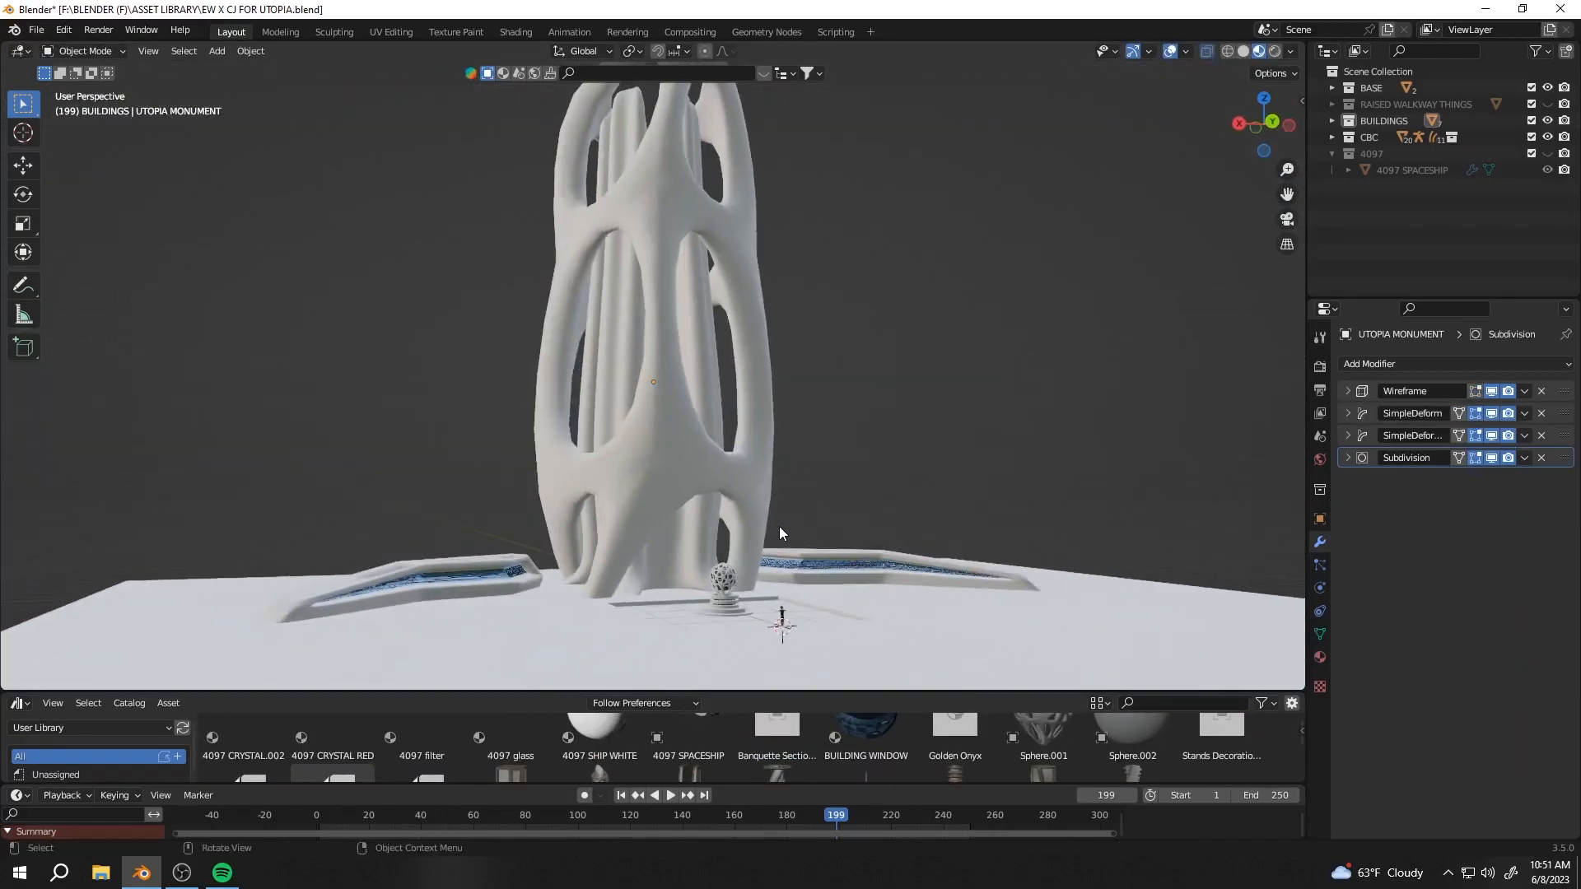
{"action": "left_click_drag", "start_coordinate": [1489, 503], "coordinate": [1523, 503]}
{"action": "left_click", "coordinate": [922, 404]}
{"action": "middle_click_drag", "start_coordinate": [922, 404], "coordinate": [757, 424]}
{"action": "key", "text": "ctrl+s"}
{"action": "scroll", "coordinate": [614, 392], "scroll_direction": "down", "scroll_amount": 3}
{"action": "scroll", "coordinate": [614, 392], "scroll_direction": "up", "scroll_amount": 2}
Examine the Wireframe and SimpleDeform modifier settings of the structure surrounding the tower
{"action": "left_click", "coordinate": [614, 392]}
{"action": "left_click", "coordinate": [1348, 391]}
{"action": "left_click", "coordinate": [1348, 600]}
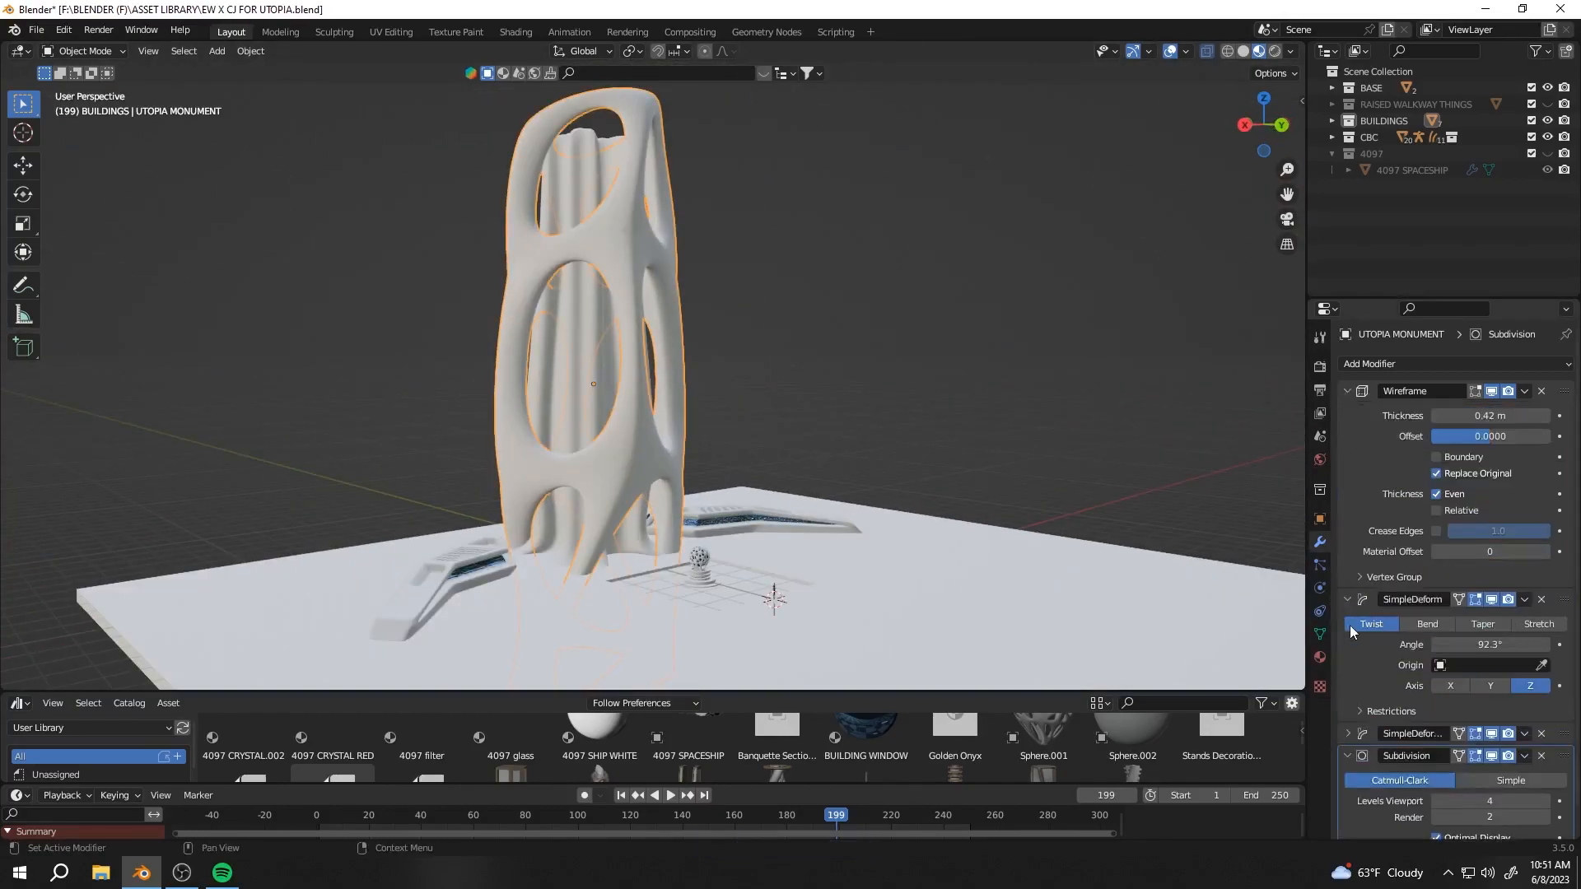
{"action": "left_click", "coordinate": [1348, 733]}
{"action": "scroll", "coordinate": [1482, 659], "scroll_direction": "down", "scroll_amount": 4}
{"action": "scroll", "coordinate": [822, 496], "scroll_direction": "down", "scroll_amount": 3}
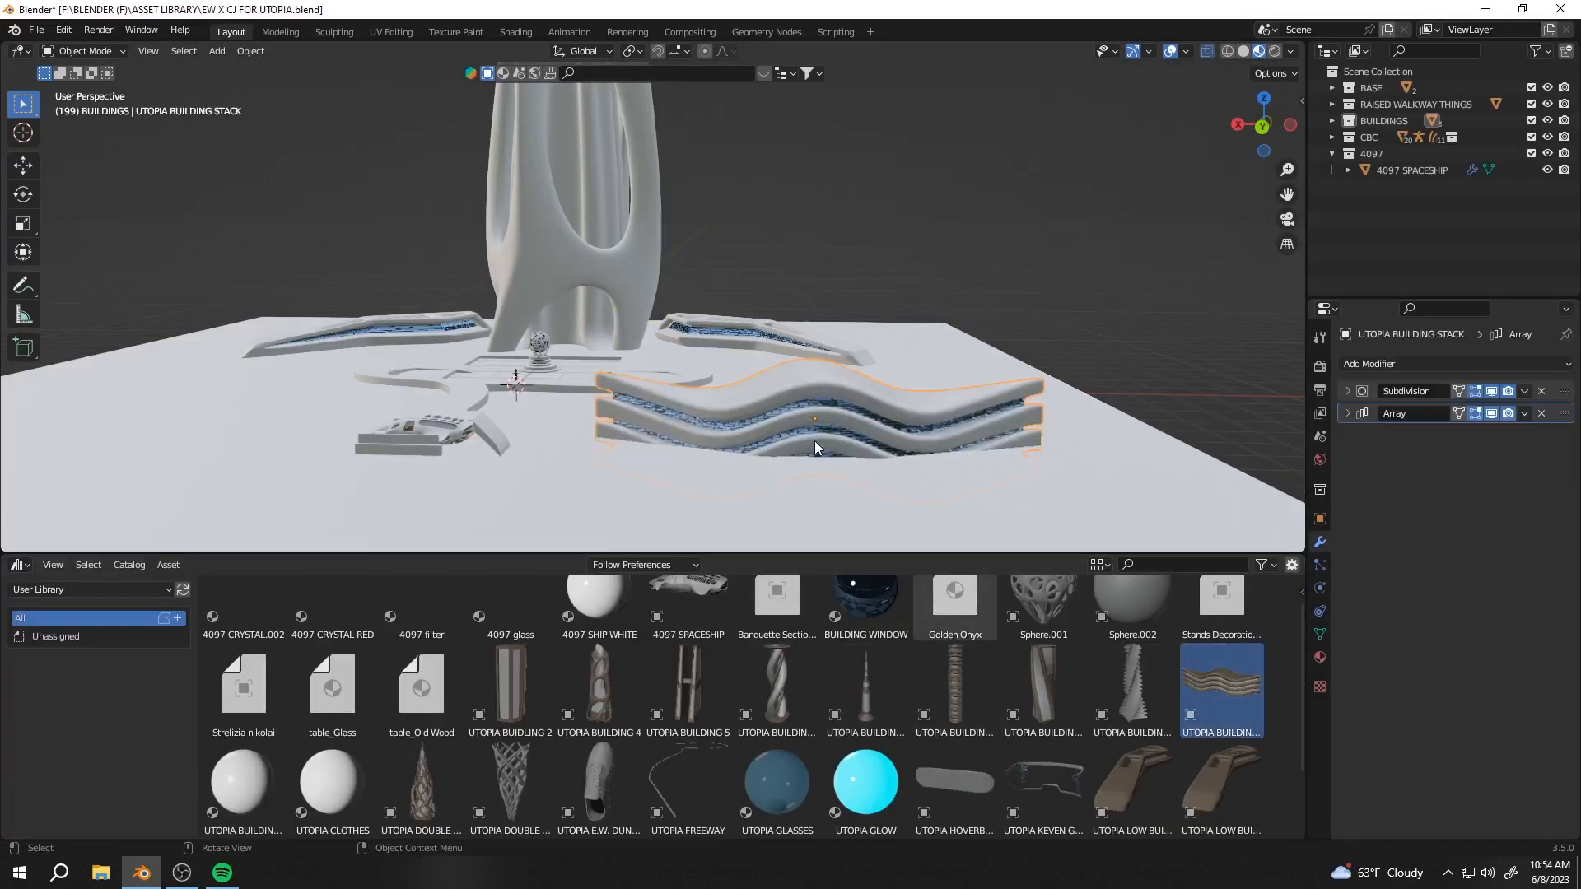
Rotate the wavy UTOPIA BUILDING STACK and move it towards the low buildings
{"action": "key", "text": "r"}
{"action": "left_click", "coordinate": [980, 387]}
{"action": "mouse_move", "coordinate": [980, 387]}
{"action": "middle_mouse_down"}
{"action": "mouse_move", "coordinate": [935, 265]}
{"action": "mouse_move", "coordinate": [798, 381]}
{"action": "mouse_move", "coordinate": [807, 340]}
{"action": "mouse_move", "coordinate": [790, 362]}
{"action": "mouse_move", "coordinate": [716, 299]}
{"action": "middle_mouse_up"}
{"action": "key", "text": "g"}
{"action": "left_click", "coordinate": [781, 314]}
Position the wavy building stack beside the tower, behind the low buildings, using the top view
{"action": "scroll", "coordinate": [782, 314], "scroll_direction": "down", "scroll_amount": 4}
{"action": "key", "text": "KP_7"}
{"action": "scroll", "coordinate": [649, 428], "scroll_direction": "down", "scroll_amount": 1}
{"action": "key", "text": "g"}
{"action": "left_click", "coordinate": [704, 250]}
{"action": "middle_click_drag", "start_coordinate": [790, 243], "coordinate": [1020, 263]}
{"action": "key", "text": "g"}
{"action": "left_click", "coordinate": [1059, 124]}
Extrude the base plane's outer edges and scale them outward by about 2.37
{"action": "left_click", "coordinate": [741, 267]}
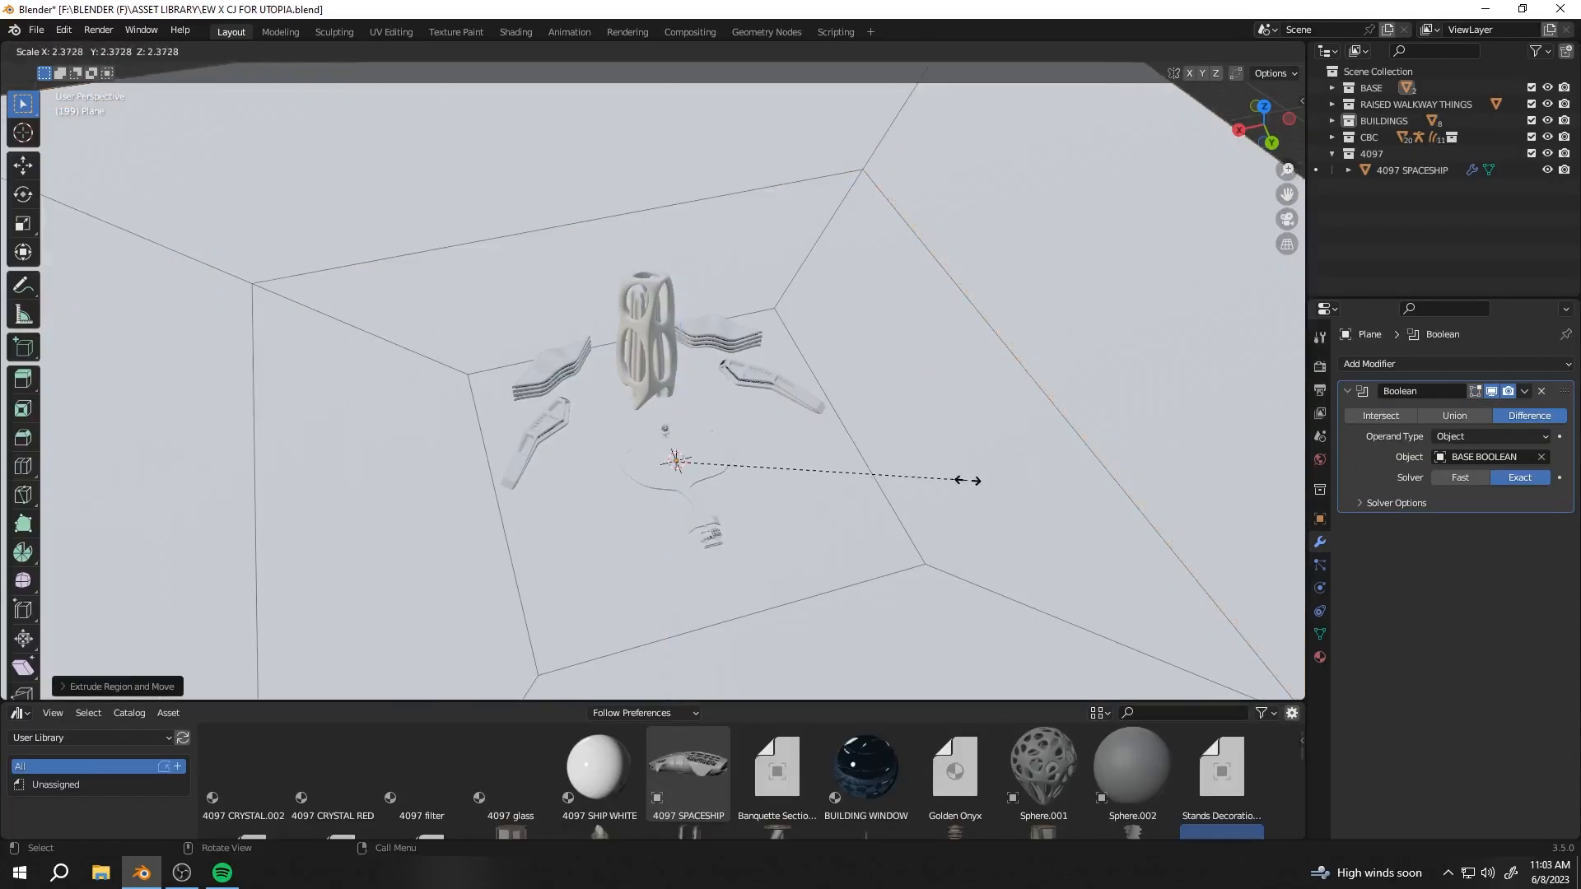
{"action": "key", "text": "Tab"}
{"action": "middle_click_drag", "start_coordinate": [970, 476], "coordinate": [741, 411]}
{"action": "key", "text": "Tab"}
{"action": "scroll", "coordinate": [690, 441], "scroll_direction": "down", "scroll_amount": 4}
{"action": "scroll", "coordinate": [690, 441], "scroll_direction": "up", "scroll_amount": 4}
Select the ring of faces surrounding the city centre on the base plane and add a particle system to it
{"action": "left_click", "coordinate": [762, 296]}
{"action": "key", "text": "Tab"}
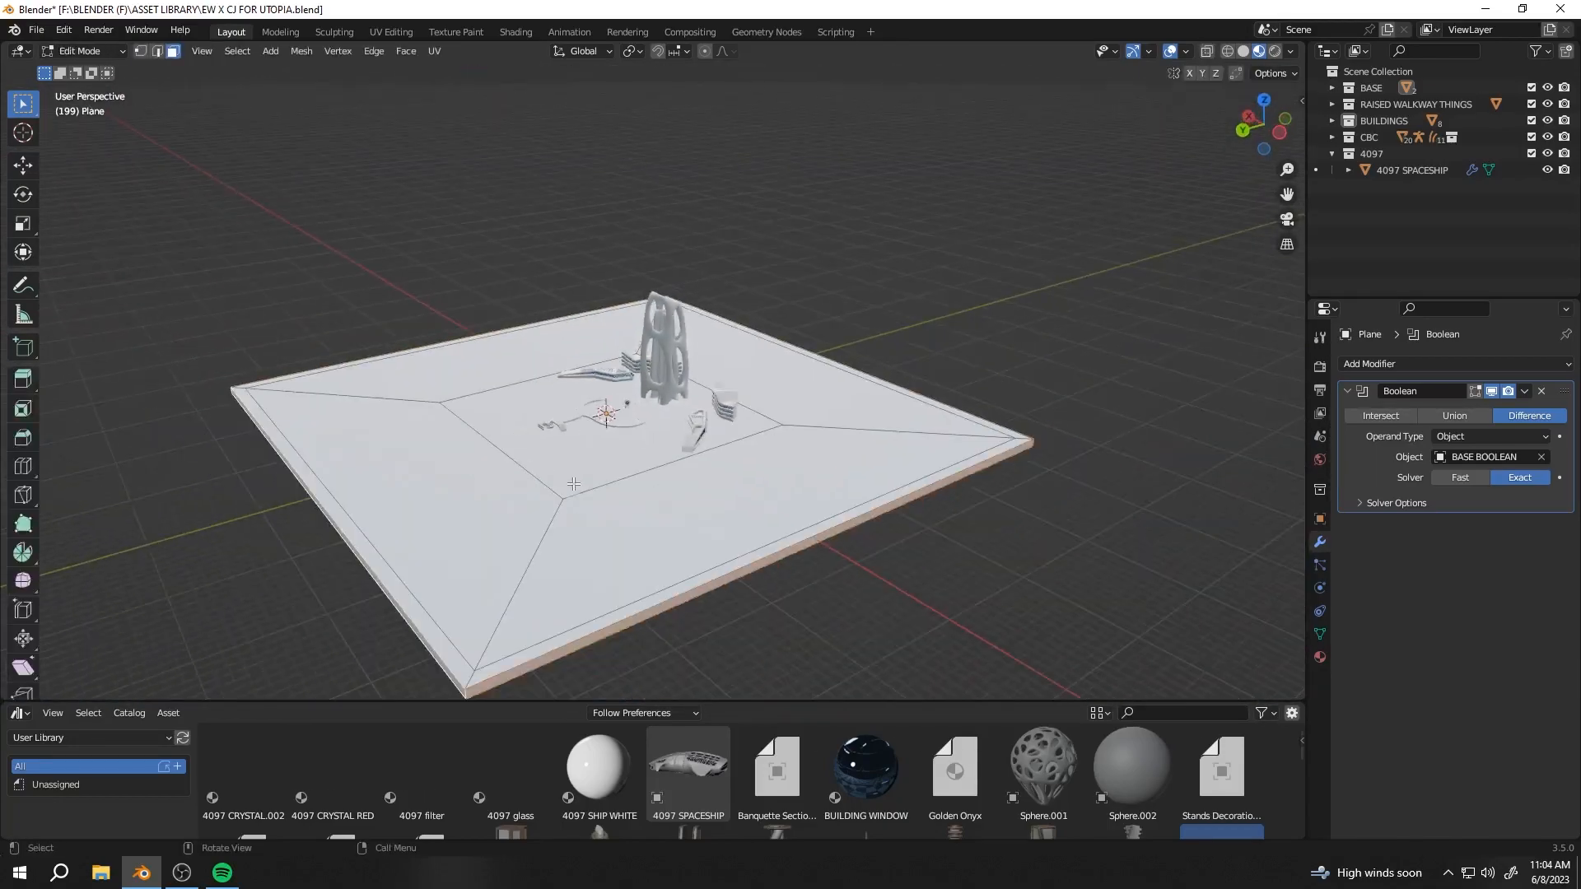
{"action": "scroll", "coordinate": [758, 370], "scroll_direction": "down", "scroll_amount": 1}
{"action": "left_click", "coordinate": [766, 362], "text": "alt"}
{"action": "scroll", "coordinate": [765, 371], "scroll_direction": "up", "scroll_amount": 2}
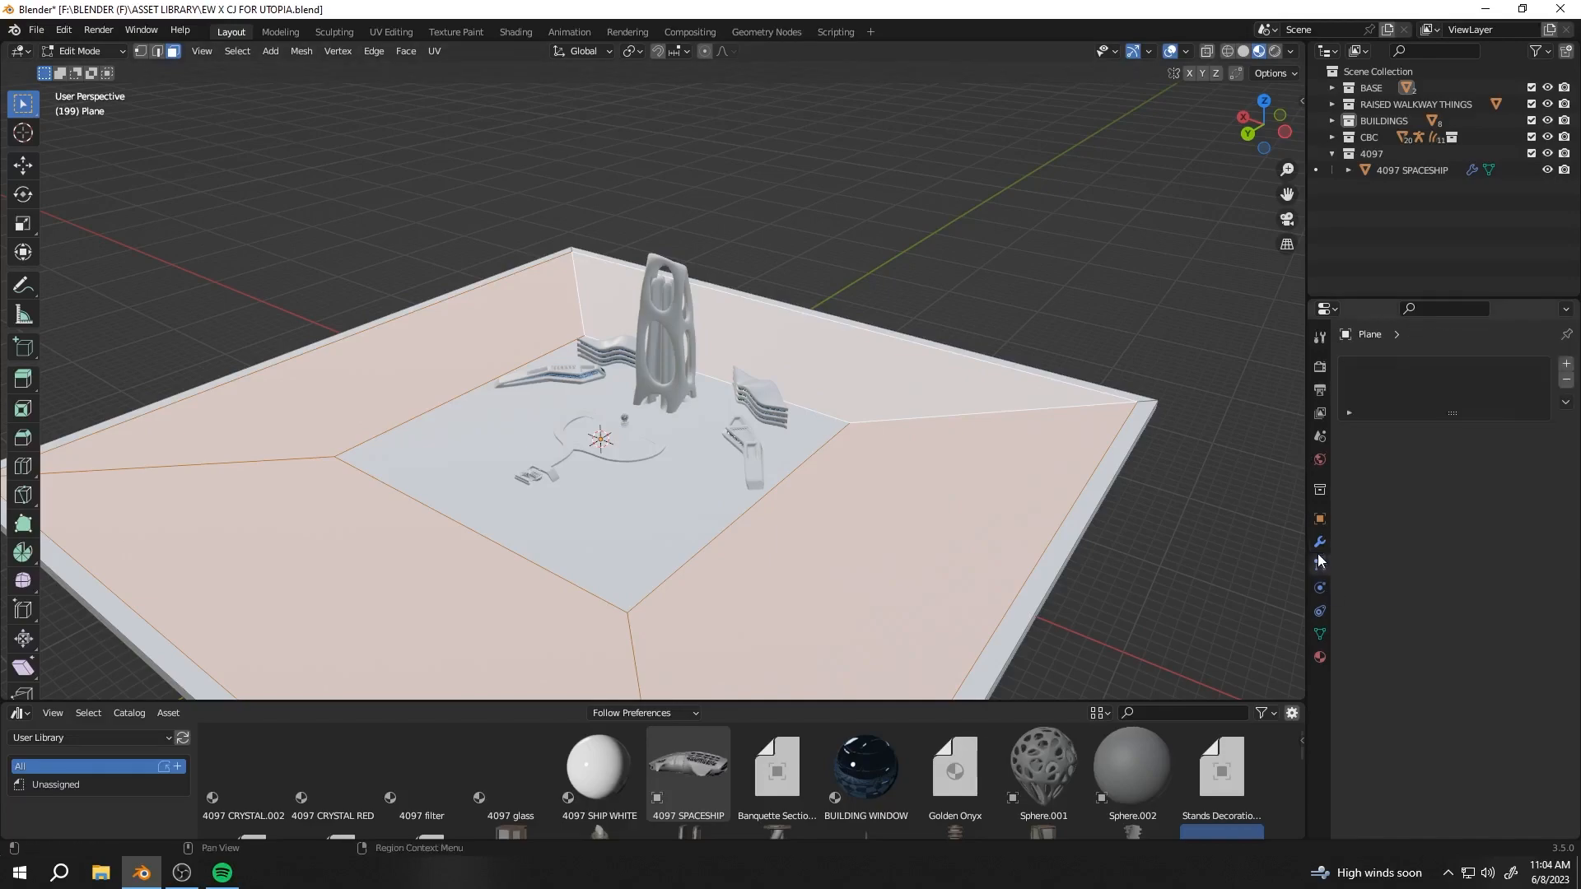
{"action": "left_click", "coordinate": [1566, 363]}
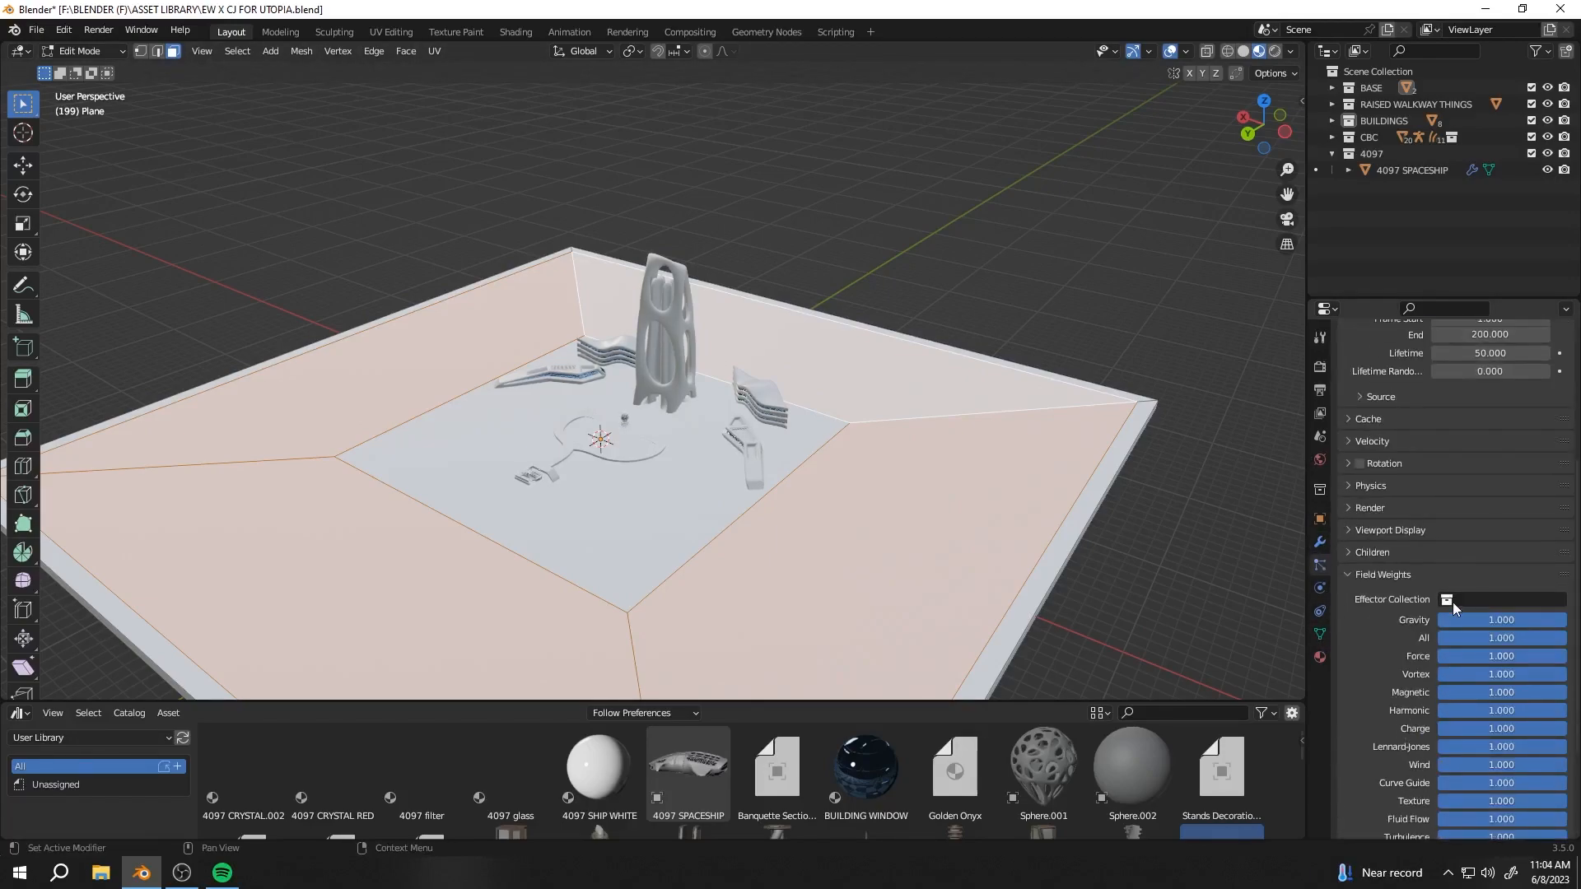
Show the particle system's emission source settings and examine which geometry it emits from
{"action": "scroll", "coordinate": [1405, 684], "scroll_direction": "up", "scroll_amount": 5}
{"action": "left_click", "coordinate": [1350, 667]}
{"action": "left_click", "coordinate": [1490, 651]}
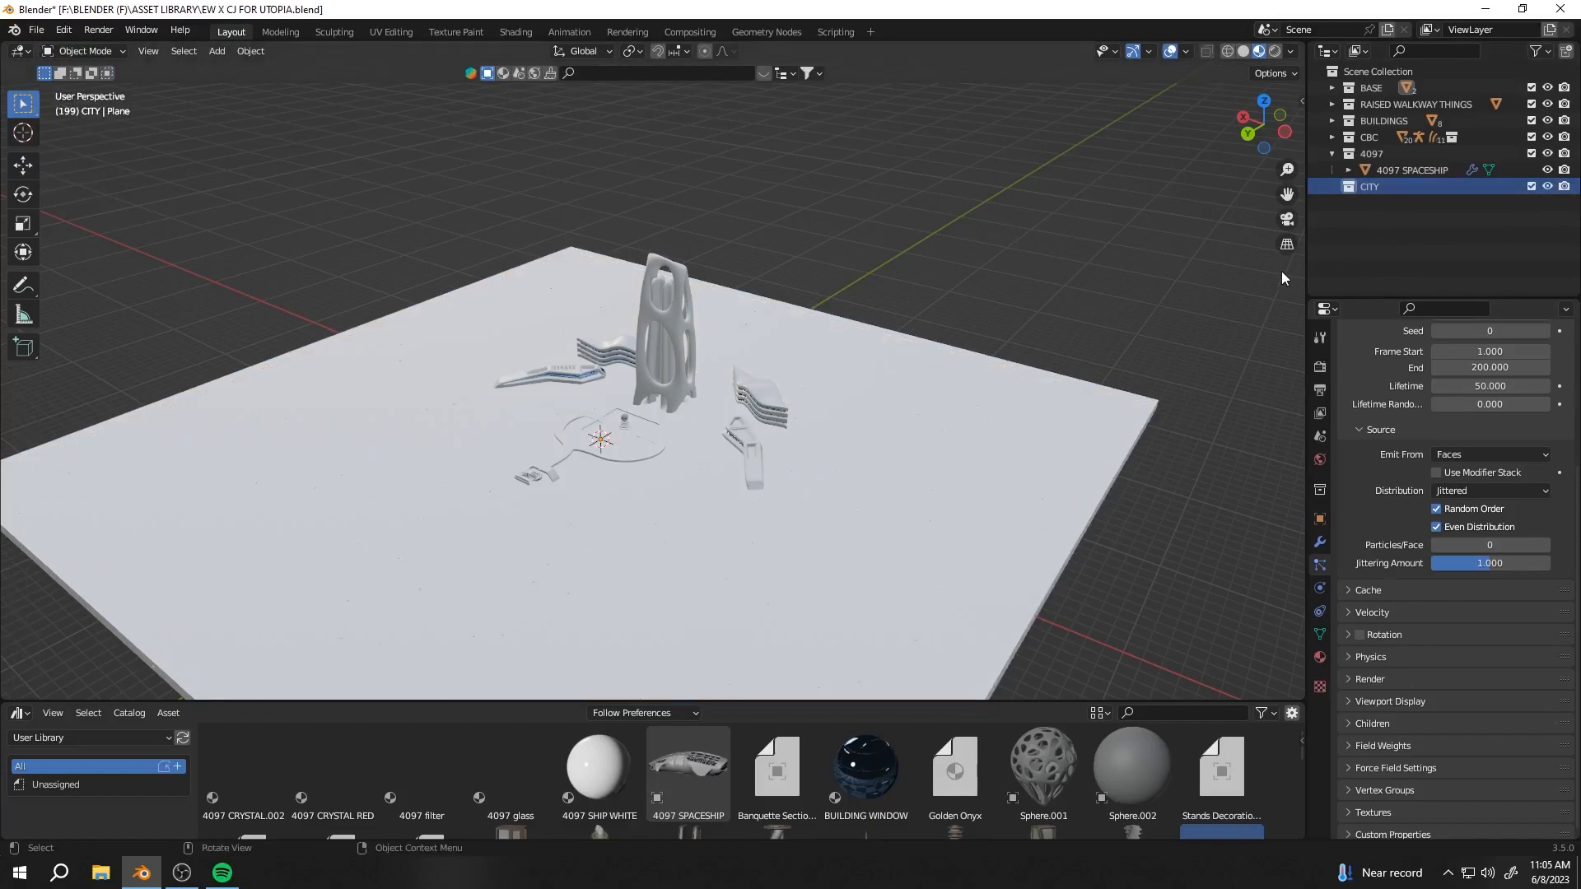
Place the UTOPIA BUILDING PUCK STACK asset in the CITY collection on the open base and scale it
{"action": "left_click", "coordinate": [1411, 171]}
{"action": "left_click", "coordinate": [1370, 187]}
{"action": "scroll", "coordinate": [873, 492], "scroll_direction": "down", "scroll_amount": 1}
{"action": "left_click_drag", "start_coordinate": [909, 701], "coordinate": [908, 489]}
{"action": "middle_click_drag", "start_coordinate": [724, 357], "coordinate": [848, 329]}
{"action": "key", "text": "s"}
{"action": "left_click", "coordinate": [969, 283]}
{"action": "scroll", "coordinate": [933, 310], "scroll_direction": "up", "scroll_amount": 2}
{"action": "left_click", "coordinate": [945, 294]}
Save the file and move the puck stack vertically until it stands on the base plane
{"action": "mouse_move", "coordinate": [945, 338]}
{"action": "middle_mouse_down"}
{"action": "mouse_move", "coordinate": [963, 307]}
{"action": "mouse_move", "coordinate": [905, 304]}
{"action": "mouse_move", "coordinate": [957, 328]}
{"action": "middle_mouse_up"}
{"action": "key", "text": "ctrl+s"}
{"action": "key", "text": "g"}
{"action": "key", "text": "z"}
{"action": "left_click", "coordinate": [871, 347]}
{"action": "scroll", "coordinate": [914, 337], "scroll_direction": "up", "scroll_amount": 4}
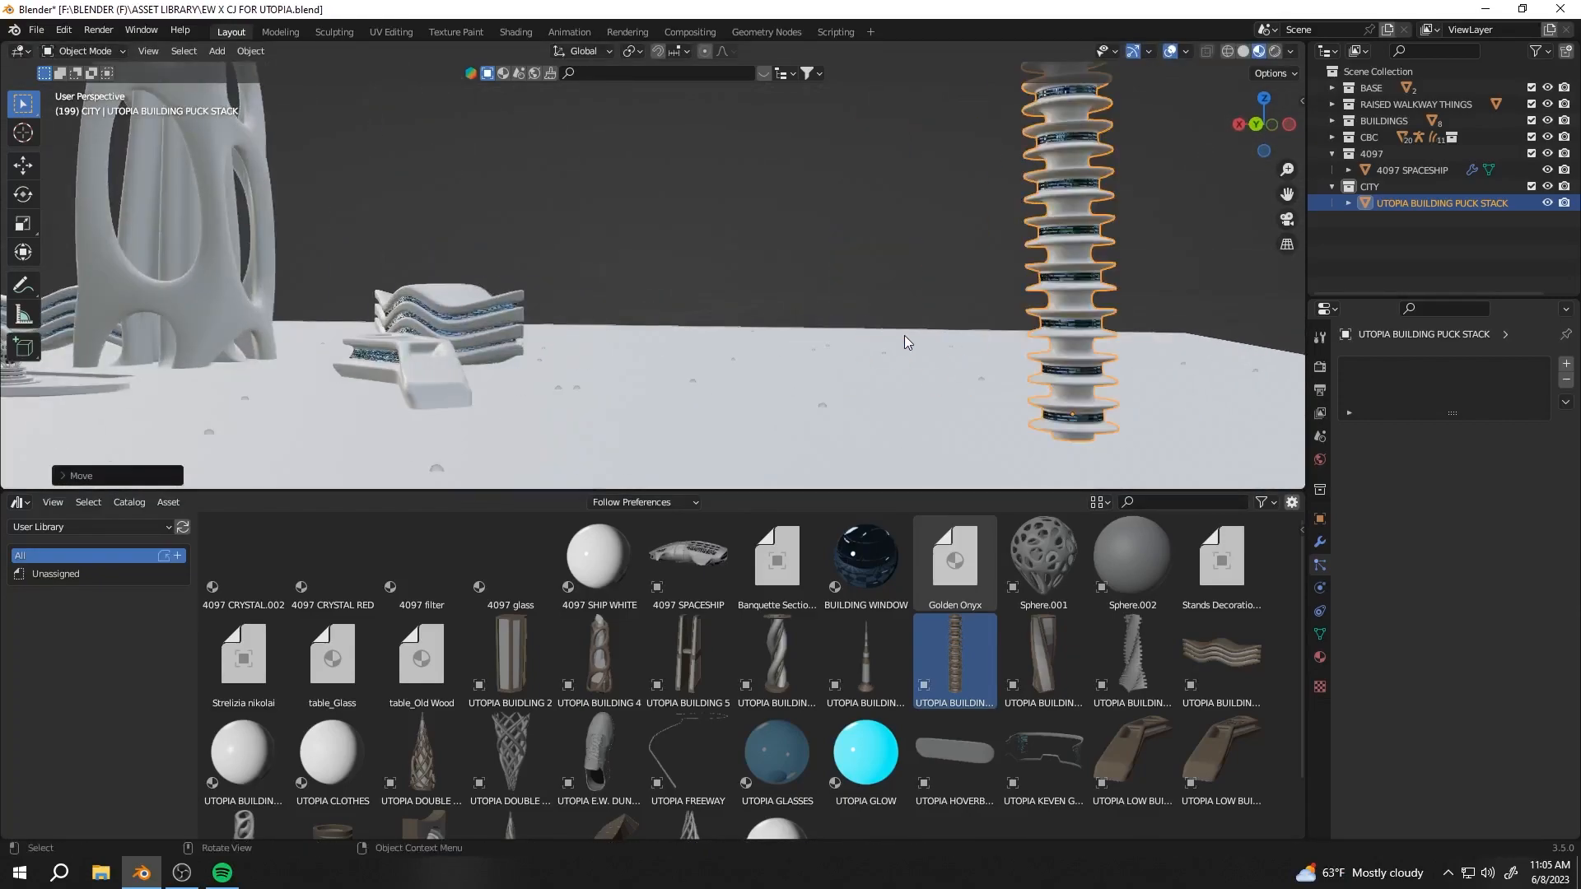
{"action": "left_click", "coordinate": [949, 345]}
Render the base plane's particles as the CITY collection and apply the puck stack's object transforms
{"action": "scroll", "coordinate": [950, 350], "scroll_direction": "down", "scroll_amount": 4}
{"action": "left_click", "coordinate": [971, 395]}
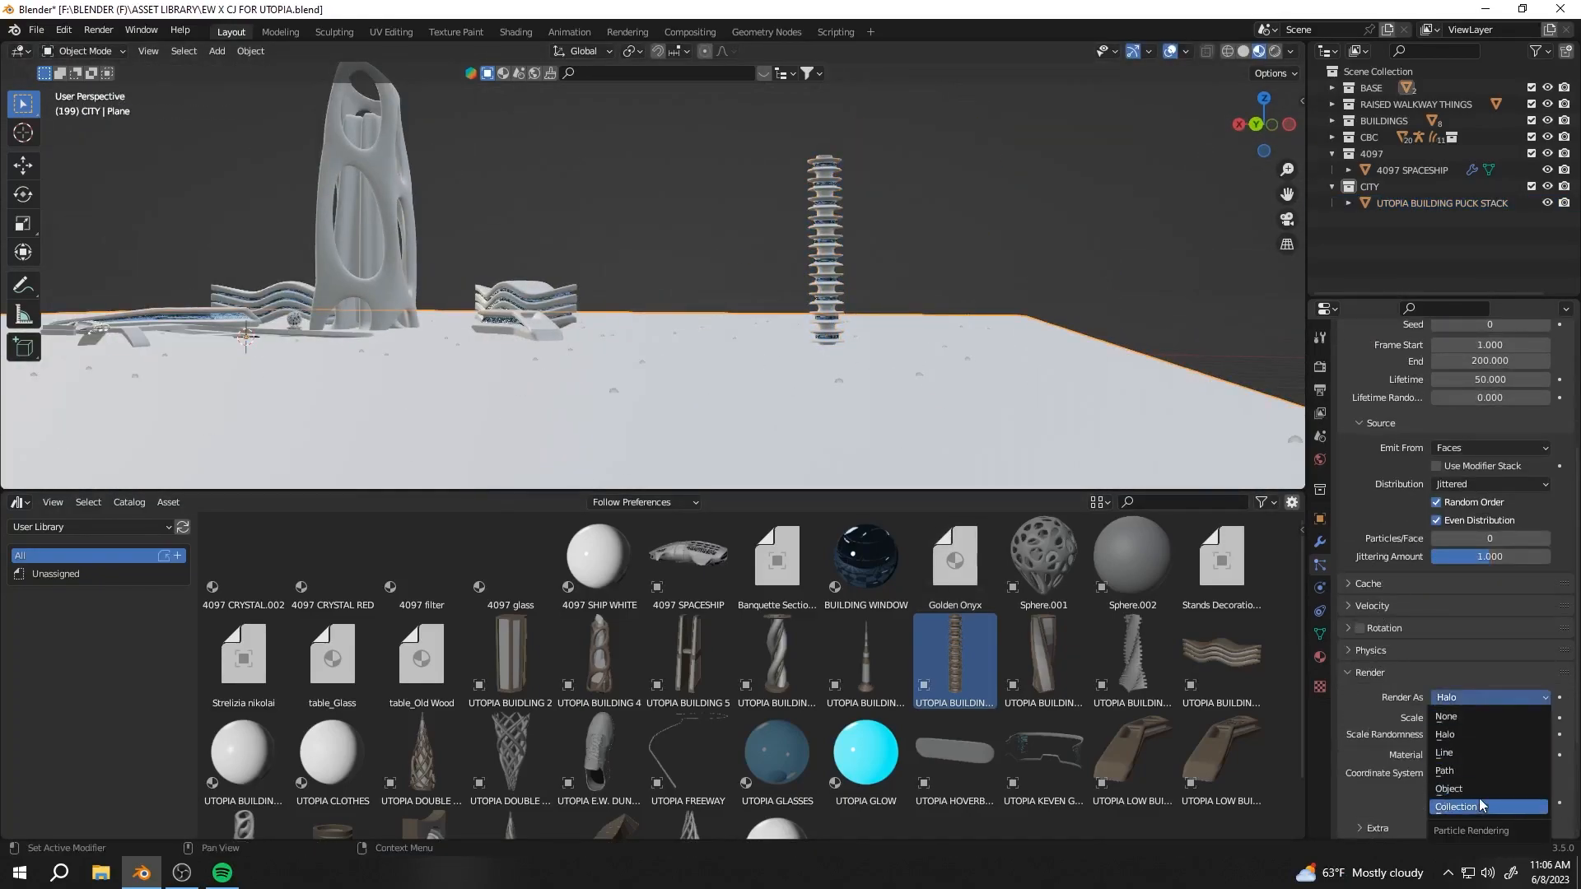
{"action": "left_click", "coordinate": [825, 247]}
{"action": "key", "text": "ctrl+a"}
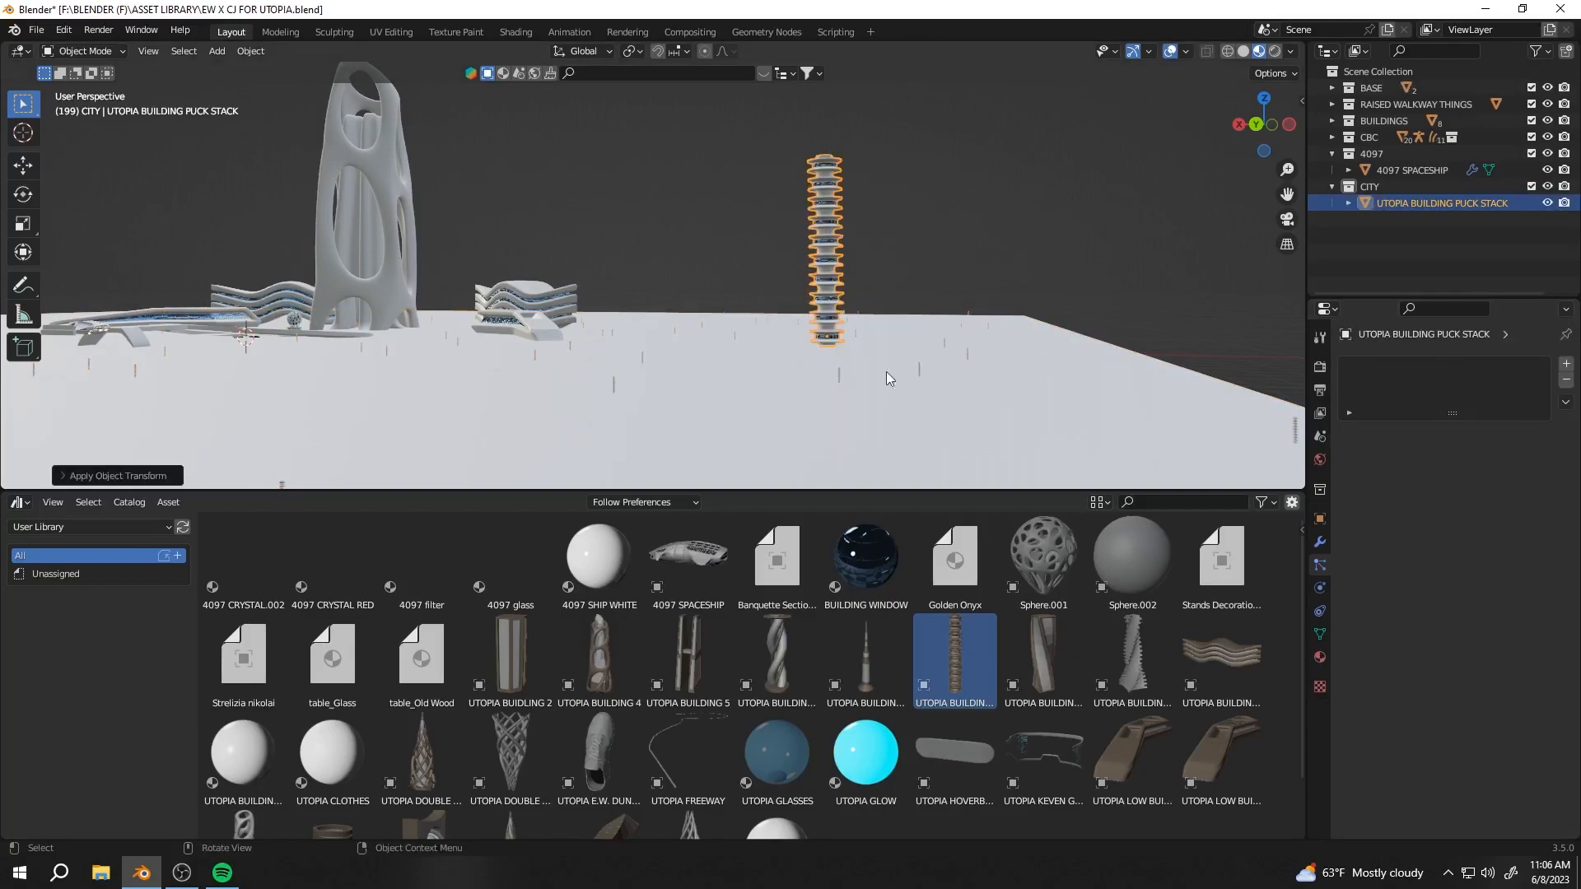
Split the asset browser area, resize both parts and turn the lower one into a Timeline
{"action": "left_click_drag", "start_coordinate": [4, 836], "coordinate": [50, 779]}
{"action": "left_click_drag", "start_coordinate": [280, 491], "coordinate": [297, 623]}
{"action": "left_click_drag", "start_coordinate": [395, 779], "coordinate": [428, 647]}
{"action": "scroll", "coordinate": [700, 766], "scroll_direction": "down", "scroll_amount": 1}
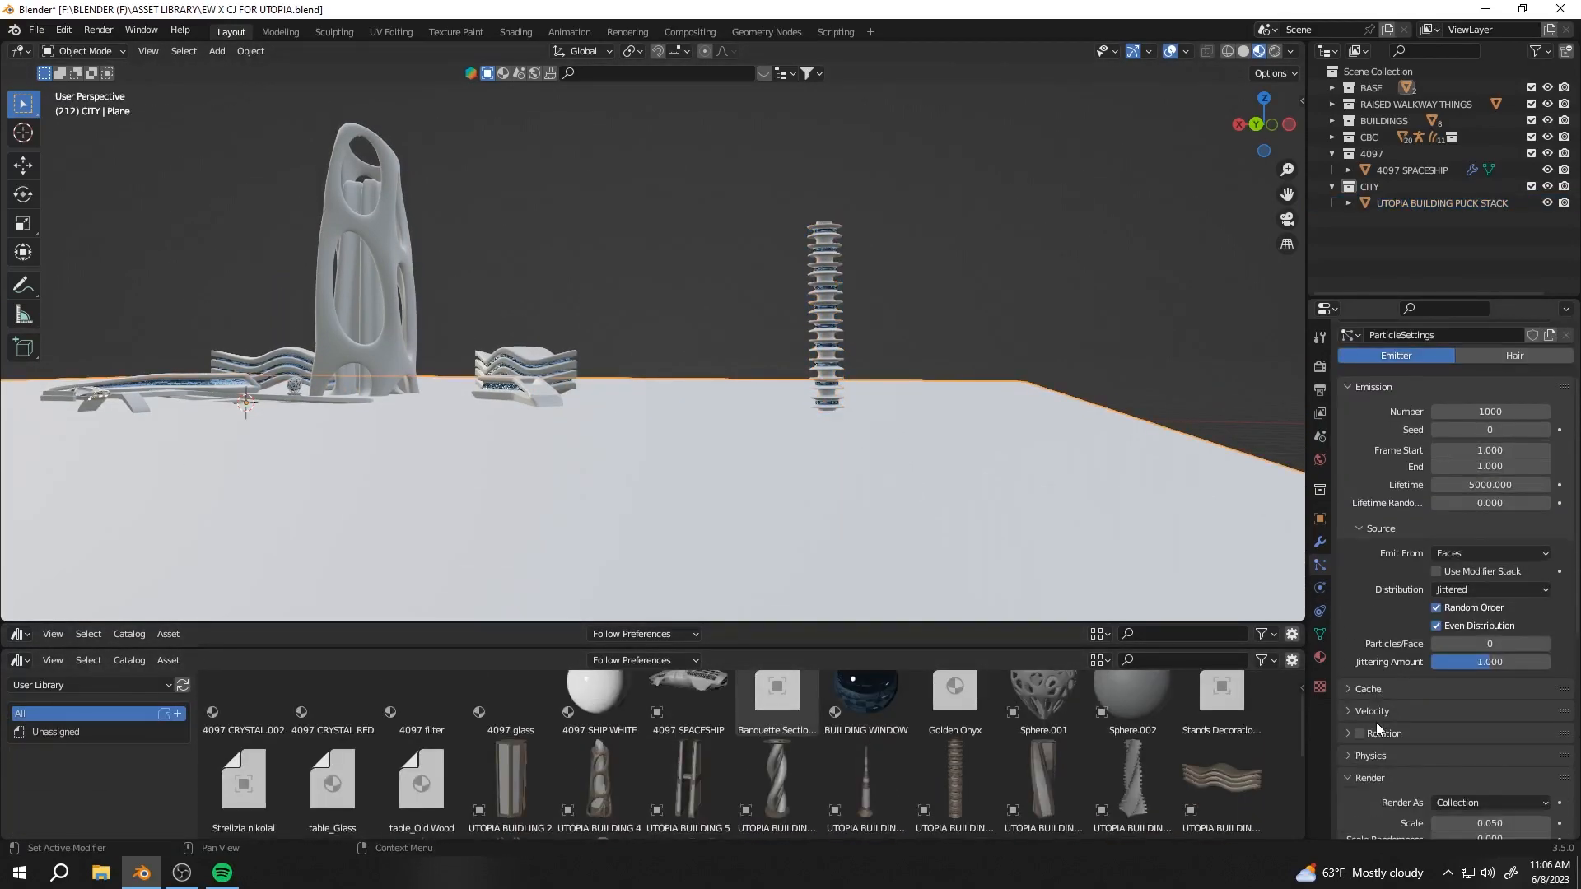
{"action": "scroll", "coordinate": [1376, 728], "scroll_direction": "down", "scroll_amount": 4}
{"action": "left_click", "coordinate": [20, 660]}
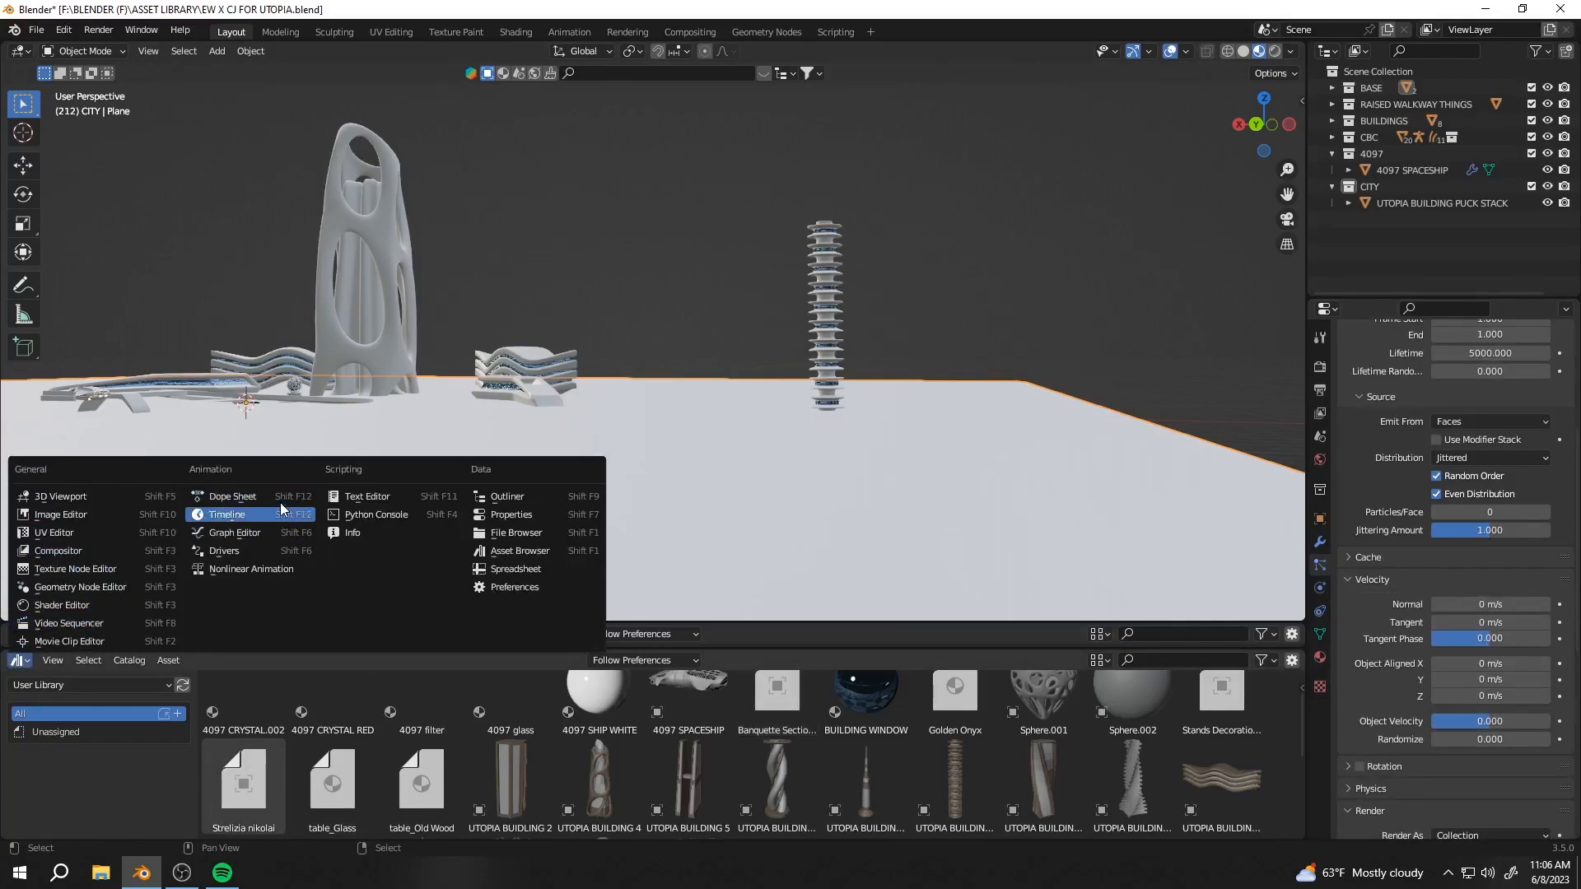
{"action": "left_click", "coordinate": [247, 536]}
Increase the particles' render scale to 0.587 so the puck stacks spread across the base at building size
{"action": "key", "text": "space"}
{"action": "left_click_drag", "start_coordinate": [1487, 593], "coordinate": [1556, 593]}
{"action": "middle_click_drag", "start_coordinate": [626, 354], "coordinate": [1054, 446]}
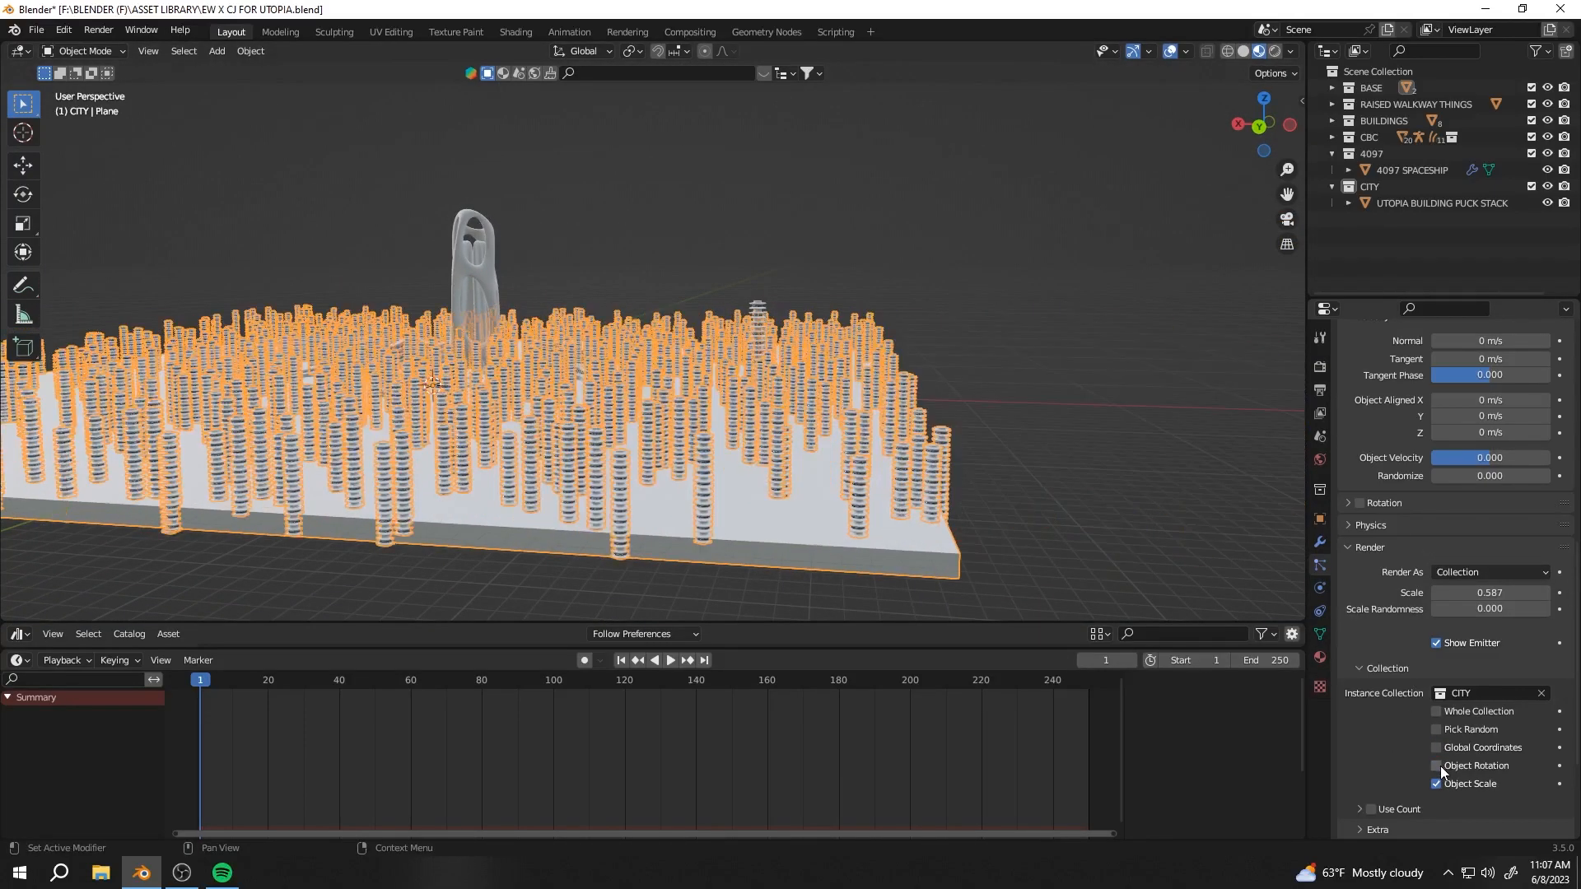
Assign the city vertex group to the particle system's vertex group fields, including Density and Length
{"action": "scroll", "coordinate": [1399, 741], "scroll_direction": "down", "scroll_amount": 2}
{"action": "scroll", "coordinate": [1399, 724], "scroll_direction": "down", "scroll_amount": 2}
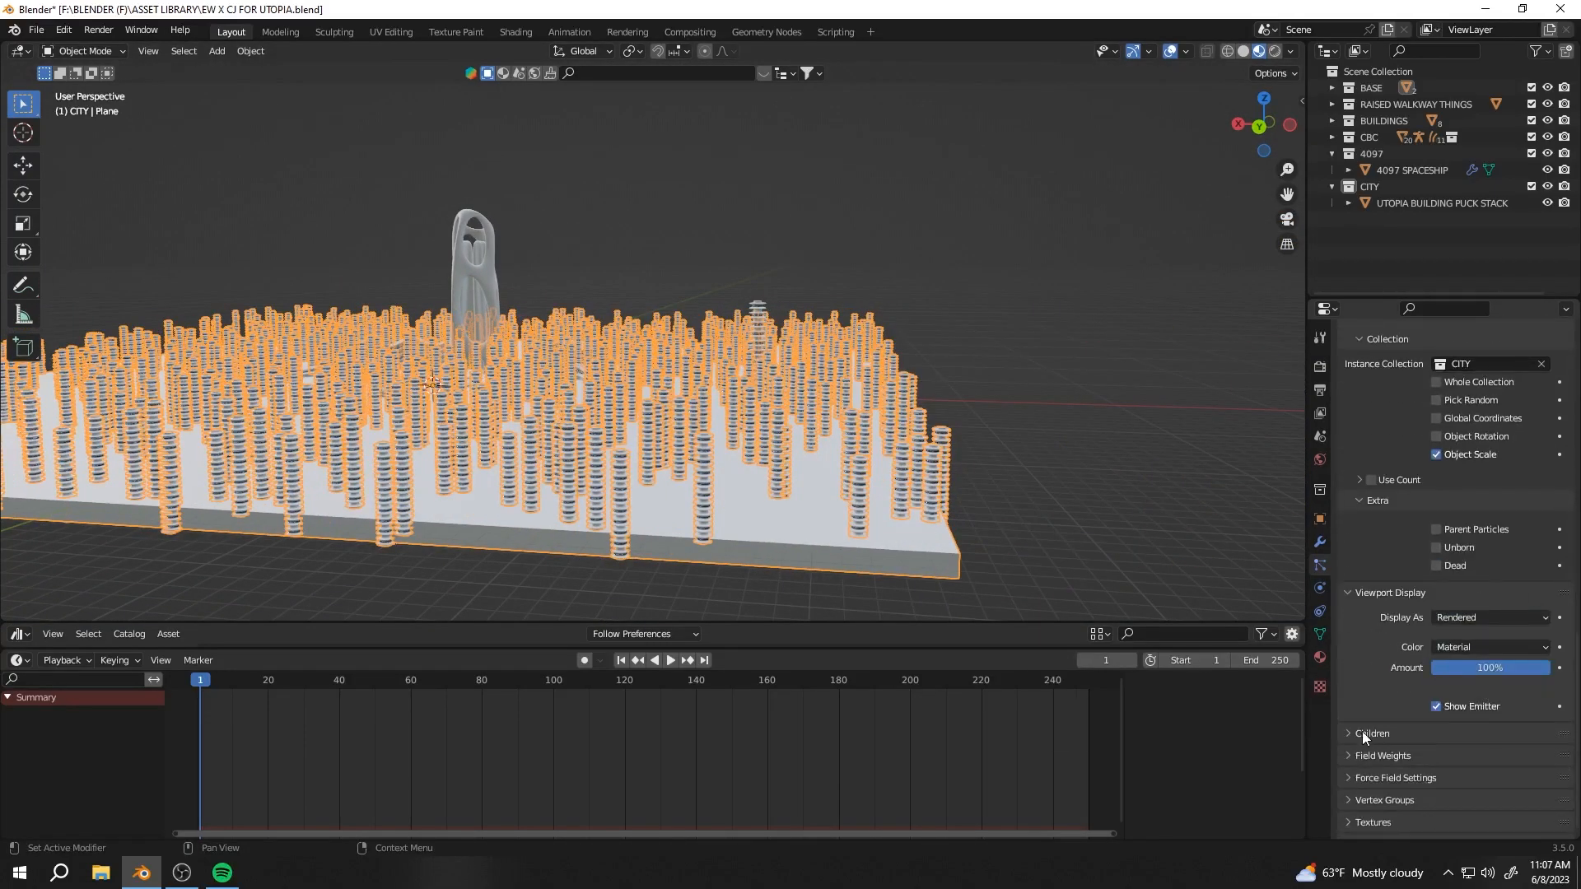
{"action": "scroll", "coordinate": [1435, 687], "scroll_direction": "down", "scroll_amount": 3}
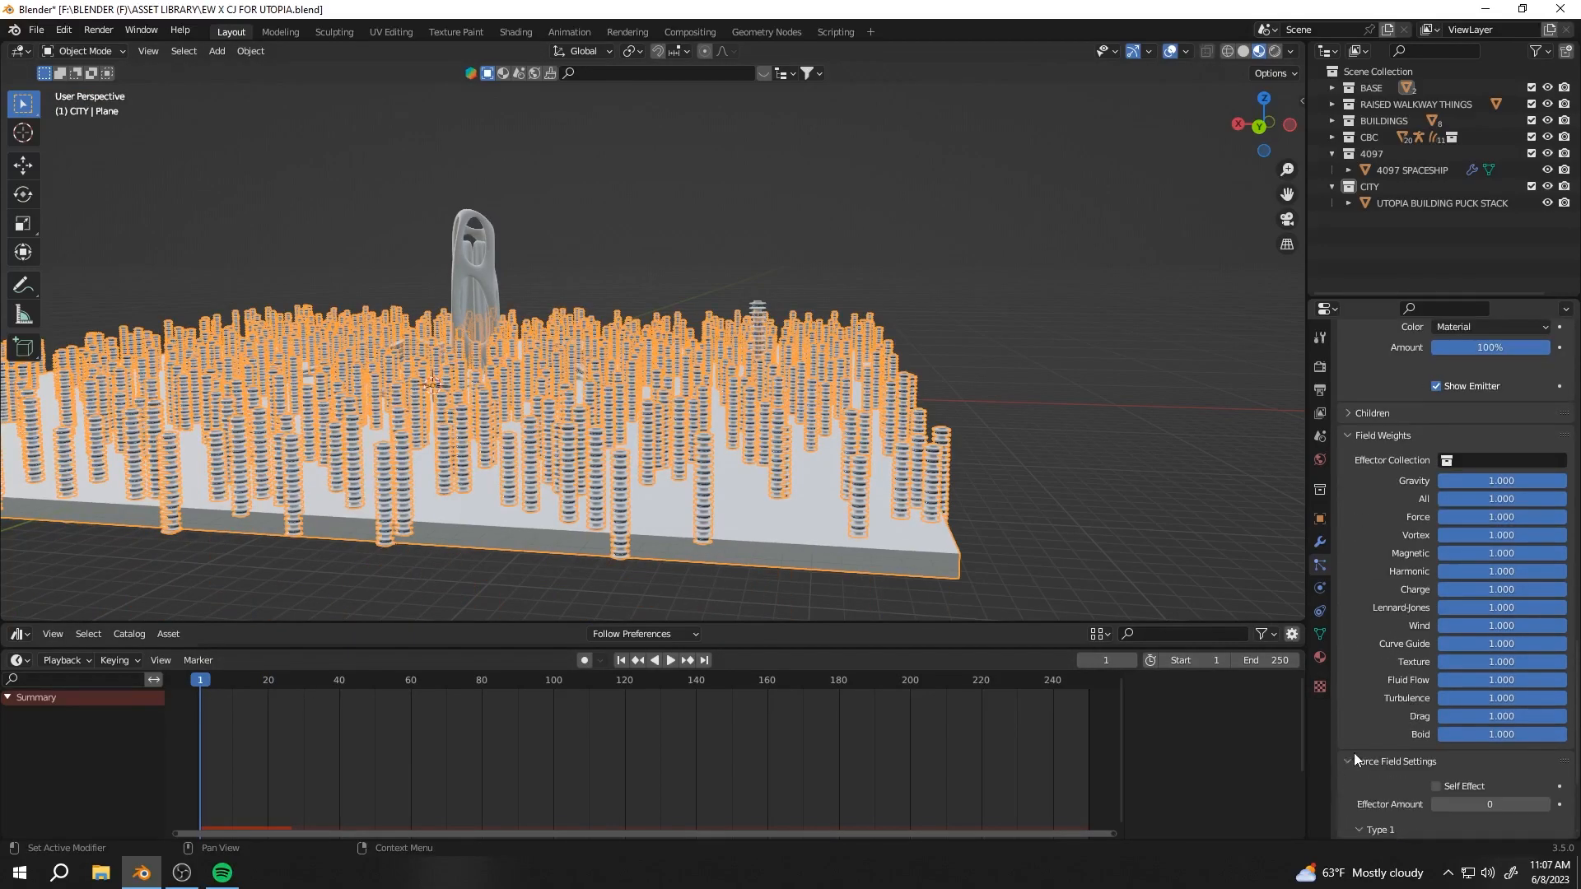
{"action": "scroll", "coordinate": [1389, 782], "scroll_direction": "down", "scroll_amount": 1}
{"action": "type", "text": "city"}
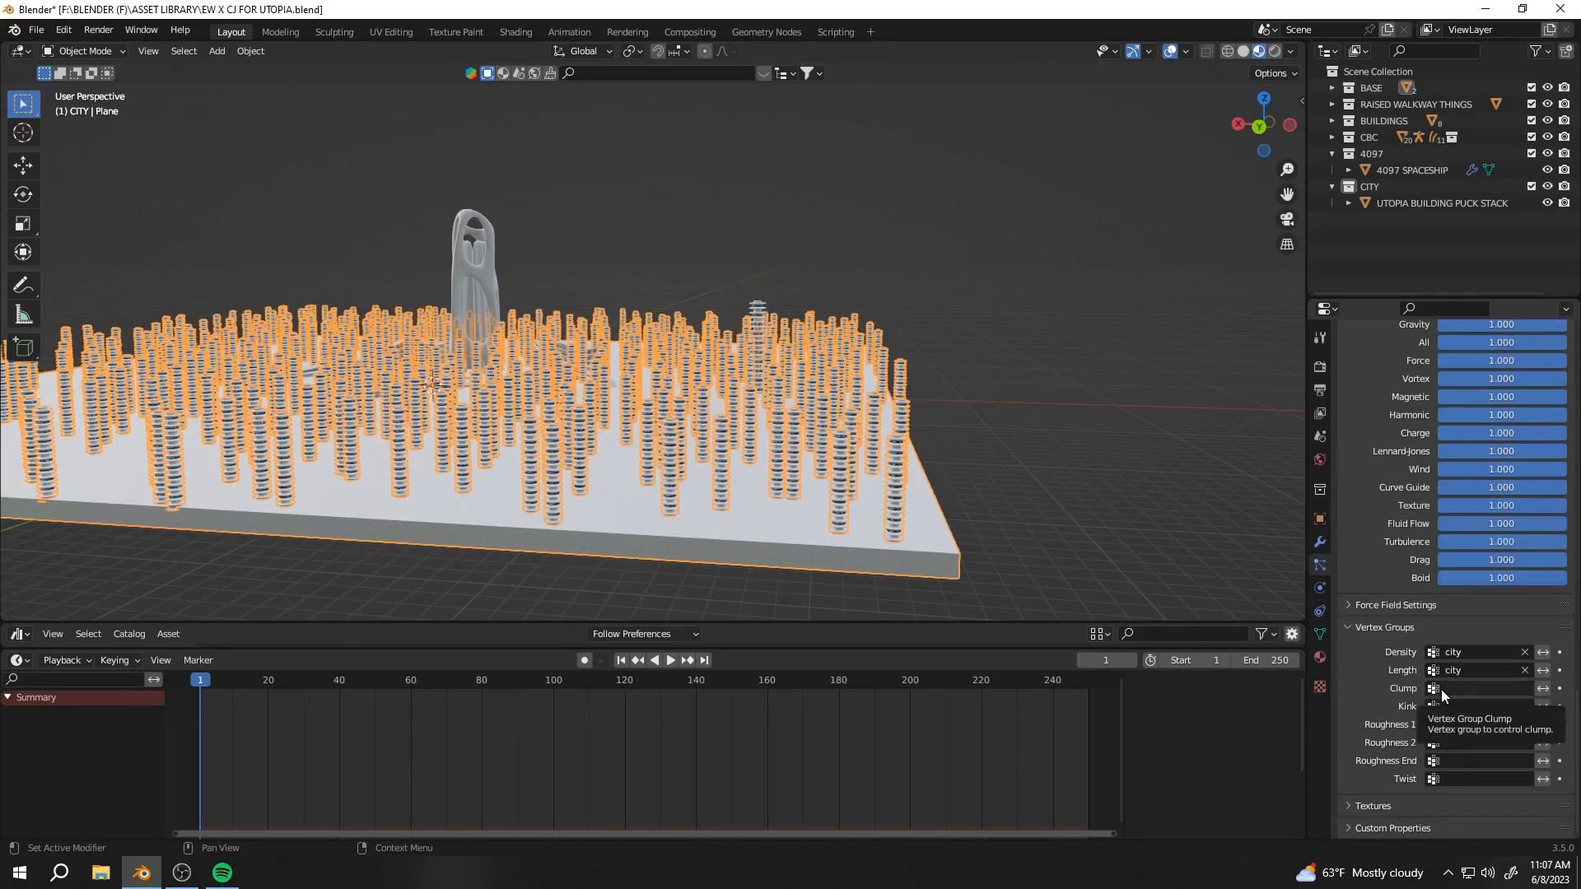
{"action": "type", "text": "city"}
{"action": "left_click", "coordinate": [1436, 582]}
{"action": "left_click", "coordinate": [1437, 619]}
{"action": "left_click", "coordinate": [1351, 377]}
Try emitting the building particles from the base plane's vertices instead of its faces
{"action": "scroll", "coordinate": [1400, 626], "scroll_direction": "up", "scroll_amount": 3}
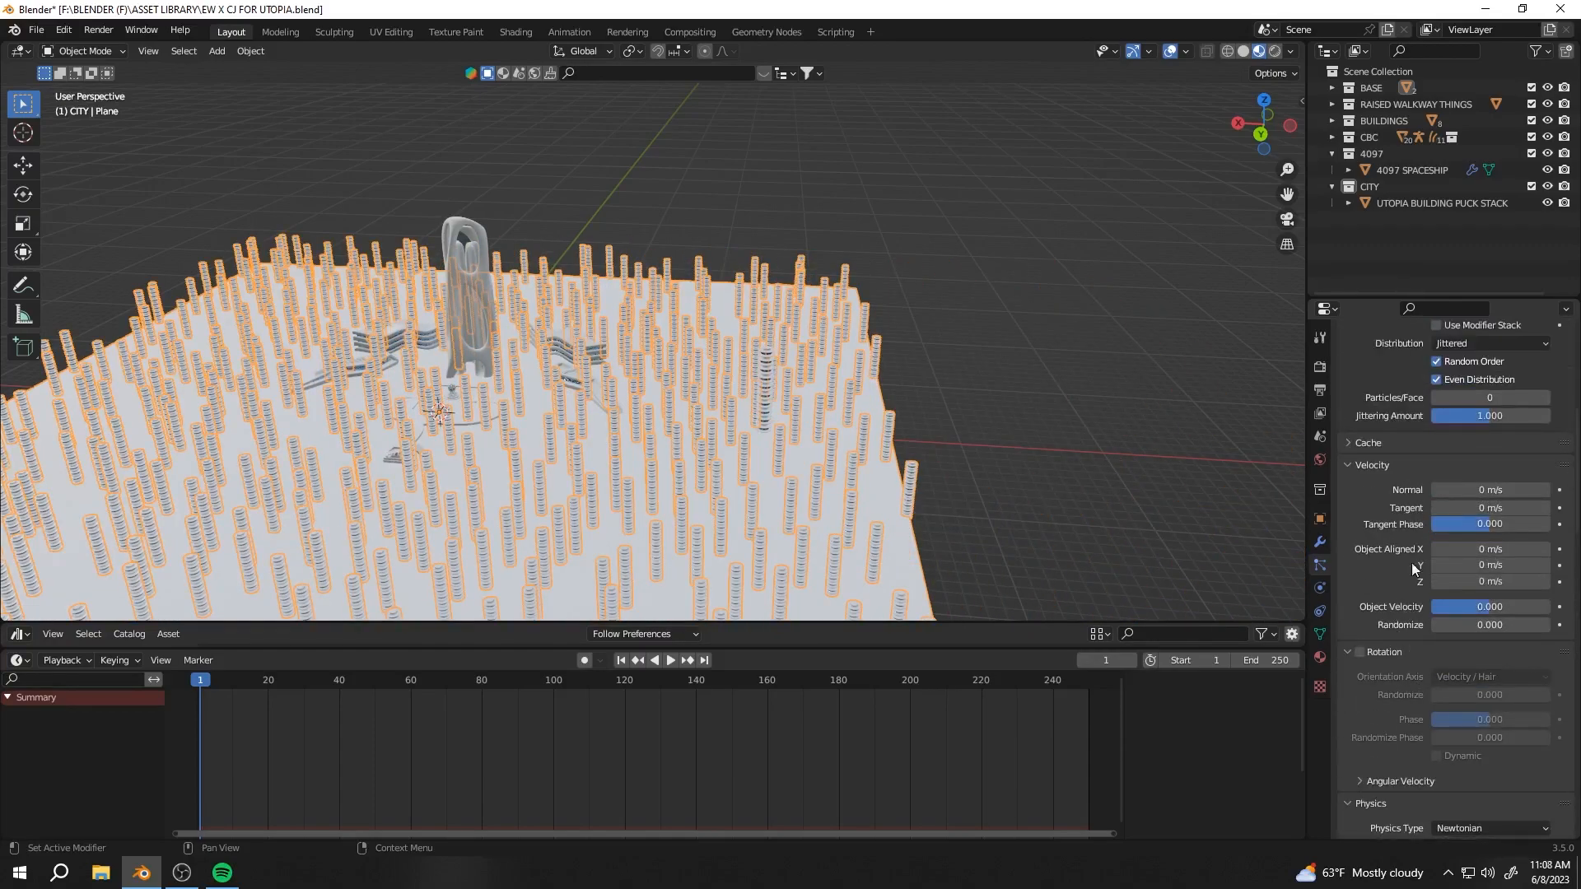
{"action": "scroll", "coordinate": [1405, 547], "scroll_direction": "up", "scroll_amount": 3}
{"action": "left_click", "coordinate": [1454, 523]}
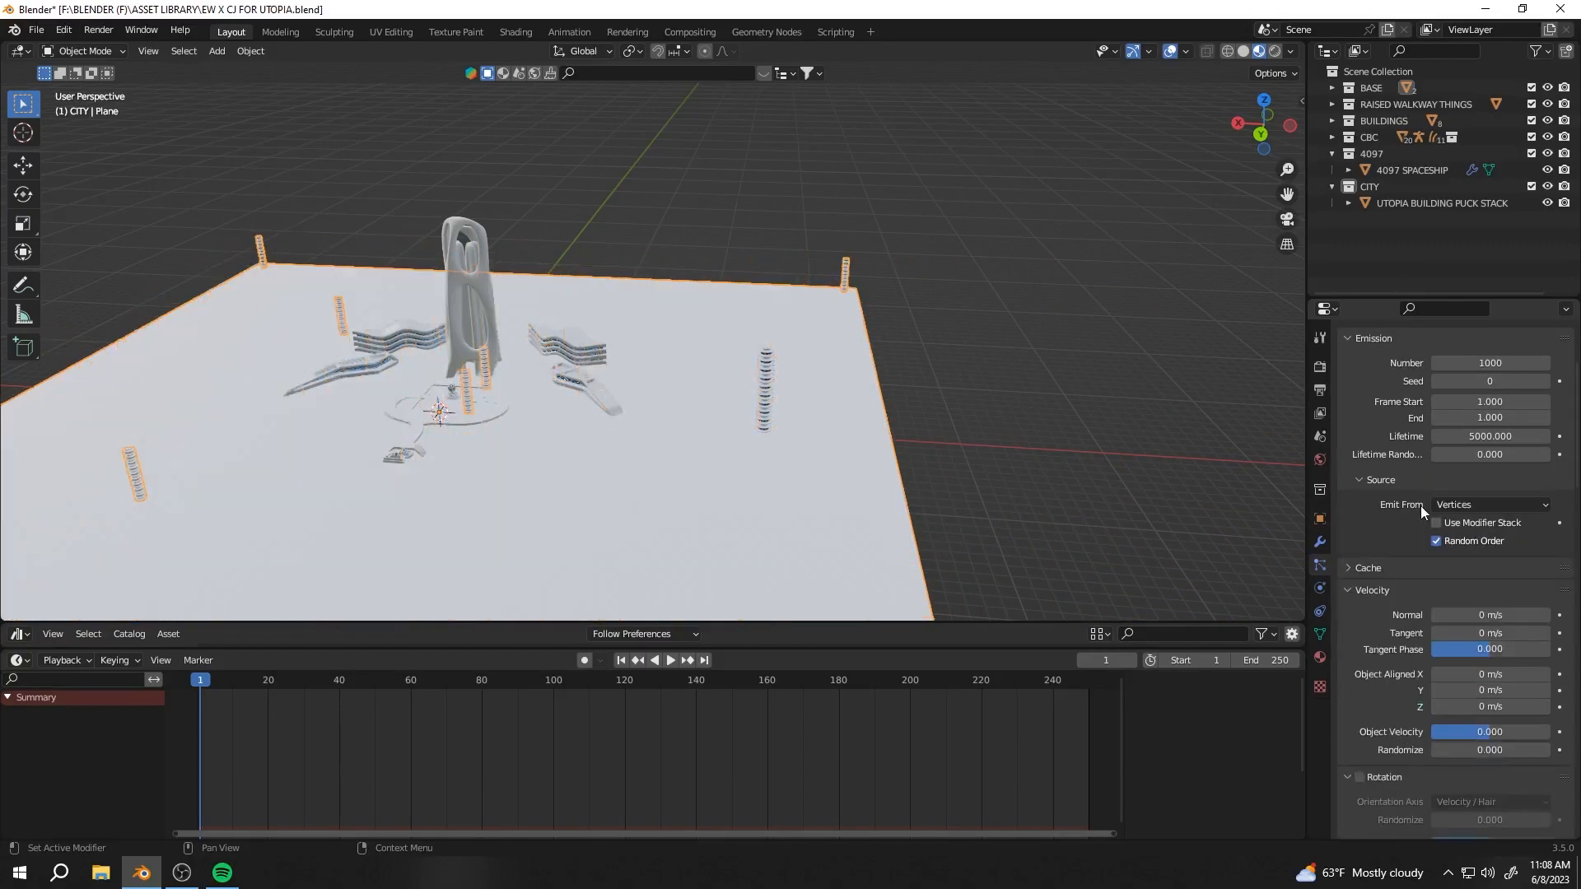
{"action": "middle_click_drag", "start_coordinate": [766, 444], "coordinate": [848, 416]}
Try one particle per face while scrubbing the opening frames, and return Particles/Face to 0
{"action": "left_click_drag", "start_coordinate": [200, 681], "coordinate": [233, 681]}
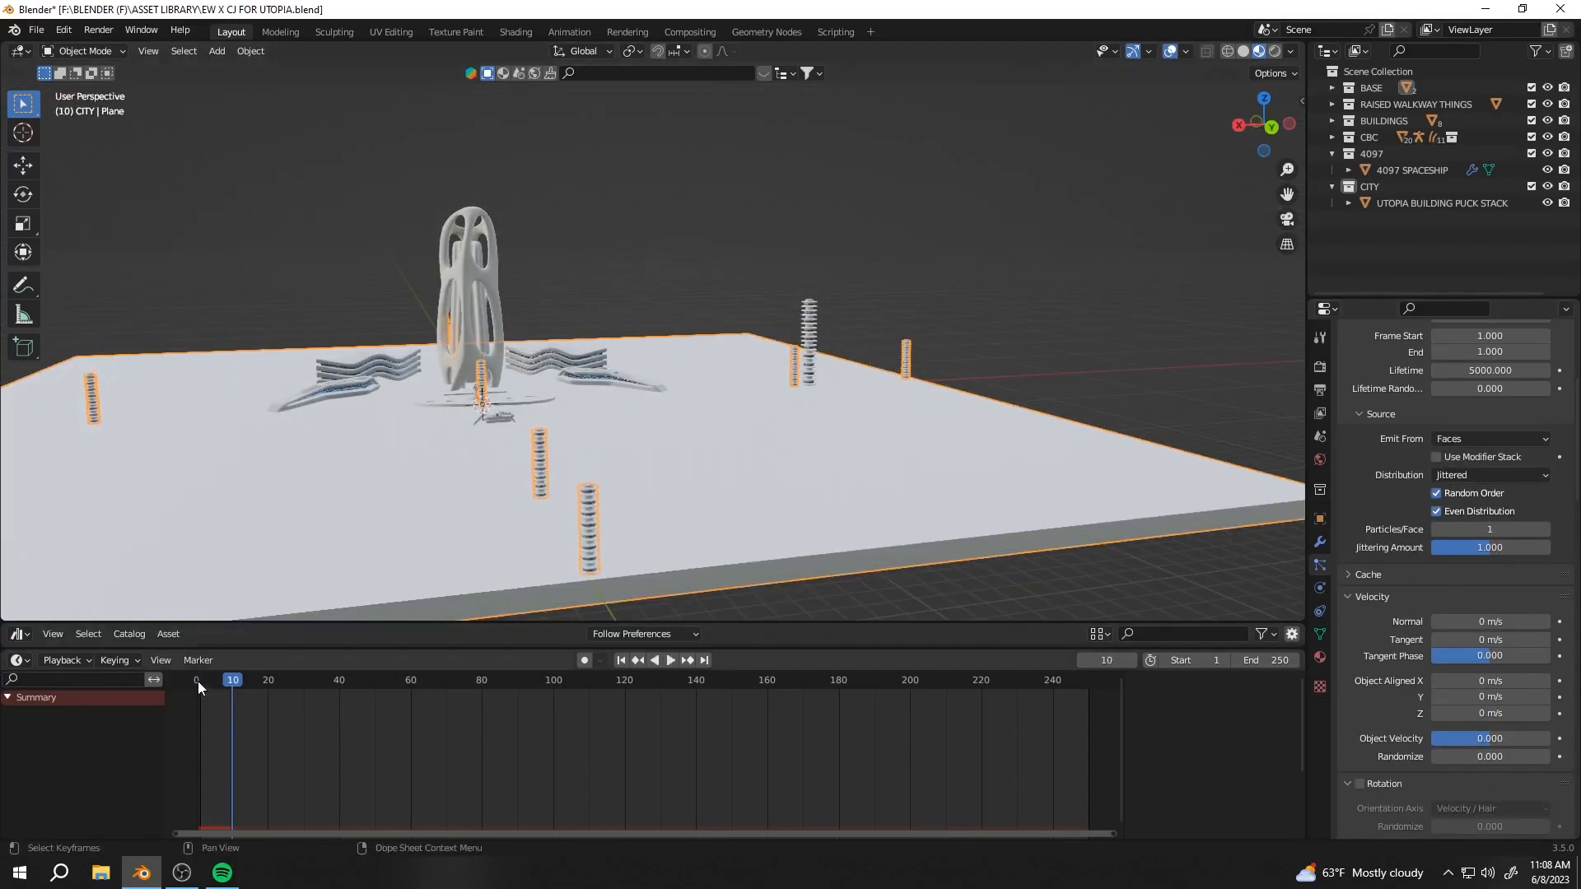
{"action": "middle_click_drag", "start_coordinate": [963, 416], "coordinate": [866, 411]}
{"action": "left_click_drag", "start_coordinate": [233, 681], "coordinate": [225, 682]}
{"action": "middle_click_drag", "start_coordinate": [846, 400], "coordinate": [1470, 563]}
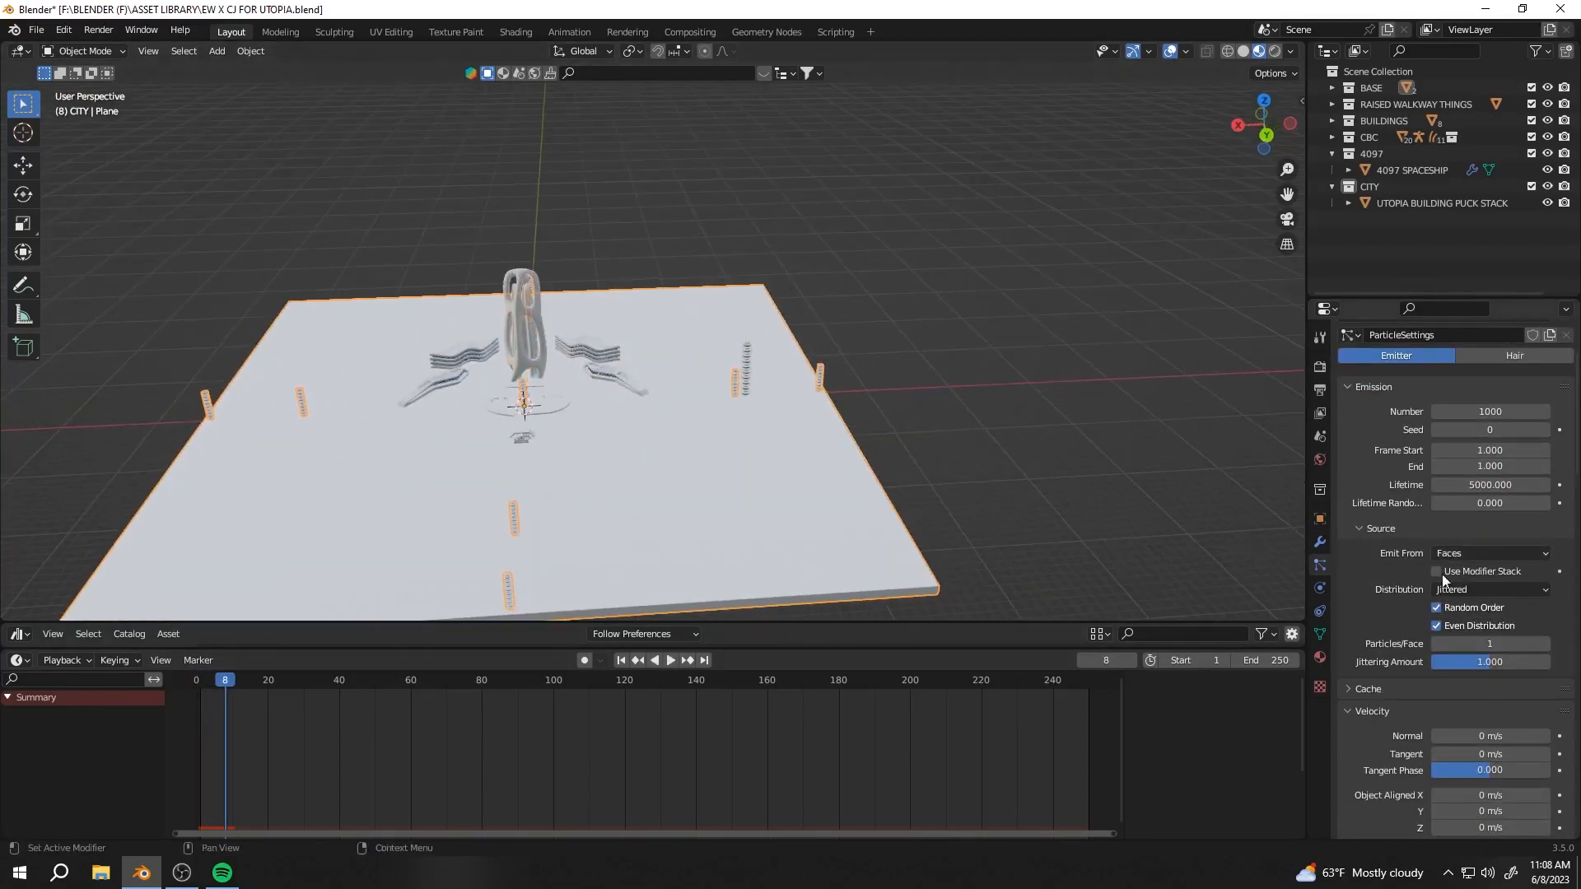
{"action": "scroll", "coordinate": [1470, 563], "scroll_direction": "down", "scroll_amount": 2}
{"action": "left_click_drag", "start_coordinate": [1473, 577], "coordinate": [1422, 576]}
{"action": "key", "text": "Escape"}
{"action": "middle_click_drag", "start_coordinate": [695, 550], "coordinate": [659, 350]}
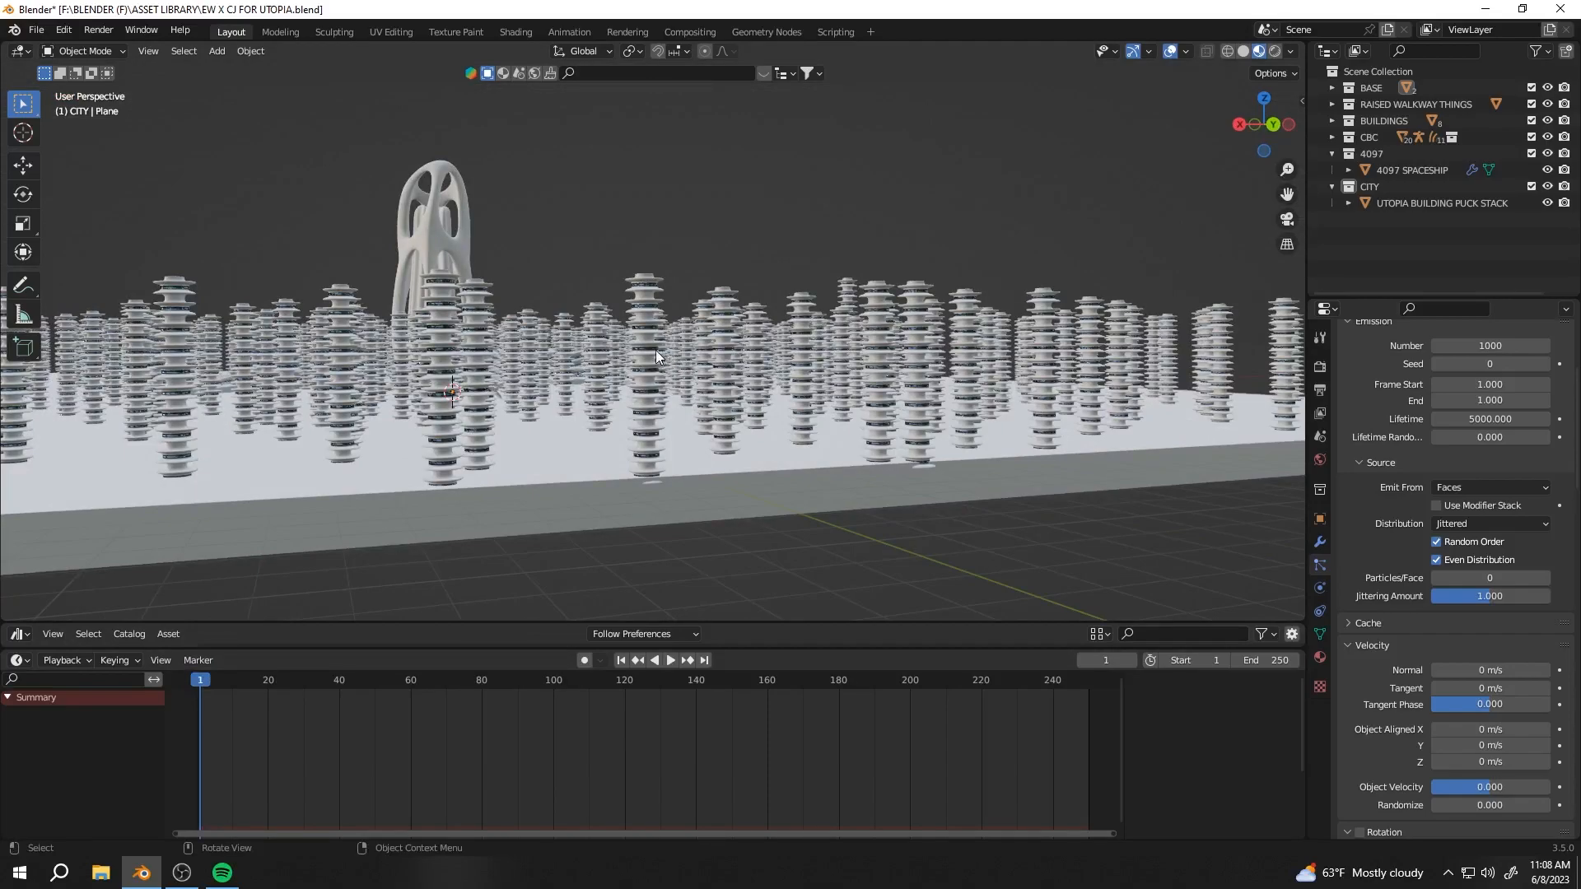
Add the UTOPIA BUILDING SQRE asset to the CITY collection, placing it among the scattered puck stacks
{"action": "scroll", "coordinate": [1400, 471], "scroll_direction": "up", "scroll_amount": 4}
{"action": "left_click_drag", "start_coordinate": [905, 648], "coordinate": [906, 820]}
{"action": "scroll", "coordinate": [825, 765], "scroll_direction": "down", "scroll_amount": 2}
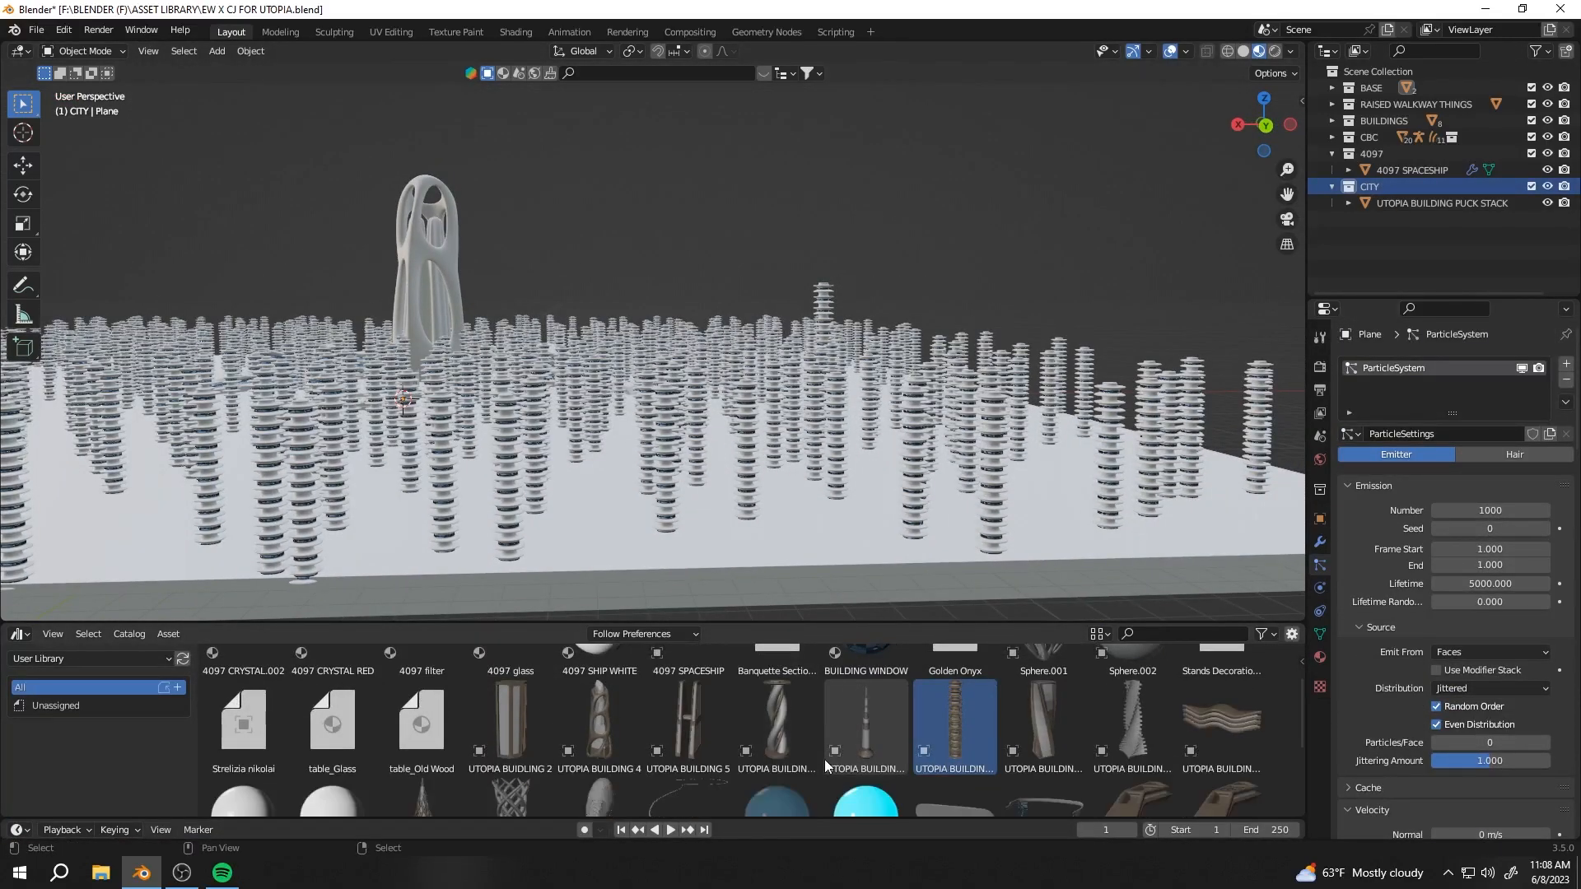
{"action": "left_click_drag", "start_coordinate": [1231, 267], "coordinate": [833, 531]}
{"action": "left_click_drag", "start_coordinate": [212, 818], "coordinate": [206, 724]}
{"action": "left_click_drag", "start_coordinate": [199, 756], "coordinate": [203, 774]}
Set the base plane's particle system to instance the whole CITY collection
{"action": "left_click", "coordinate": [601, 539]}
{"action": "scroll", "coordinate": [1368, 717], "scroll_direction": "down", "scroll_amount": 2}
{"action": "scroll", "coordinate": [1418, 707], "scroll_direction": "down", "scroll_amount": 4}
{"action": "left_click", "coordinate": [1438, 674]}
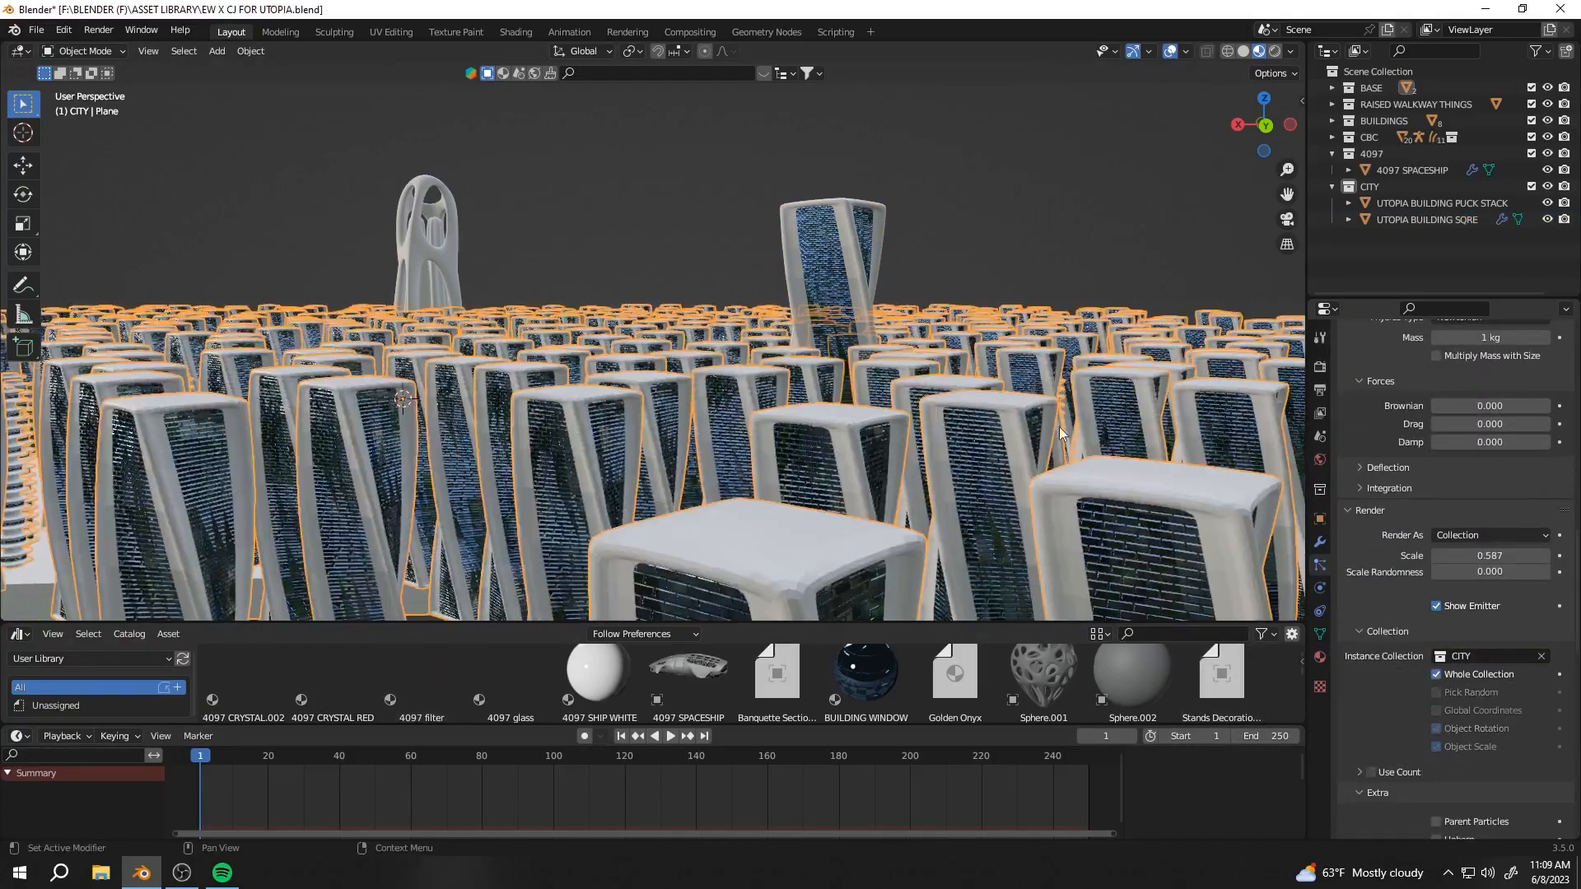
Set the particles' scale randomness to 1.000 and their render scale to 0.617
{"action": "left_click_drag", "start_coordinate": [1472, 572], "coordinate": [1515, 555]}
{"action": "scroll", "coordinate": [675, 412], "scroll_direction": "down", "scroll_amount": 5}
{"action": "middle_click_drag", "start_coordinate": [658, 403], "coordinate": [1074, 564]}
{"action": "left_click_drag", "start_coordinate": [1523, 622], "coordinate": [1437, 621]}
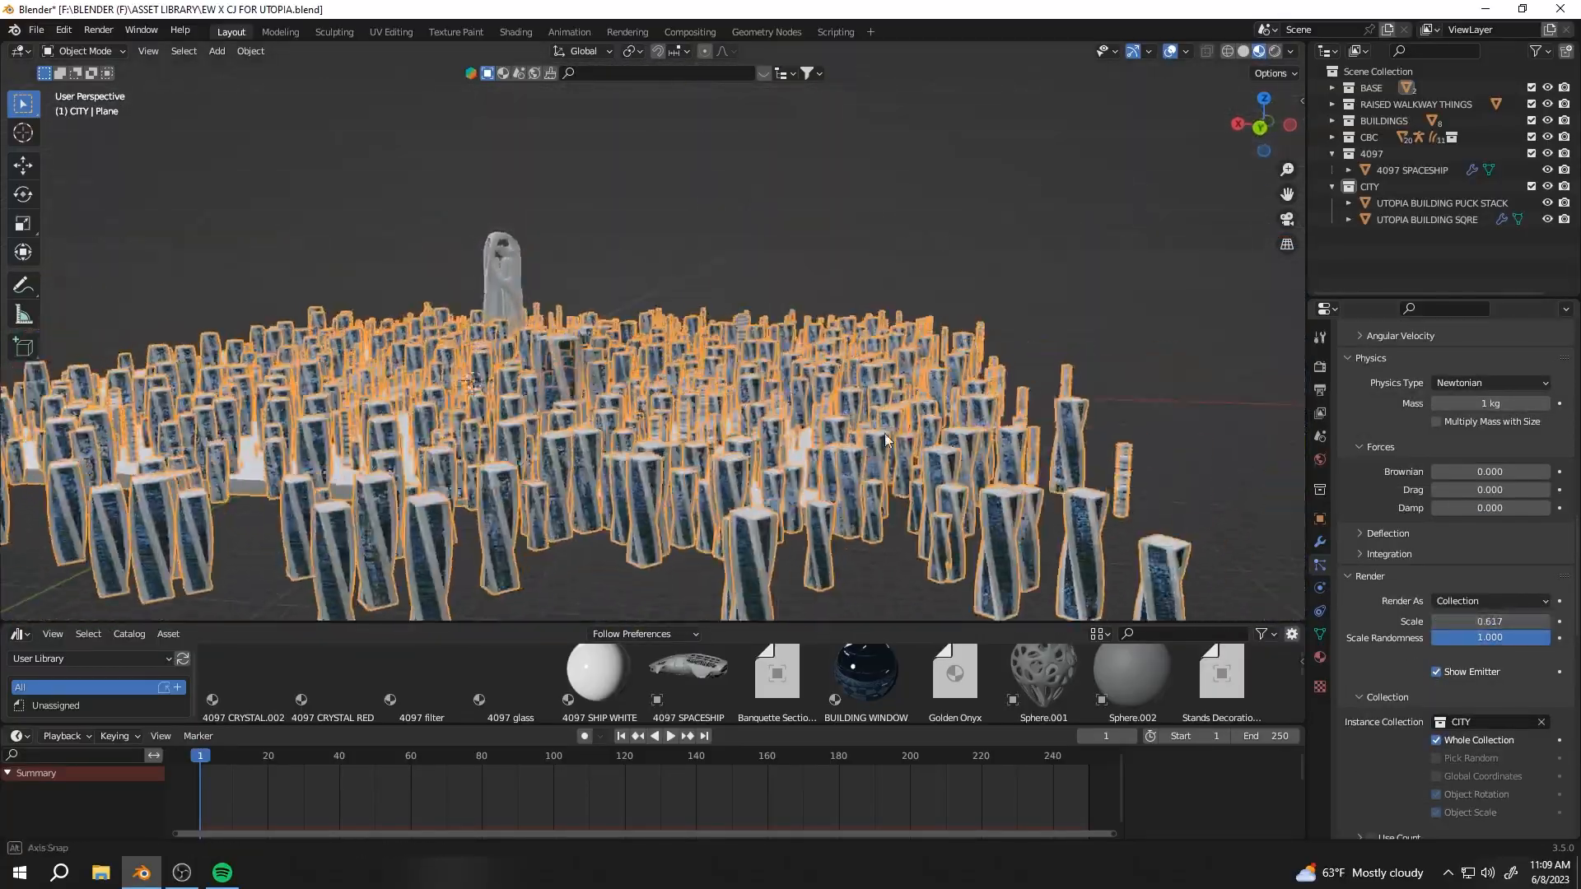
{"action": "mouse_move", "coordinate": [1490, 621]}
{"action": "left_mouse_down"}
{"action": "mouse_move", "coordinate": [1473, 622]}
{"action": "mouse_move", "coordinate": [1507, 621]}
{"action": "mouse_move", "coordinate": [1489, 621]}
{"action": "left_mouse_up"}
Scale down the UTOPIA BUILDING SQRE object and move it vertically so its instances stand on the base
{"action": "left_click", "coordinate": [1427, 220]}
{"action": "key", "text": "s"}
{"action": "left_click", "coordinate": [649, 441]}
{"action": "key", "text": "g"}
{"action": "key", "text": "z"}
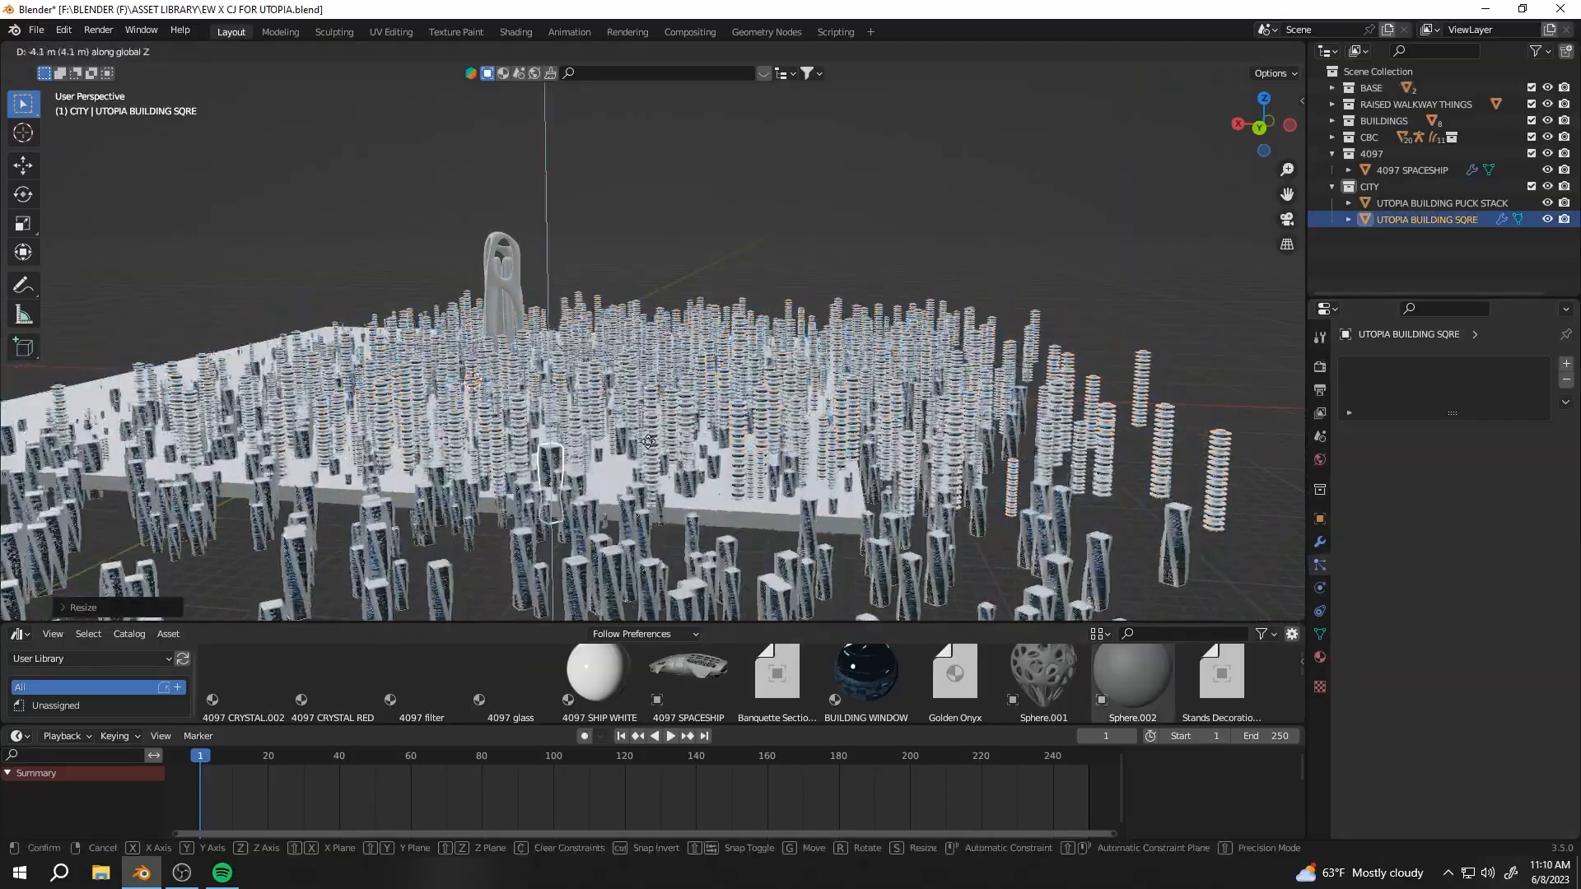
{"action": "left_click", "coordinate": [494, 445]}
{"action": "middle_click_drag", "start_coordinate": [912, 181], "coordinate": [893, 215]}
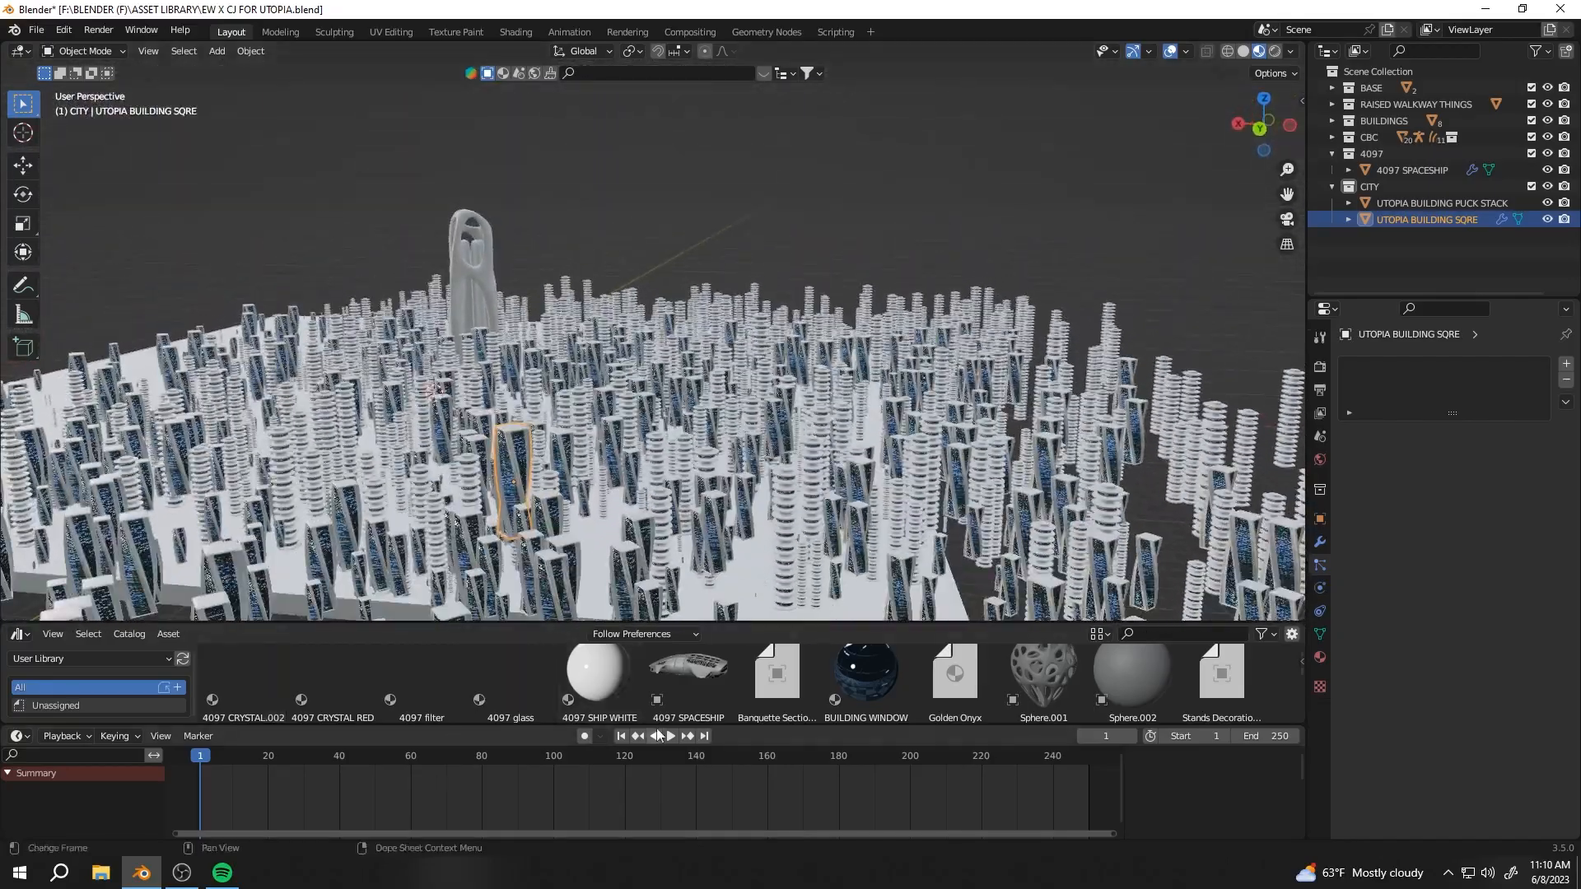
Place the UTOPIA BUILDING 5 asset in the CITY collection and scale it down to match the other buildings
{"action": "left_click_drag", "start_coordinate": [642, 728], "coordinate": [643, 820]}
{"action": "left_click_drag", "start_coordinate": [700, 742], "coordinate": [748, 522]}
{"action": "key", "text": "s"}
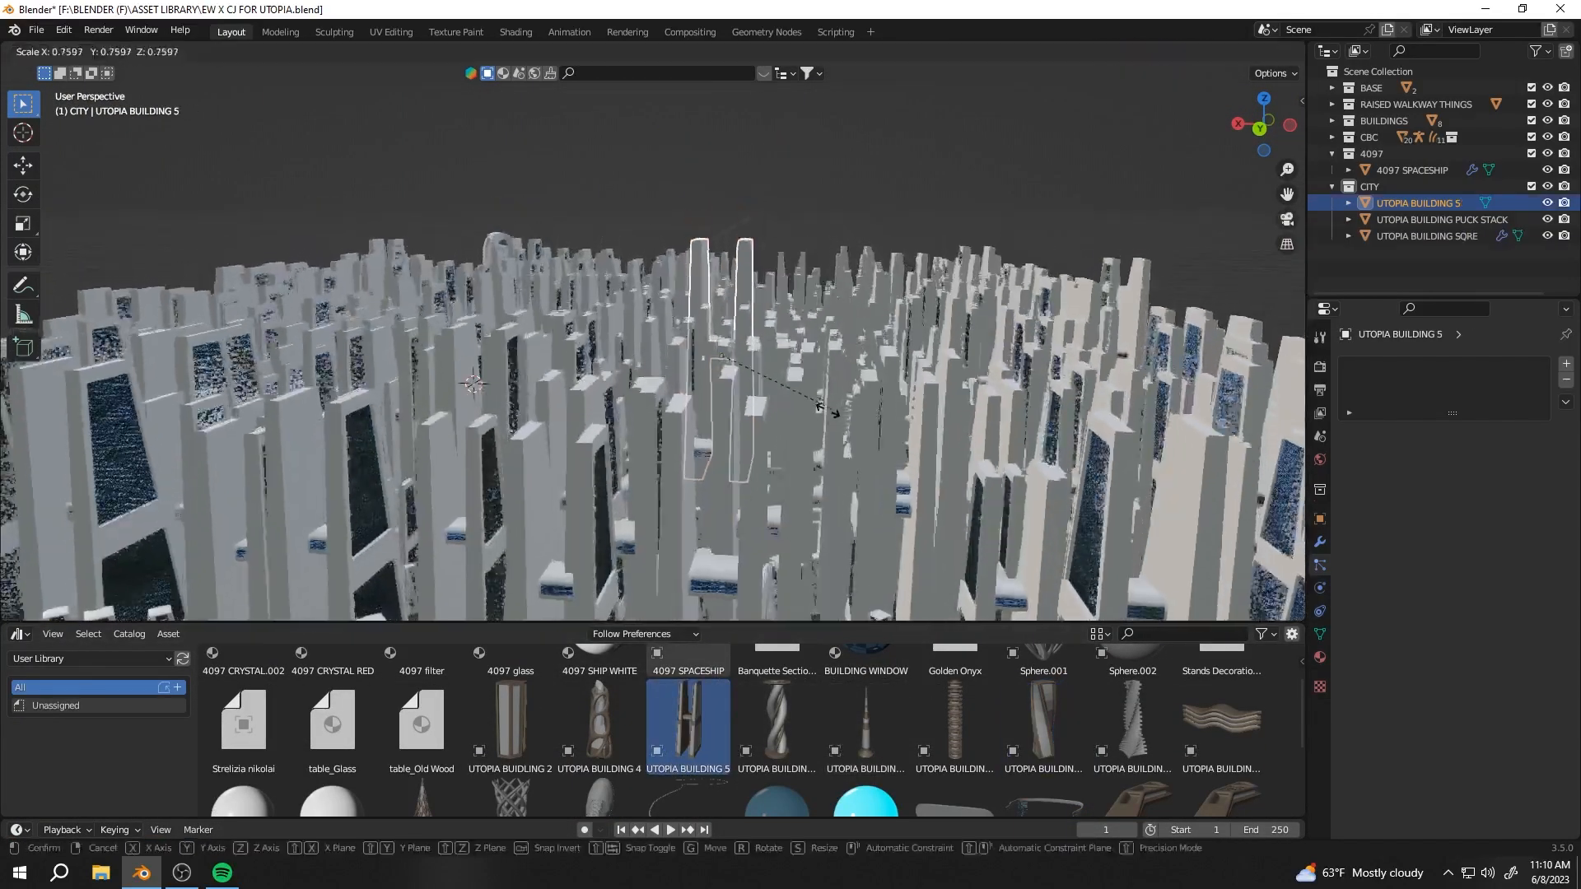
{"action": "left_click", "coordinate": [748, 367]}
{"action": "scroll", "coordinate": [747, 367], "scroll_direction": "up", "scroll_amount": 3}
{"action": "middle_click_drag", "start_coordinate": [765, 354], "coordinate": [1069, 271]}
Rescale UTOPIA BUILDING 5 and adjust its height along the global Z axis
{"action": "key", "text": "s"}
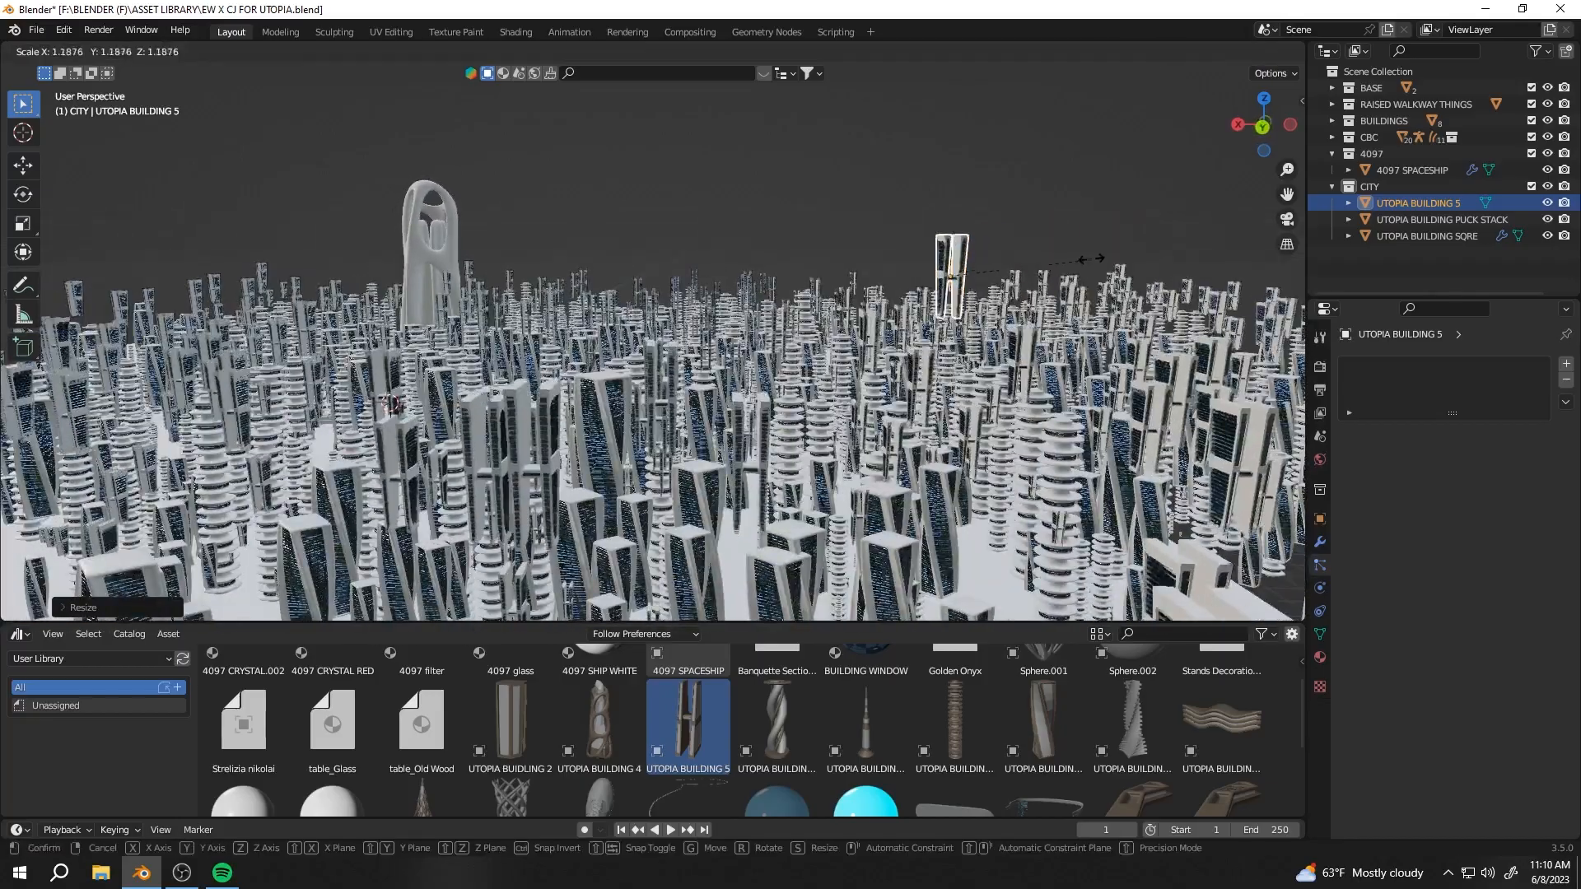
{"action": "left_click", "coordinate": [729, 153]}
{"action": "key", "text": "g"}
{"action": "key", "text": "z"}
{"action": "left_click", "coordinate": [990, 420]}
{"action": "scroll", "coordinate": [990, 420], "scroll_direction": "down", "scroll_amount": 2}
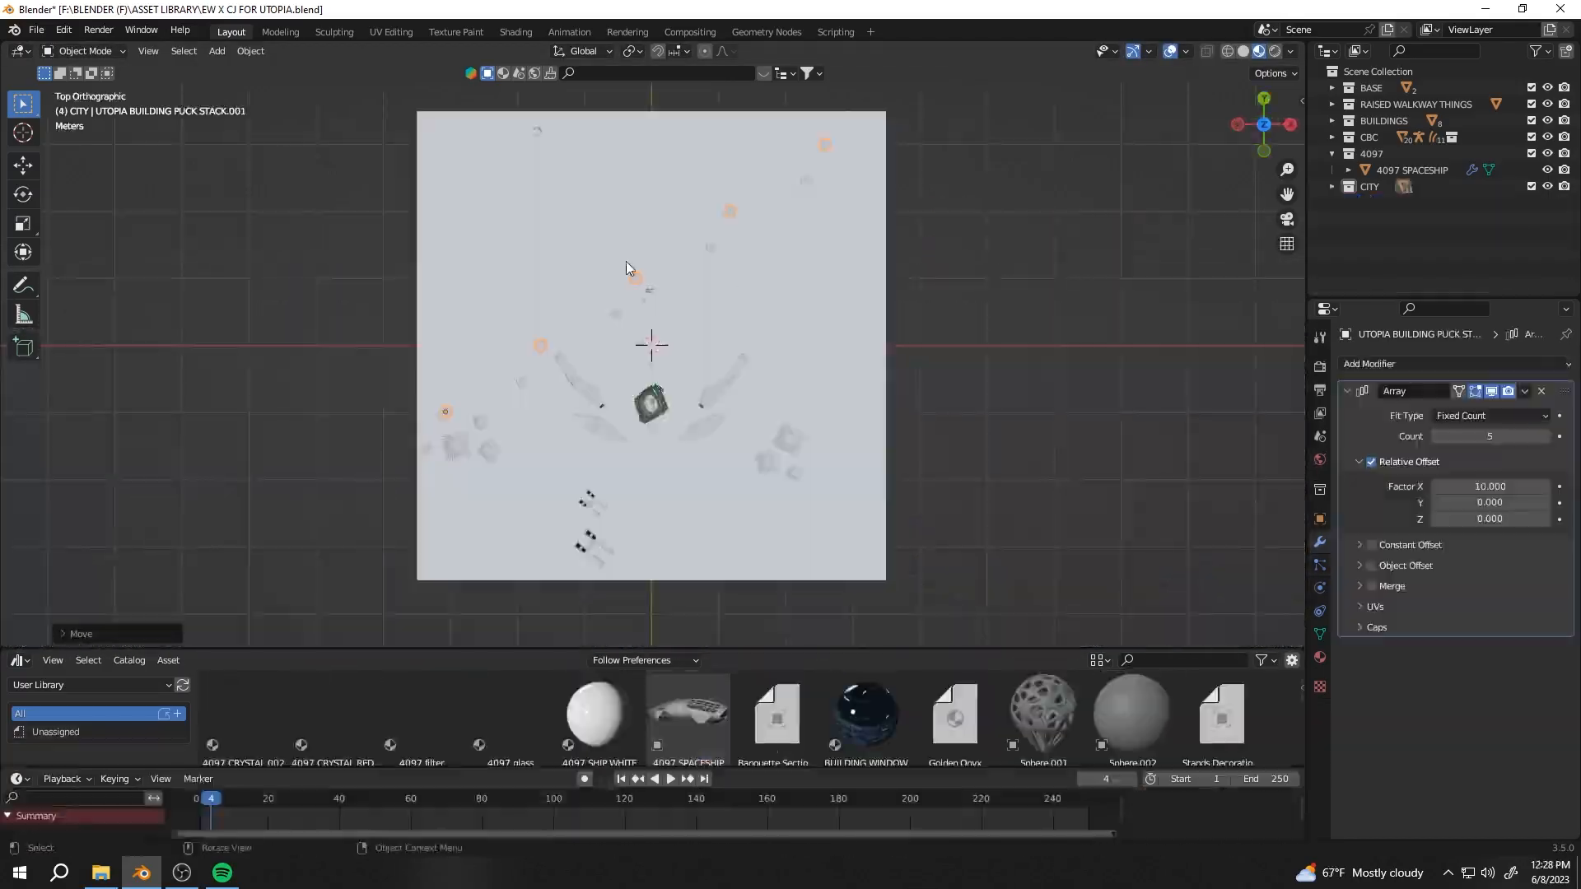
Select the arrayed puck stack buildings on the base and adjust their scale
{"action": "middle_click_drag", "start_coordinate": [700, 206], "coordinate": [651, 321]}
{"action": "left_click", "coordinate": [601, 446]}
{"action": "left_click", "coordinate": [667, 436]}
{"action": "scroll", "coordinate": [494, 350], "scroll_direction": "up", "scroll_amount": 4}
{"action": "middle_click_drag", "start_coordinate": [448, 350], "coordinate": [486, 356]}
{"action": "left_click", "coordinate": [714, 509]}
{"action": "middle_click_drag", "start_coordinate": [714, 505], "coordinate": [690, 482]}
{"action": "key", "text": "s"}
{"action": "left_click", "coordinate": [776, 443]}
{"action": "middle_click_drag", "start_coordinate": [776, 443], "coordinate": [737, 502]}
Reposition the puck stack row on the base using the top view
{"action": "left_click", "coordinate": [1266, 105]}
{"action": "key", "text": "g"}
{"action": "left_click", "coordinate": [506, 539]}
{"action": "middle_click_drag", "start_coordinate": [527, 375], "coordinate": [683, 276]}
{"action": "scroll", "coordinate": [609, 370], "scroll_direction": "up", "scroll_amount": 3}
Select the neighbouring puck stack rows together and move them across the base in top view
{"action": "left_click", "coordinate": [590, 453]}
{"action": "left_click", "coordinate": [1264, 113]}
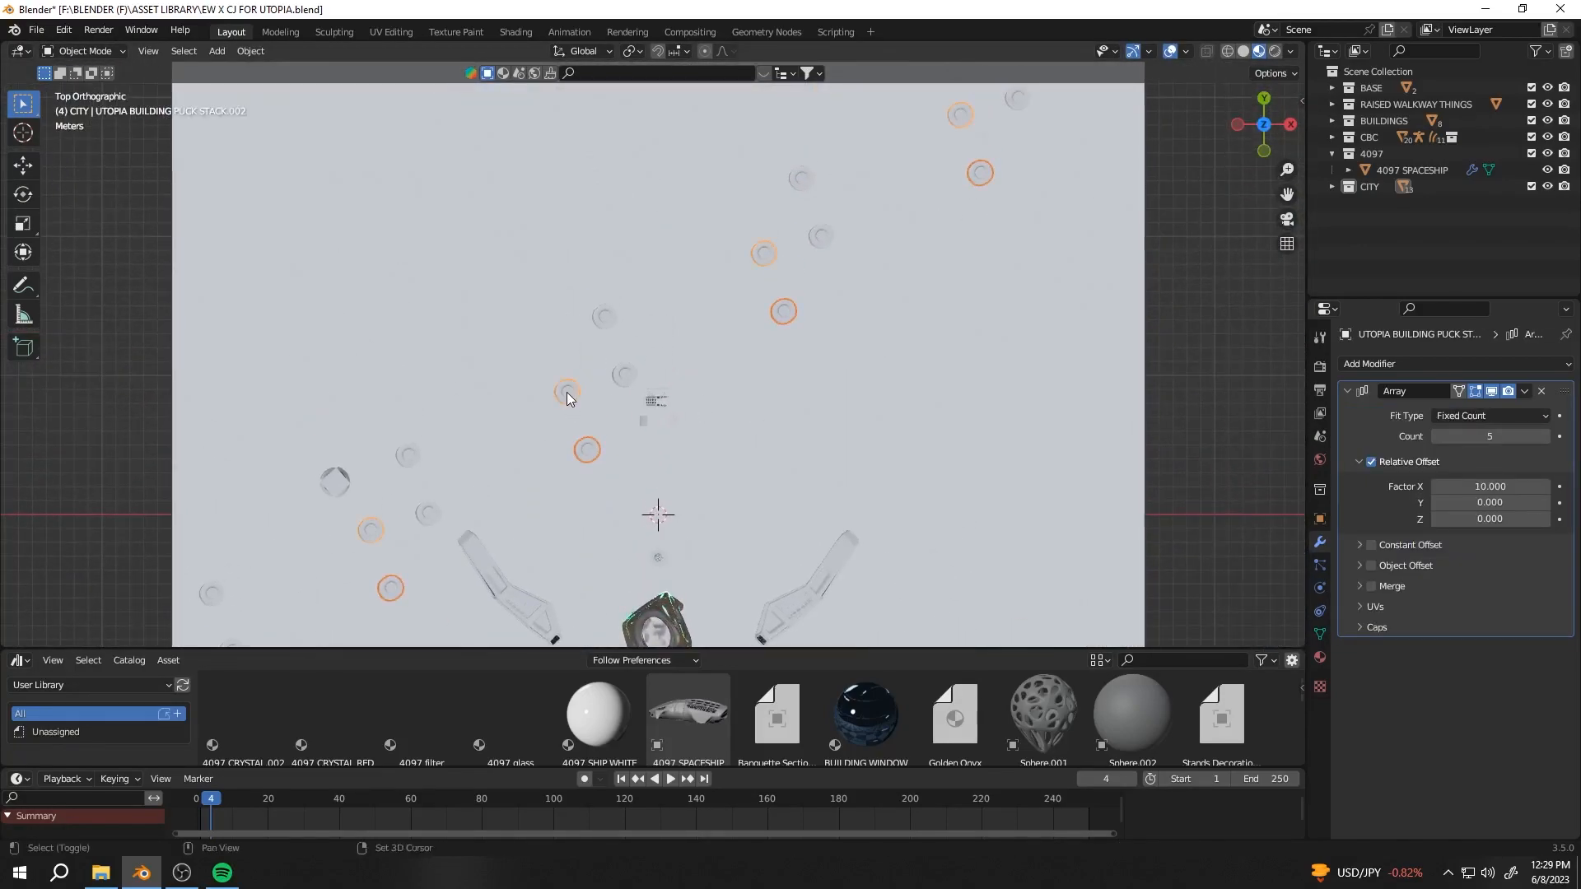
{"action": "left_click", "coordinate": [605, 317], "text": "shift"}
{"action": "key", "text": "g"}
{"action": "left_click", "coordinate": [636, 356]}
Select the UTOPIA BUILDING SQRE object and move it along the Z axis to sit on the base
{"action": "middle_click_drag", "start_coordinate": [636, 355], "coordinate": [766, 219]}
{"action": "left_click", "coordinate": [787, 487]}
{"action": "middle_click_drag", "start_coordinate": [787, 486], "coordinate": [841, 433]}
{"action": "left_click", "coordinate": [868, 377]}
{"action": "key", "text": "g"}
{"action": "key", "text": "z"}
Try straightening the square building with a SimpleDeform twist of -1.2° and moving part of its mesh, and undo the edits
{"action": "key", "text": "KP_Decimal"}
{"action": "left_click_drag", "start_coordinate": [1482, 566], "coordinate": [1548, 566]}
{"action": "middle_click_drag", "start_coordinate": [745, 238], "coordinate": [527, 271]}
{"action": "scroll", "coordinate": [697, 345], "scroll_direction": "down", "scroll_amount": 2}
{"action": "key", "text": "Tab"}
{"action": "left_click", "coordinate": [685, 350]}
{"action": "key", "text": "g"}
{"action": "right_click", "coordinate": [797, 381]}
{"action": "scroll", "coordinate": [774, 362], "scroll_direction": "down", "scroll_amount": 2}
{"action": "key", "text": "ctrl+z"}
{"action": "key", "text": "ctrl+z"}
{"action": "key", "text": "ctrl+z"}
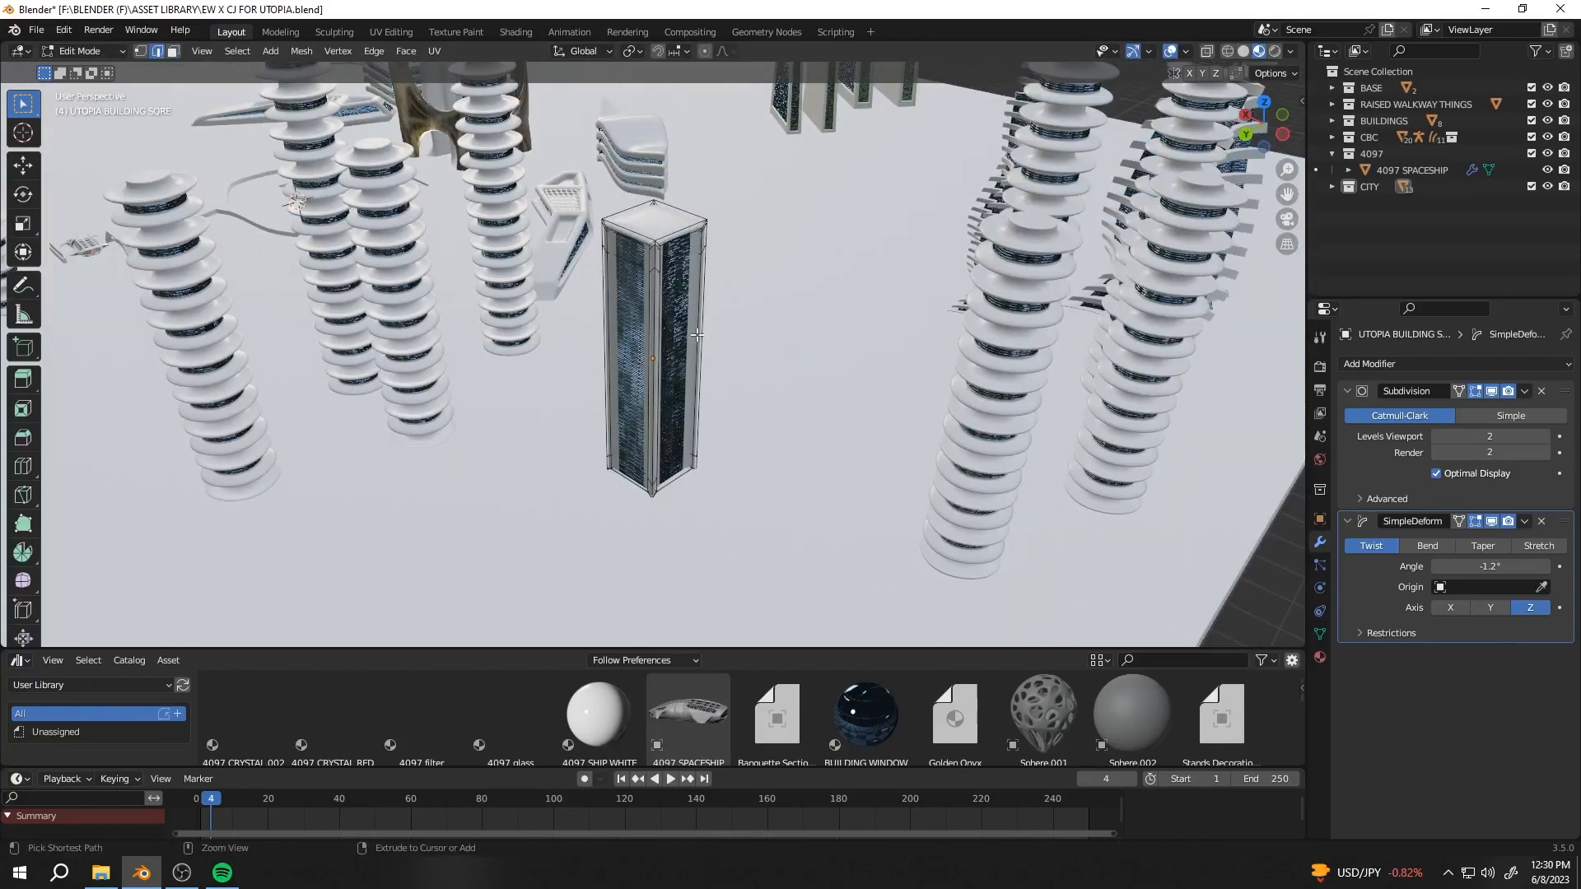
Try the Stretch mode of the square building's SimpleDeform modifier with a different amount, and undo it
{"action": "middle_click_drag", "start_coordinate": [749, 346], "coordinate": [649, 444], "text": "shift"}
{"action": "left_click", "coordinate": [1536, 547]}
{"action": "left_click_drag", "start_coordinate": [1527, 565], "coordinate": [1511, 564]}
{"action": "middle_click_drag", "start_coordinate": [527, 494], "coordinate": [741, 379]}
{"action": "key", "text": "ctrl+z"}
{"action": "key", "text": "ctrl+z"}
Place linked duplicates of the twisted square building among the puck stack groups, using the top view
{"action": "key", "text": "KP_7"}
{"action": "key", "text": "alt+d"}
{"action": "left_click", "coordinate": [1062, 293]}
{"action": "middle_click_drag", "start_coordinate": [1069, 291], "coordinate": [783, 374], "text": "shift"}
{"action": "left_click", "coordinate": [1137, 135]}
{"action": "key", "text": "alt+d"}
{"action": "left_click", "coordinate": [971, 300]}
{"action": "middle_click_drag", "start_coordinate": [971, 300], "coordinate": [1020, 127], "text": "shift"}
{"action": "key", "text": "alt+d"}
{"action": "left_click", "coordinate": [529, 484]}
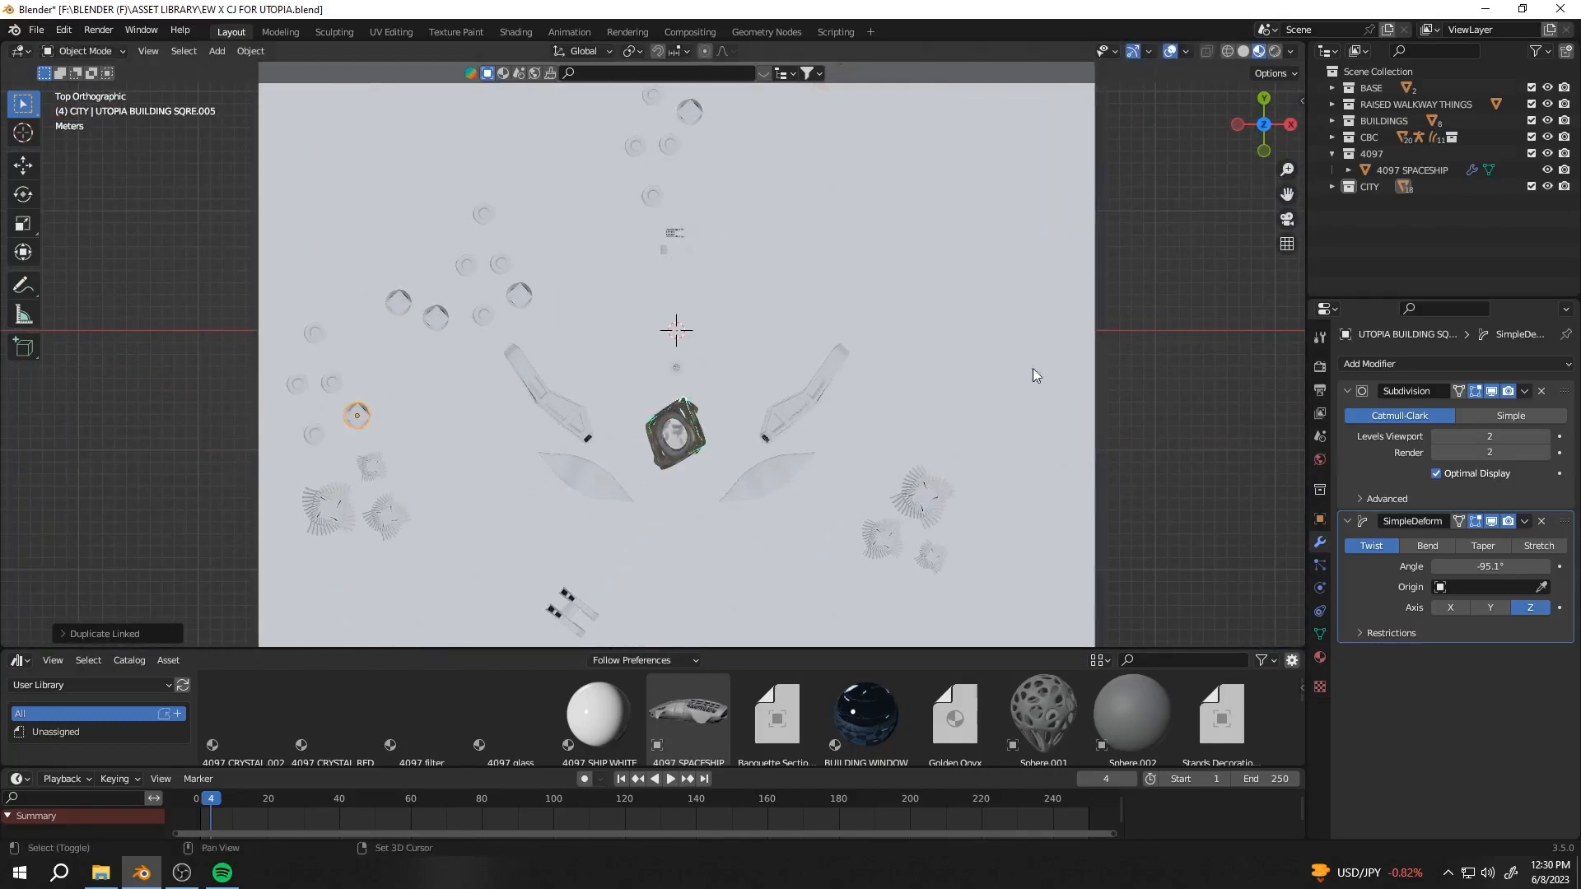
Add another linked duplicate of the square building and reposition one copy beside the central rear puck stacks
{"action": "middle_click_drag", "start_coordinate": [883, 346], "coordinate": [807, 253], "text": "shift"}
{"action": "key", "text": "alt+d"}
{"action": "left_click", "coordinate": [112, 251]}
{"action": "middle_click_drag", "start_coordinate": [111, 251], "coordinate": [436, 176]}
{"action": "left_click", "coordinate": [361, 543]}
{"action": "key", "text": "KP_7"}
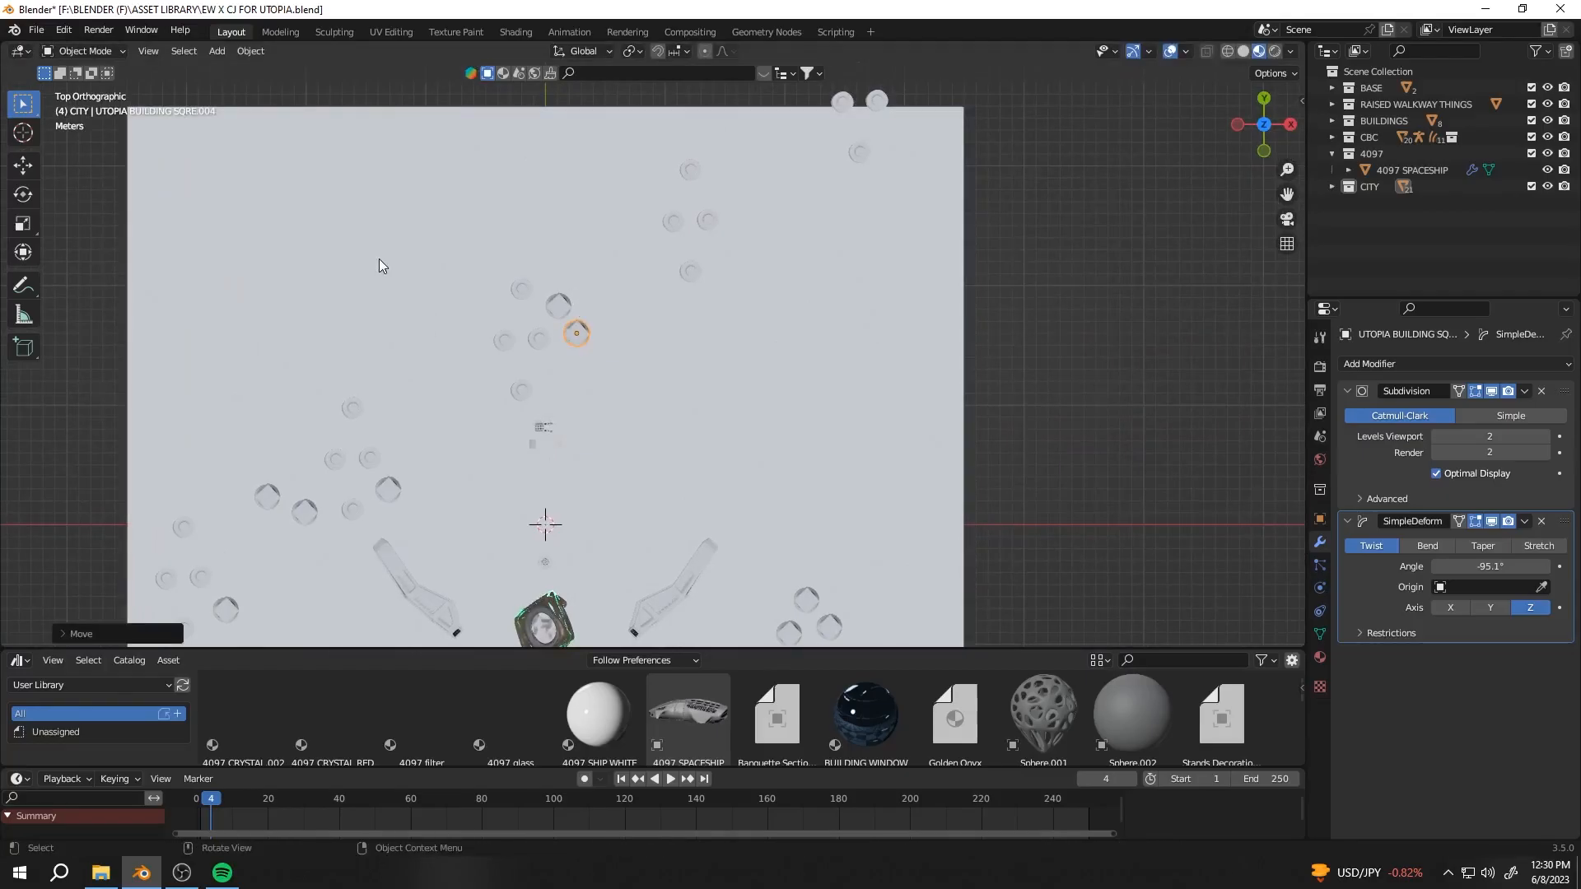
{"action": "middle_click_drag", "start_coordinate": [382, 266], "coordinate": [743, 204]}
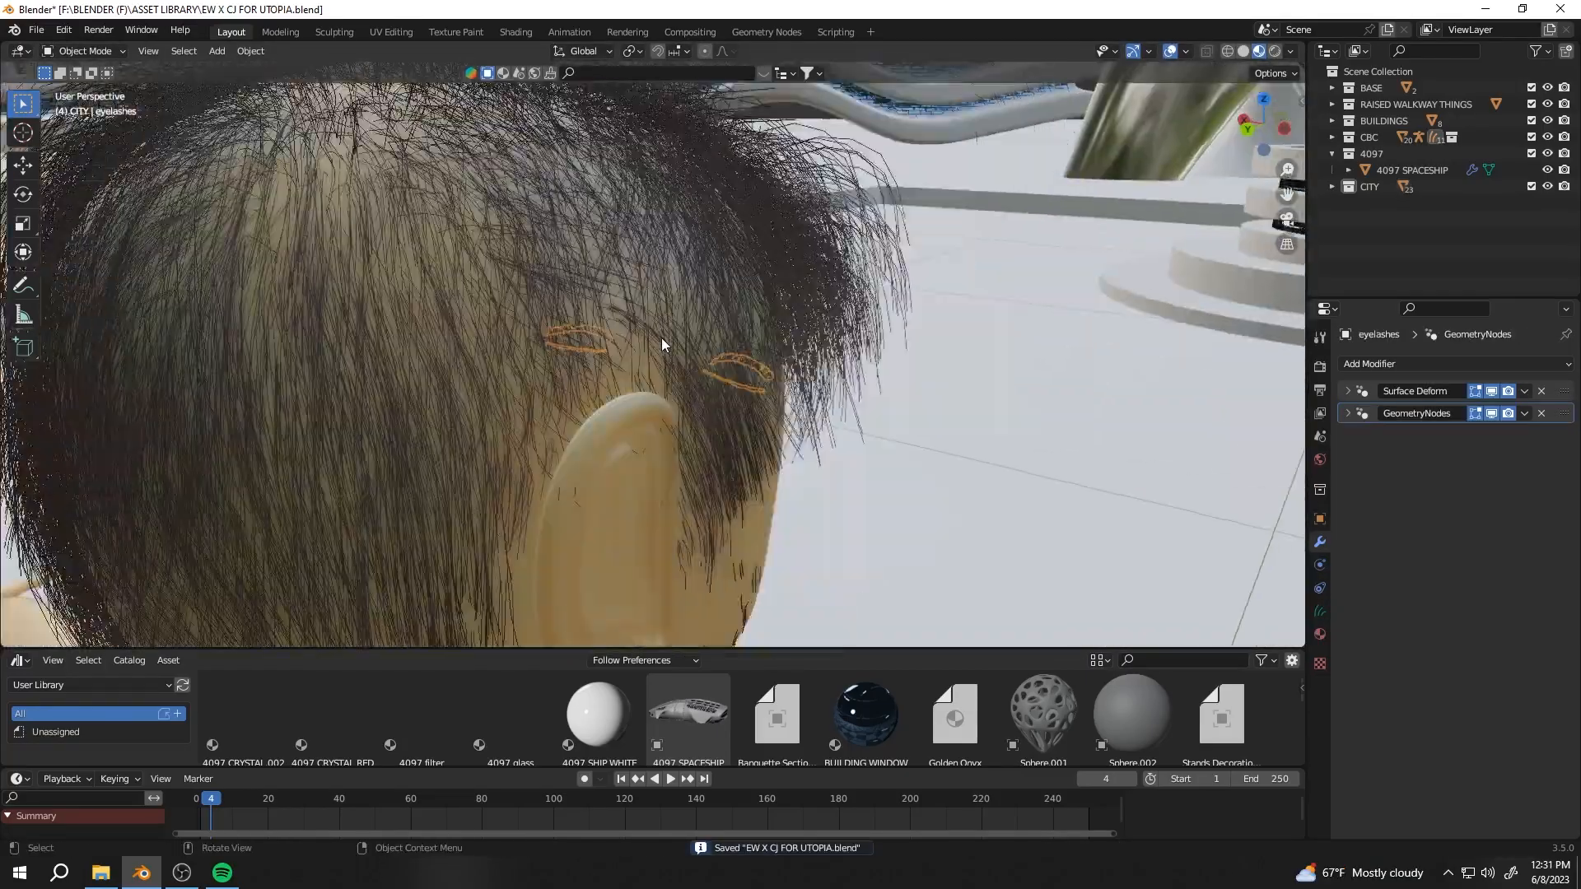
Save the file and bring the whole city layout into view
{"action": "scroll", "coordinate": [662, 339], "scroll_direction": "down", "scroll_amount": 10}
{"action": "middle_click_drag", "start_coordinate": [662, 339], "coordinate": [69, 323]}
{"action": "key", "text": "ctrl+s"}
{"action": "scroll", "coordinate": [576, 348], "scroll_direction": "down", "scroll_amount": 5}
{"action": "middle_click_drag", "start_coordinate": [578, 347], "coordinate": [650, 385]}
{"action": "scroll", "coordinate": [650, 385], "scroll_direction": "down", "scroll_amount": 5}
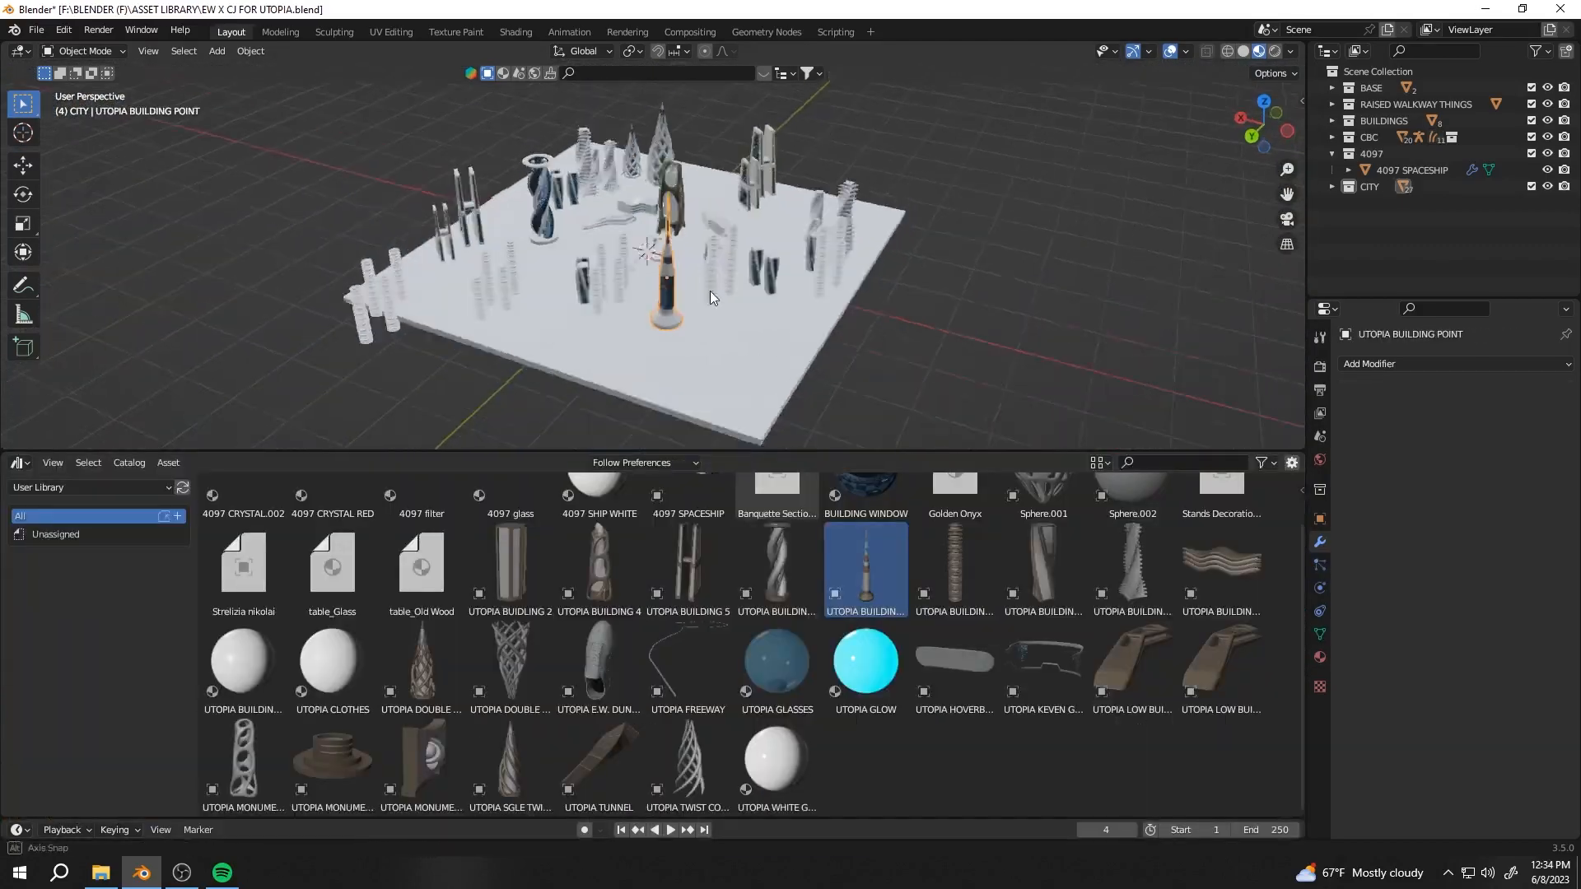
Scale the UTOPIA BUILDING POINT spire at the front of the base by about 0.77
{"action": "left_click_drag", "start_coordinate": [1264, 124], "coordinate": [1246, 151]}
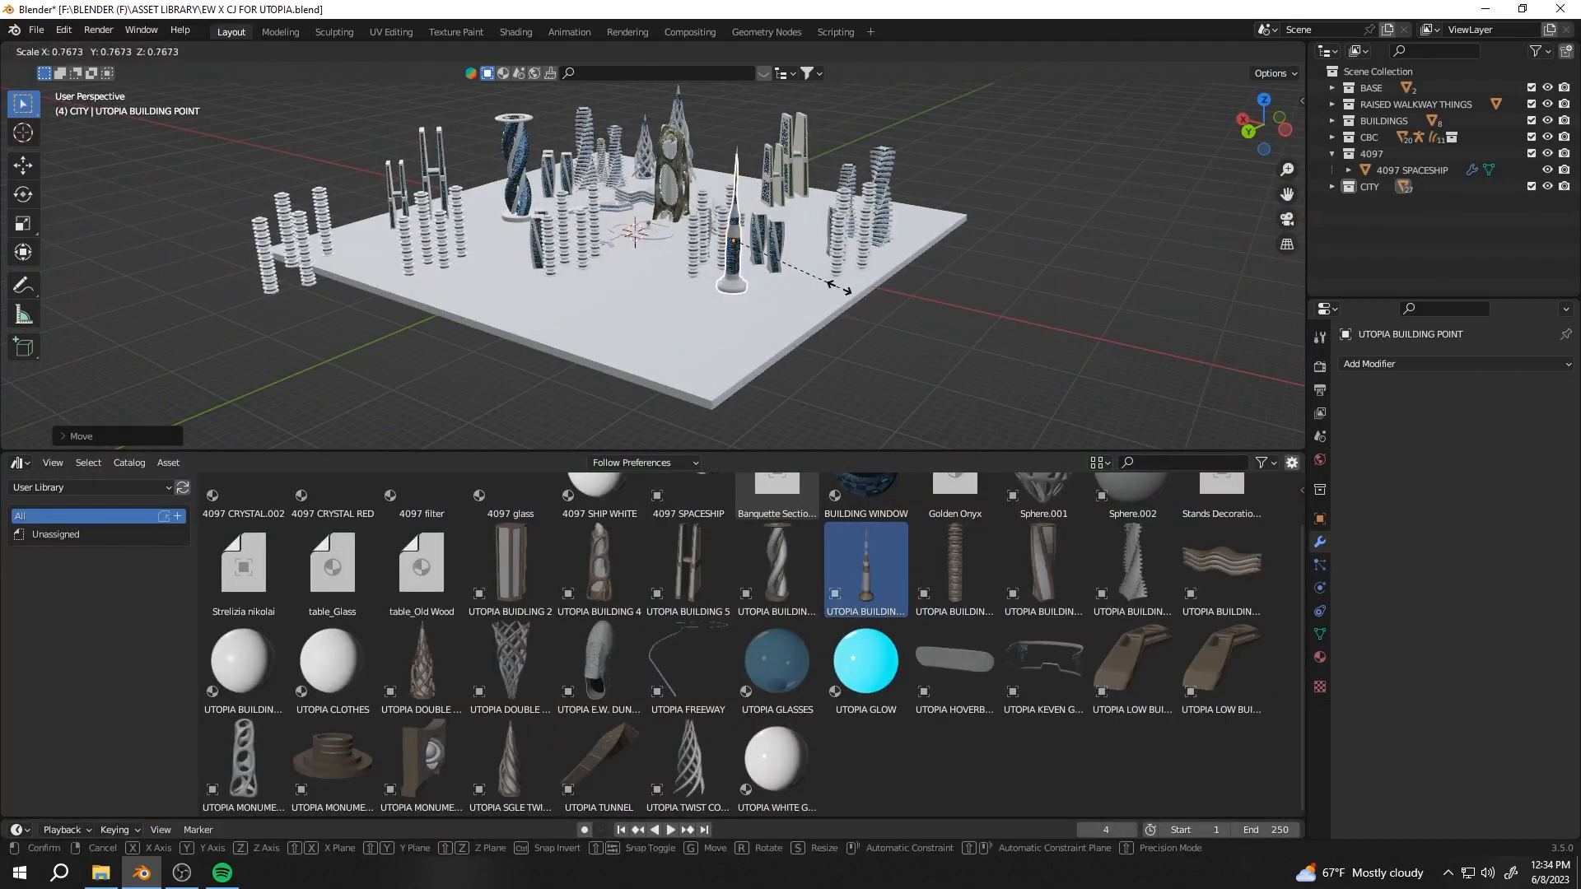
{"action": "left_click", "coordinate": [838, 286]}
{"action": "scroll", "coordinate": [839, 264], "scroll_direction": "up", "scroll_amount": 4}
{"action": "scroll", "coordinate": [680, 242], "scroll_direction": "down", "scroll_amount": 5}
{"action": "middle_click_drag", "start_coordinate": [680, 242], "coordinate": [716, 265]}
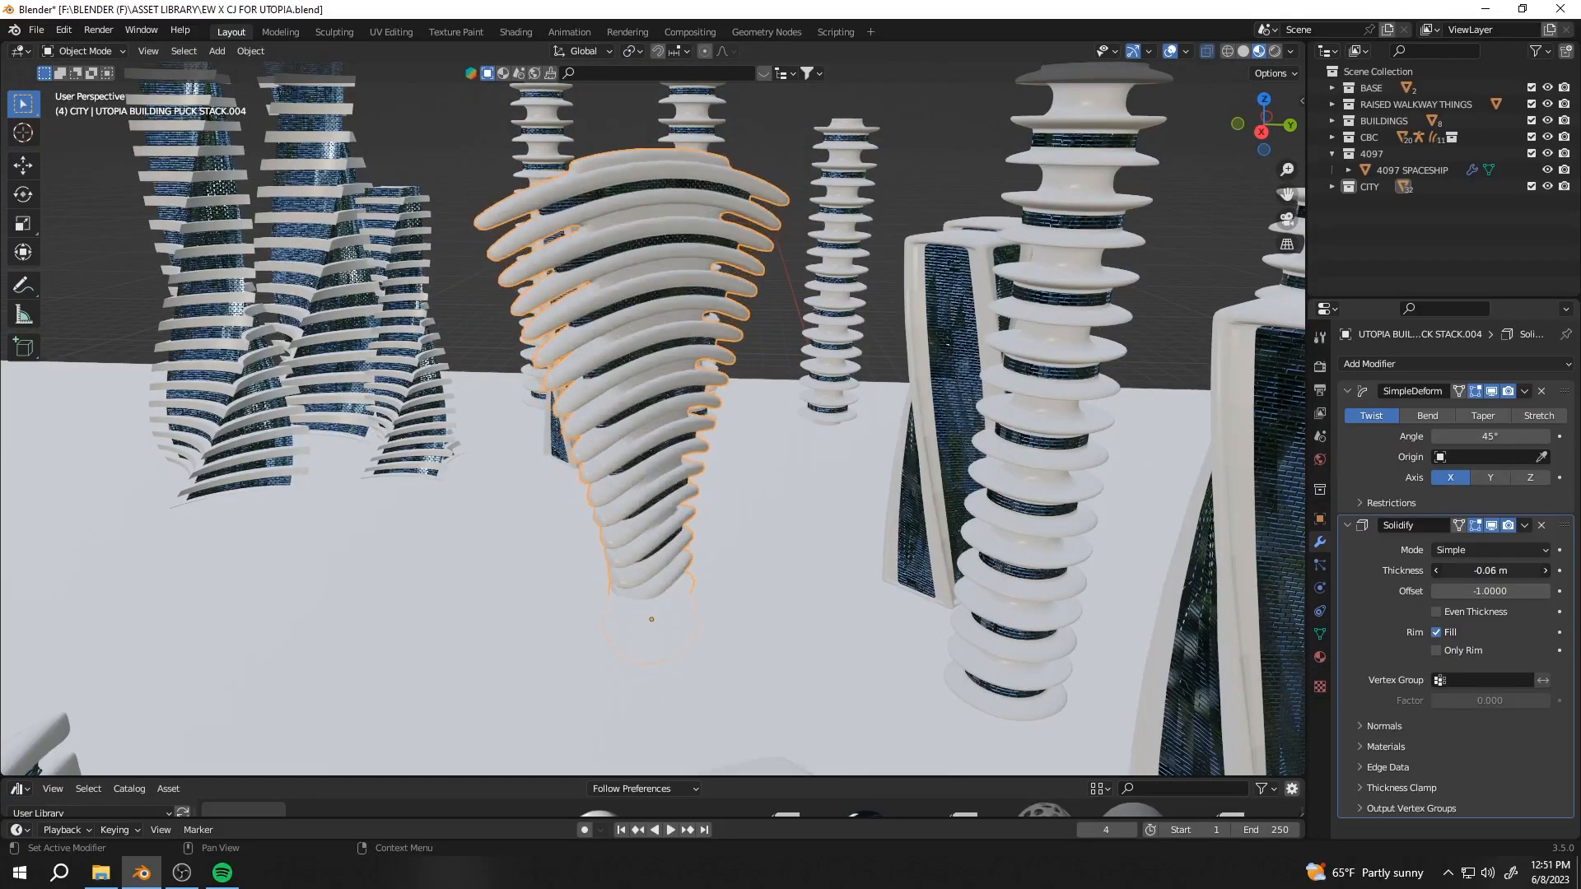
Try a Stretch deform on the twisted puck stack copy after removing its Solidify modifier, and delete the copy
{"action": "left_click", "coordinate": [1541, 525]}
{"action": "left_click", "coordinate": [1468, 418]}
{"action": "middle_click_drag", "start_coordinate": [757, 428], "coordinate": [888, 436]}
{"action": "left_click", "coordinate": [1536, 416]}
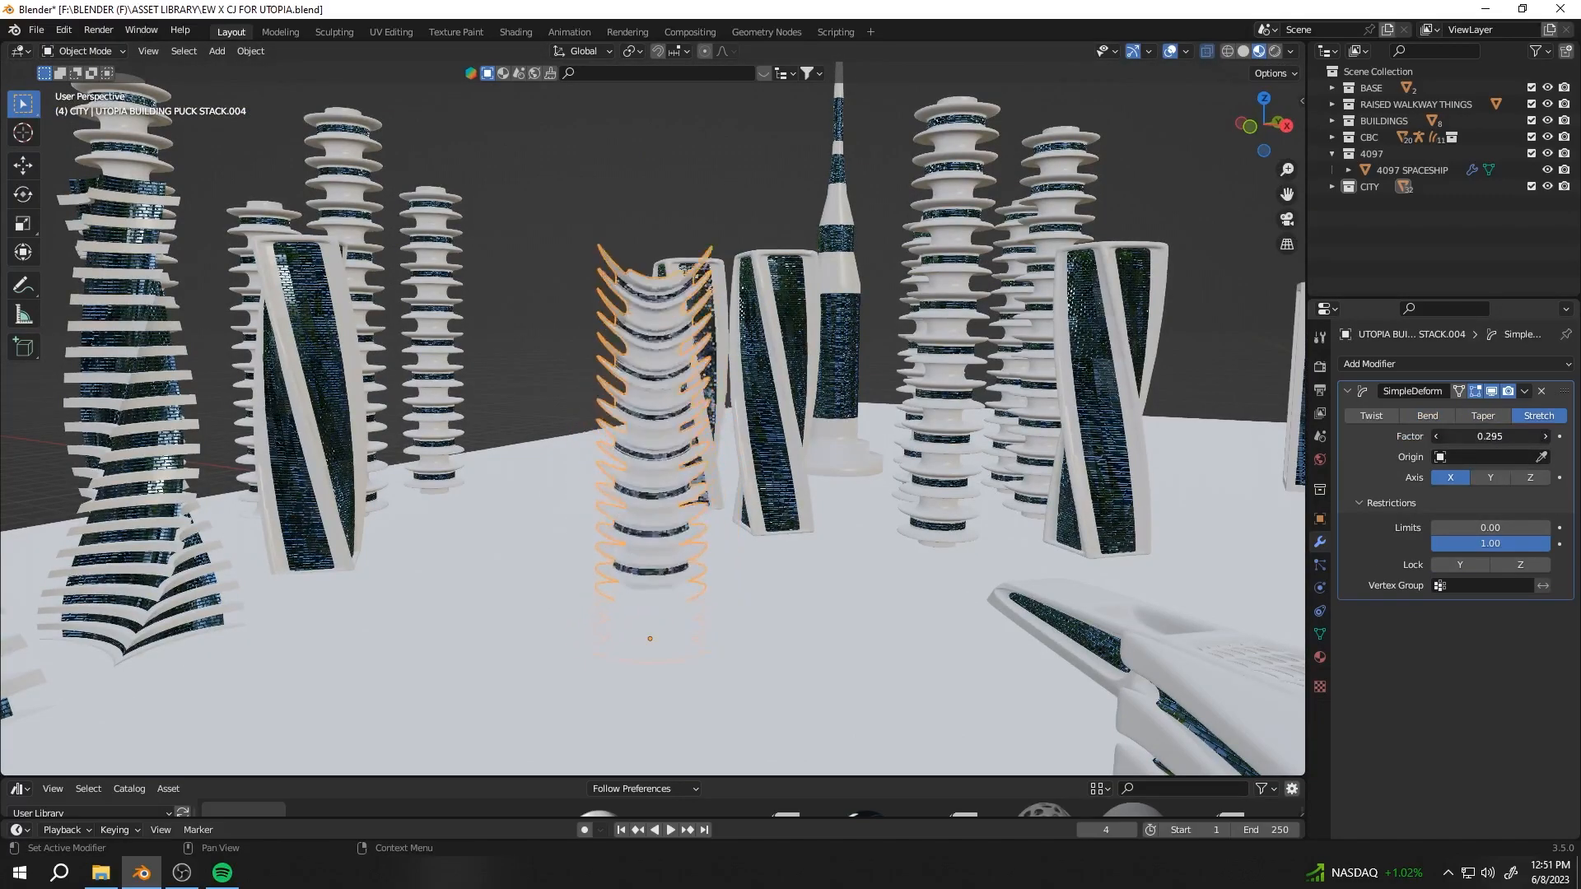
{"action": "left_click_drag", "start_coordinate": [1489, 437], "coordinate": [1458, 436]}
{"action": "middle_click_drag", "start_coordinate": [741, 444], "coordinate": [508, 401]}
{"action": "key", "text": "Delete"}
{"action": "scroll", "coordinate": [738, 481], "scroll_direction": "down", "scroll_amount": 4}
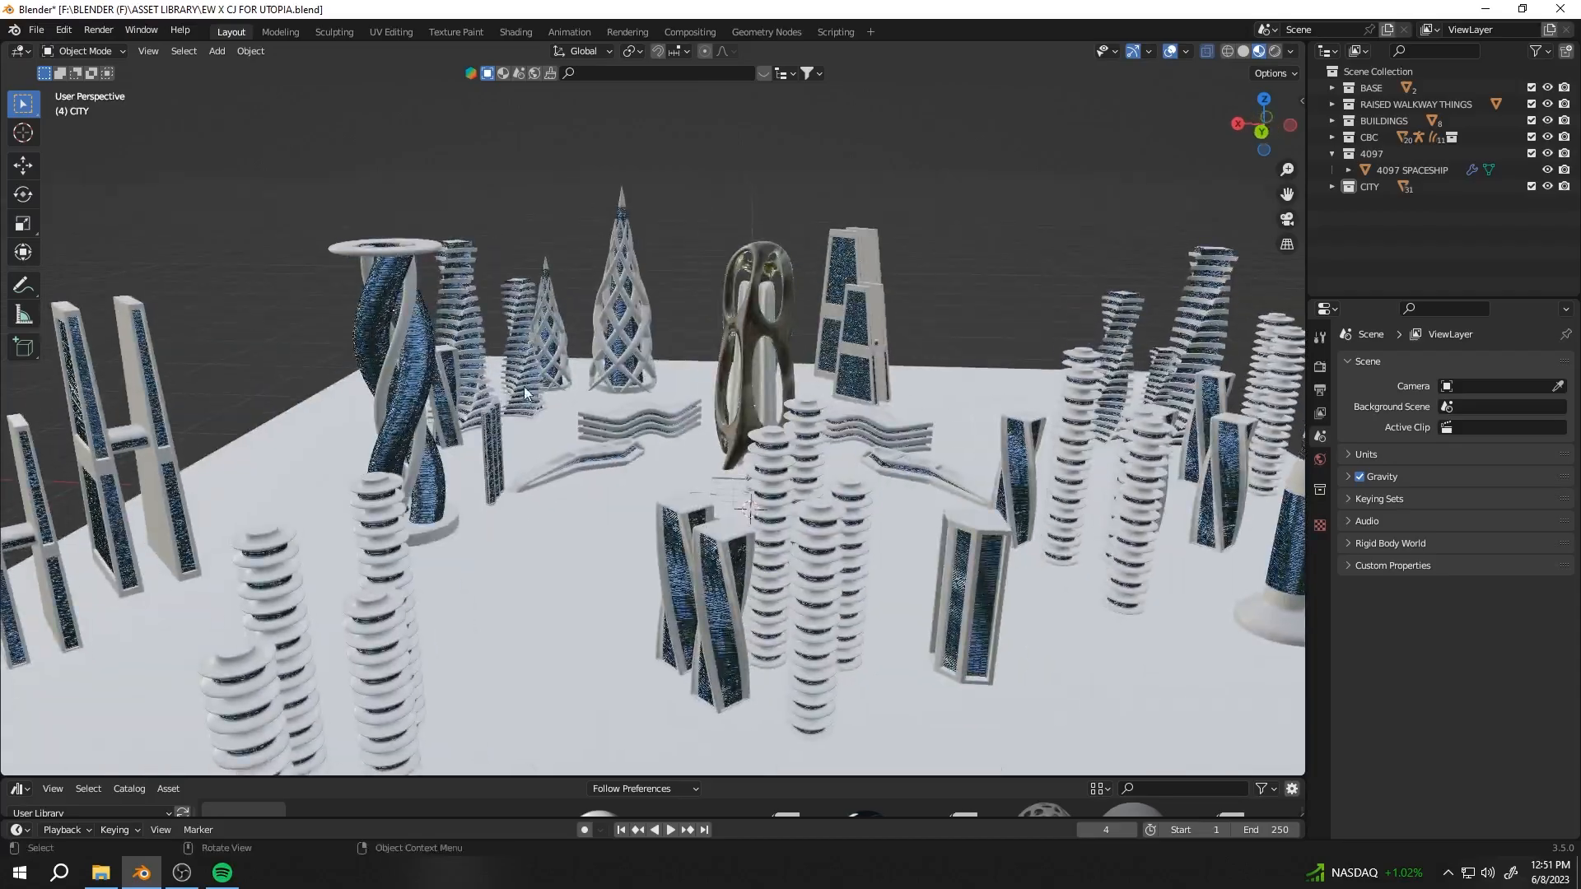
{"action": "scroll", "coordinate": [600, 333], "scroll_direction": "up", "scroll_amount": 5}
{"action": "left_click", "coordinate": [599, 333]}
{"action": "left_click", "coordinate": [461, 478]}
{"action": "scroll", "coordinate": [576, 346], "scroll_direction": "down", "scroll_amount": 5}
{"action": "middle_click_drag", "start_coordinate": [815, 510], "coordinate": [743, 528]}
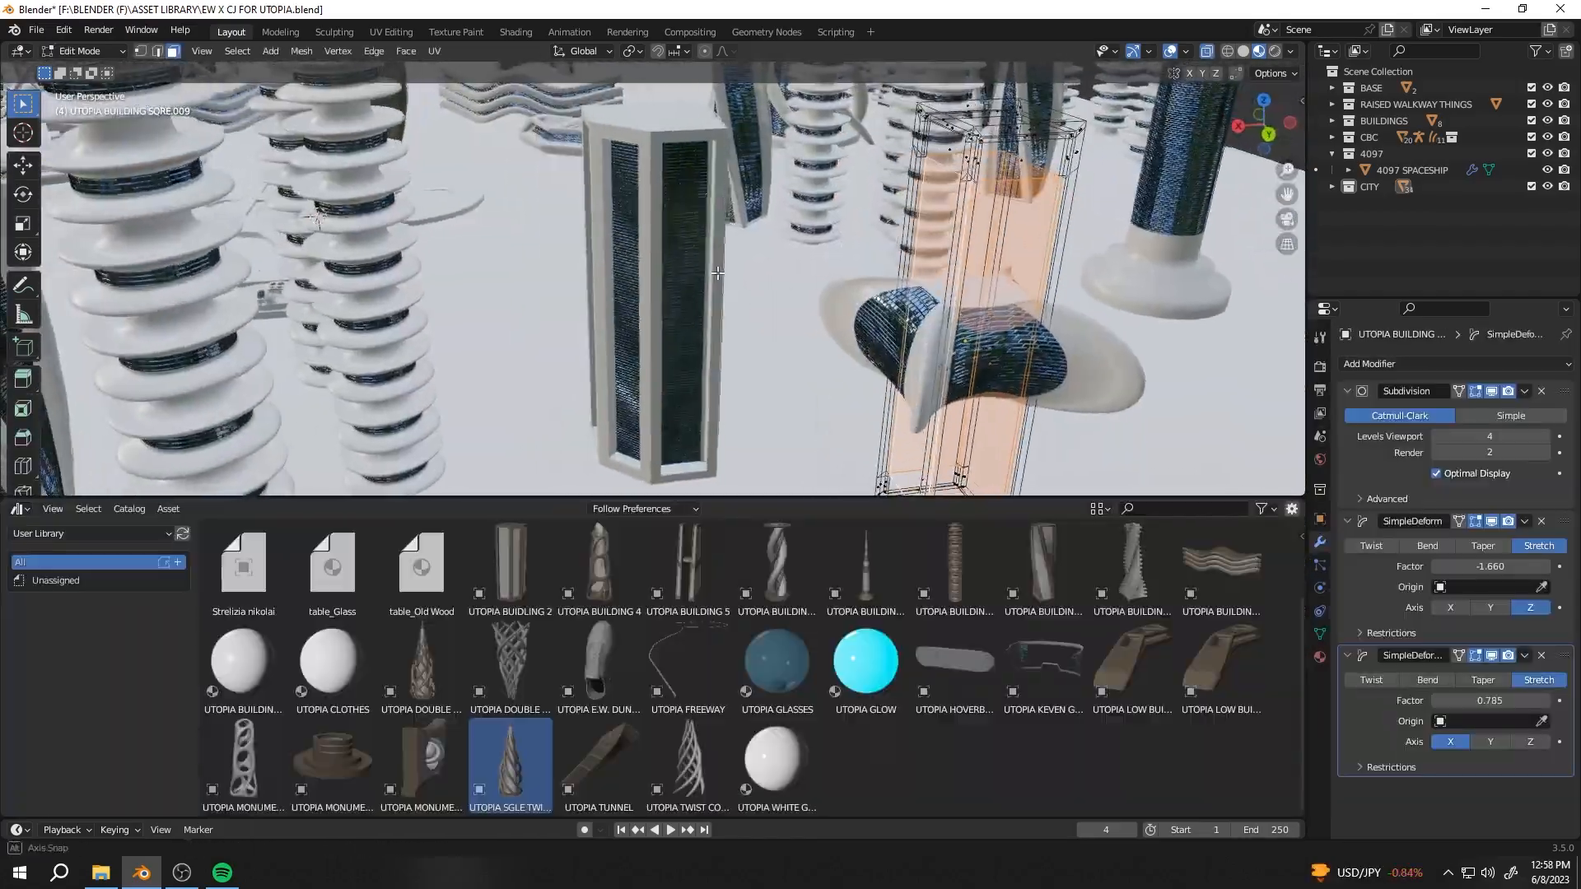
{"action": "left_click", "coordinate": [718, 317]}
{"action": "middle_click_drag", "start_coordinate": [718, 316], "coordinate": [606, 282]}
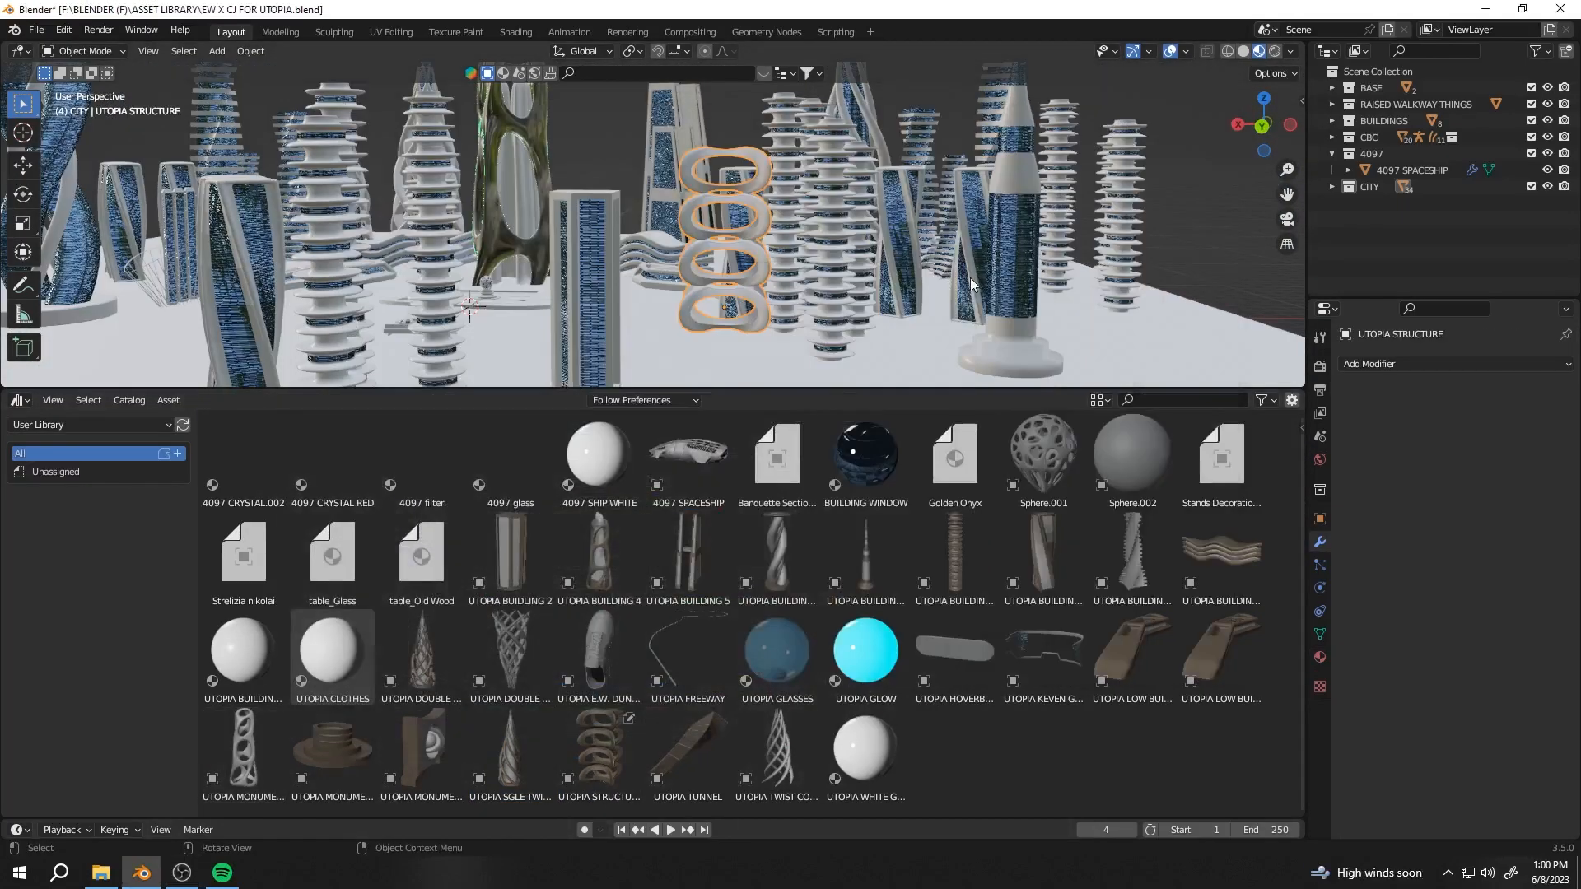
Add a Simple Deform modifier to the UTOPIA STRUCTURE ring stack and reposition it in the city
{"action": "left_click", "coordinate": [1414, 363]}
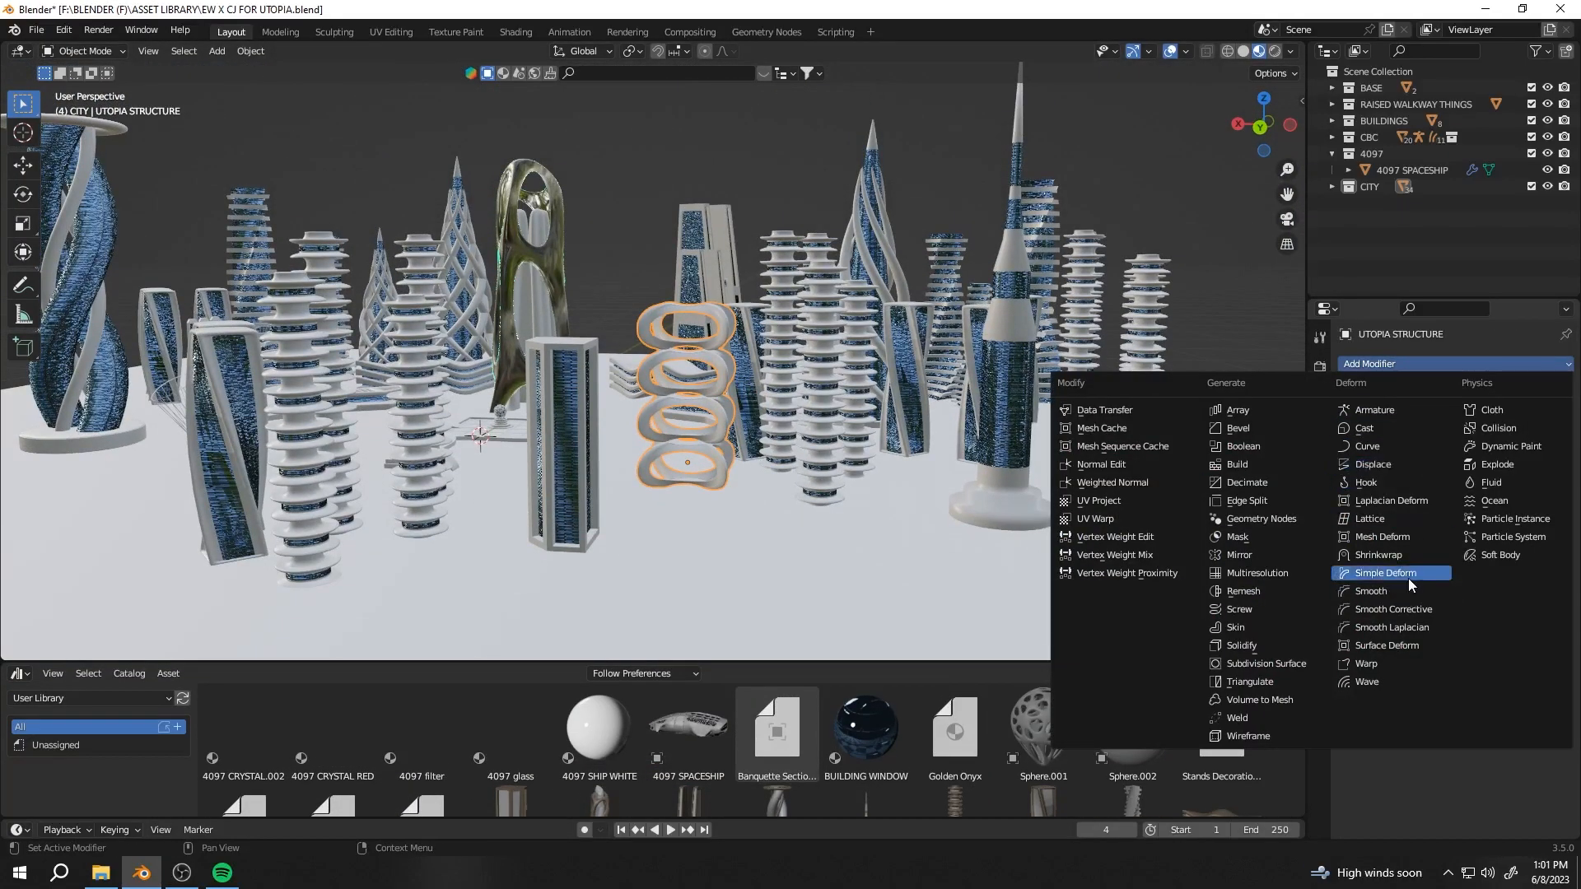
{"action": "left_click", "coordinate": [1386, 573]}
{"action": "middle_click_drag", "start_coordinate": [700, 330], "coordinate": [885, 236]}
{"action": "key", "text": "g"}
{"action": "left_click", "coordinate": [606, 196]}
{"action": "scroll", "coordinate": [606, 196], "scroll_direction": "down", "scroll_amount": 3}
{"action": "middle_click_drag", "start_coordinate": [606, 195], "coordinate": [762, 284]}
{"action": "scroll", "coordinate": [675, 201], "scroll_direction": "down", "scroll_amount": 5}
Save the file and shrink the asset browser to enlarge the 3D view of the city
{"action": "key", "text": "ctrl+s"}
{"action": "left_click_drag", "start_coordinate": [763, 662], "coordinate": [765, 797]}
{"action": "middle_click_drag", "start_coordinate": [877, 527], "coordinate": [813, 467]}
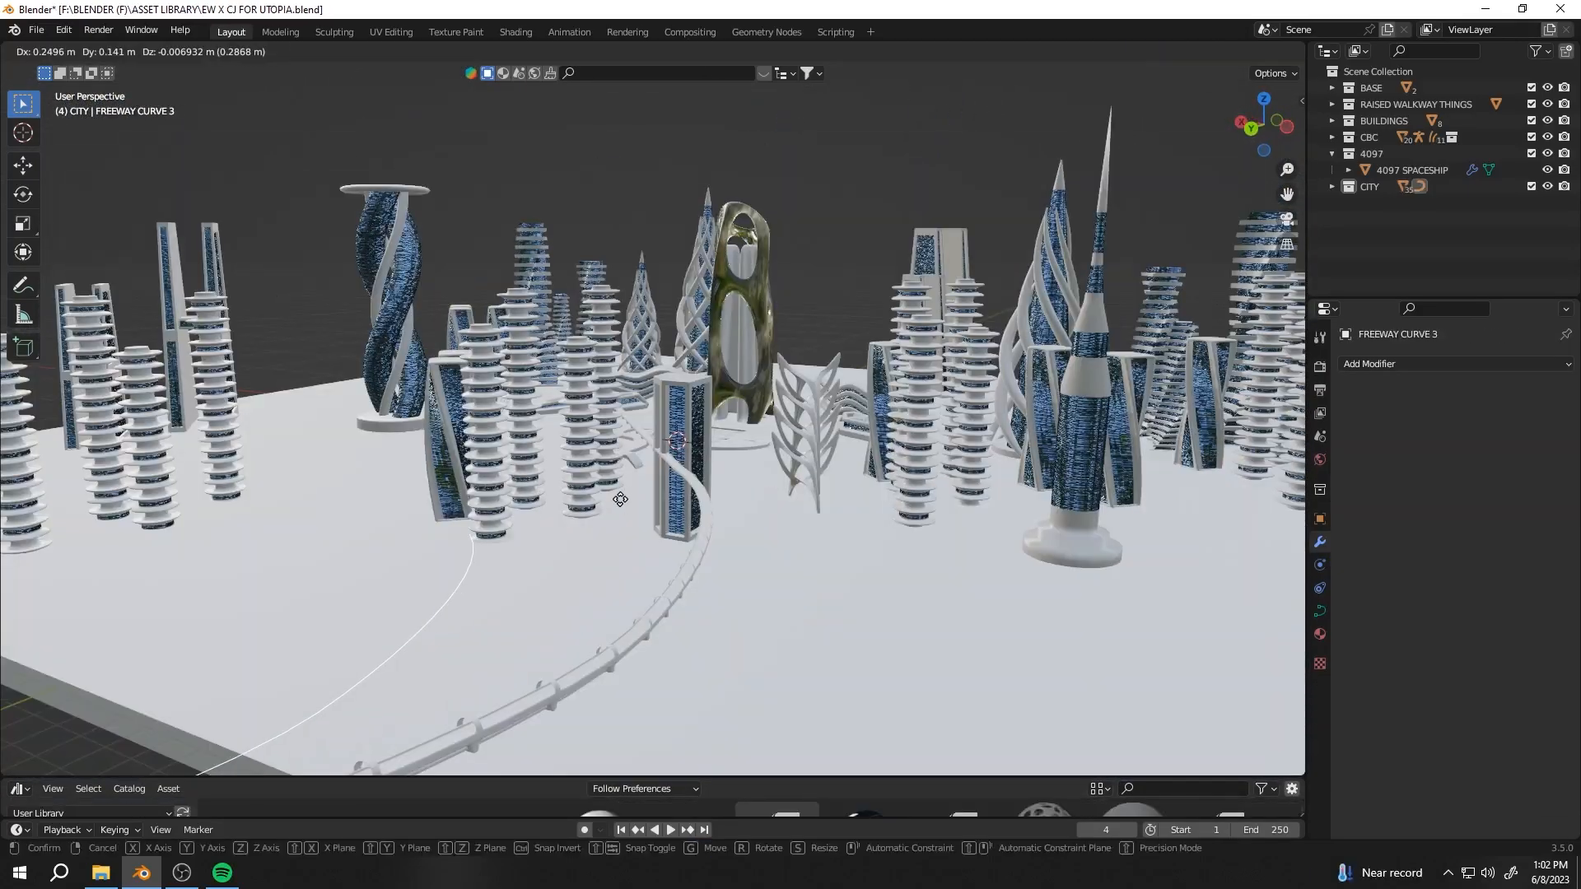
Reposition FREEWAY CURVE 3 so the arrayed freeway winds through the city
{"action": "left_click", "coordinate": [688, 301]}
{"action": "middle_click_drag", "start_coordinate": [690, 296], "coordinate": [639, 424]}
{"action": "scroll", "coordinate": [639, 424], "scroll_direction": "down", "scroll_amount": 7}
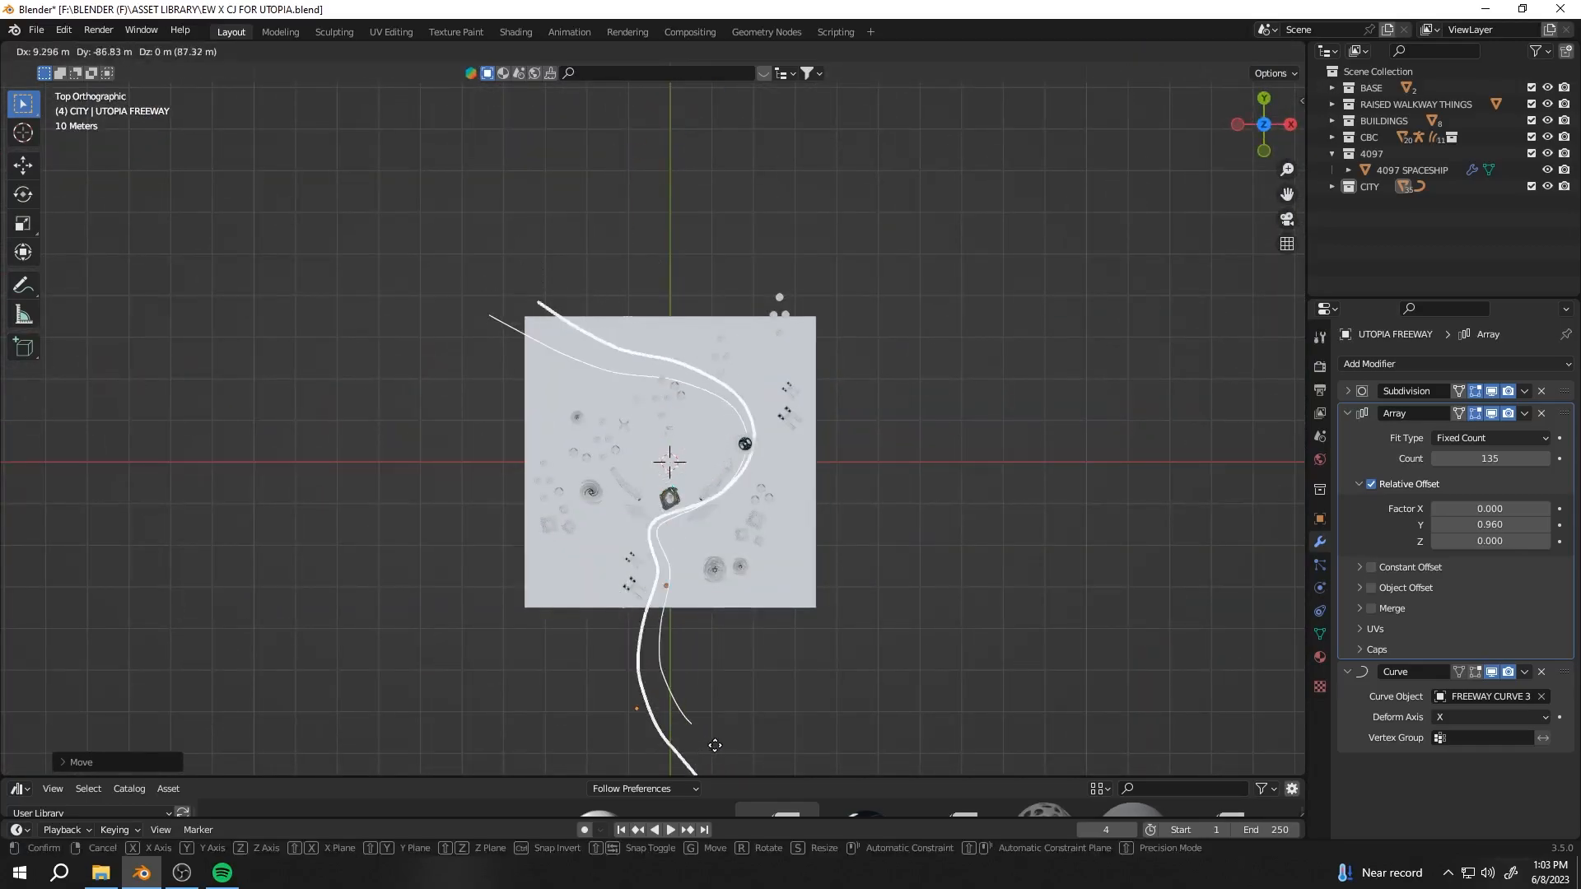
Examine the plaza around the central tower and the character close up to judge the city's scale
{"action": "scroll", "coordinate": [631, 517], "scroll_direction": "up", "scroll_amount": 8}
{"action": "middle_click_drag", "start_coordinate": [631, 517], "coordinate": [452, 387]}
{"action": "scroll", "coordinate": [453, 387], "scroll_direction": "up", "scroll_amount": 5}
{"action": "scroll", "coordinate": [458, 392], "scroll_direction": "up", "scroll_amount": 7}
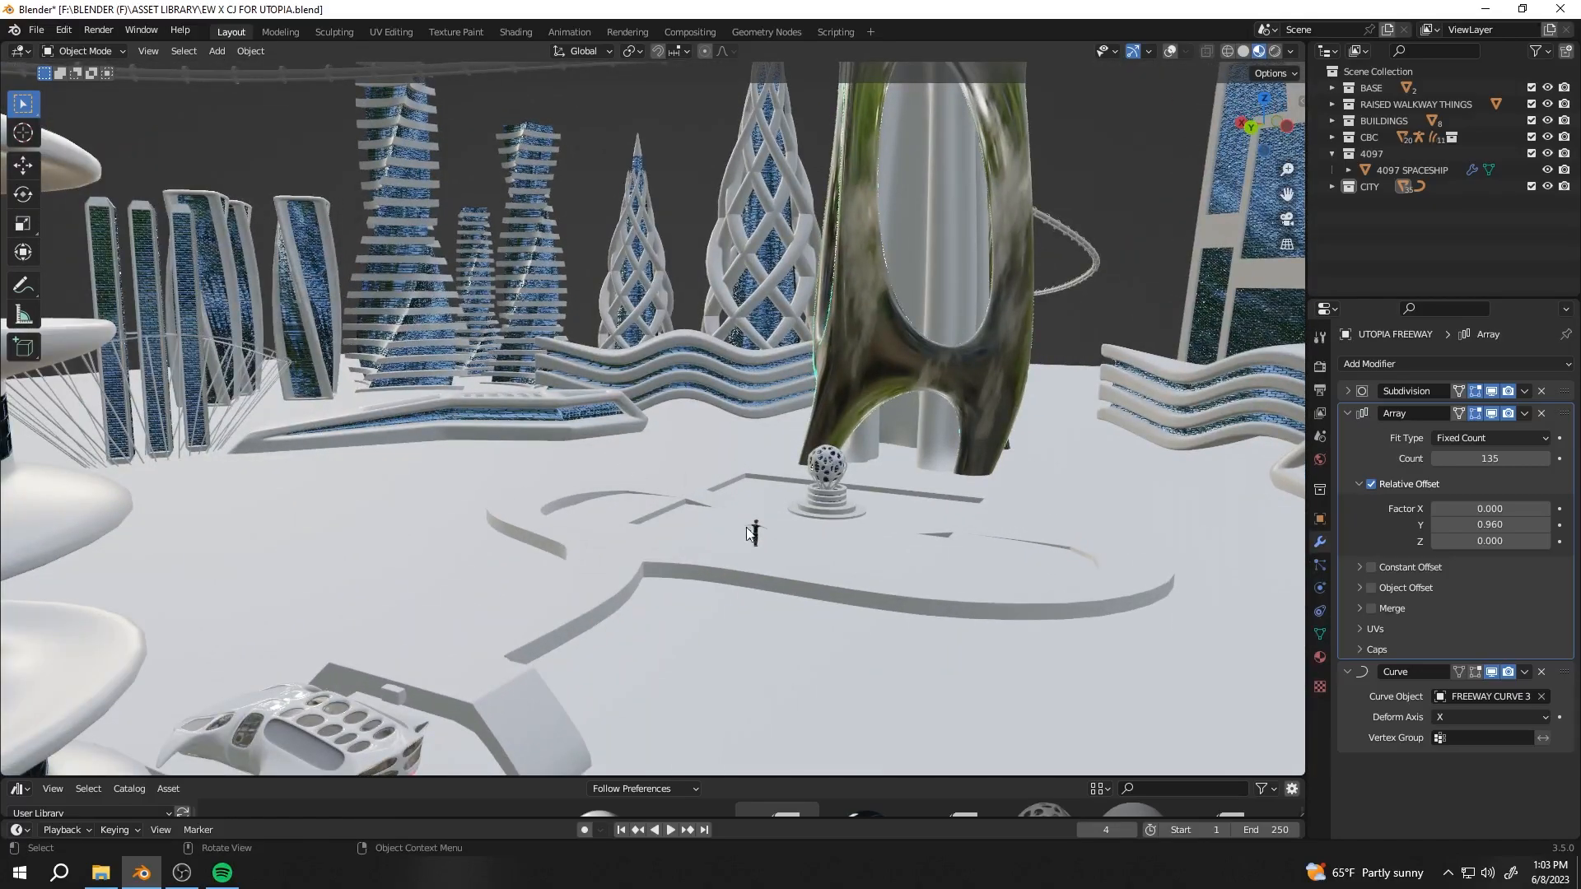
{"action": "key", "text": "KP_Decimal"}
{"action": "scroll", "coordinate": [754, 526], "scroll_direction": "down", "scroll_amount": 14}
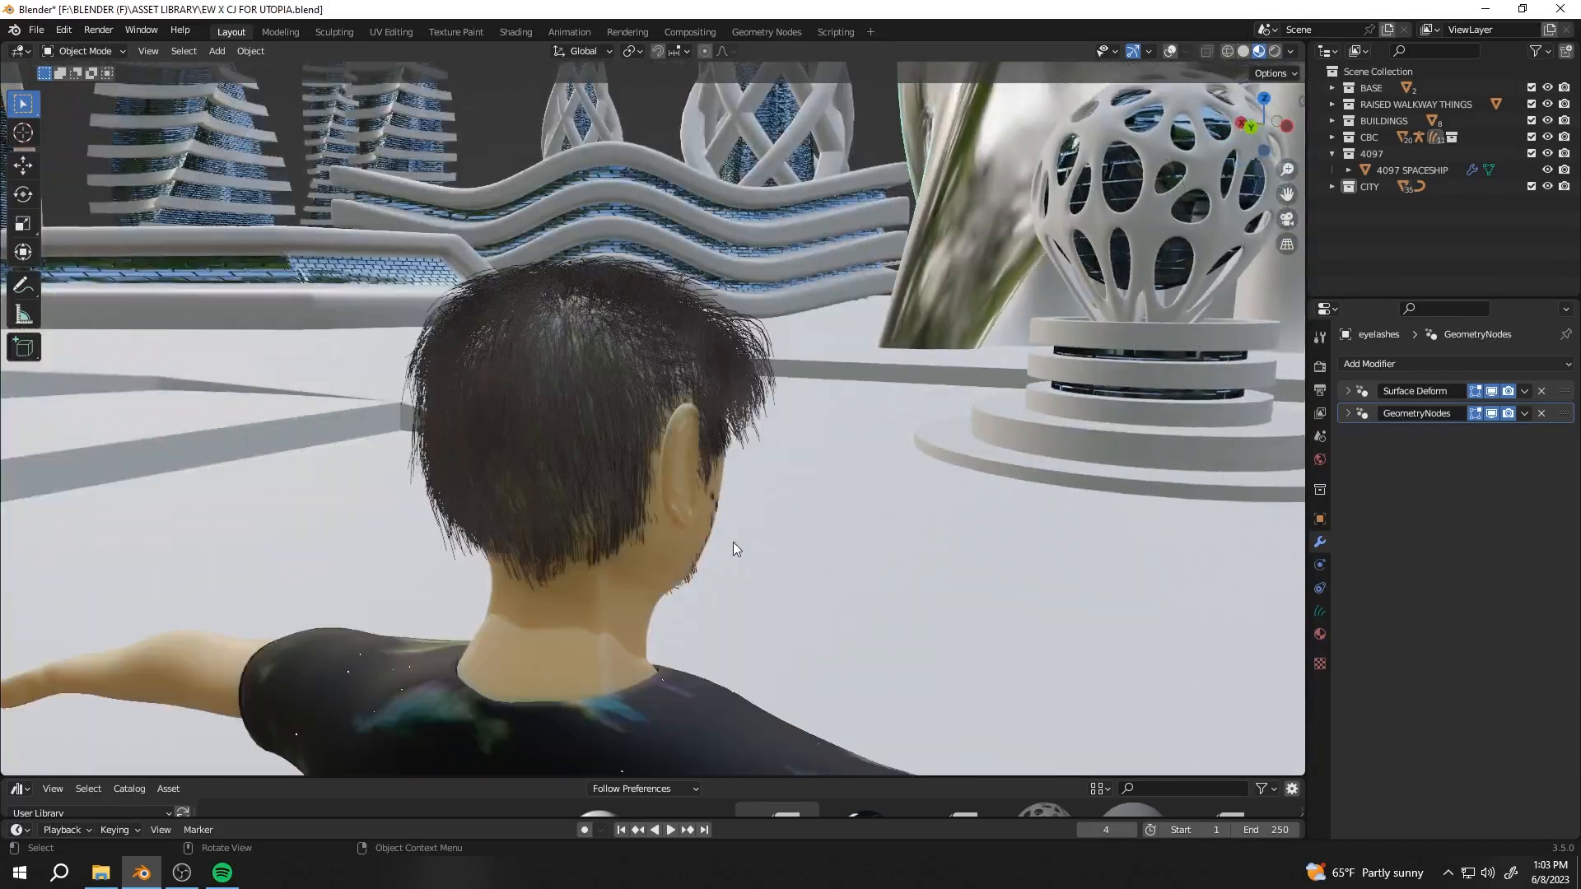
{"action": "scroll", "coordinate": [722, 542], "scroll_direction": "down", "scroll_amount": 7}
{"action": "middle_click_drag", "start_coordinate": [718, 545], "coordinate": [463, 529]}
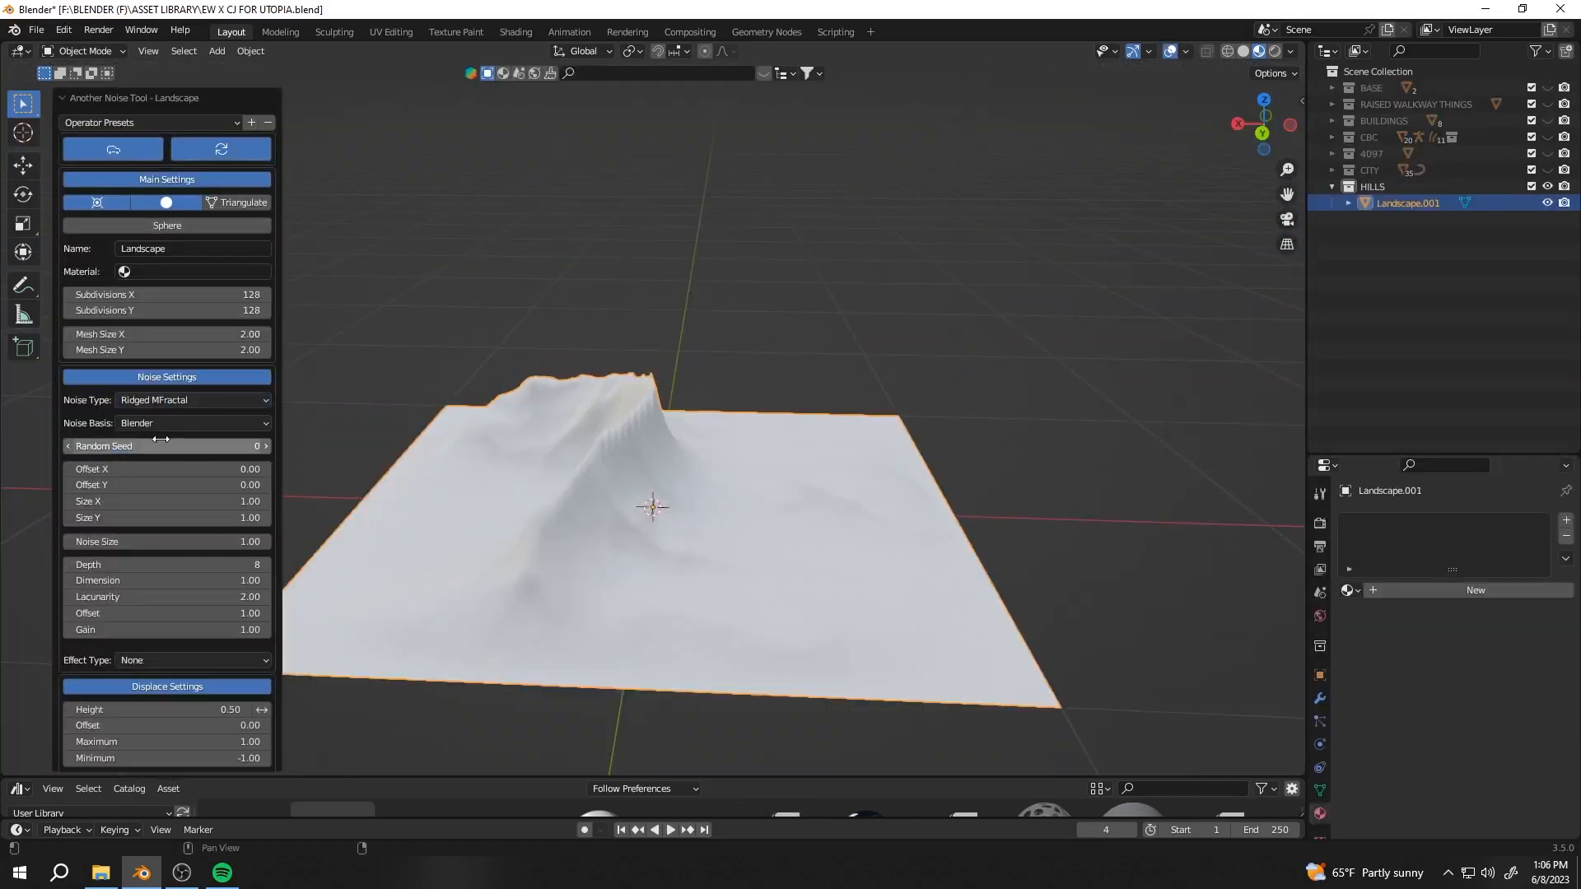
Set the generated landscape's noise type to Marble and check the hill shapes from around it
{"action": "left_click", "coordinate": [181, 400]}
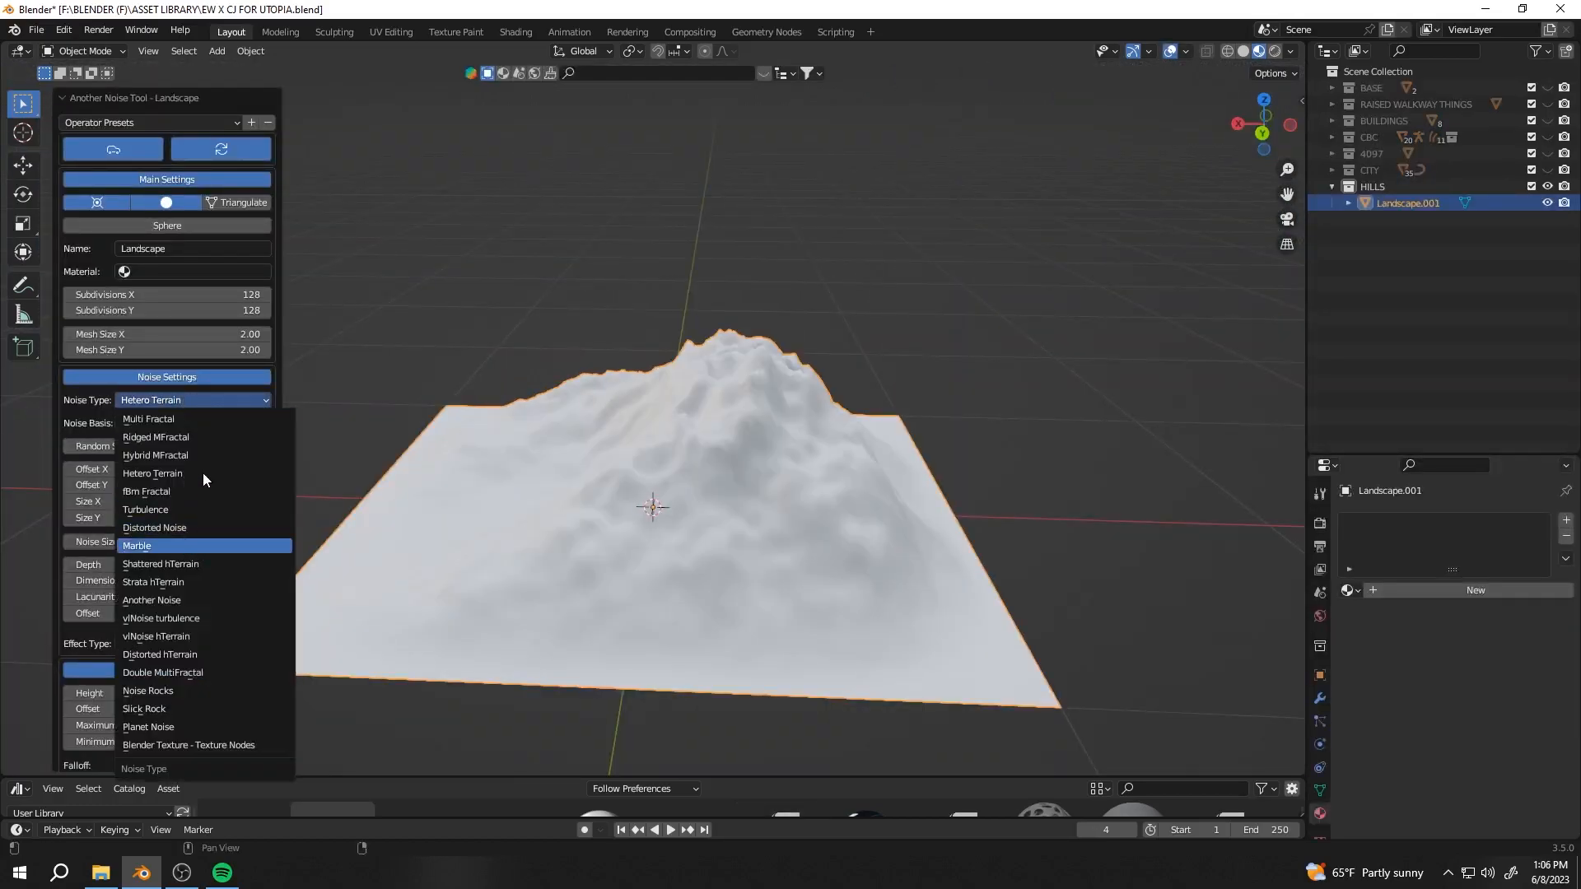
{"action": "left_click", "coordinate": [189, 546]}
{"action": "middle_click_drag", "start_coordinate": [313, 444], "coordinate": [526, 442]}
{"action": "middle_click_drag", "start_coordinate": [870, 452], "coordinate": [826, 477]}
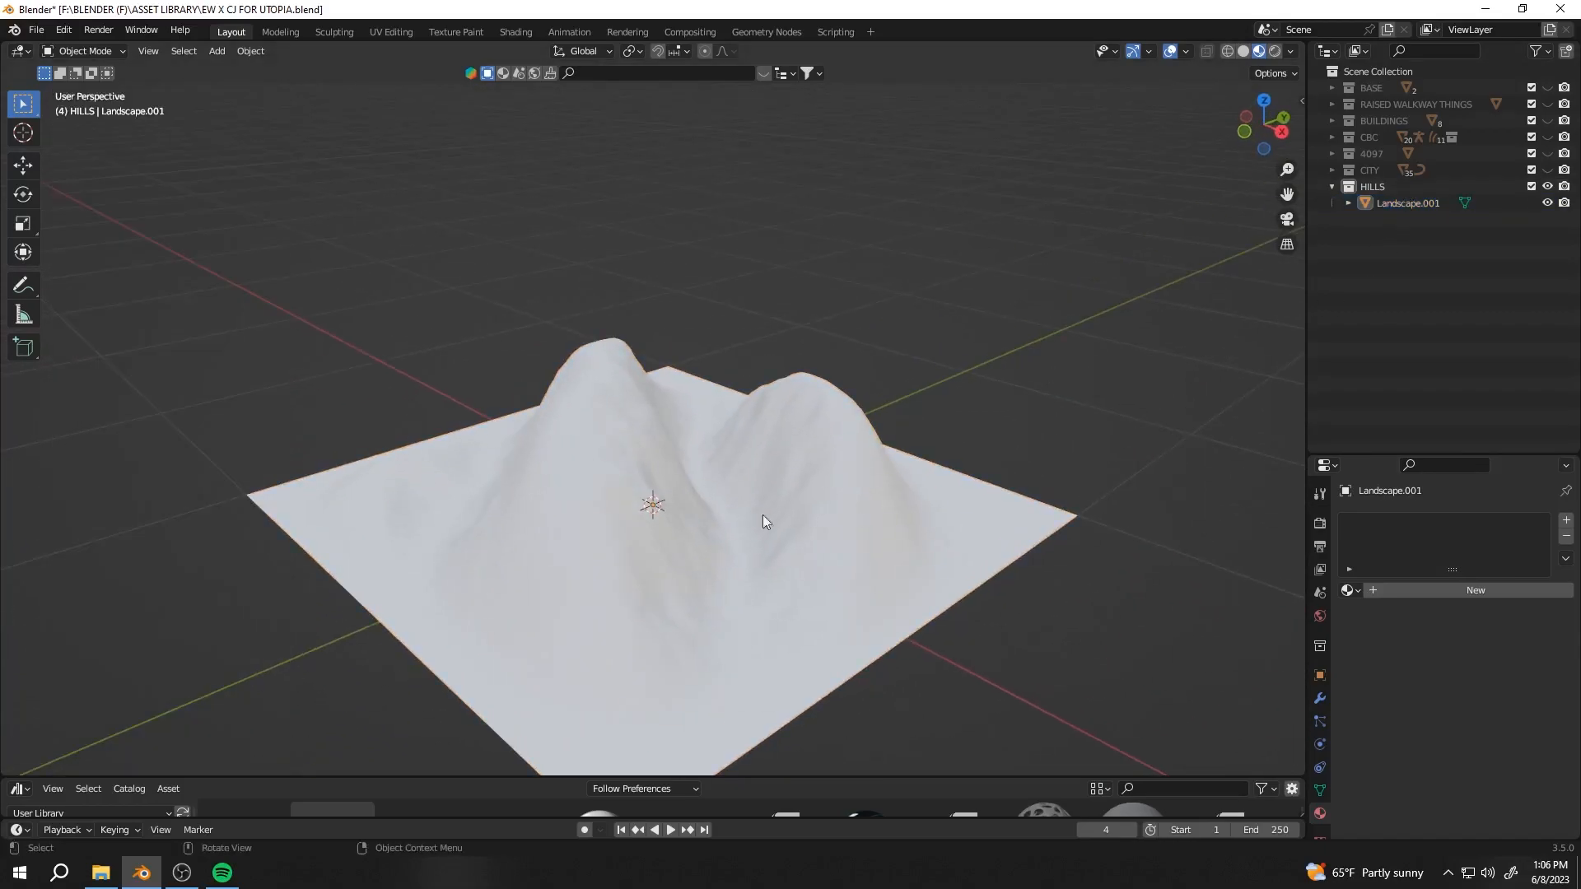
Scale up the hills landscape
{"action": "left_click", "coordinate": [826, 477]}
{"action": "scroll", "coordinate": [825, 477], "scroll_direction": "down", "scroll_amount": 8}
{"action": "key", "text": "s"}
{"action": "left_click", "coordinate": [1202, 449]}
Show all the hidden city collections again and scale the landscape by 7.932 relative to the city
{"action": "left_click_drag", "start_coordinate": [1548, 170], "coordinate": [1548, 88]}
{"action": "scroll", "coordinate": [834, 345], "scroll_direction": "down", "scroll_amount": 14}
{"action": "middle_click_drag", "start_coordinate": [898, 408], "coordinate": [761, 424]}
{"action": "key", "text": "s"}
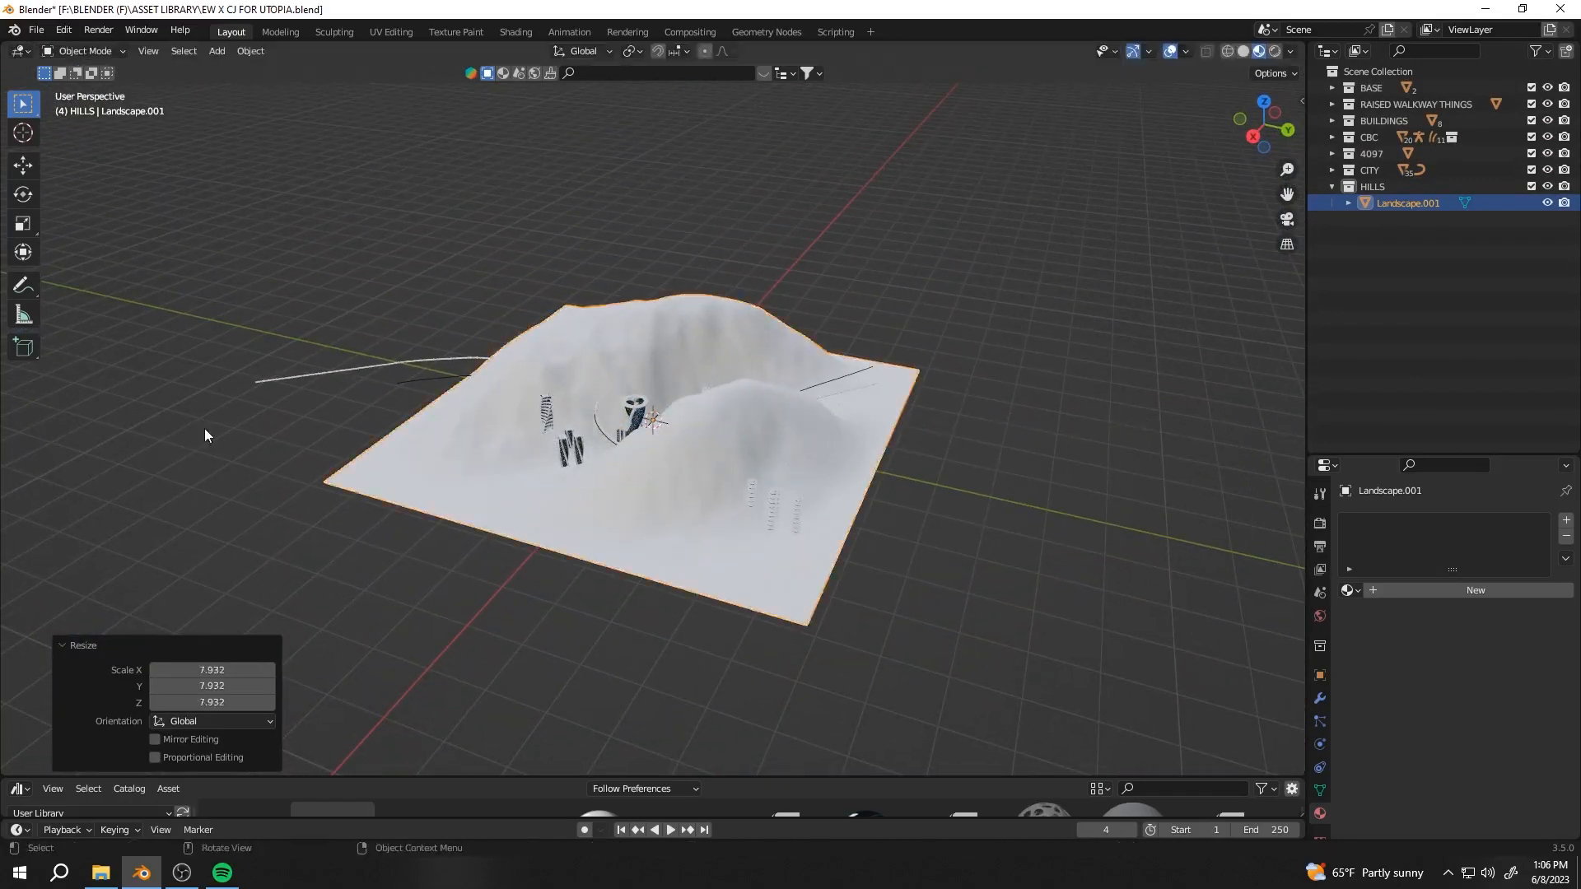
{"action": "left_click", "coordinate": [204, 428]}
{"action": "scroll", "coordinate": [205, 428], "scroll_direction": "down", "scroll_amount": 2}
{"action": "middle_click_drag", "start_coordinate": [204, 428], "coordinate": [330, 428]}
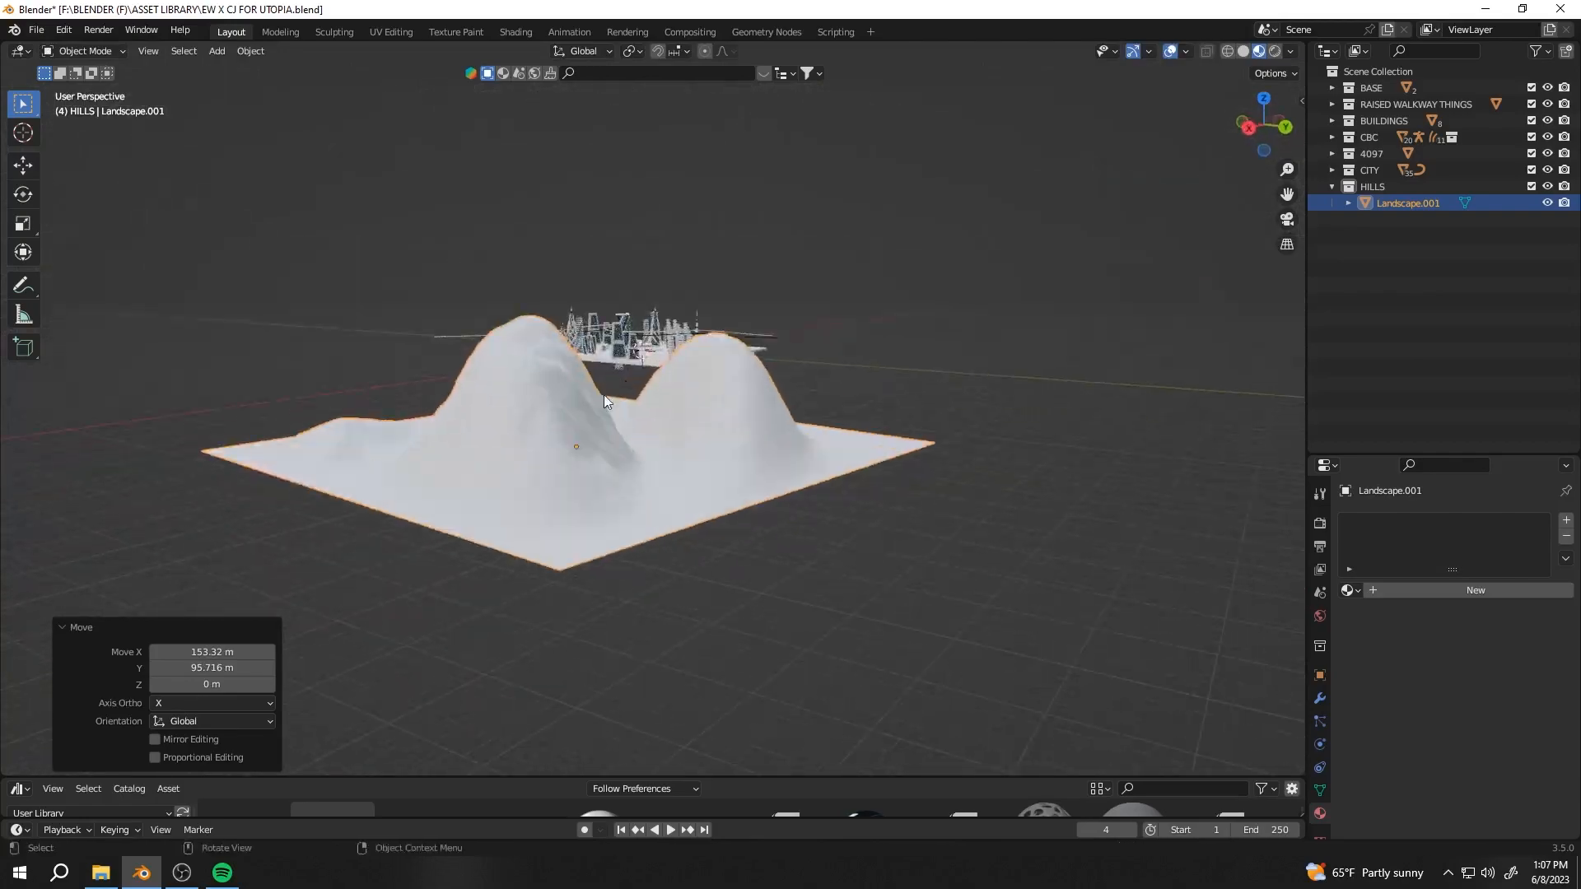
Reposition the hills landscape beyond the city base, shifting it along the X axis
{"action": "left_click", "coordinate": [926, 287]}
{"action": "scroll", "coordinate": [568, 425], "scroll_direction": "up", "scroll_amount": 6}
{"action": "left_click", "coordinate": [566, 425]}
{"action": "scroll", "coordinate": [567, 424], "scroll_direction": "down", "scroll_amount": 10}
{"action": "middle_click_drag", "start_coordinate": [761, 239], "coordinate": [788, 380]}
{"action": "scroll", "coordinate": [787, 380], "scroll_direction": "down", "scroll_amount": 4}
{"action": "left_click", "coordinate": [329, 375]}
{"action": "key", "text": "g"}
{"action": "key", "text": "x"}
{"action": "left_click", "coordinate": [922, 480]}
{"action": "scroll", "coordinate": [778, 334], "scroll_direction": "up", "scroll_amount": 5}
{"action": "middle_click_drag", "start_coordinate": [873, 494], "coordinate": [784, 303]}
{"action": "left_click", "coordinate": [778, 328]}
{"action": "scroll", "coordinate": [783, 309], "scroll_direction": "up", "scroll_amount": 6}
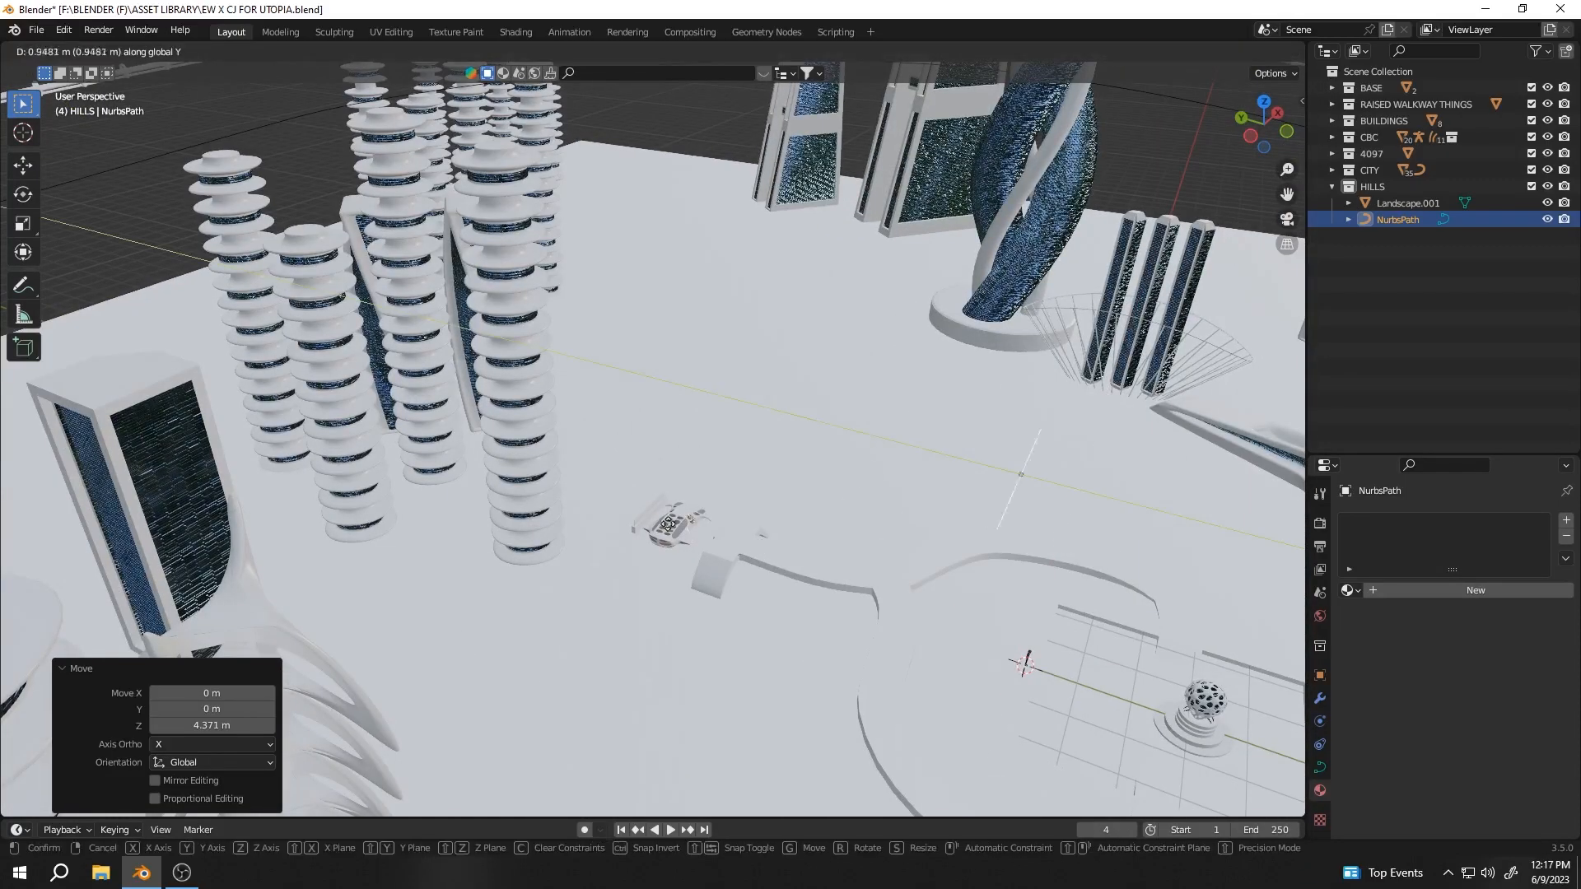
Move the NURBS path 8.2166 m along Y and position it over the docked spaceship
{"action": "left_click", "coordinate": [789, 445]}
{"action": "scroll", "coordinate": [788, 444], "scroll_direction": "up", "scroll_amount": 3}
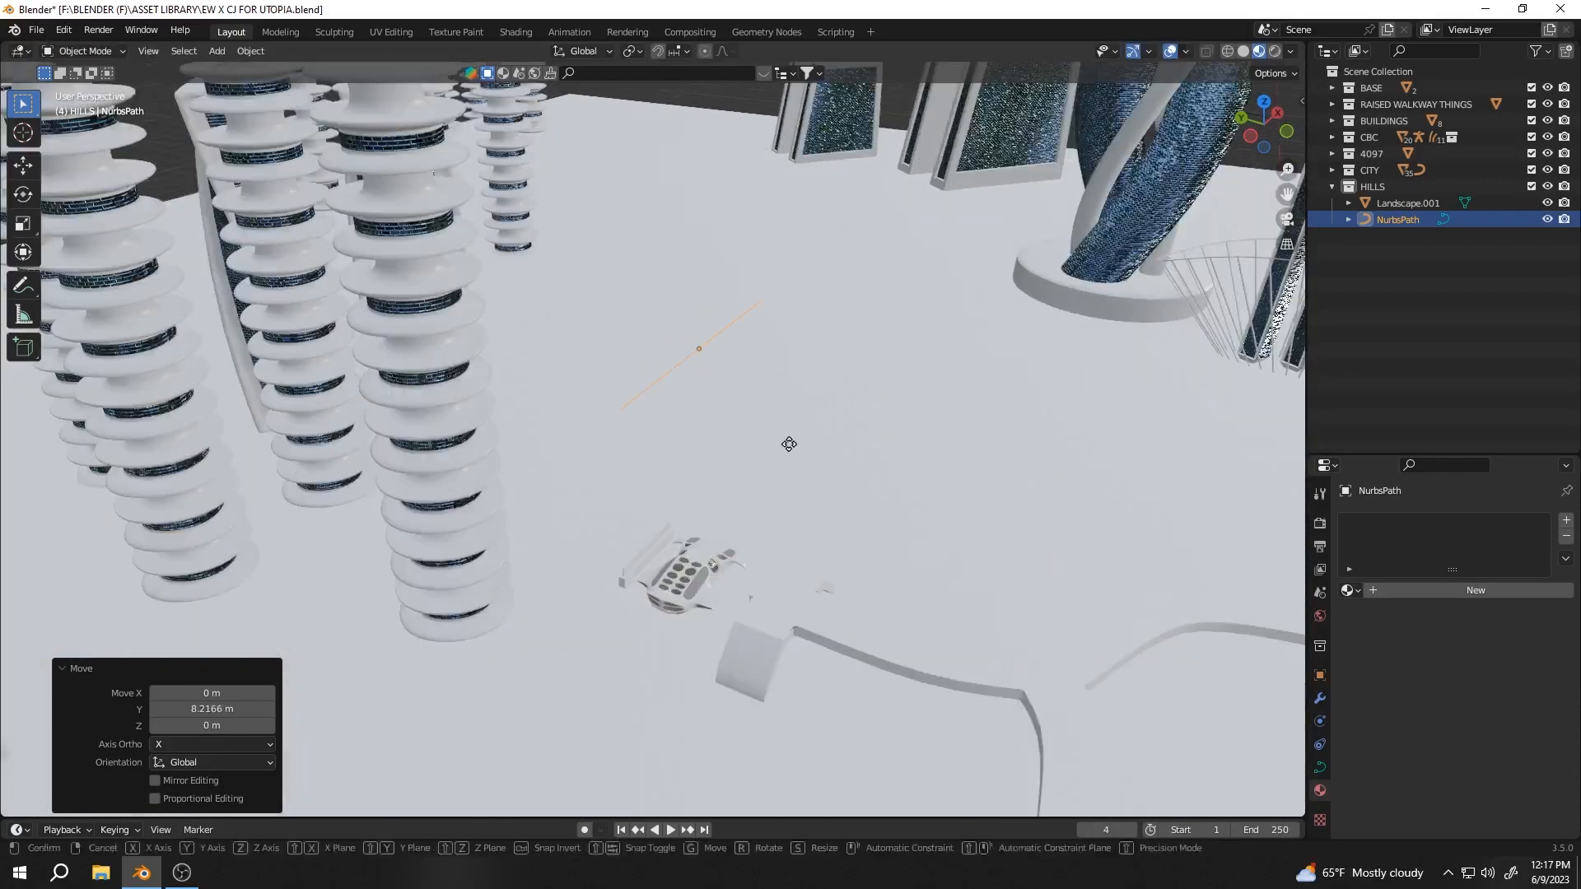
{"action": "left_click", "coordinate": [776, 659]}
{"action": "middle_click_drag", "start_coordinate": [776, 659], "coordinate": [579, 547]}
{"action": "key", "text": "KP_7"}
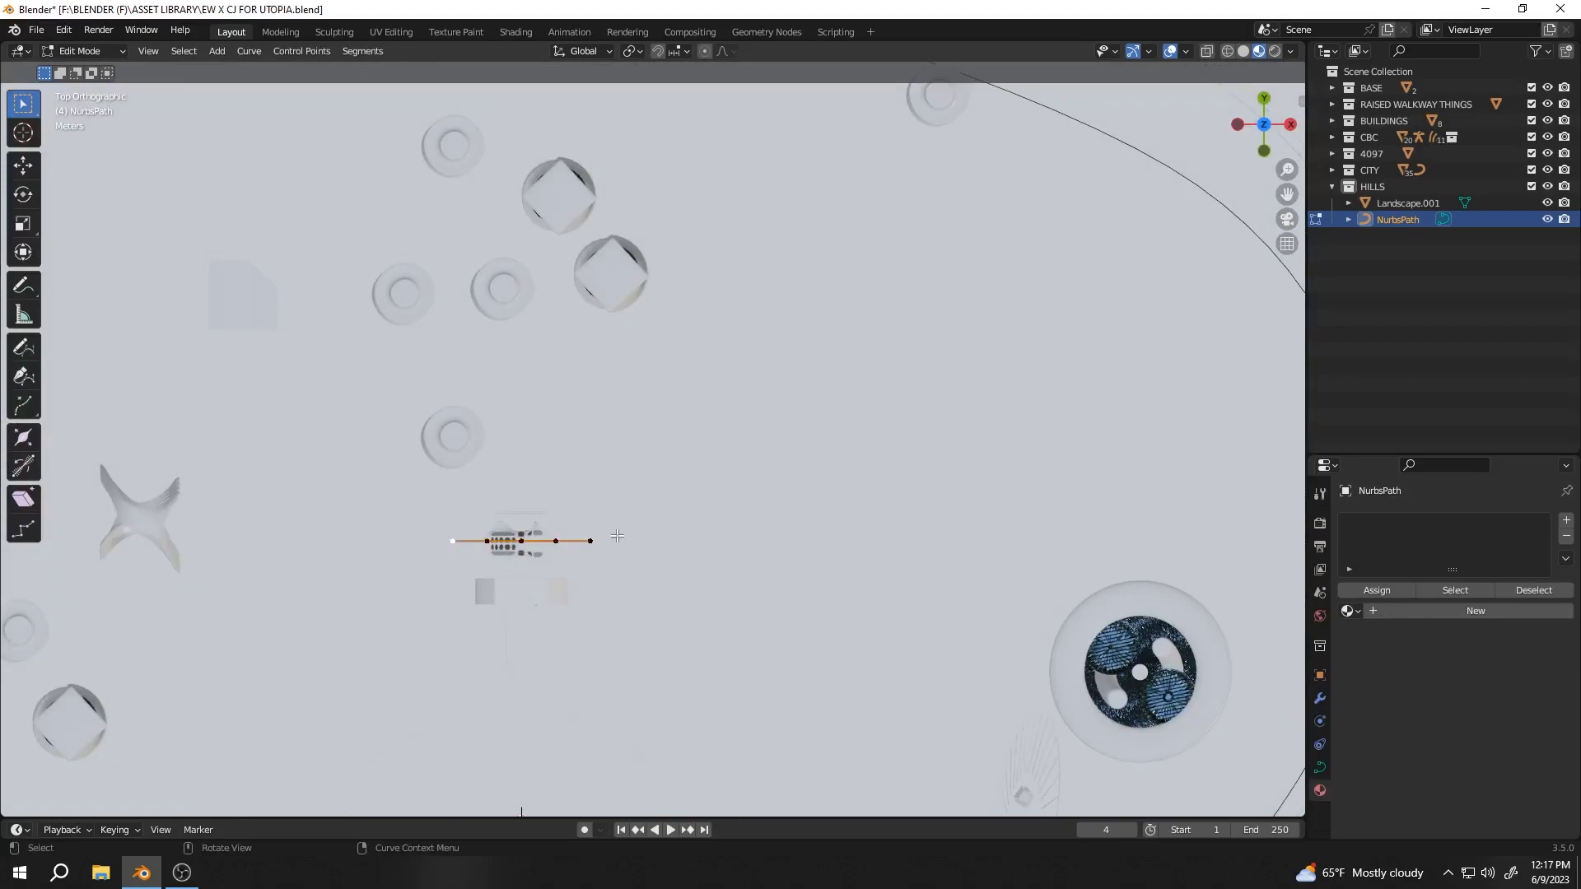
Extrude the path's end point repeatedly in a curve from the docked spaceship across the base toward the hills
{"action": "left_click", "coordinate": [521, 517]}
{"action": "scroll", "coordinate": [616, 535], "scroll_direction": "down", "scroll_amount": 6}
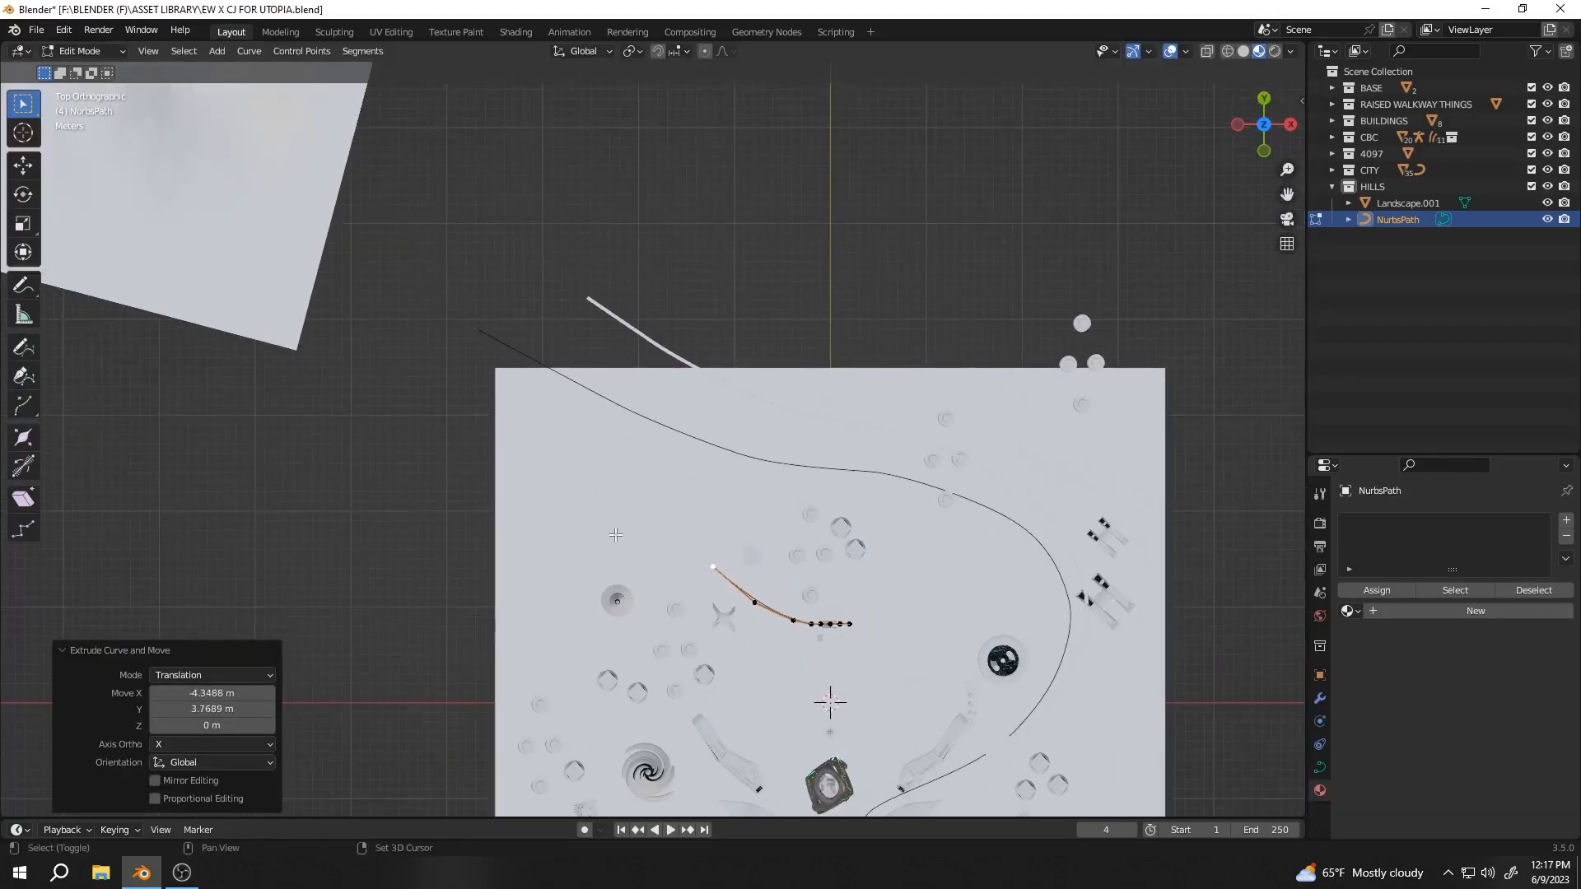
{"action": "left_click", "coordinate": [527, 428]}
{"action": "key", "text": "e"}
{"action": "left_click", "coordinate": [424, 360]}
{"action": "key", "text": "e"}
{"action": "left_click", "coordinate": [343, 431]}
{"action": "key", "text": "e"}
{"action": "left_click", "coordinate": [335, 357]}
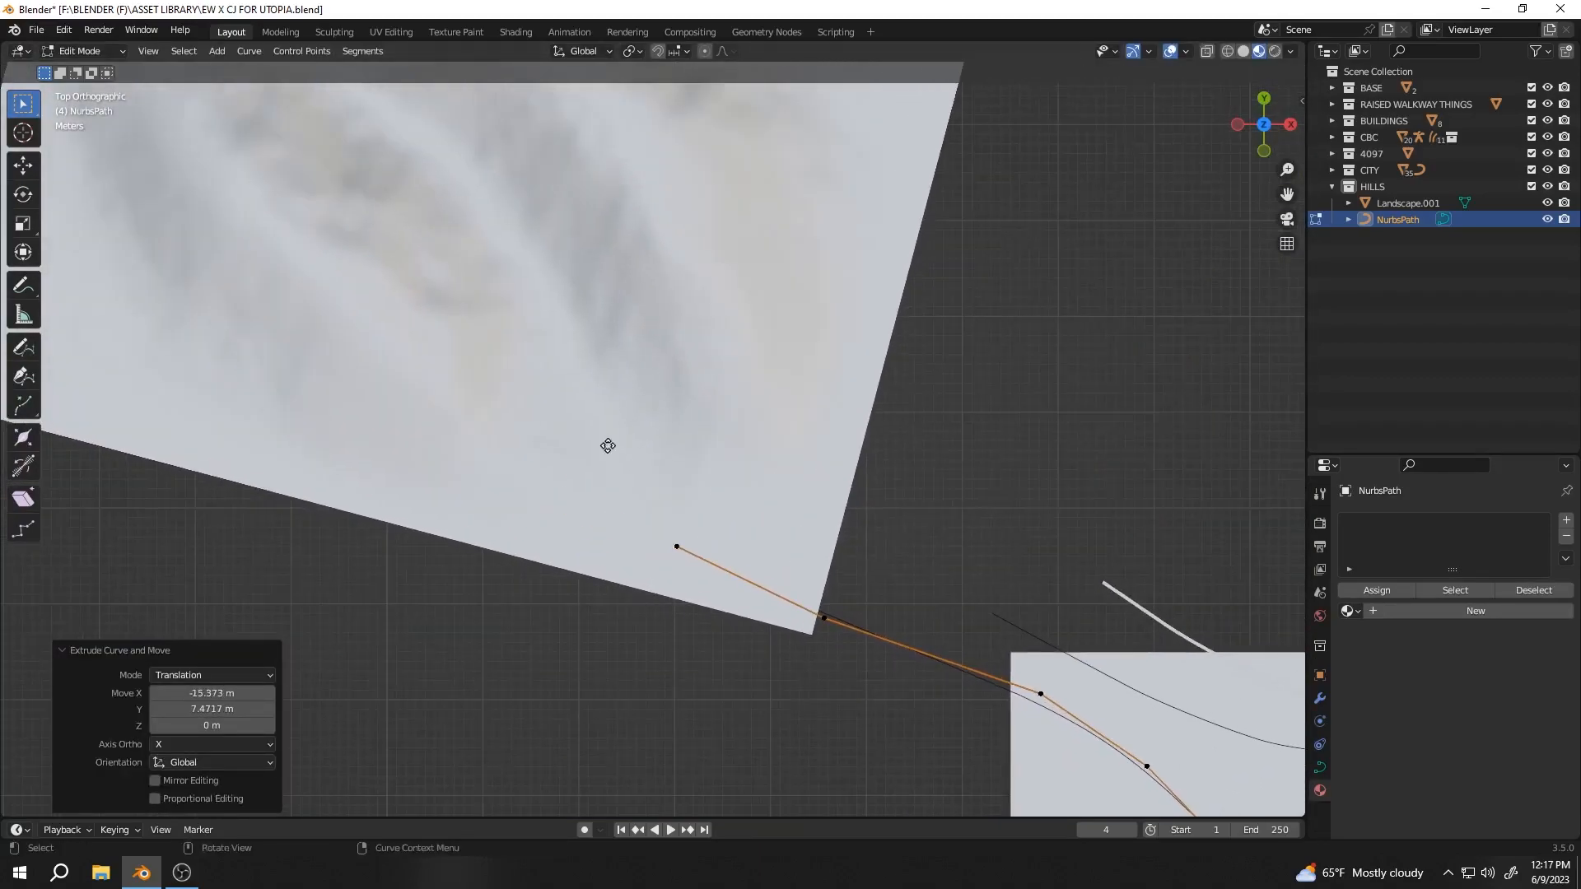
Continue extruding the path across the landscape, following the valley between the two hills
{"action": "key", "text": "e"}
{"action": "middle_click_drag", "start_coordinate": [580, 399], "coordinate": [656, 568], "text": "shift"}
{"action": "key", "text": "e"}
{"action": "left_click", "coordinate": [594, 474]}
{"action": "key", "text": "e"}
{"action": "middle_click_drag", "start_coordinate": [462, 270], "coordinate": [527, 486]}
Turn on proportional editing and raise the path's far end along Z over the hills
{"action": "key", "text": "o"}
{"action": "scroll", "coordinate": [515, 449], "scroll_direction": "down", "scroll_amount": 4}
{"action": "left_click", "coordinate": [516, 419]}
{"action": "middle_click_drag", "start_coordinate": [517, 420], "coordinate": [708, 428]}
{"action": "key", "text": "g"}
{"action": "key", "text": "z"}
{"action": "left_click", "coordinate": [878, 435]}
Raise the path a further 8.5108 m along Z using Smooth proportional falloff with a size of 117.391
{"action": "key", "text": "g"}
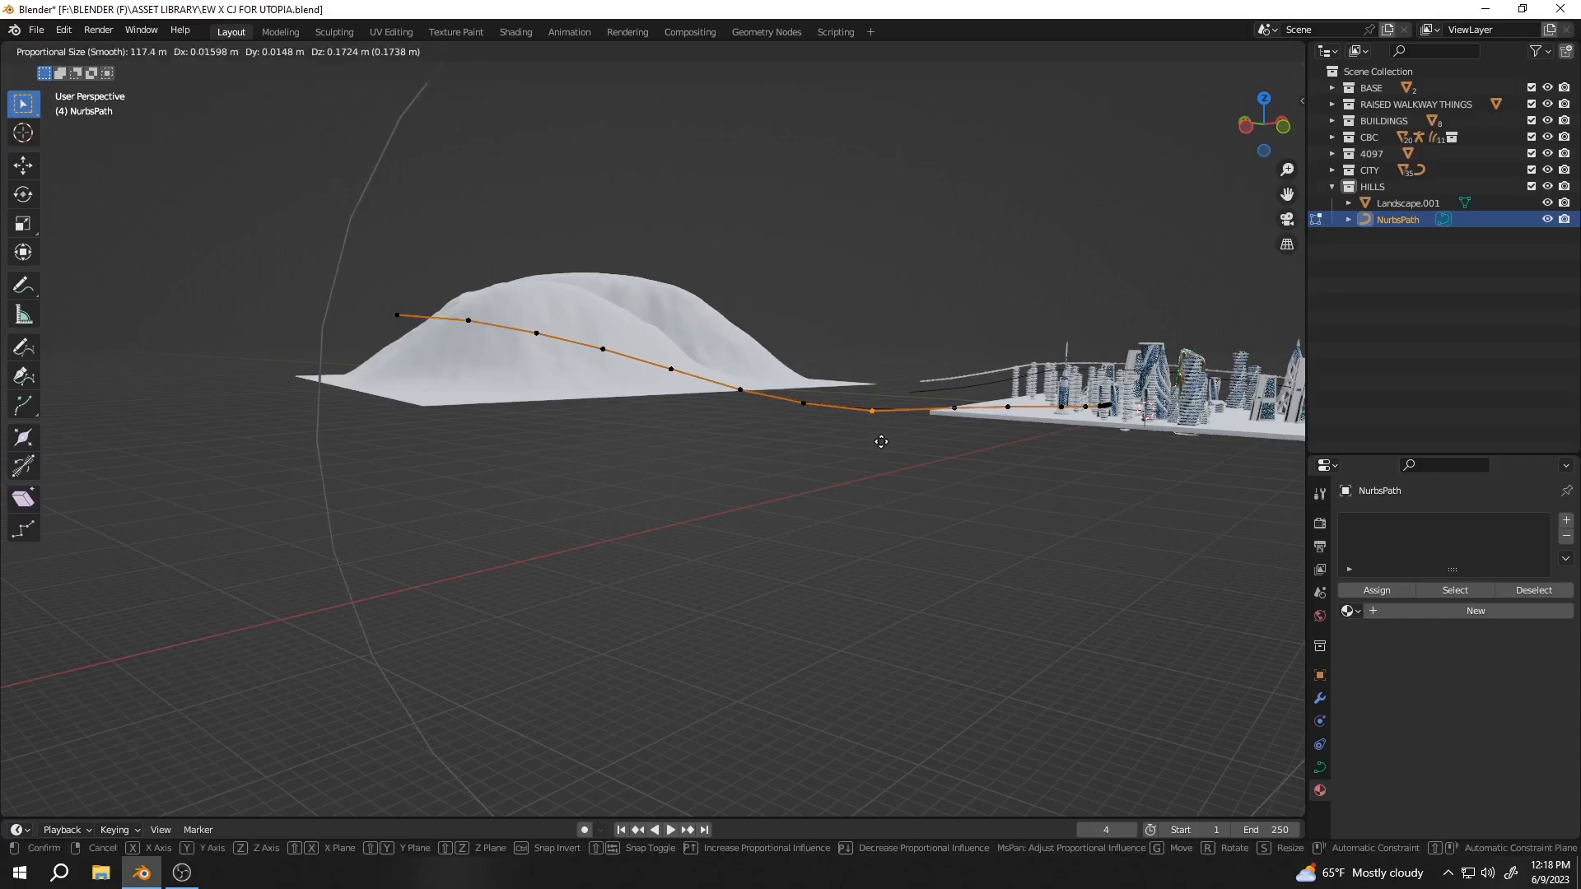
{"action": "key", "text": "z"}
{"action": "left_click", "coordinate": [881, 402]}
{"action": "middle_click_drag", "start_coordinate": [947, 401], "coordinate": [729, 460]}
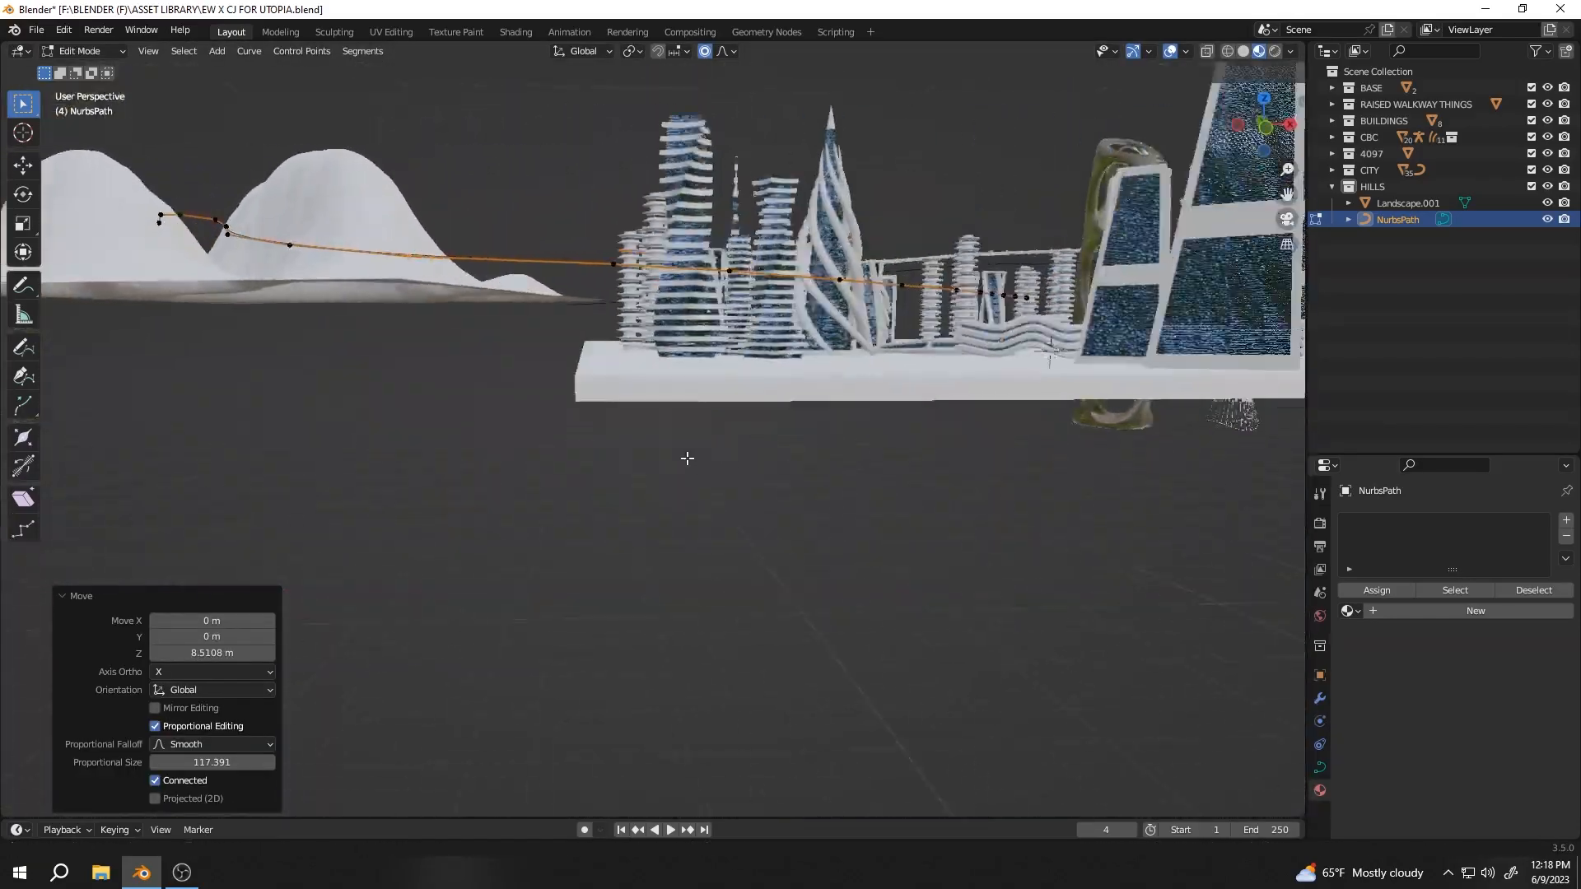
Adjust the heights of the path's points along Z between the docked spaceship and the hills
{"action": "scroll", "coordinate": [729, 460], "scroll_direction": "up", "scroll_amount": 5}
{"action": "key", "text": "g"}
{"action": "key", "text": "z"}
{"action": "scroll", "coordinate": [967, 388], "scroll_direction": "up", "scroll_amount": 1}
{"action": "left_click", "coordinate": [928, 583]}
{"action": "middle_click_drag", "start_coordinate": [928, 584], "coordinate": [867, 462]}
{"action": "scroll", "coordinate": [870, 439], "scroll_direction": "down", "scroll_amount": 4}
{"action": "key", "text": "g"}
{"action": "key", "text": "z"}
{"action": "left_click", "coordinate": [813, 447]}
{"action": "left_click", "coordinate": [867, 462]}
Duplicate the docked spaceship, move the copy to the path's far end in the hills, and raise it 13.449 m
{"action": "scroll", "coordinate": [906, 478], "scroll_direction": "up", "scroll_amount": 5}
{"action": "key", "text": "shift+d"}
{"action": "left_click", "coordinate": [870, 399]}
{"action": "scroll", "coordinate": [869, 398], "scroll_direction": "down", "scroll_amount": 4}
{"action": "key", "text": "KP_7"}
{"action": "key", "text": "g"}
{"action": "left_click", "coordinate": [815, 387]}
{"action": "middle_click_drag", "start_coordinate": [815, 387], "coordinate": [819, 415]}
{"action": "key", "text": "KP_7"}
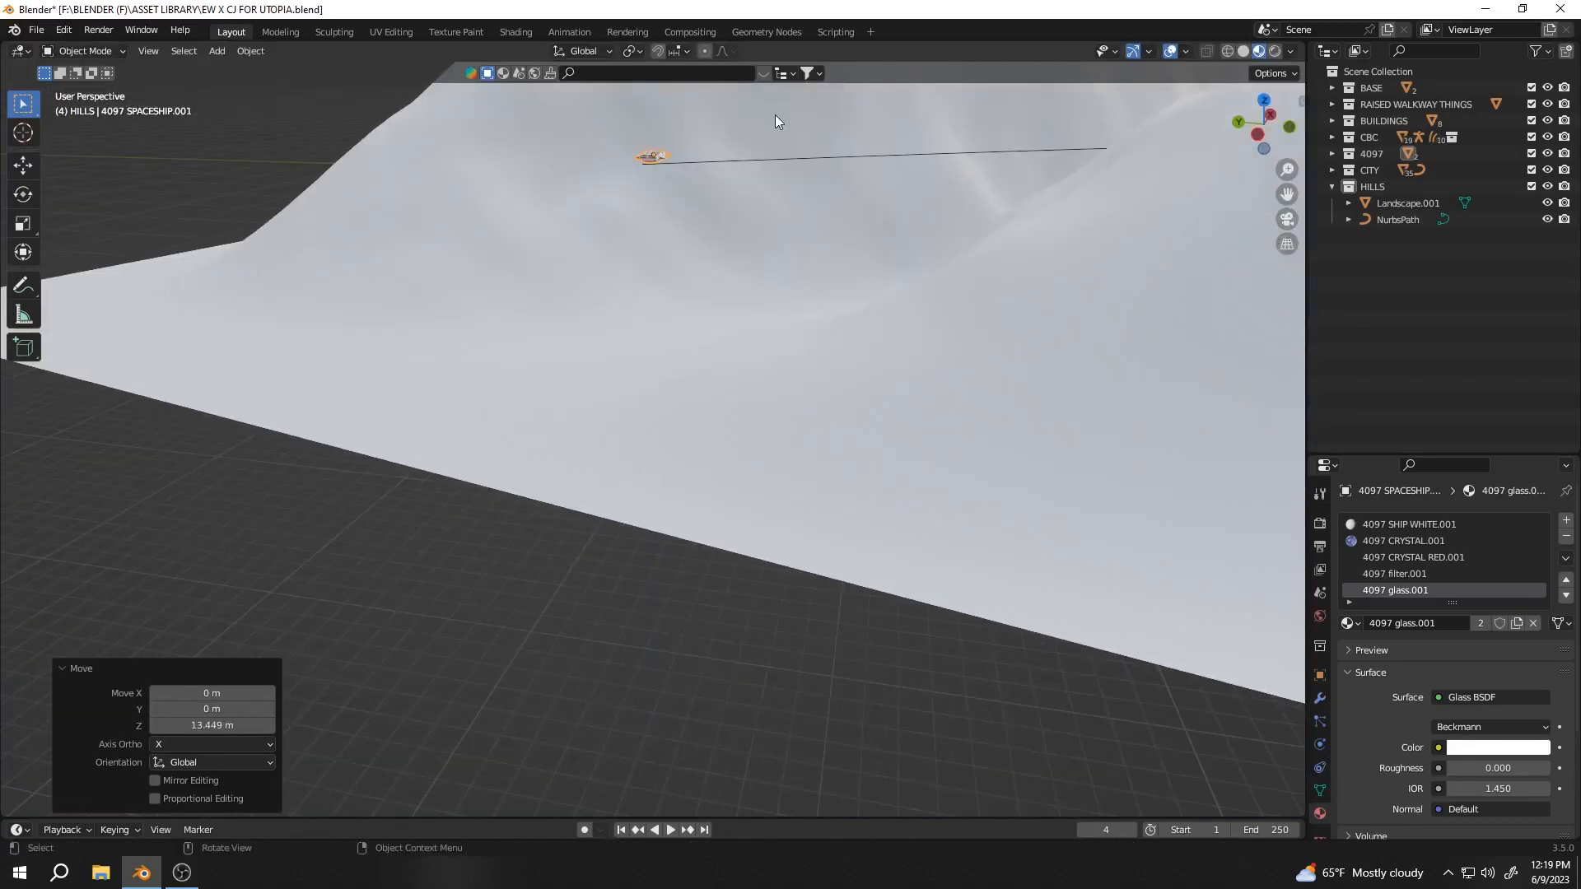
Rotate the spaceship copy by -60° about Z and fine-tune its alignment with the end of the path
{"action": "key", "text": "KP_Decimal"}
{"action": "type", "text": "r-60"}
{"action": "key", "text": "Return"}
{"action": "key", "text": "shift+KP_7"}
{"action": "scroll", "coordinate": [576, 478], "scroll_direction": "up", "scroll_amount": 5}
{"action": "key", "text": "r"}
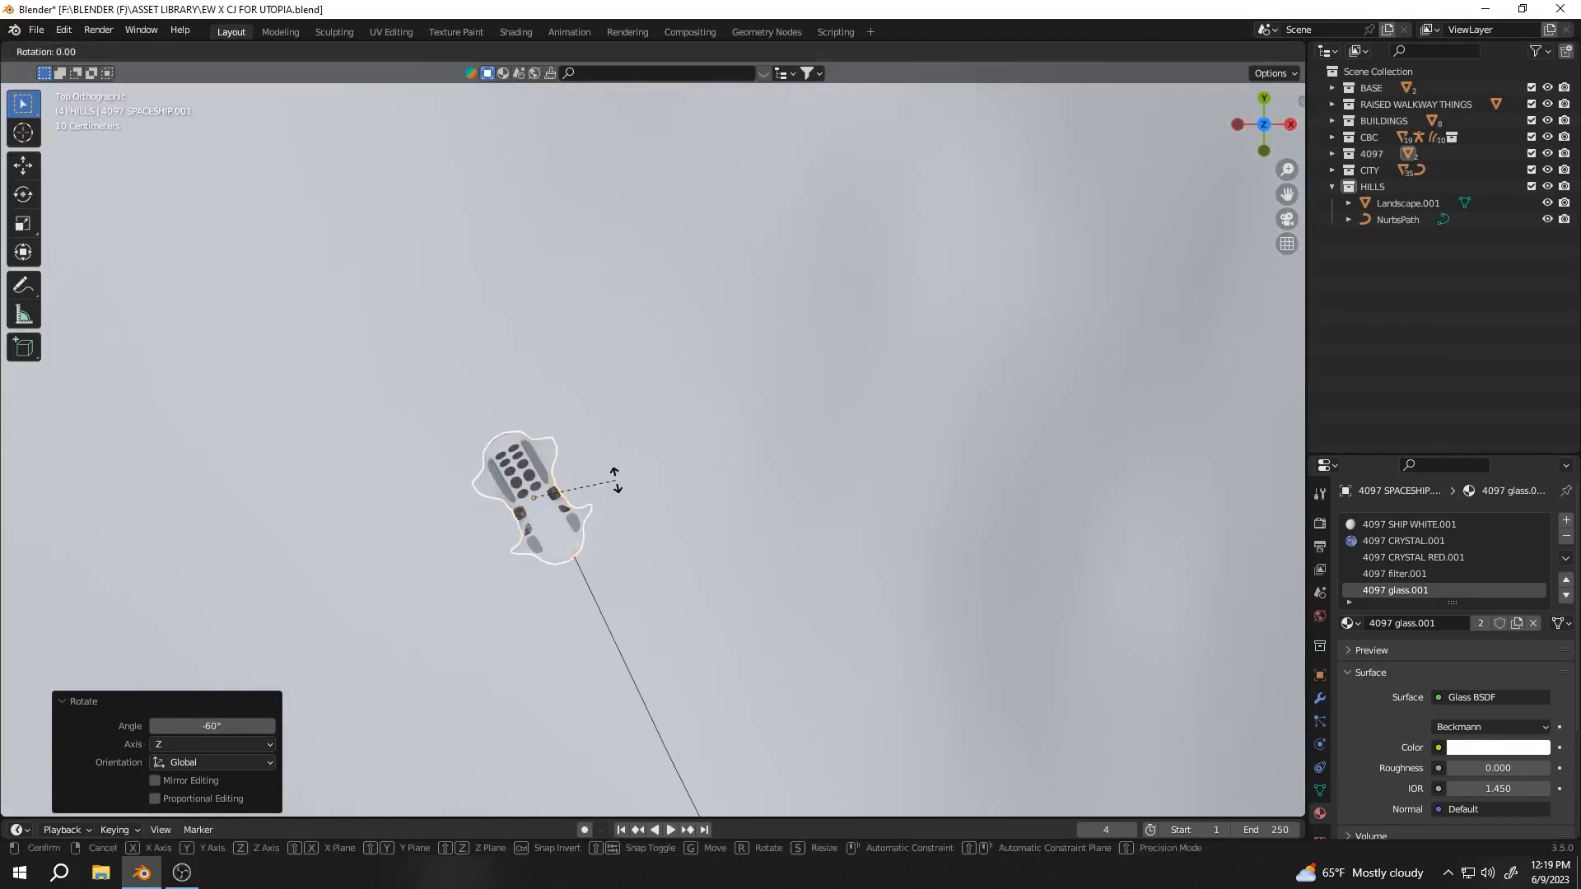
{"action": "key", "text": "x"}
{"action": "left_click", "coordinate": [628, 494]}
{"action": "middle_click_drag", "start_coordinate": [629, 494], "coordinate": [910, 321]}
Save the file and insert a Location, Rotation & Scale keyframe on the spaceship copy
{"action": "left_click", "coordinate": [36, 30]}
{"action": "left_click", "coordinate": [74, 138]}
{"action": "key", "text": "i"}
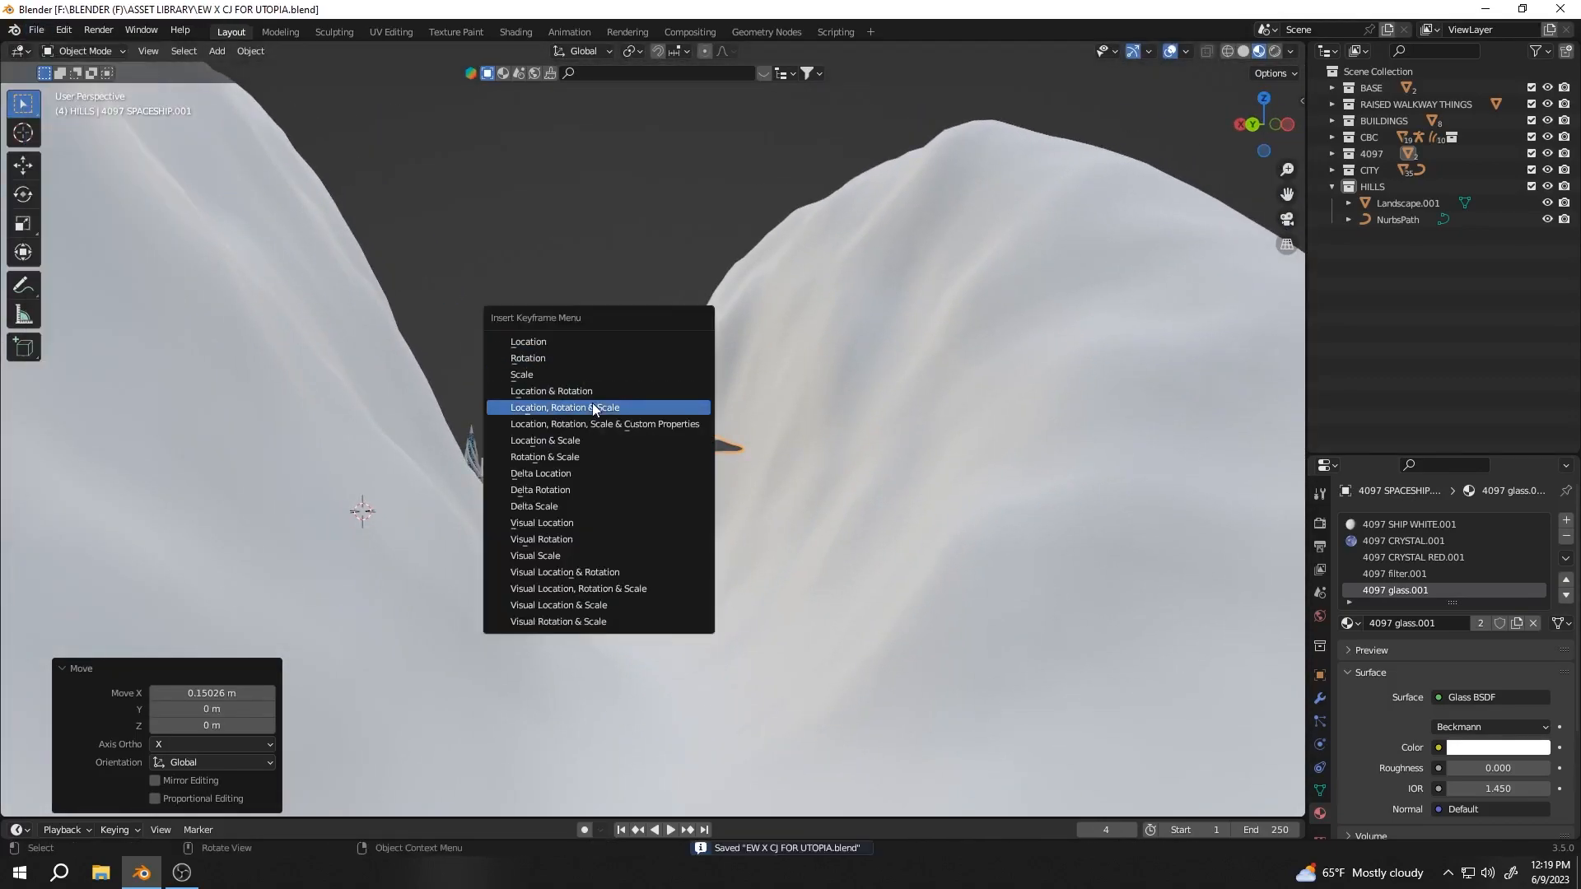
{"action": "left_click", "coordinate": [535, 399]}
{"action": "left_click", "coordinate": [1319, 698]}
{"action": "left_click_drag", "start_coordinate": [1367, 547], "coordinate": [1375, 556]}
{"action": "left_click", "coordinate": [1413, 520]}
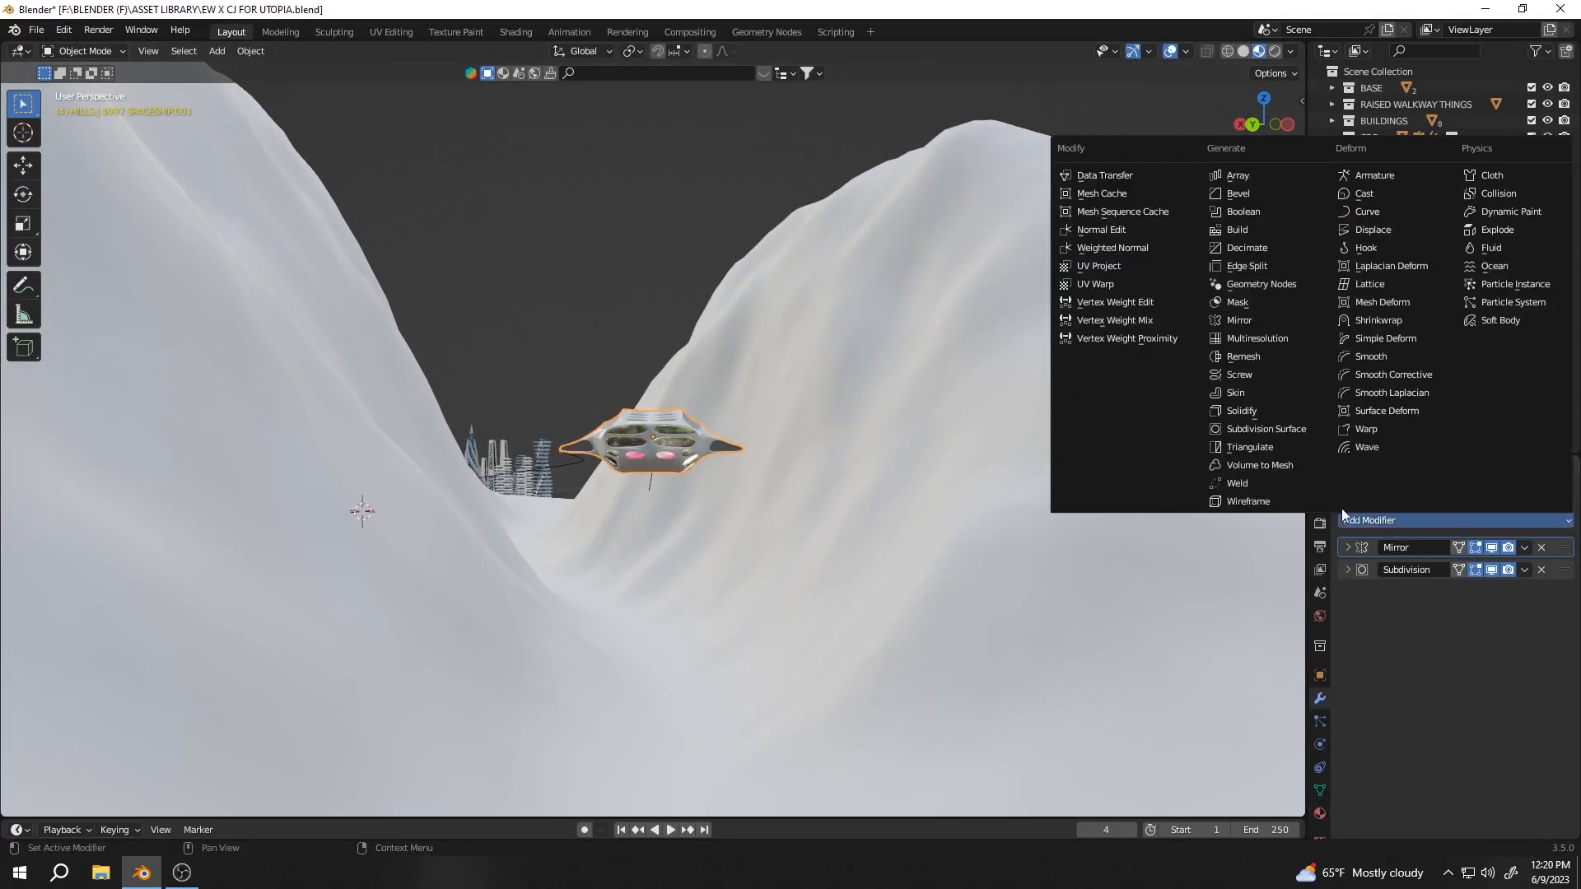
{"action": "left_click", "coordinate": [1320, 745]}
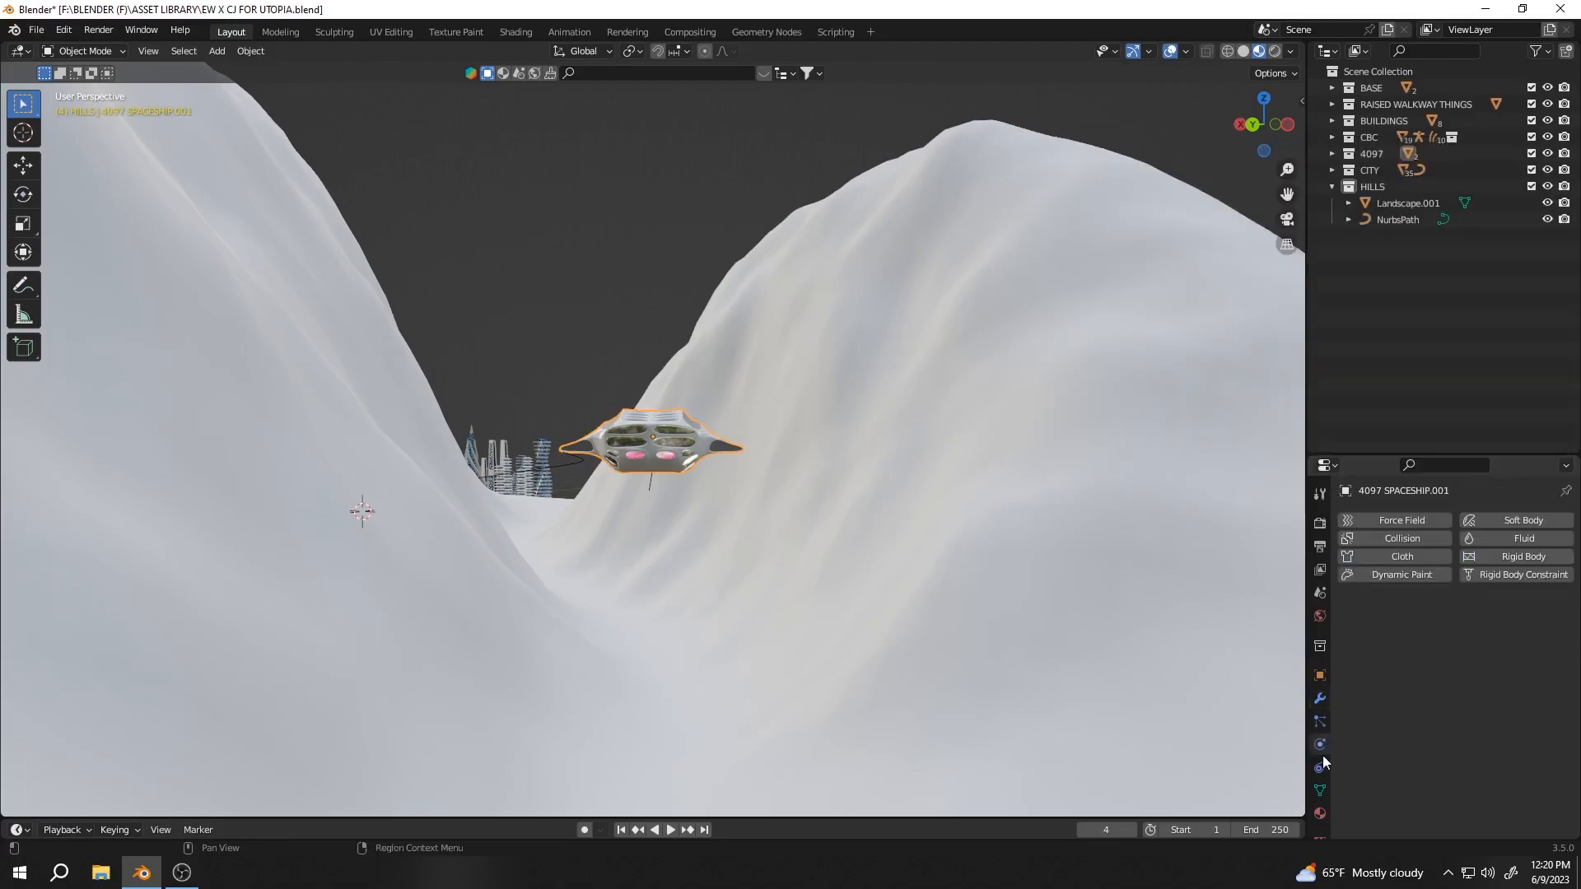
Add a Follow Path constraint to the spaceship copy with NurbsPath as its target
{"action": "left_click", "coordinate": [1320, 768]}
{"action": "left_click", "coordinate": [1392, 521]}
{"action": "left_click", "coordinate": [1515, 638]}
{"action": "scroll", "coordinate": [923, 525], "scroll_direction": "down", "scroll_amount": 6}
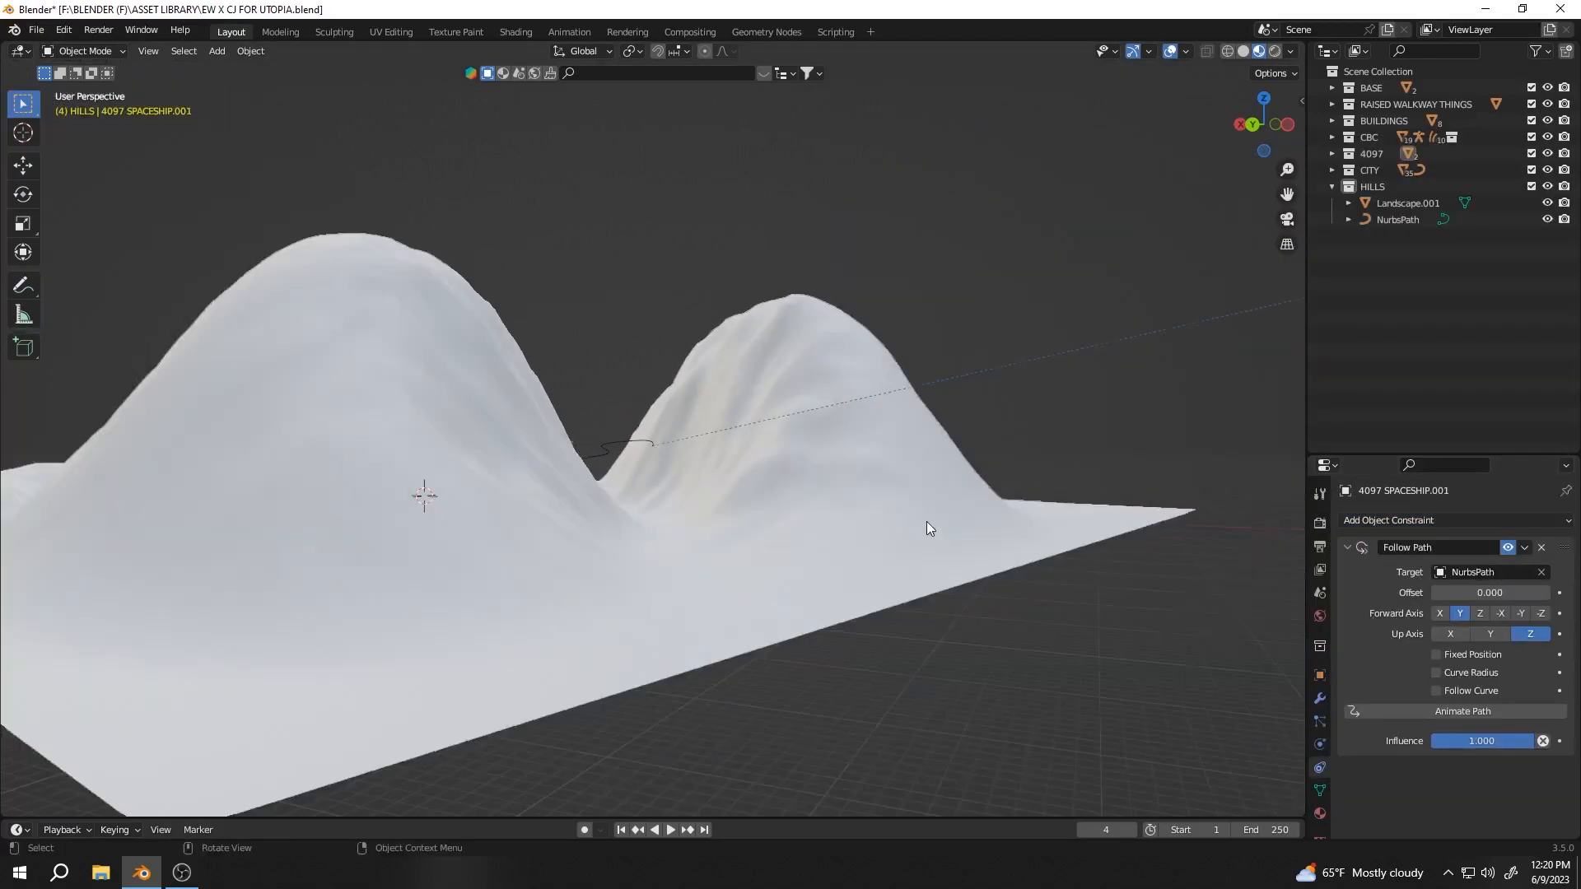
{"action": "scroll", "coordinate": [690, 500], "scroll_direction": "up", "scroll_amount": 6}
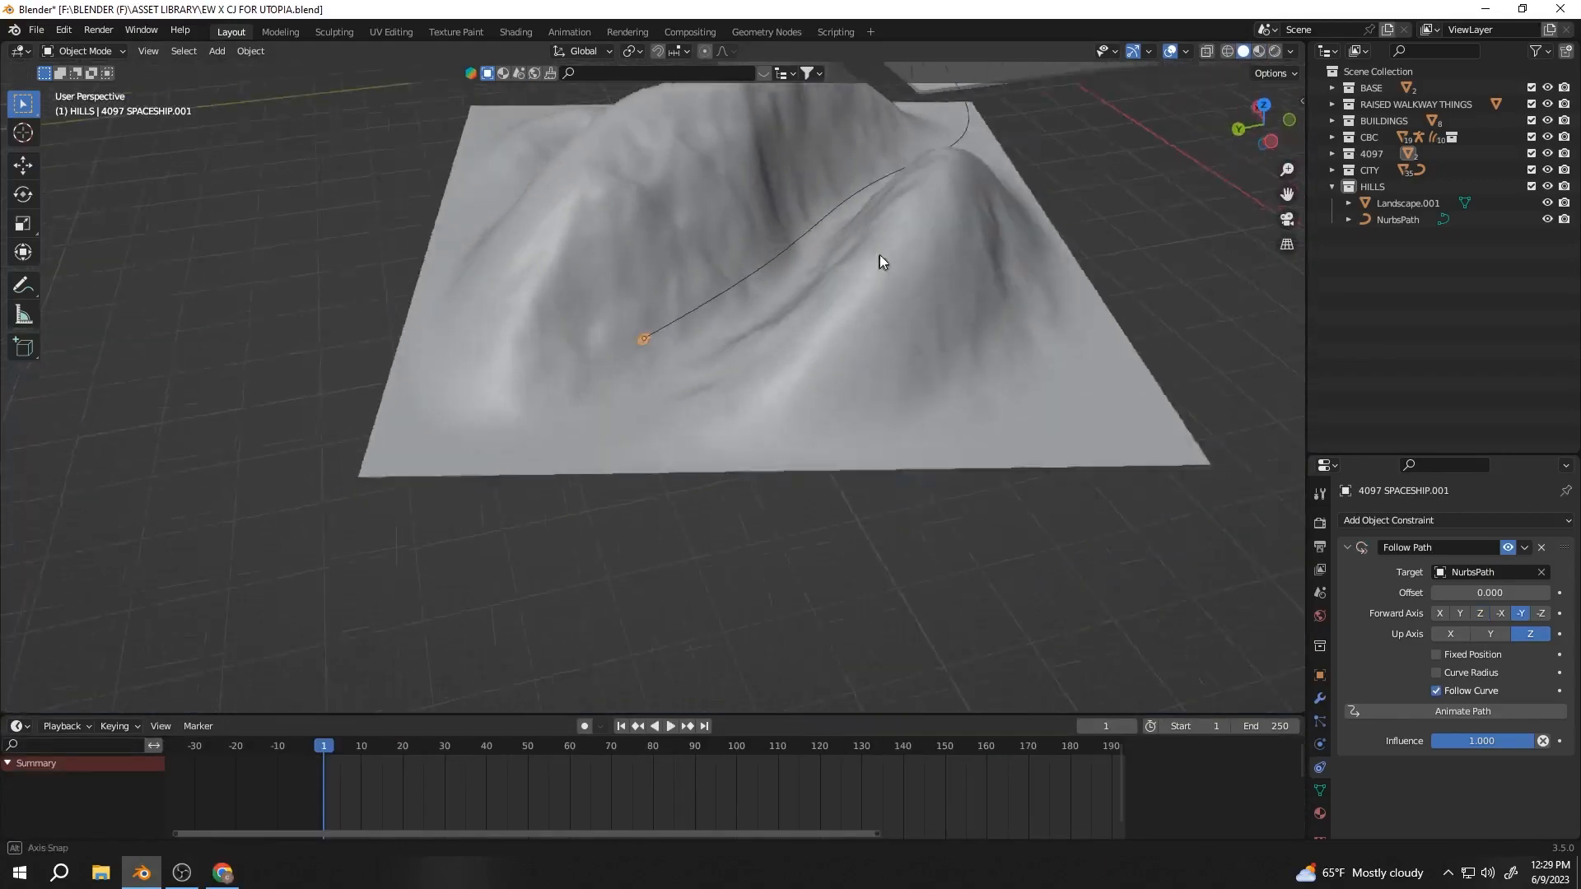
Play back the animation to check the spaceship's flight along the path between the hills
{"action": "middle_click_drag", "start_coordinate": [879, 254], "coordinate": [861, 284]}
{"action": "key", "text": "KP_Decimal"}
{"action": "key", "text": "space"}
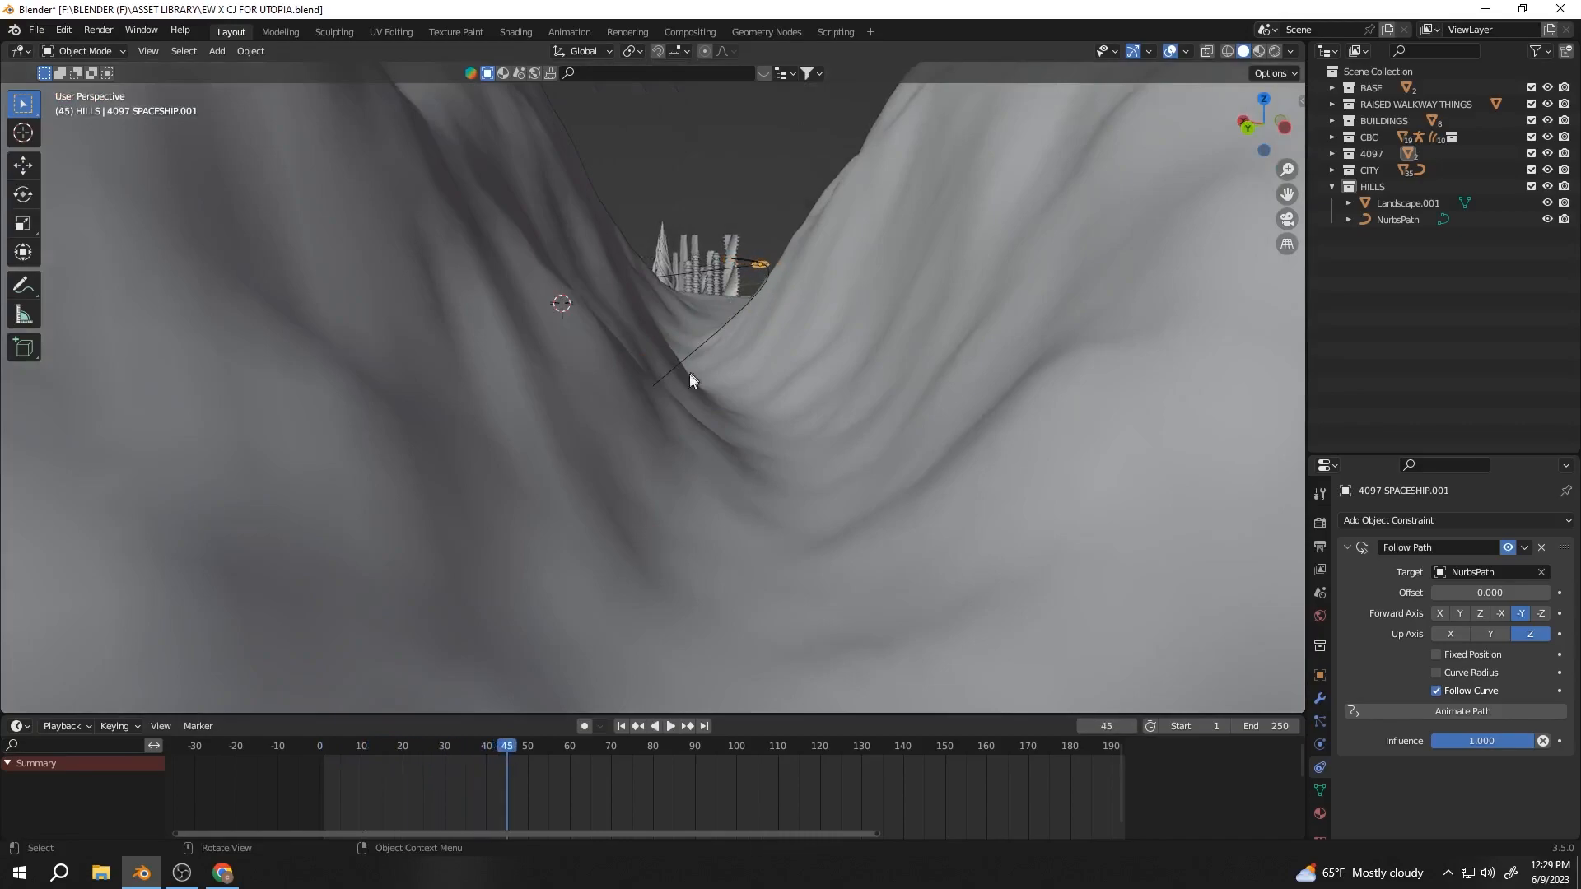
{"action": "key", "text": "Escape"}
Add a Plain Axes empty at the world origin in the top view
{"action": "key", "text": "KP_7"}
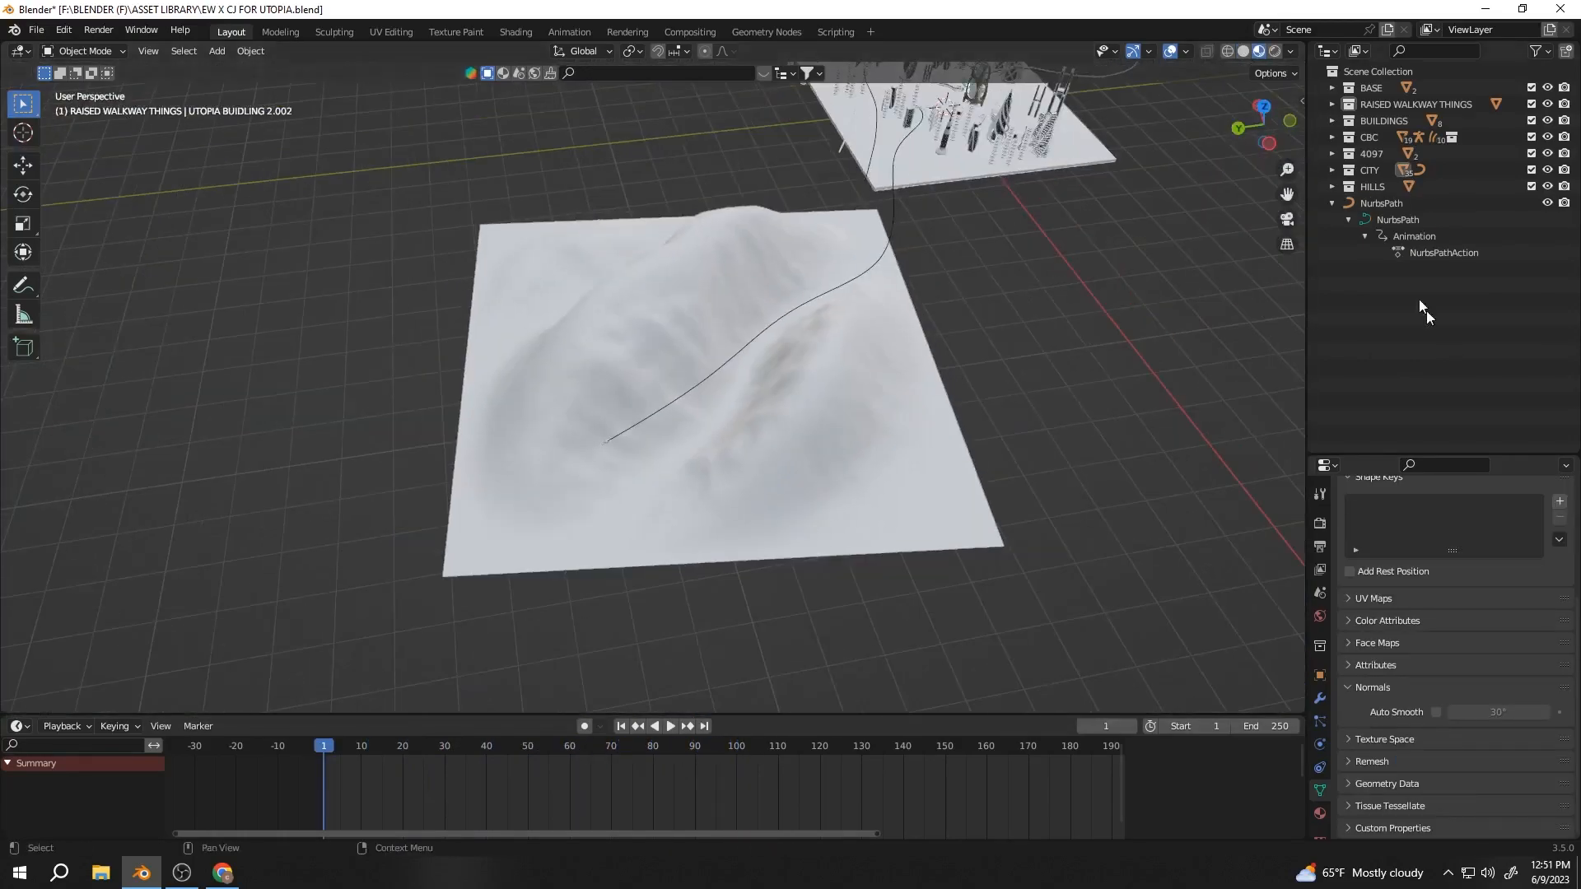
{"action": "key", "text": "Home"}
{"action": "key", "text": "shift+a"}
{"action": "left_click", "coordinate": [918, 407]}
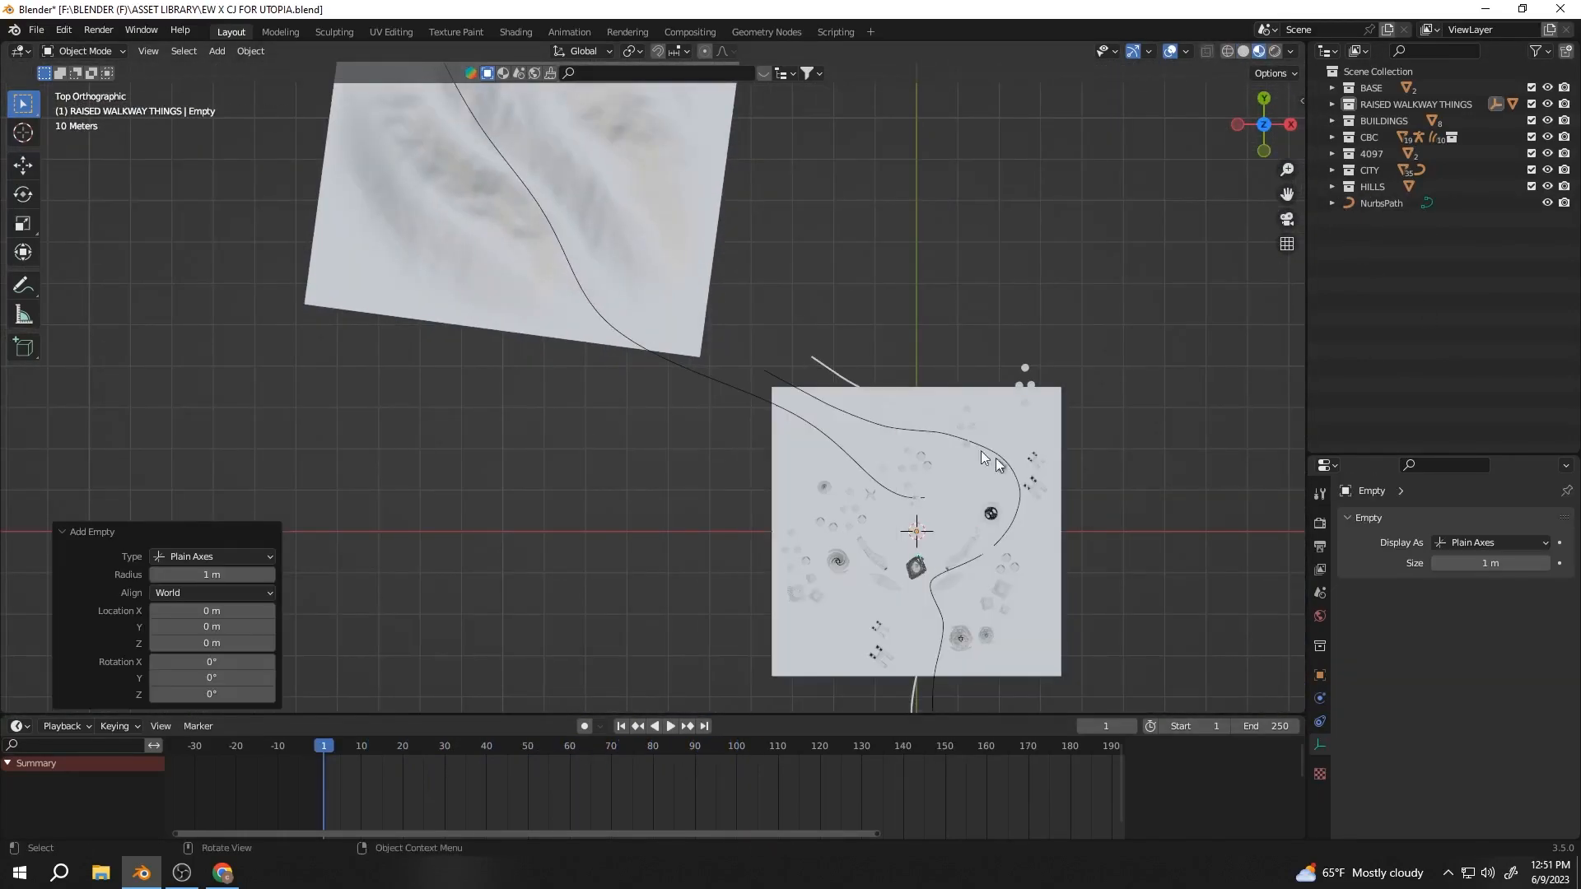
Move the empty to the spaceship copy in the hills and raise it 13.974 m along Z
{"action": "key", "text": "g"}
{"action": "left_click", "coordinate": [569, 81]}
{"action": "key", "text": "KP_Decimal"}
{"action": "middle_click_drag", "start_coordinate": [527, 338], "coordinate": [620, 376]}
{"action": "scroll", "coordinate": [620, 376], "scroll_direction": "down", "scroll_amount": 7}
{"action": "key", "text": "g"}
{"action": "key", "text": "z"}
{"action": "left_click", "coordinate": [611, 239]}
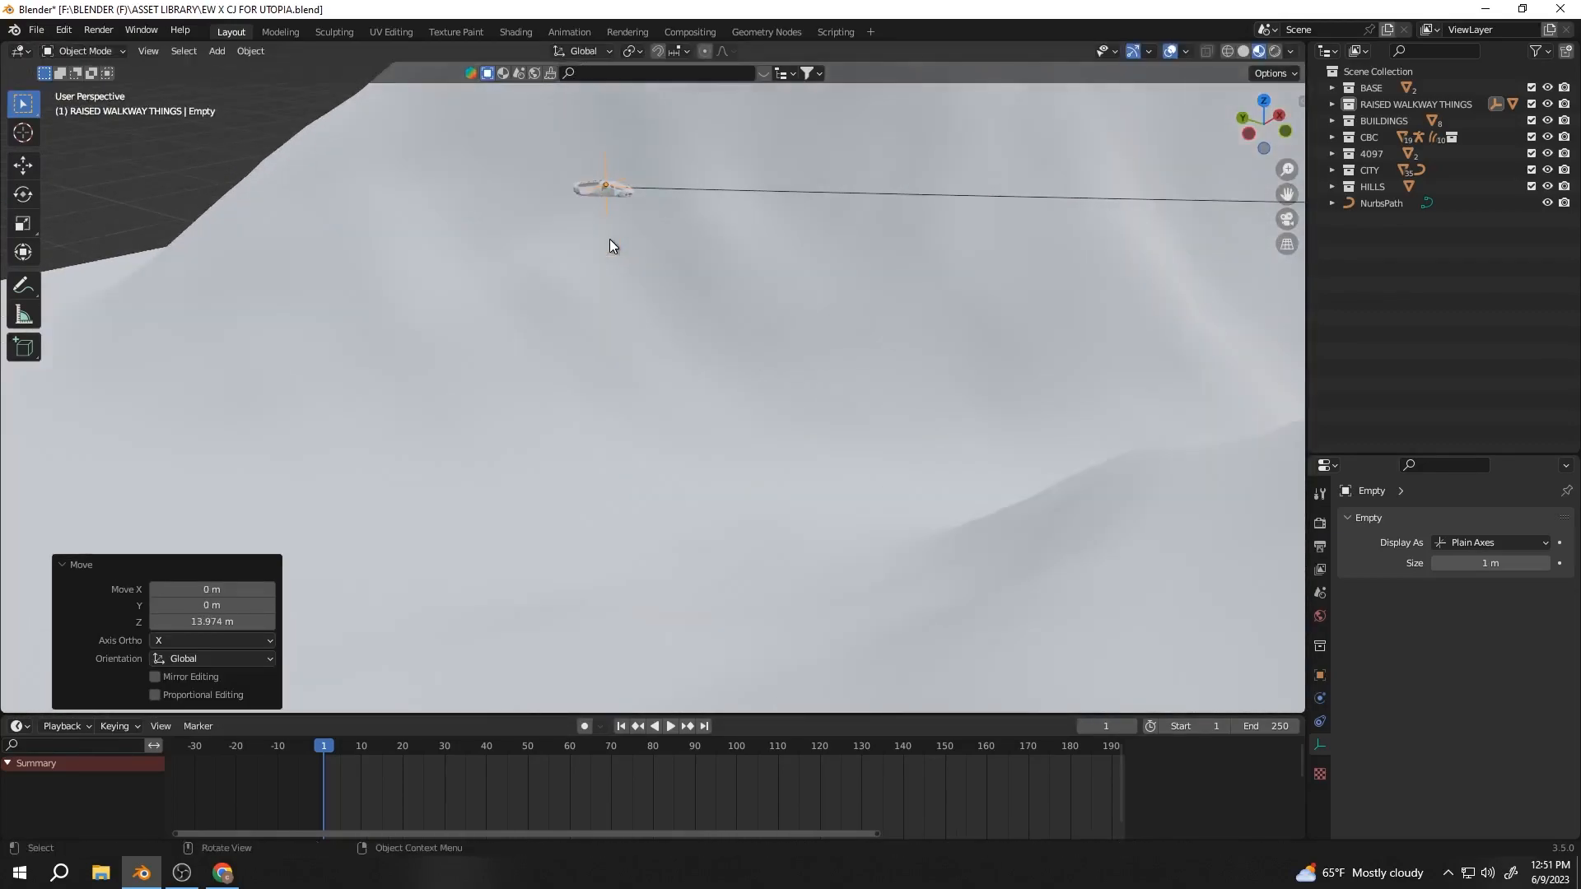
Rotate the empty 25° about Z in the top view to line it up with the spaceship copy
{"action": "middle_click_drag", "start_coordinate": [611, 239], "coordinate": [669, 384]}
{"action": "key", "text": "KP_7"}
{"action": "type", "text": "rz25"}
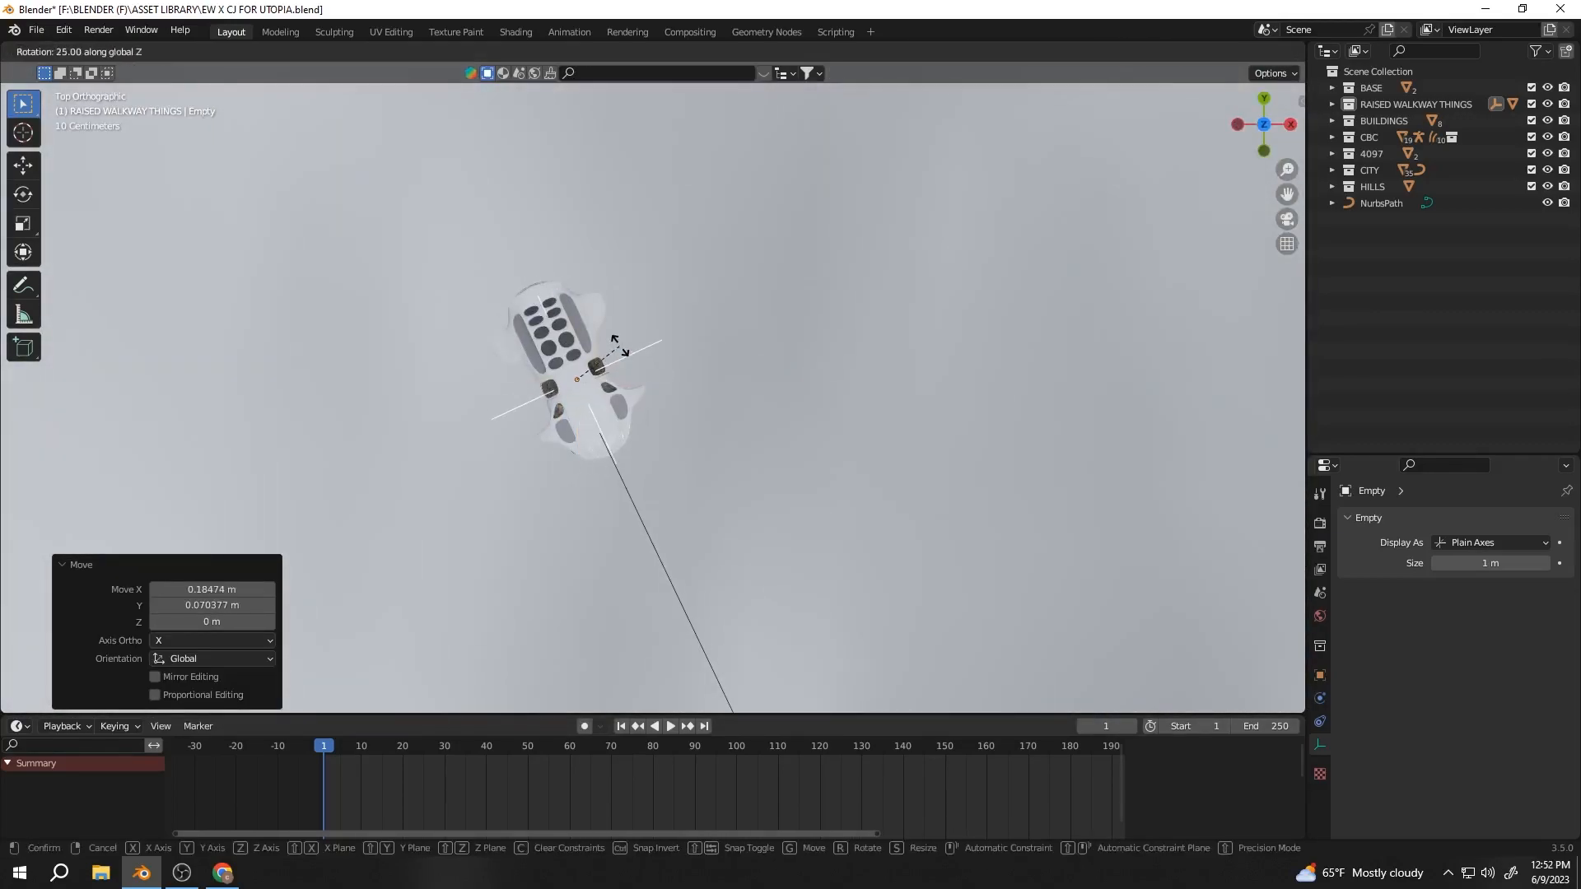
{"action": "key", "text": "Return"}
{"action": "middle_click_drag", "start_coordinate": [552, 314], "coordinate": [691, 388]}
{"action": "left_click", "coordinate": [657, 452]}
{"action": "left_click", "coordinate": [331, 747]}
{"action": "left_click_drag", "start_coordinate": [331, 747], "coordinate": [324, 747]}
Add a camera and move it from RAISED WALKWAY THINGS directly into the Scene Collection
{"action": "scroll", "coordinate": [960, 275], "scroll_direction": "down", "scroll_amount": 2}
{"action": "key", "text": "shift+a"}
{"action": "left_click", "coordinate": [953, 360]}
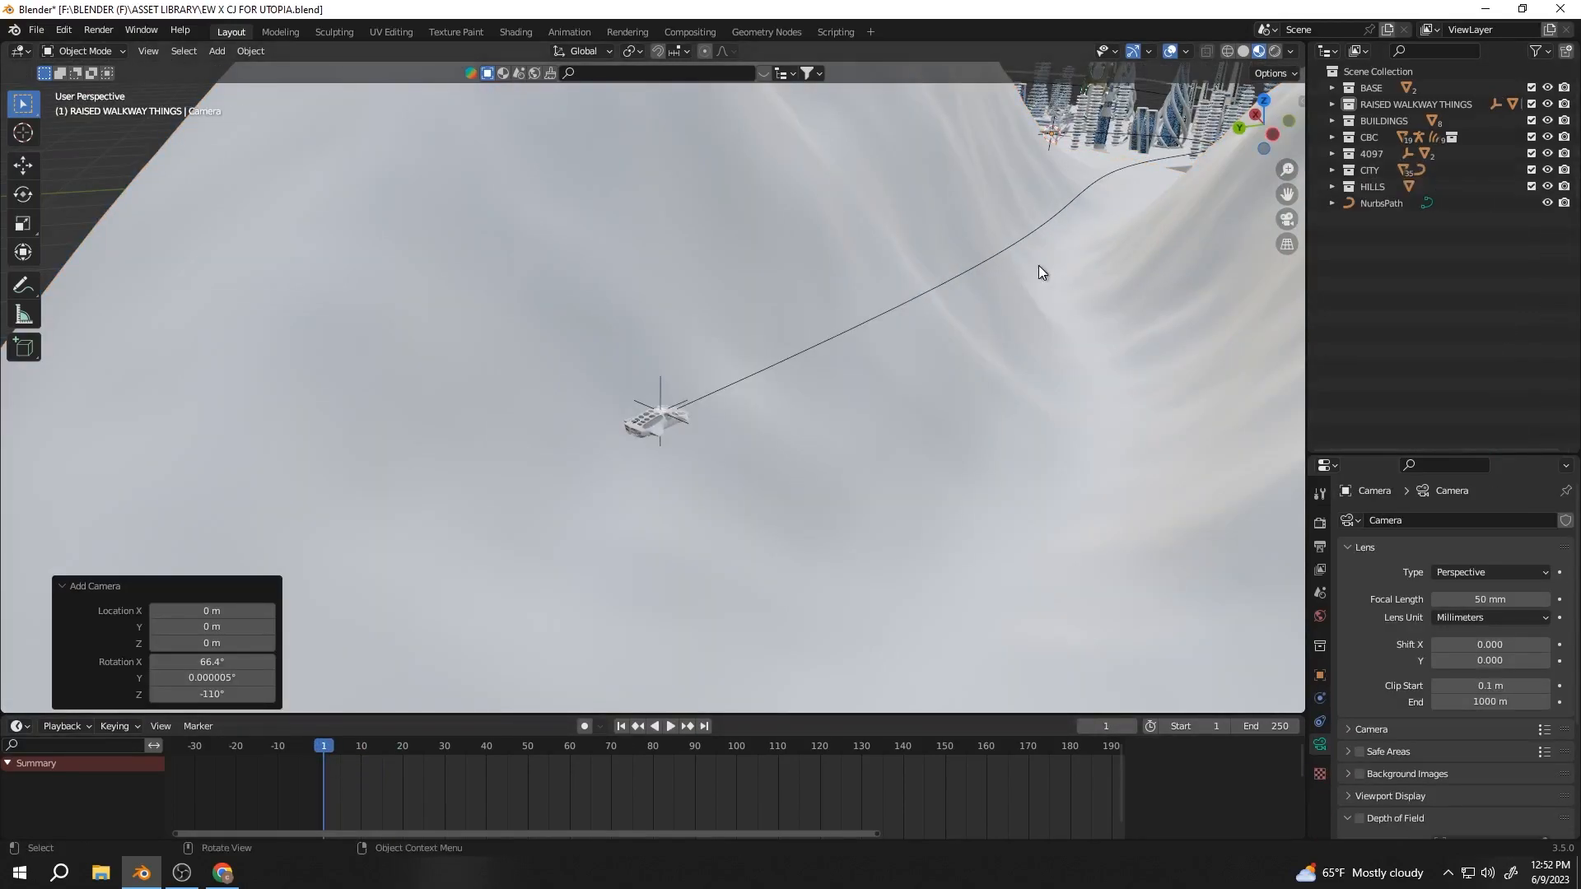
{"action": "key", "text": "KP_Decimal"}
{"action": "scroll", "coordinate": [732, 465], "scroll_direction": "up", "scroll_amount": 1}
{"action": "left_click", "coordinate": [658, 422]}
{"action": "left_click", "coordinate": [659, 421]}
{"action": "left_click_drag", "start_coordinate": [1524, 105], "coordinate": [1391, 72]}
Frame the spaceship with the city beyond it and align the camera to that view
{"action": "scroll", "coordinate": [1062, 251], "scroll_direction": "down", "scroll_amount": 15}
{"action": "middle_click_drag", "start_coordinate": [765, 324], "coordinate": [914, 381], "text": "shift"}
{"action": "key", "text": "KP_0"}
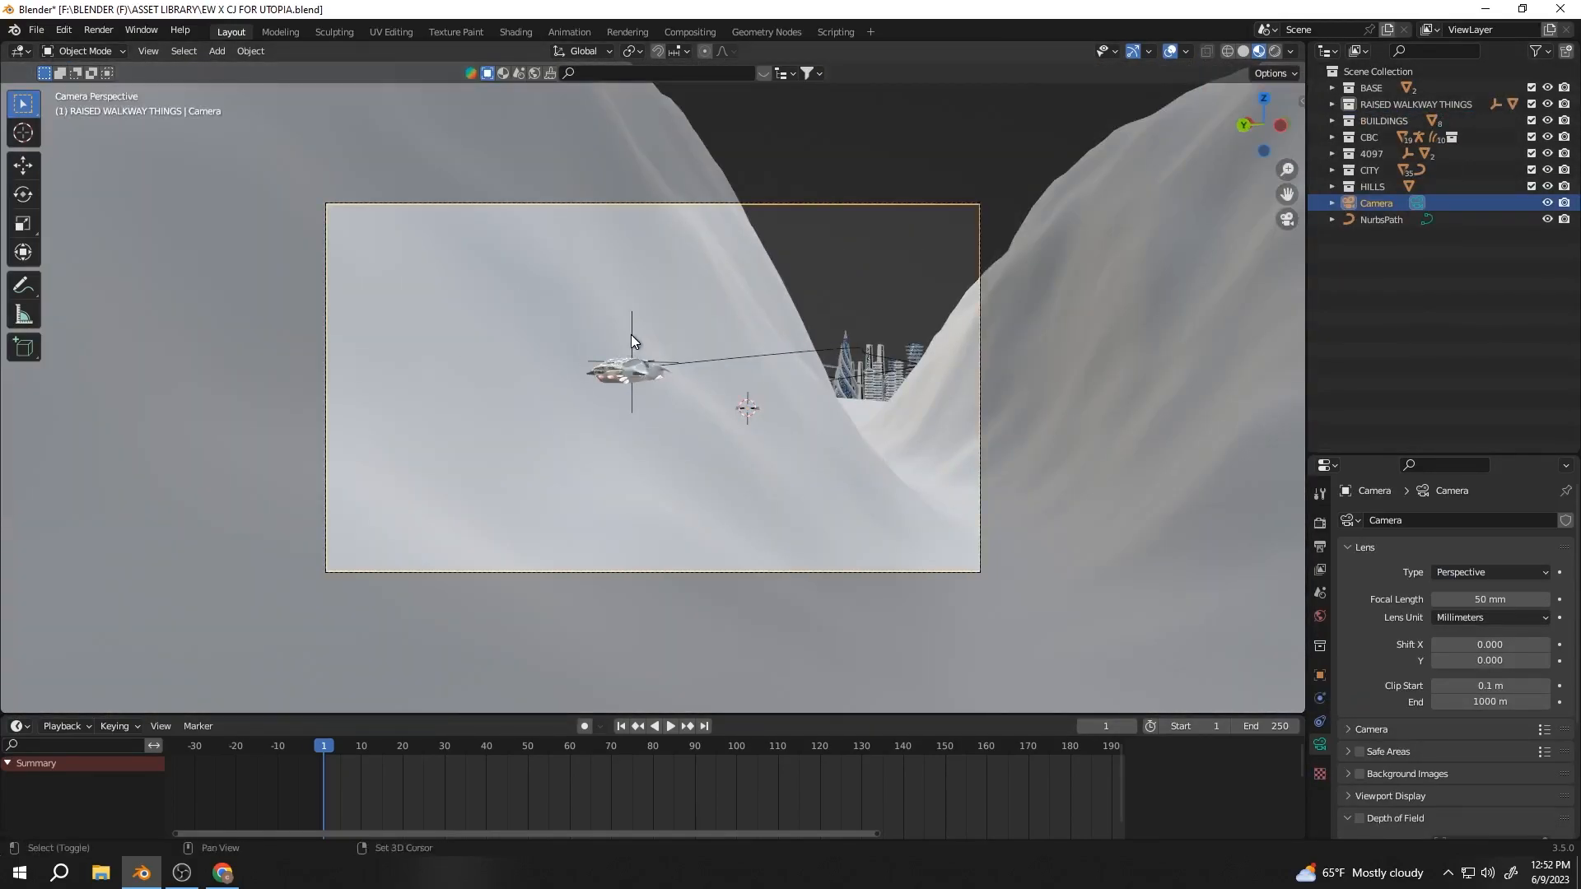
Parent the camera to the spaceship's empty with the Object option
{"action": "left_click", "coordinate": [631, 334], "text": "shift"}
{"action": "key", "text": "ctrl+p"}
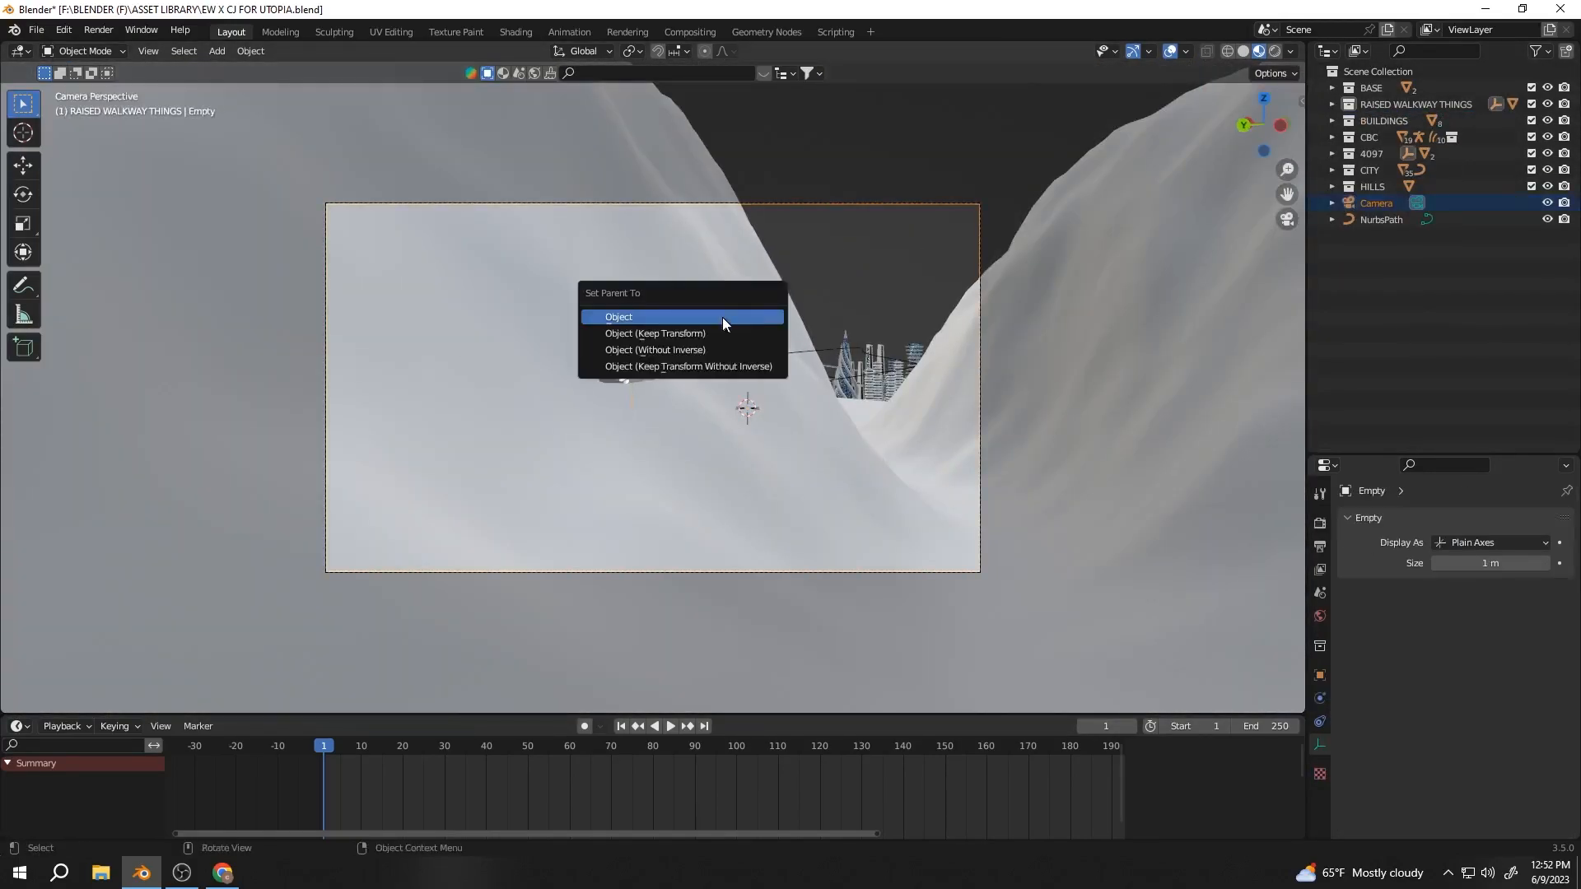
{"action": "left_click", "coordinate": [724, 316]}
Play back the flight through the camera and save the file
{"action": "key", "text": "space"}
{"action": "left_click", "coordinate": [323, 782]}
{"action": "scroll", "coordinate": [917, 422], "scroll_direction": "up", "scroll_amount": 1}
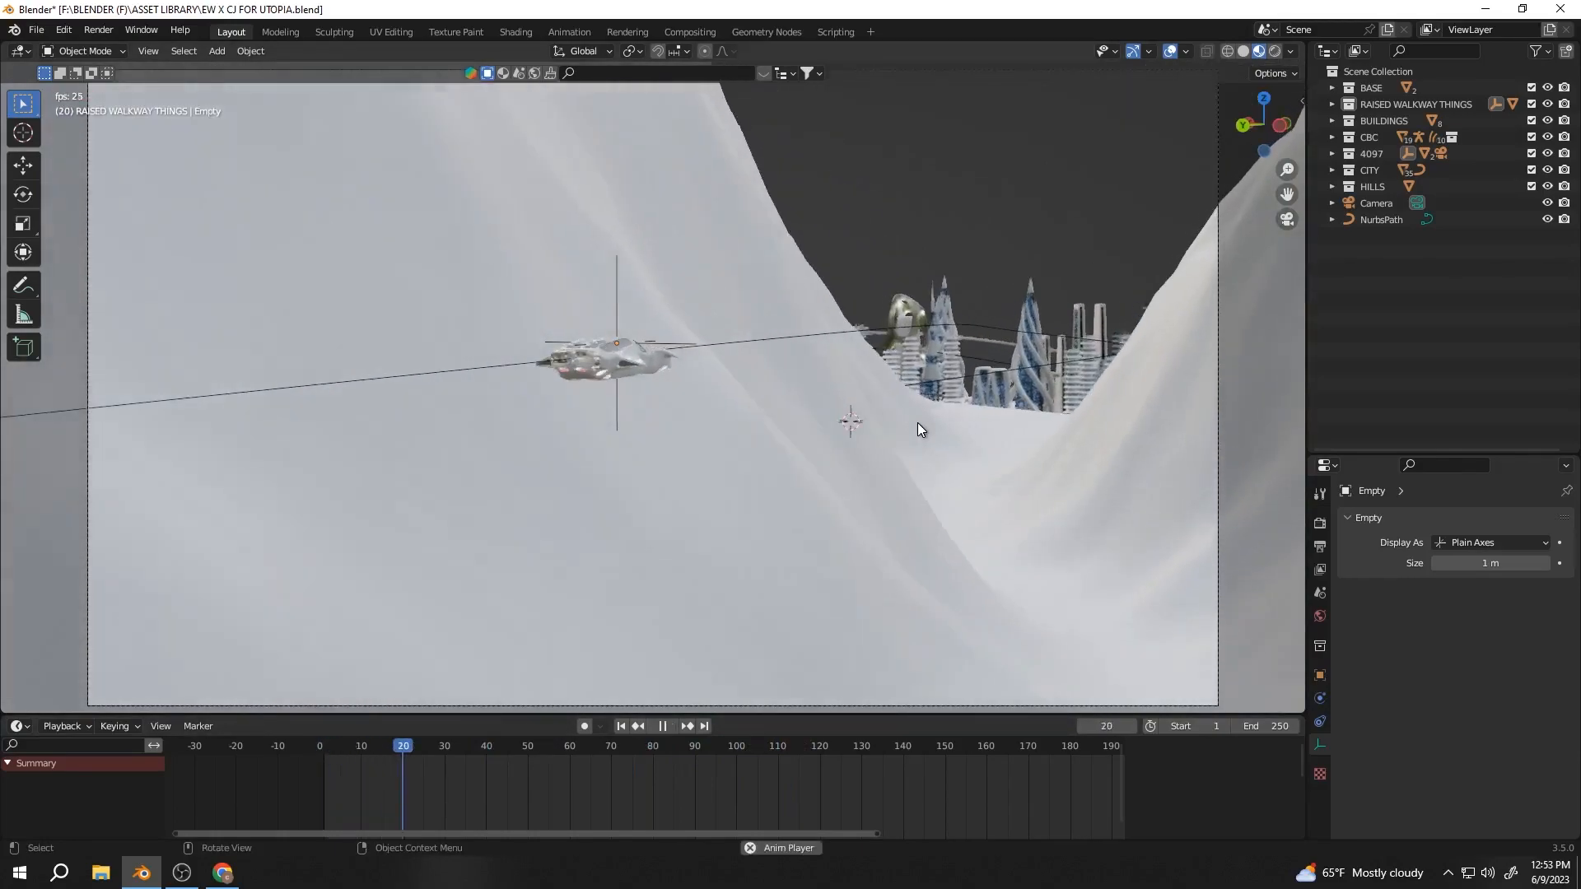
{"action": "key", "text": "Escape"}
{"action": "key", "text": "ctrl+s"}
Hide the viewport overlays and replay the camera animation from frame 1
{"action": "left_click", "coordinate": [1169, 51]}
{"action": "key", "text": "space"}
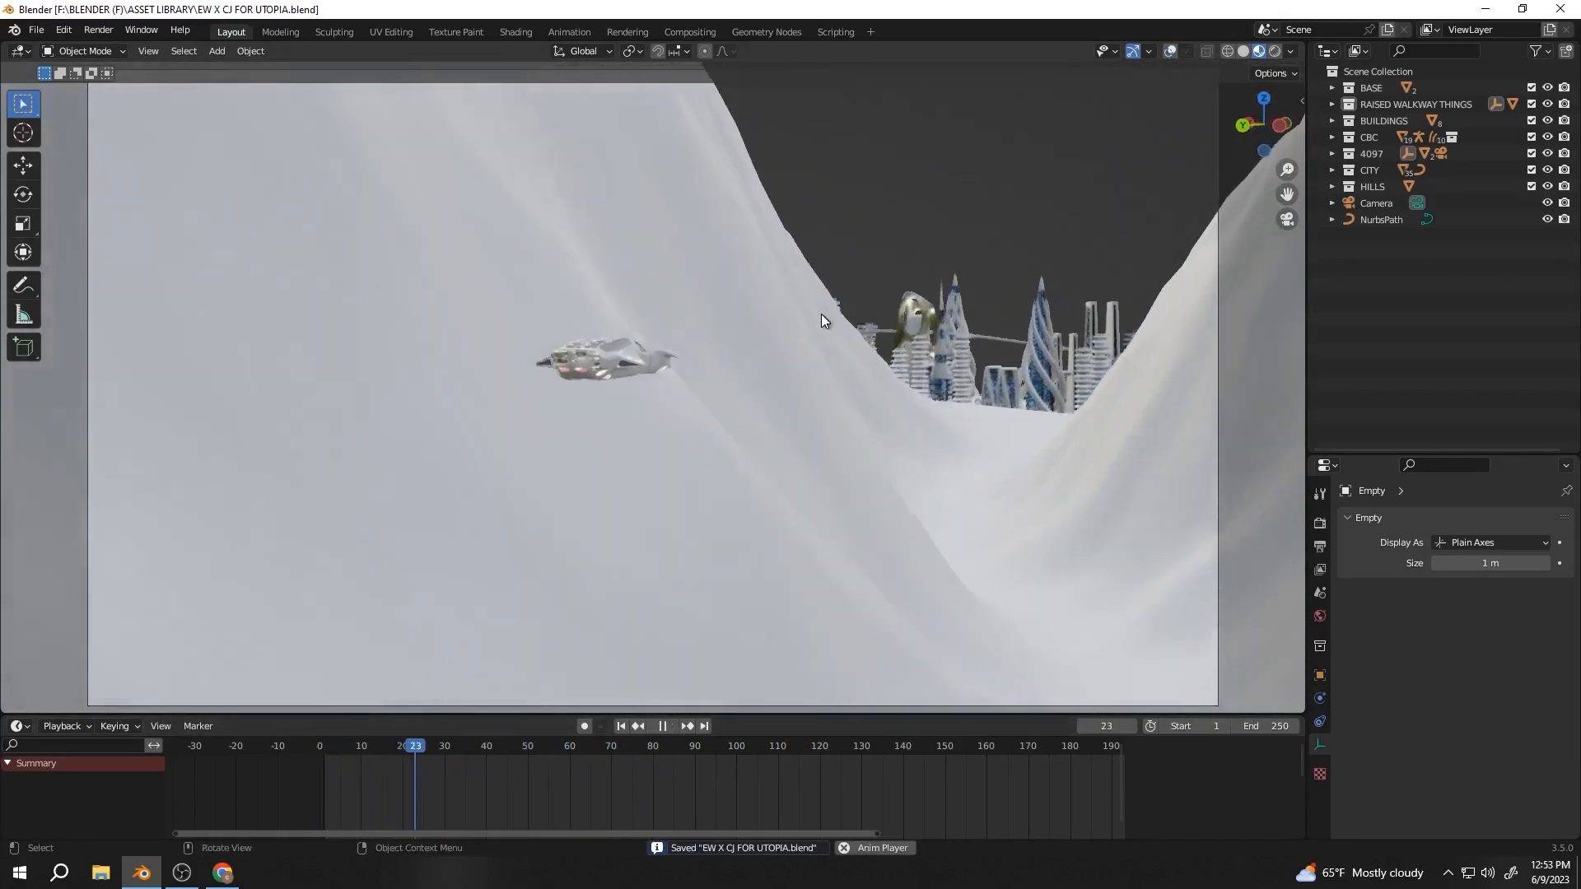
{"action": "key", "text": "space"}
{"action": "left_click", "coordinate": [327, 746]}
{"action": "left_click", "coordinate": [181, 873]}
{"action": "key", "text": "space"}
{"action": "key", "text": "space"}
{"action": "left_click", "coordinate": [621, 726]}
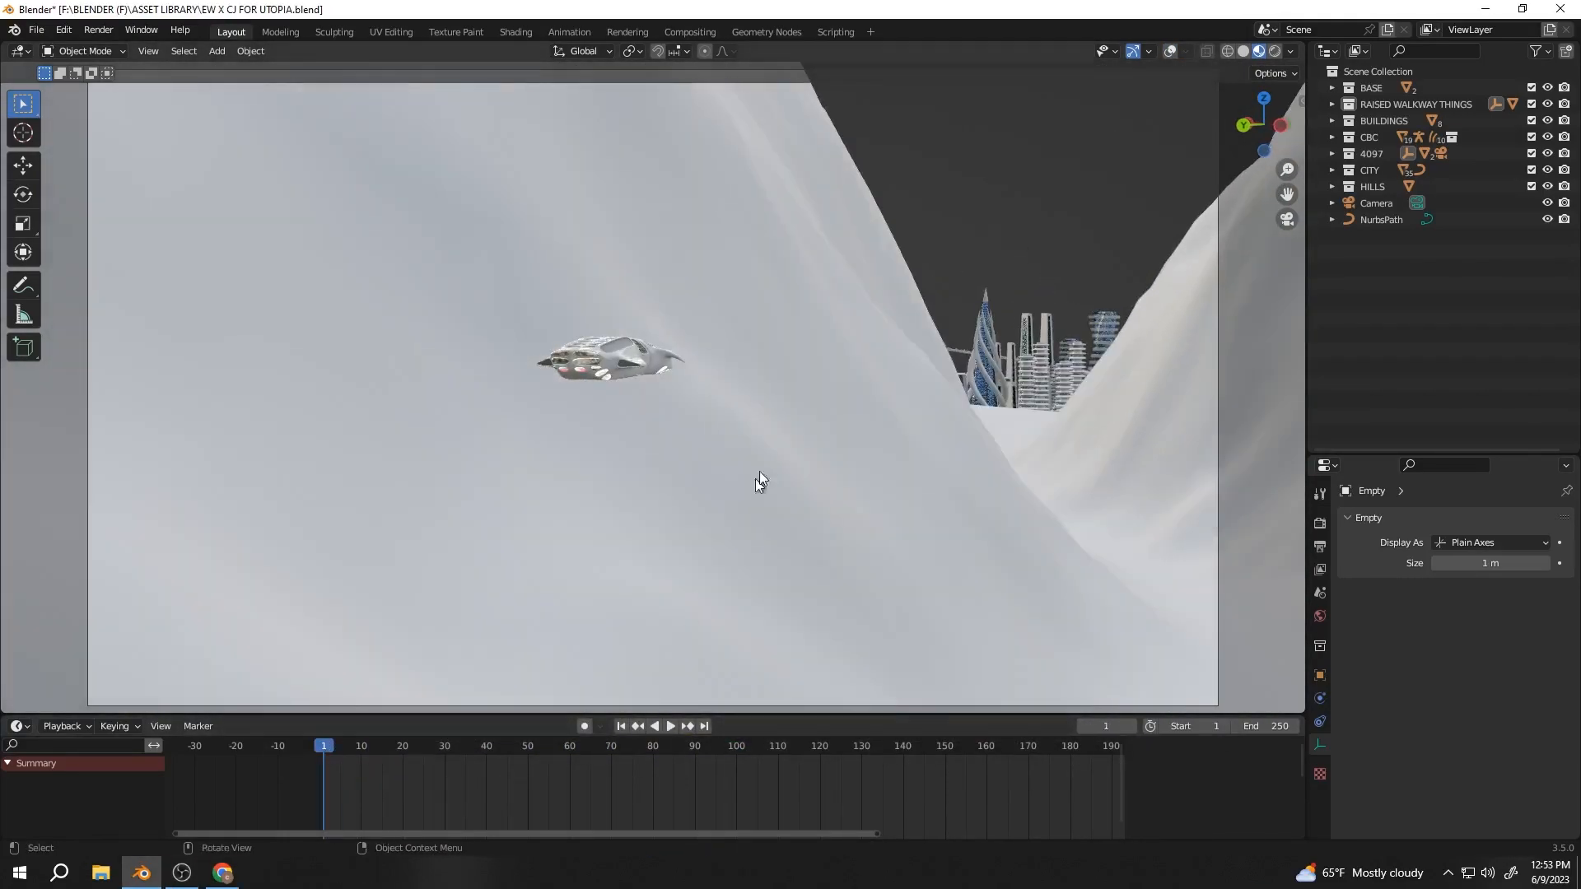
{"action": "key", "text": "space"}
{"action": "key", "text": "space"}
Inspect the spaceship's flight outside the camera view, framing the ship, and return to the camera view for another playback
{"action": "middle_click_drag", "start_coordinate": [777, 443], "coordinate": [777, 466]}
{"action": "scroll", "coordinate": [777, 467], "scroll_direction": "down", "scroll_amount": 5}
{"action": "left_click", "coordinate": [713, 494]}
{"action": "key", "text": "KP_Decimal"}
{"action": "key", "text": "space"}
{"action": "key", "text": "space"}
{"action": "key", "text": "KP_0"}
{"action": "key", "text": "space"}
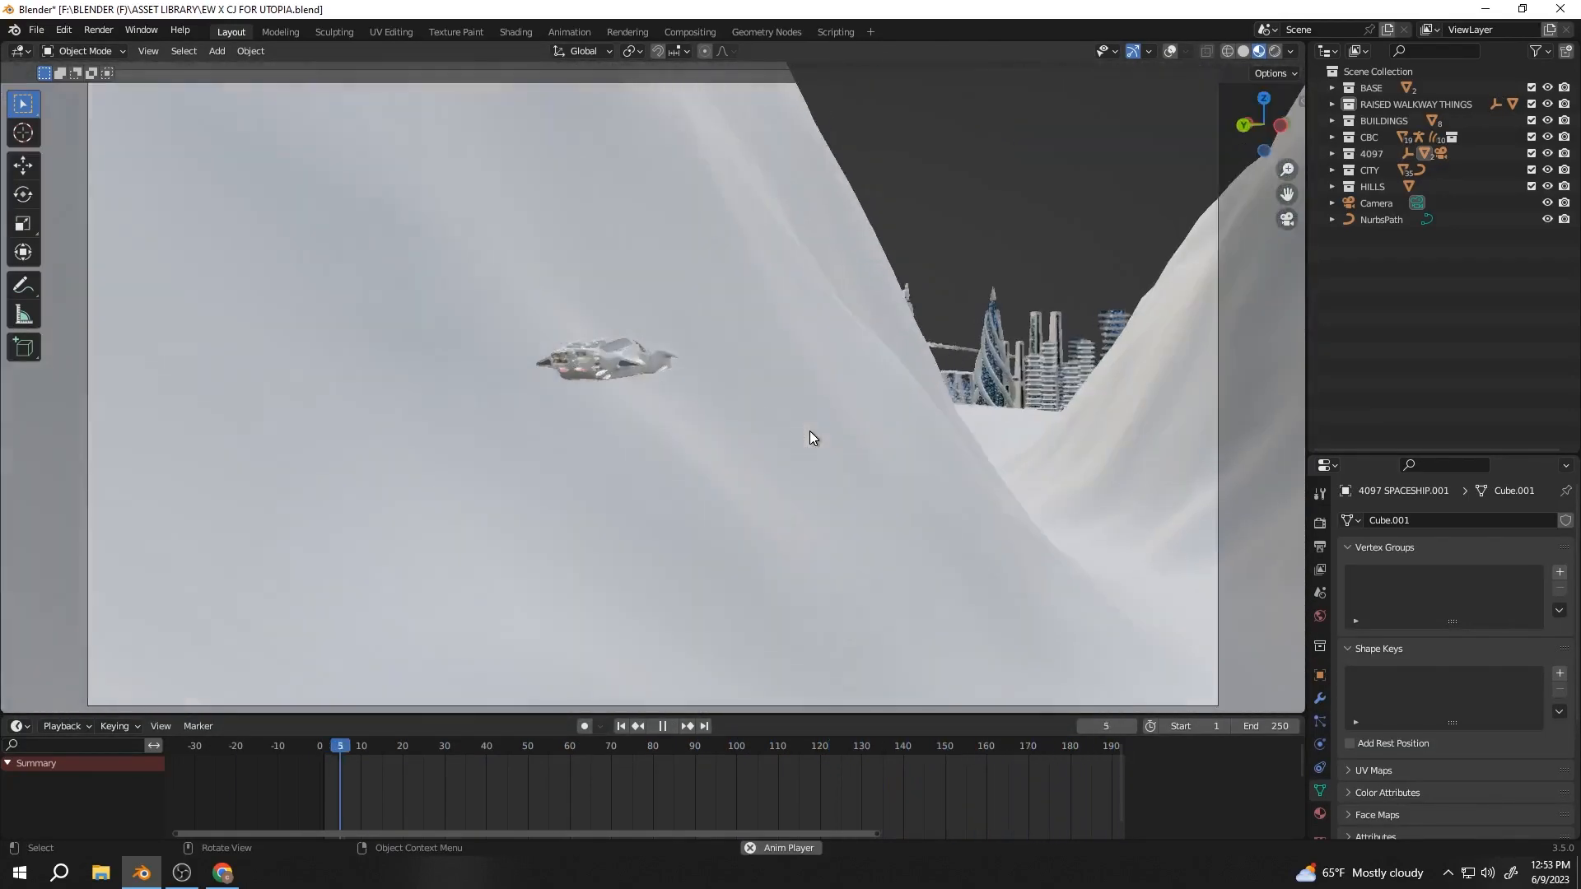
{"action": "key", "text": "space"}
Set the animation's end frame to 331 and play the flight into the city before returning to the start
{"action": "left_click_drag", "start_coordinate": [1252, 726], "coordinate": [1297, 726]}
{"action": "key", "text": "space"}
{"action": "scroll", "coordinate": [1002, 432], "scroll_direction": "down", "scroll_amount": 1}
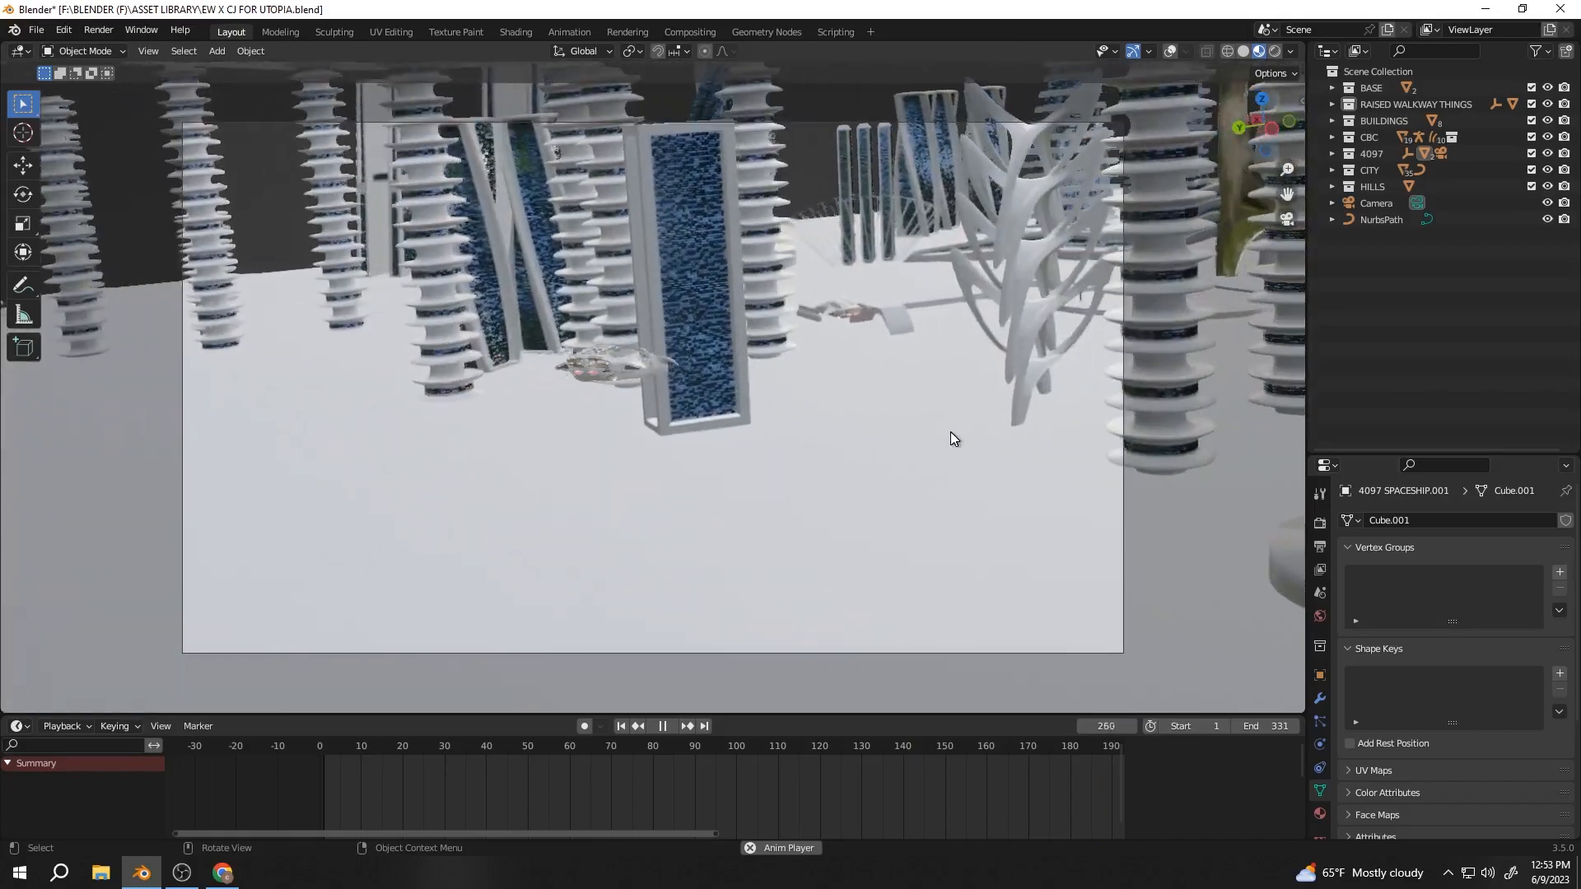
{"action": "key", "text": "space"}
{"action": "left_click", "coordinate": [320, 746]}
{"action": "scroll", "coordinate": [806, 206], "scroll_direction": "down", "scroll_amount": 2}
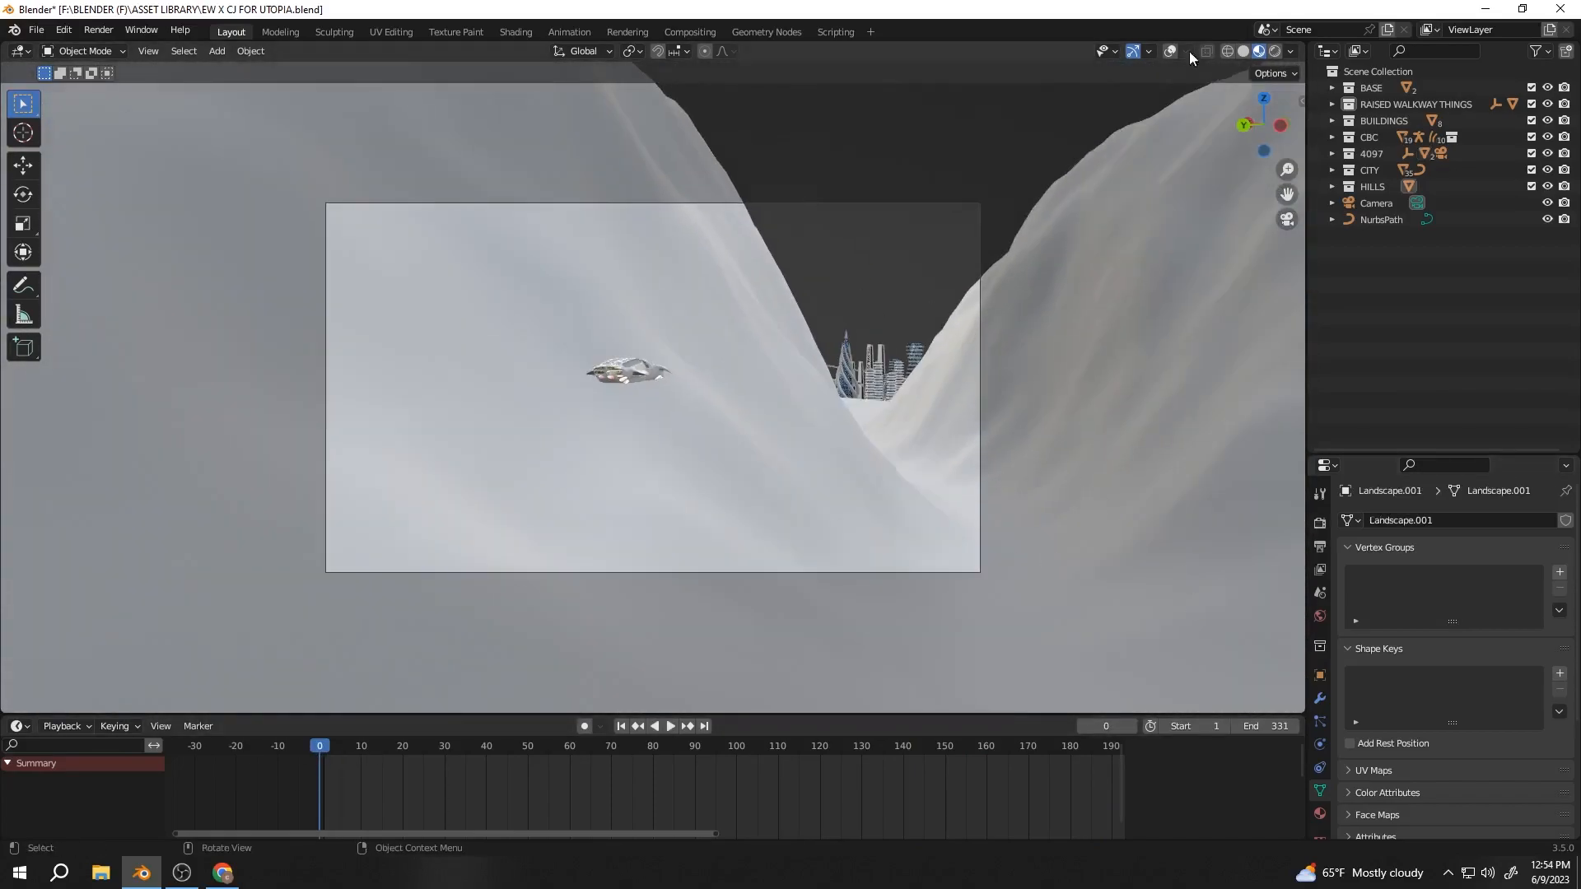
Add a Damped Track constraint to the camera
{"action": "left_click", "coordinate": [1375, 202]}
{"action": "left_click", "coordinate": [1320, 698]}
{"action": "left_click", "coordinate": [1484, 520]}
{"action": "left_click", "coordinate": [1419, 585]}
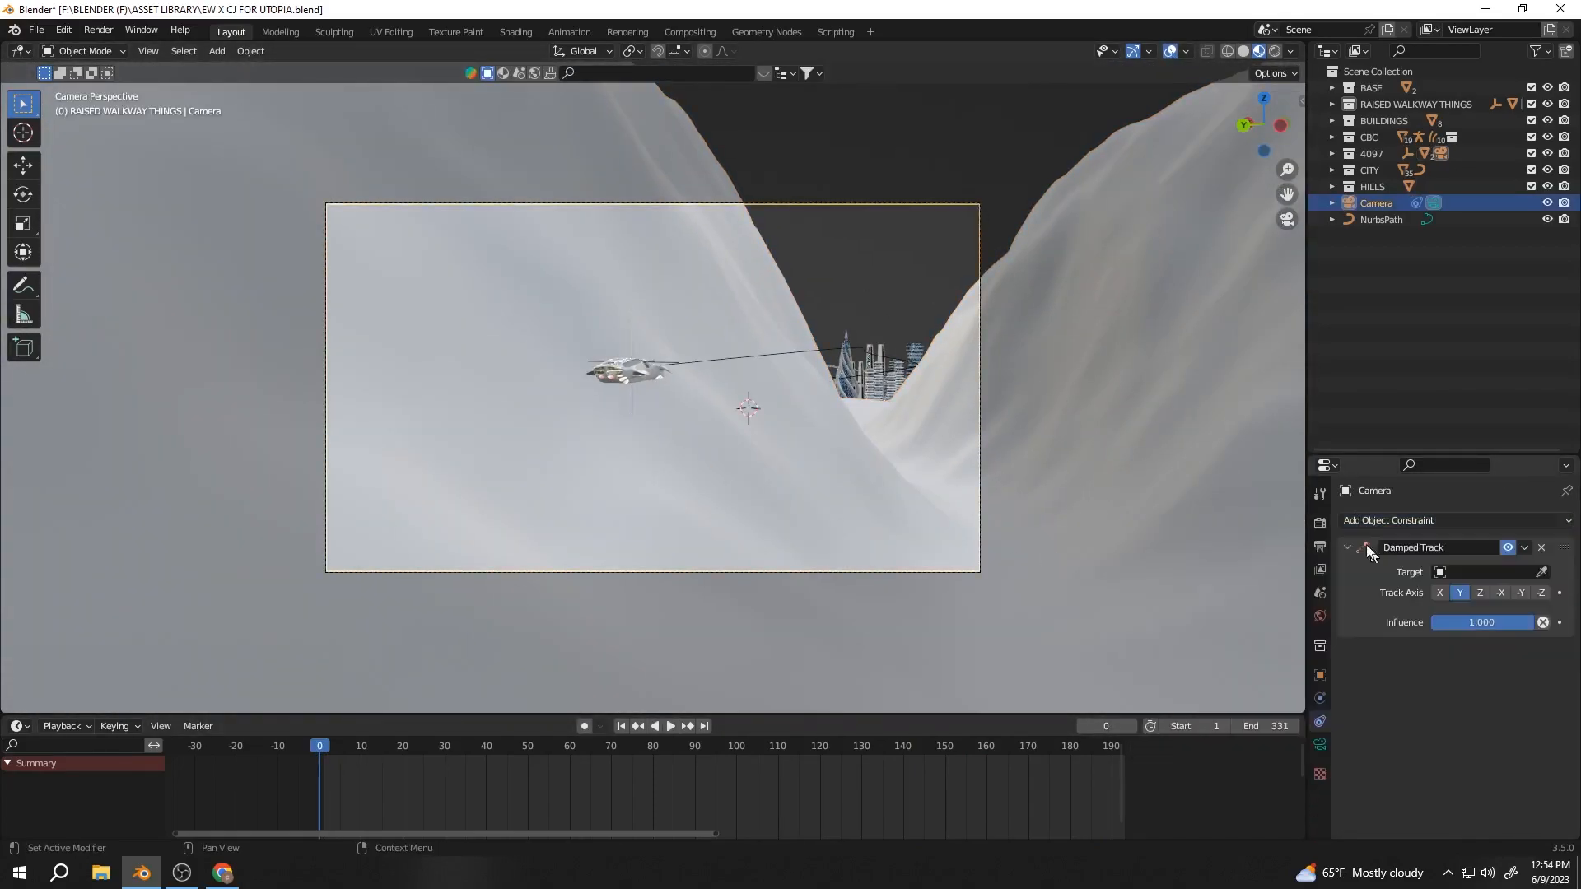
{"action": "left_click", "coordinate": [889, 333]}
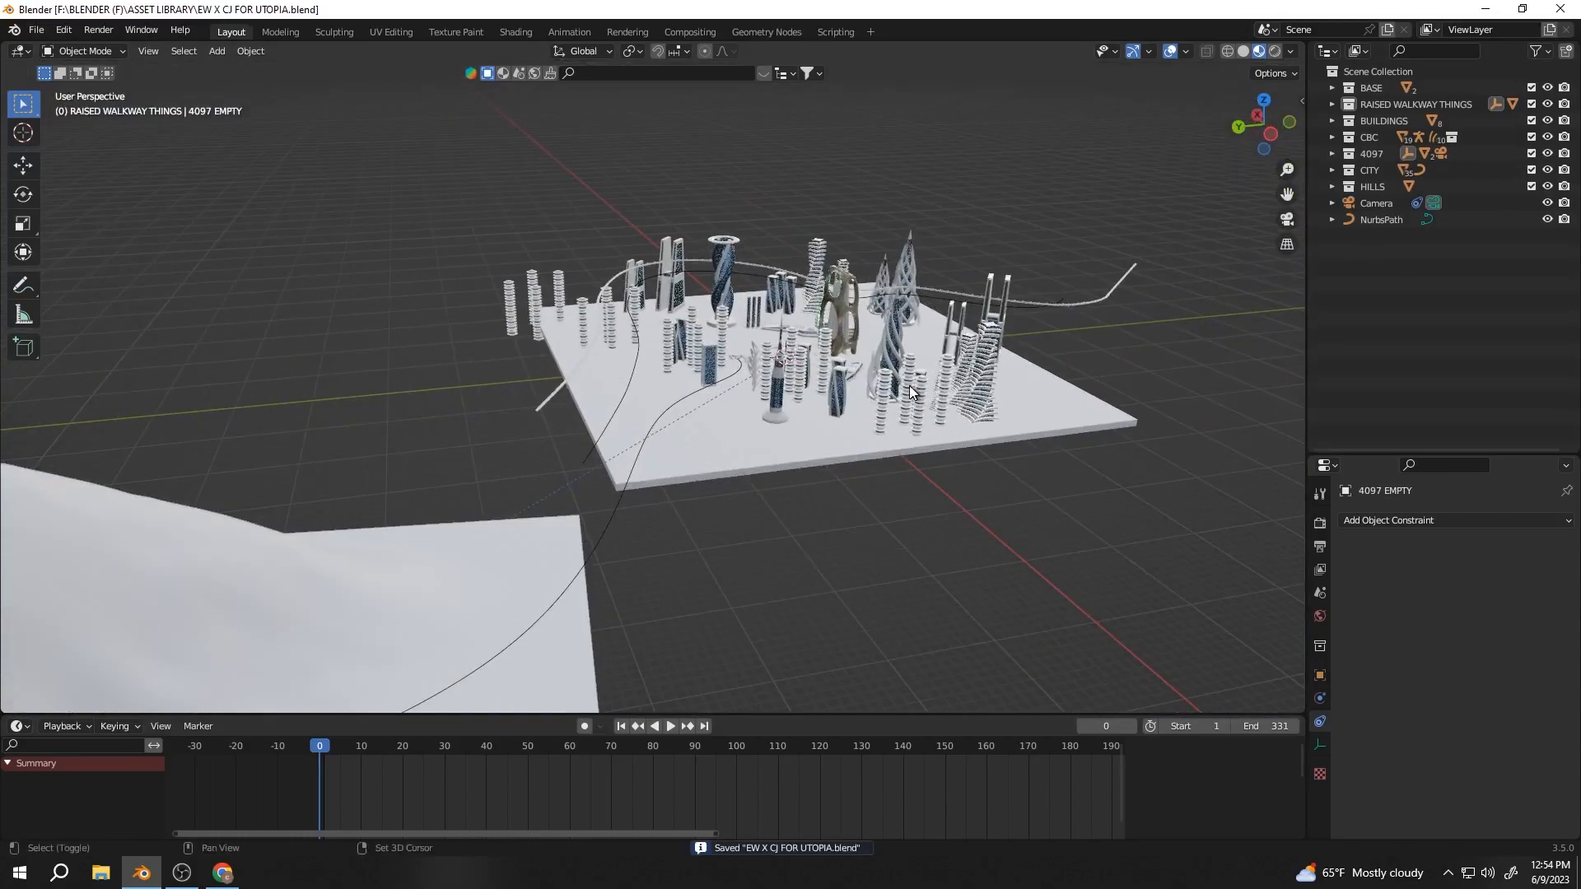
Add a Plain Axes empty at the city centre, move it along Y and rename it UTOPIA EMPTY
{"action": "key", "text": "shift+a"}
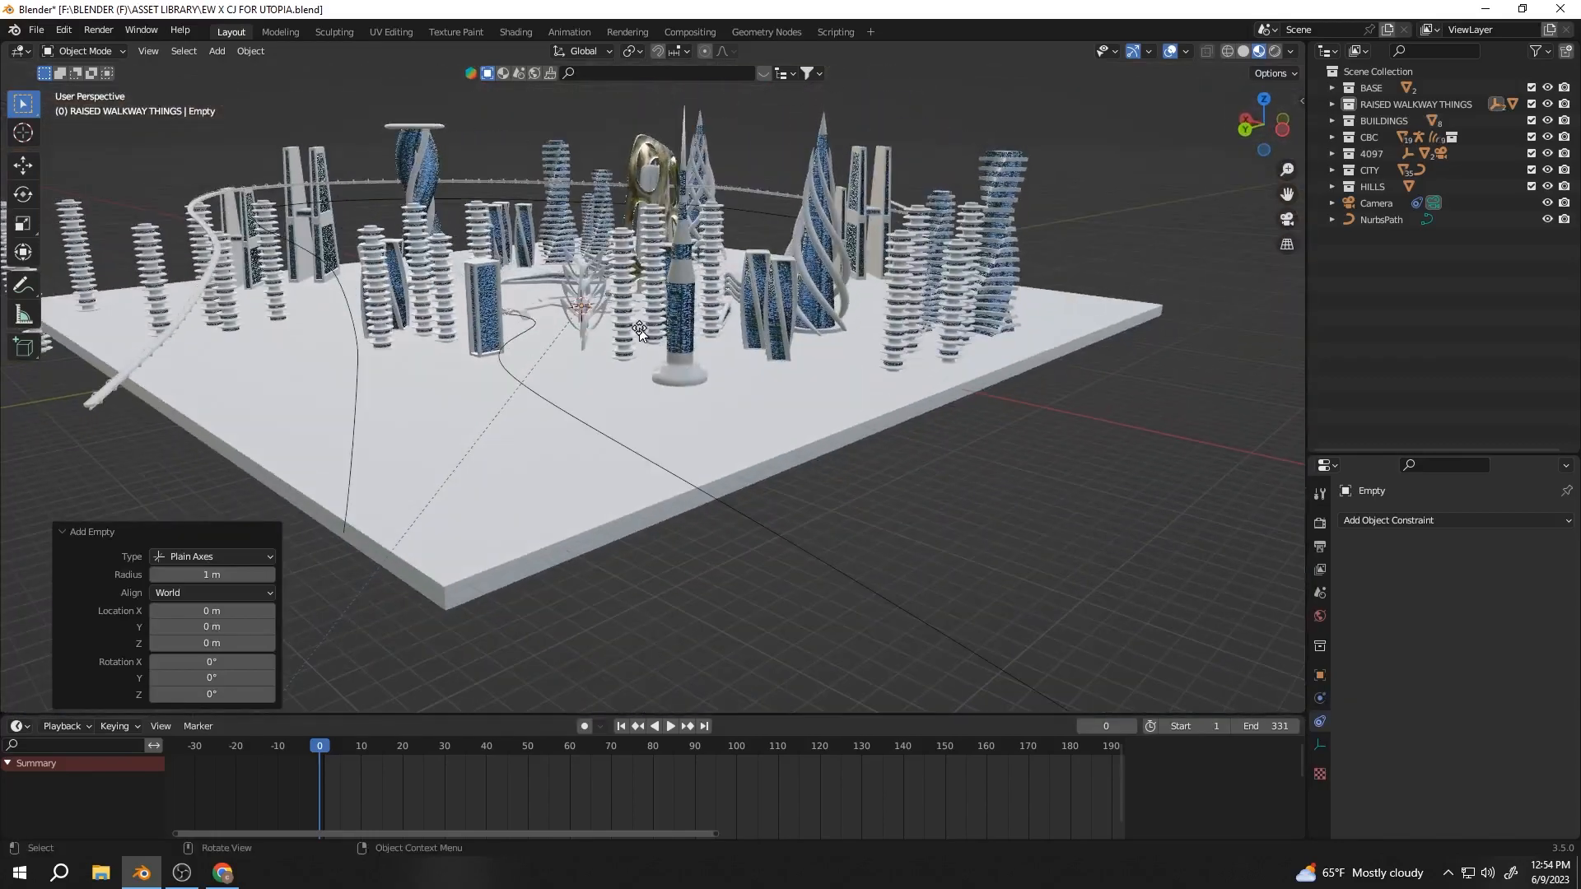
{"action": "key", "text": "g"}
{"action": "key", "text": "y"}
{"action": "key", "text": "Return"}
{"action": "key", "text": "F2"}
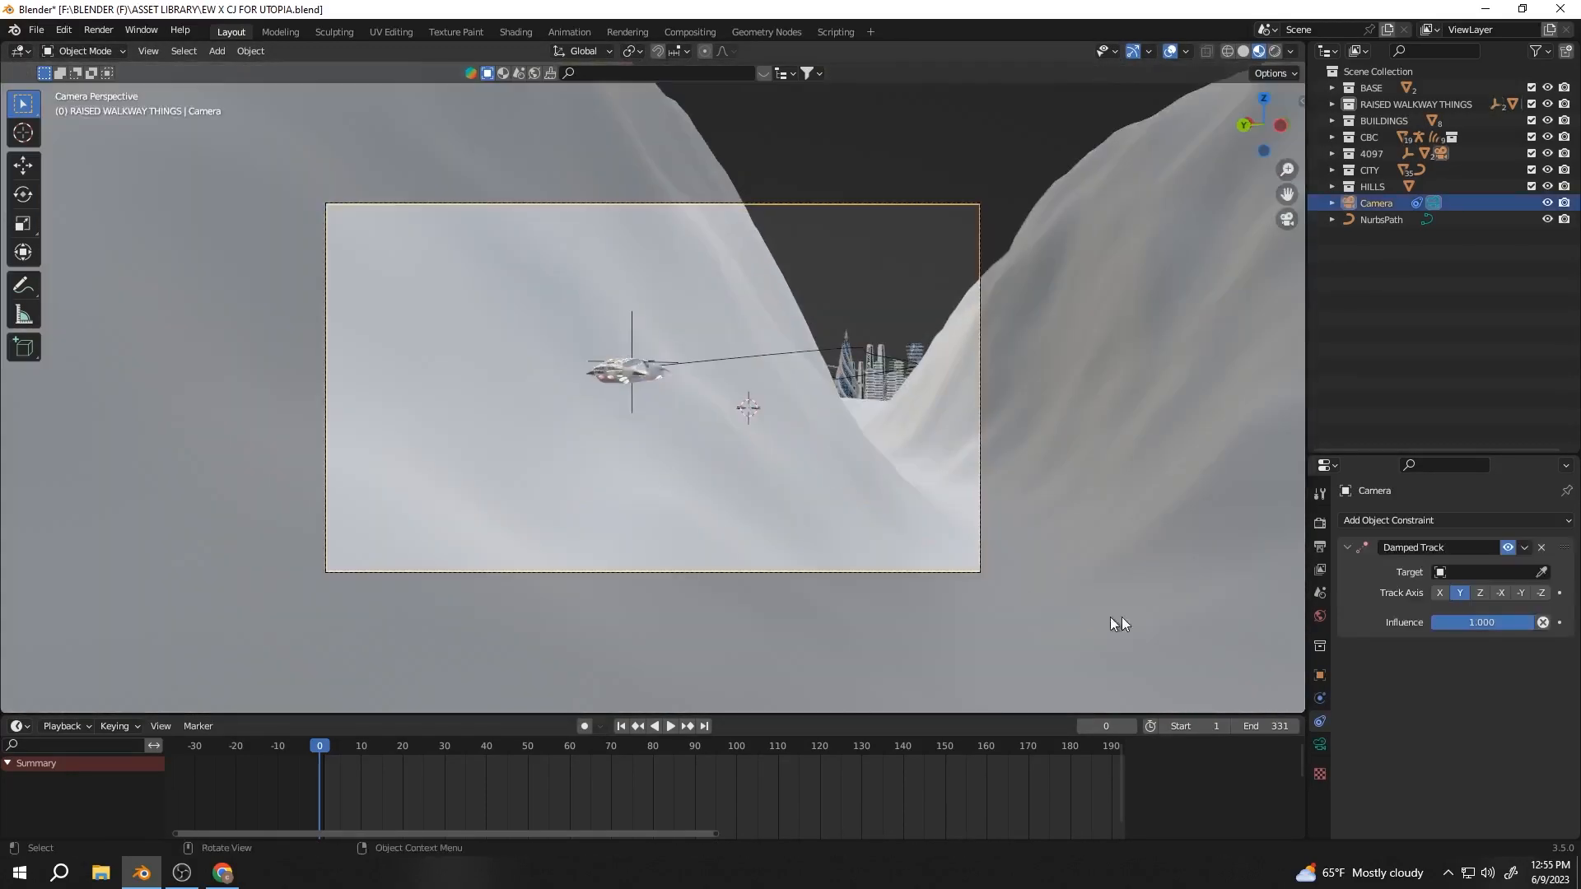
Target the camera's Damped Track constraint at 4097 EMPTY with -Z as the track axis
{"action": "left_click", "coordinate": [1454, 521]}
{"action": "left_click", "coordinate": [1399, 550]}
{"action": "left_click", "coordinate": [638, 331]}
{"action": "left_click", "coordinate": [1540, 592]}
Move 4097 EMPTY and UTOPIA EMPTY out of RAISED WALKWAY THINGS into the Scene Collection
{"action": "left_click", "coordinate": [1332, 154]}
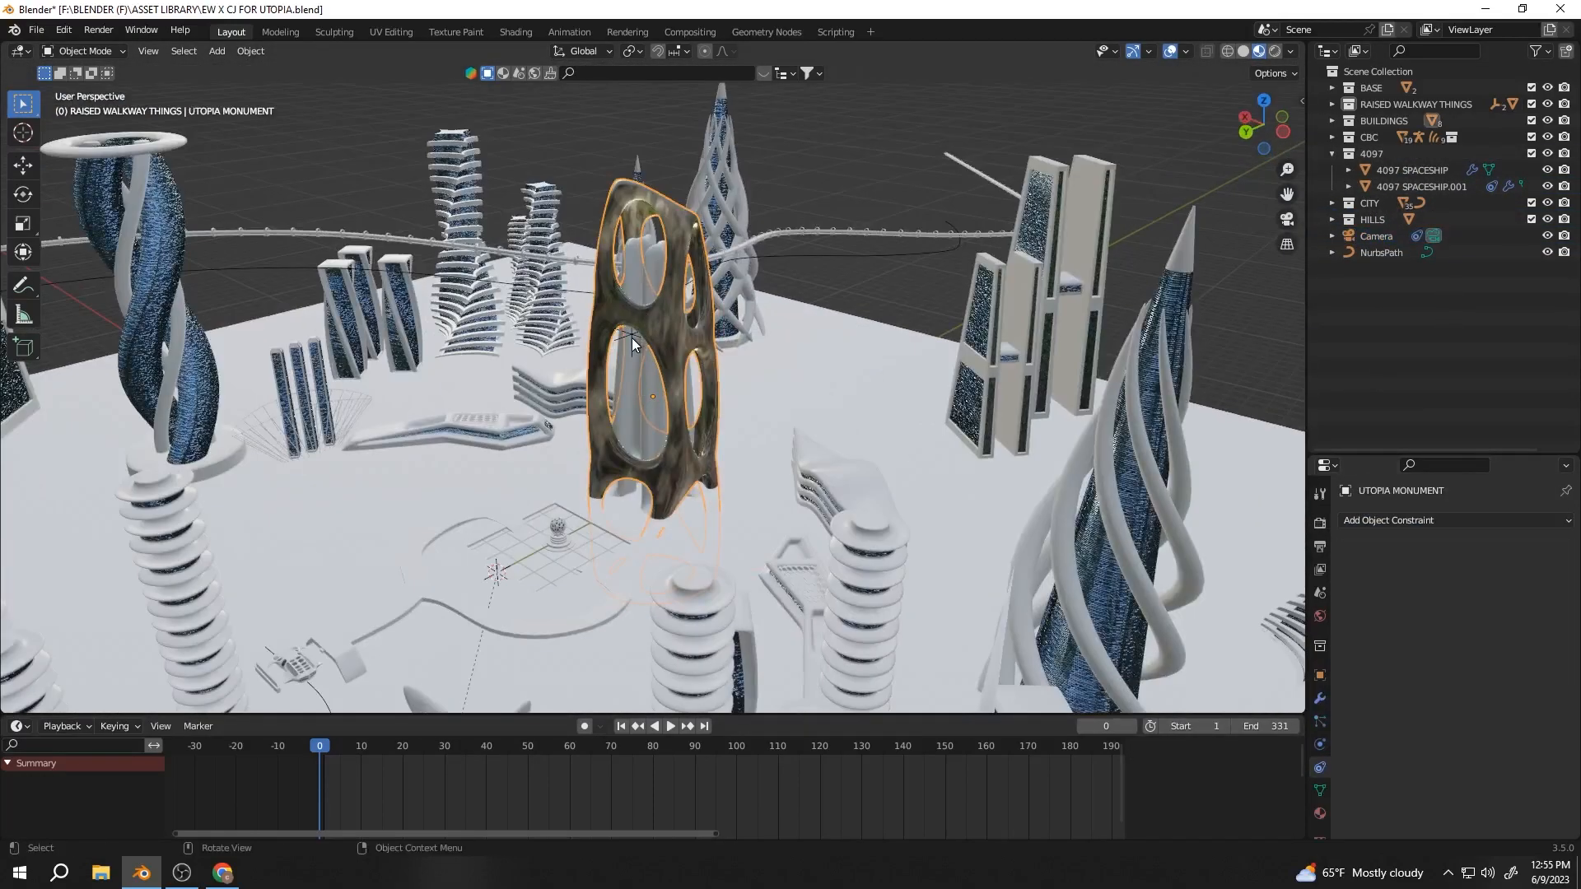
{"action": "left_click", "coordinate": [1332, 104]}
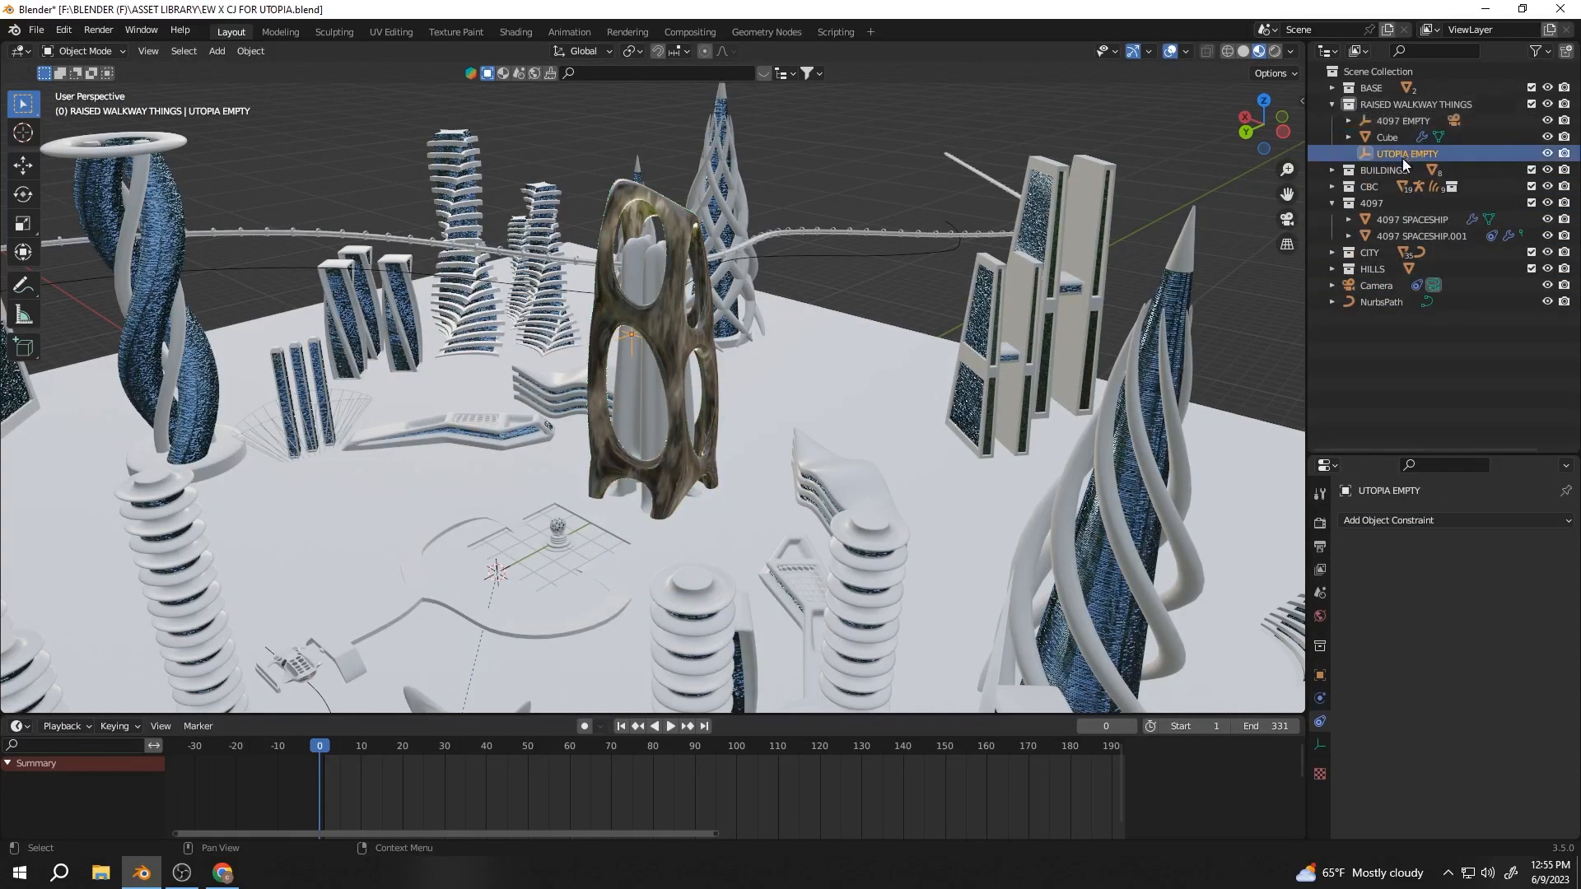
{"action": "left_click_drag", "start_coordinate": [1398, 121], "coordinate": [1379, 72]}
{"action": "left_click", "coordinate": [1332, 105]}
{"action": "left_click", "coordinate": [1406, 283]}
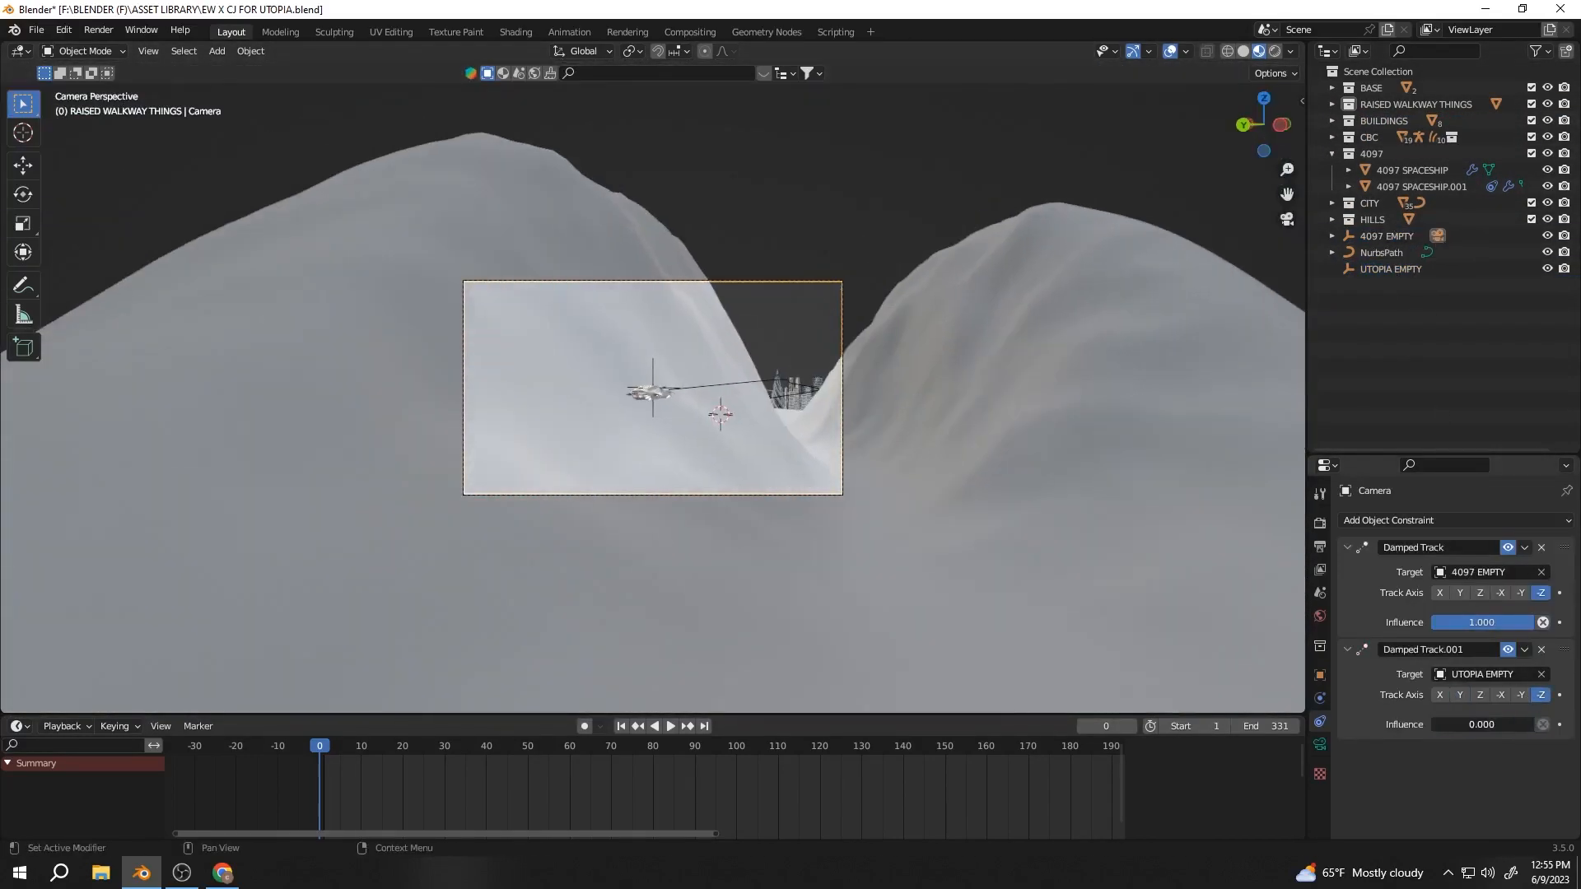
Keyframe the transforms of 4097 EMPTY at frame 1 and scrub forward to frame 90
{"action": "key", "text": "space"}
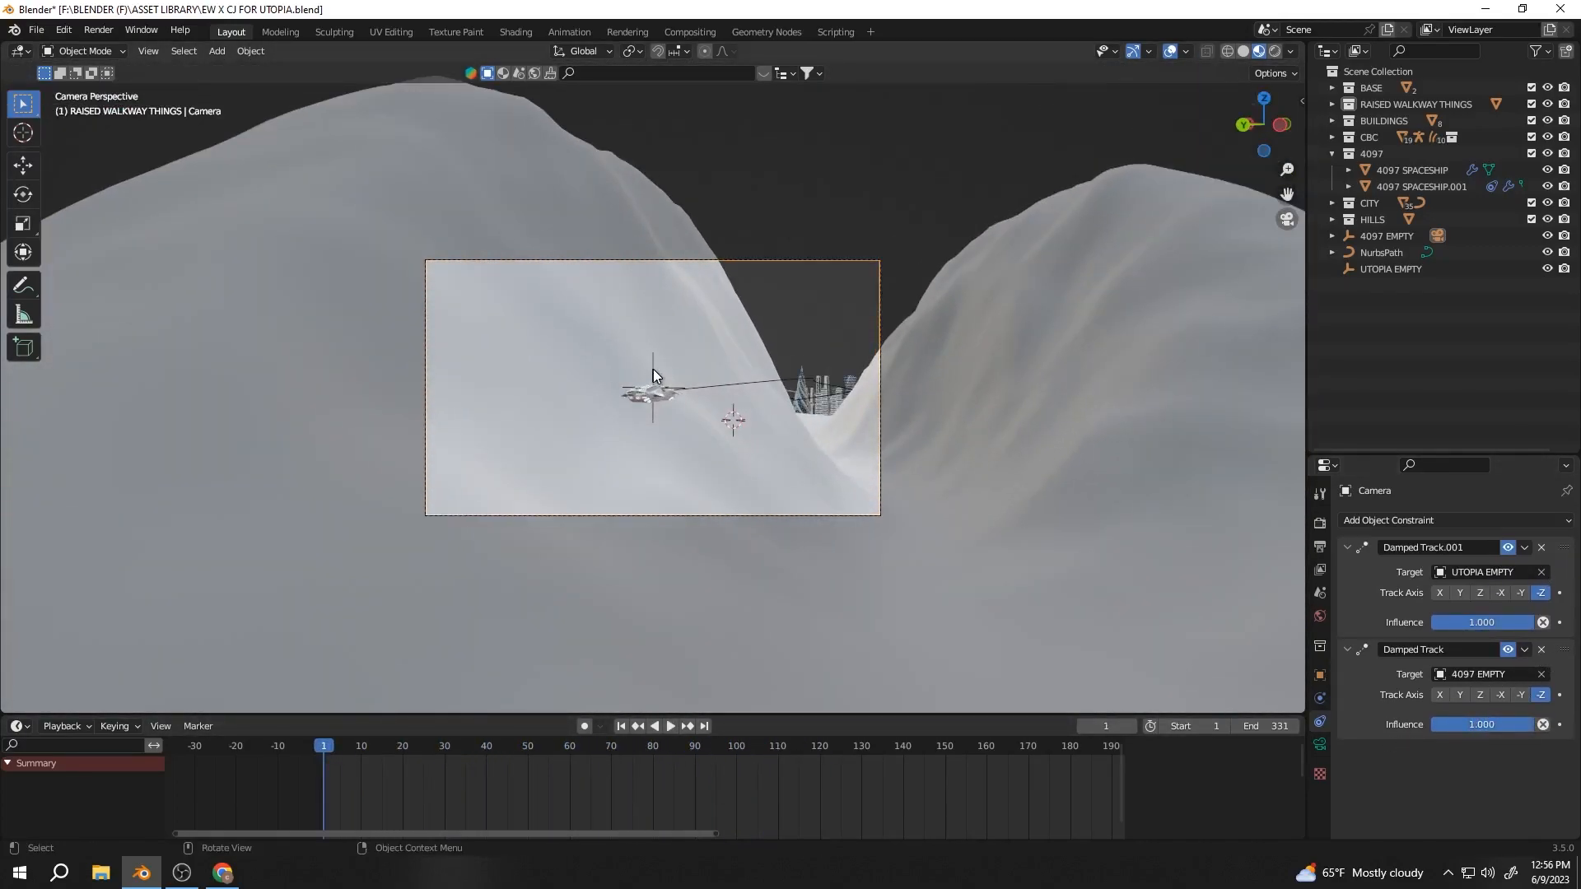
{"action": "left_click", "coordinate": [646, 388]}
{"action": "key", "text": "i"}
{"action": "left_click", "coordinate": [718, 428]}
{"action": "left_click_drag", "start_coordinate": [698, 746], "coordinate": [695, 795]}
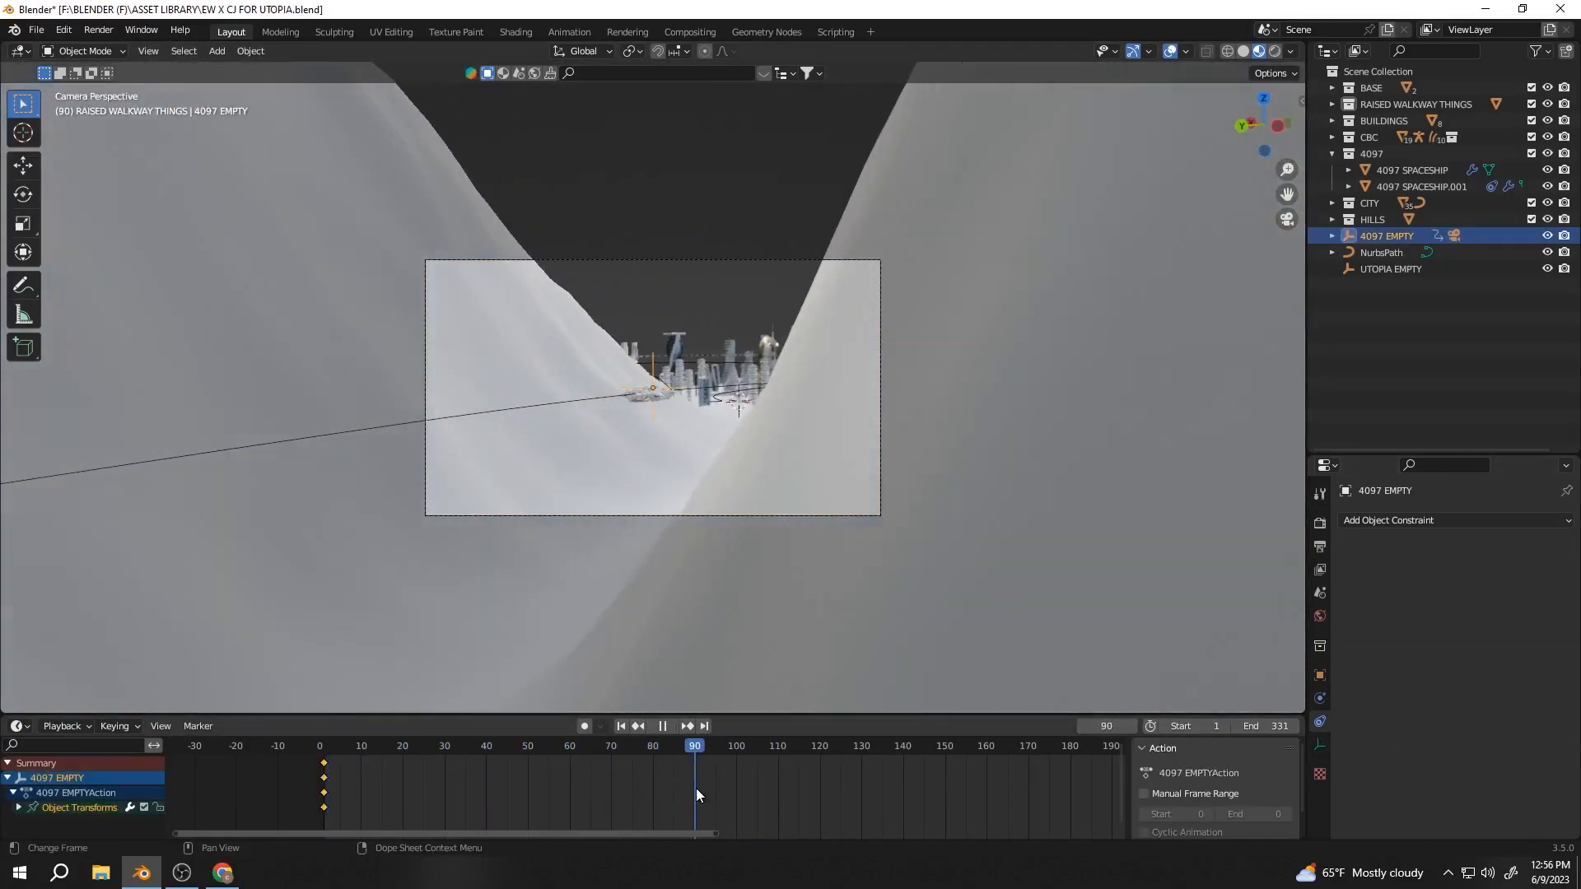
Rotate 4097 EMPTY at frame 1 to swing the camera behind the spaceship, and advance playback to frame 70
{"action": "key", "text": "r"}
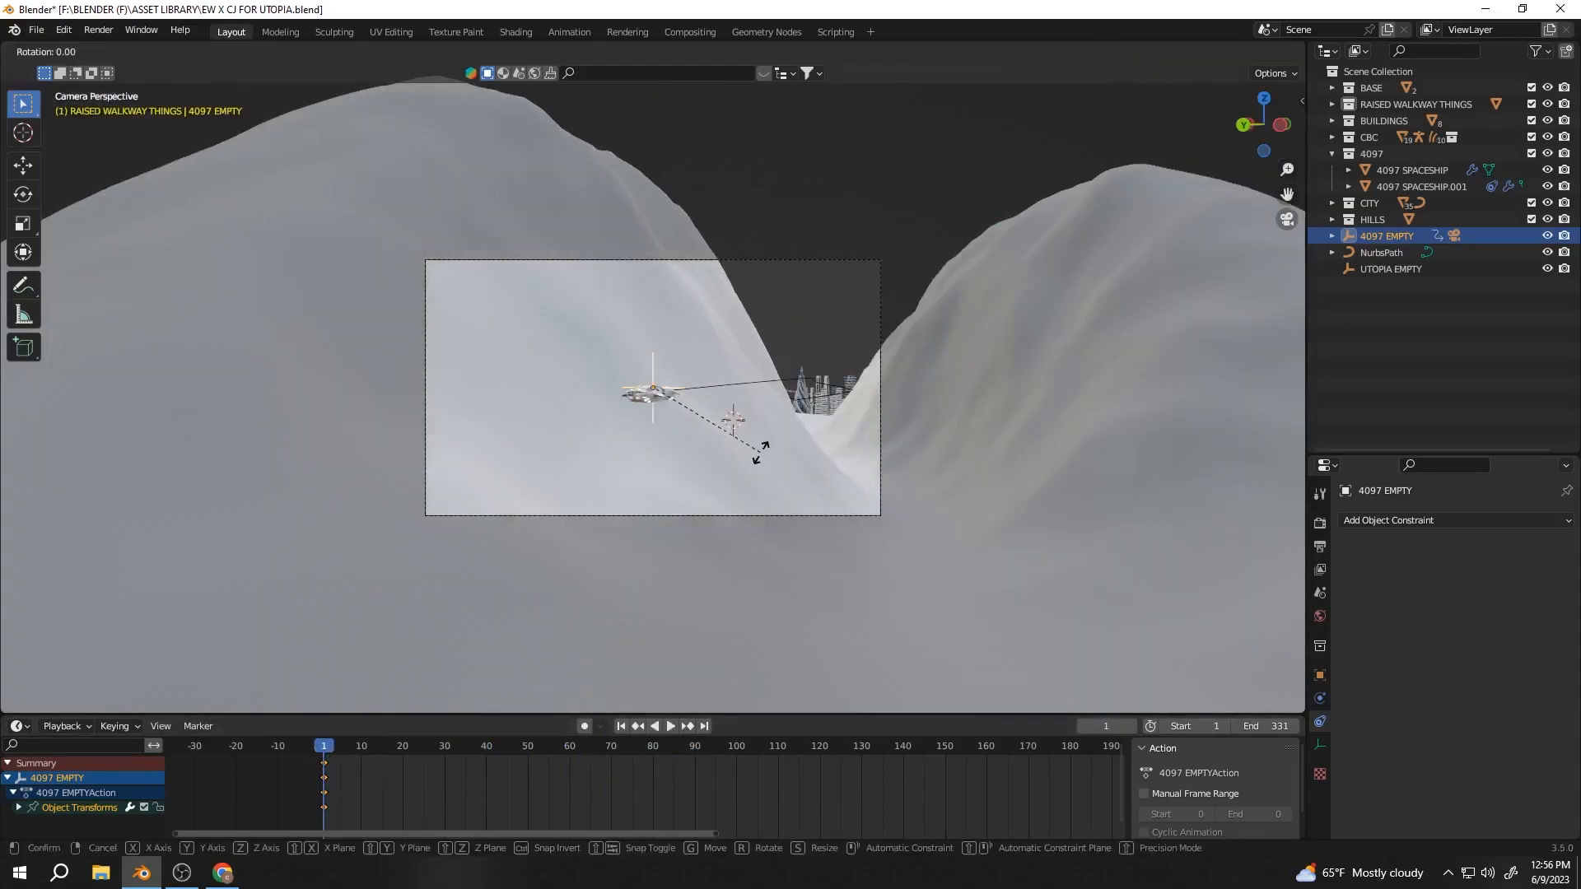
{"action": "left_click", "coordinate": [719, 482]}
{"action": "key", "text": "space"}
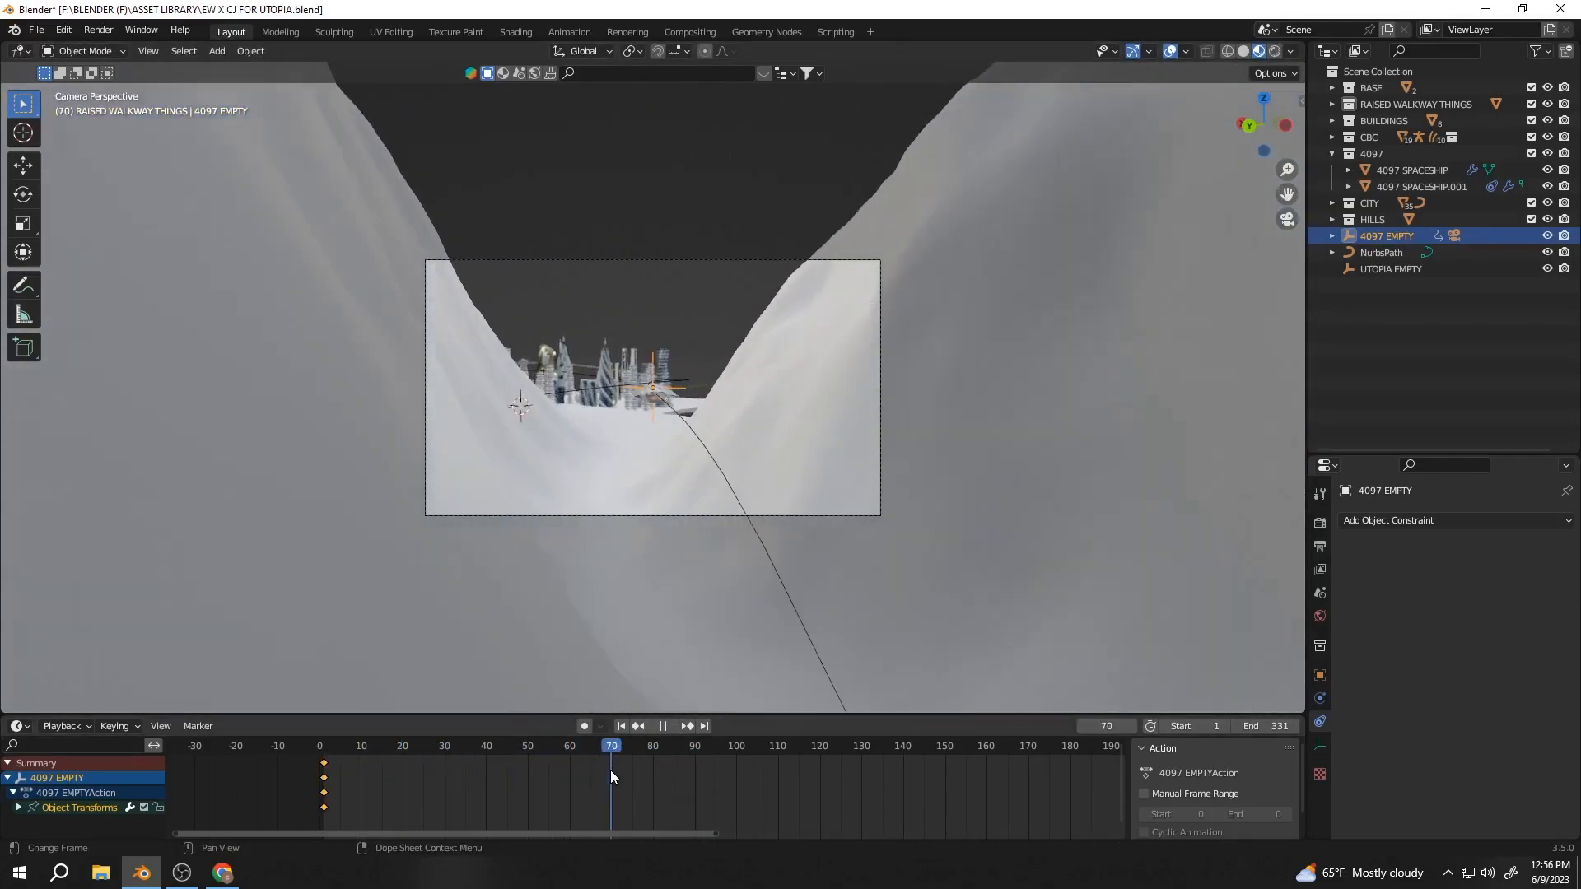
{"action": "key", "text": "space"}
Scale down 4097 EMPTY at frame 70 to bring the camera closer and keyframe its transforms
{"action": "key", "text": "s"}
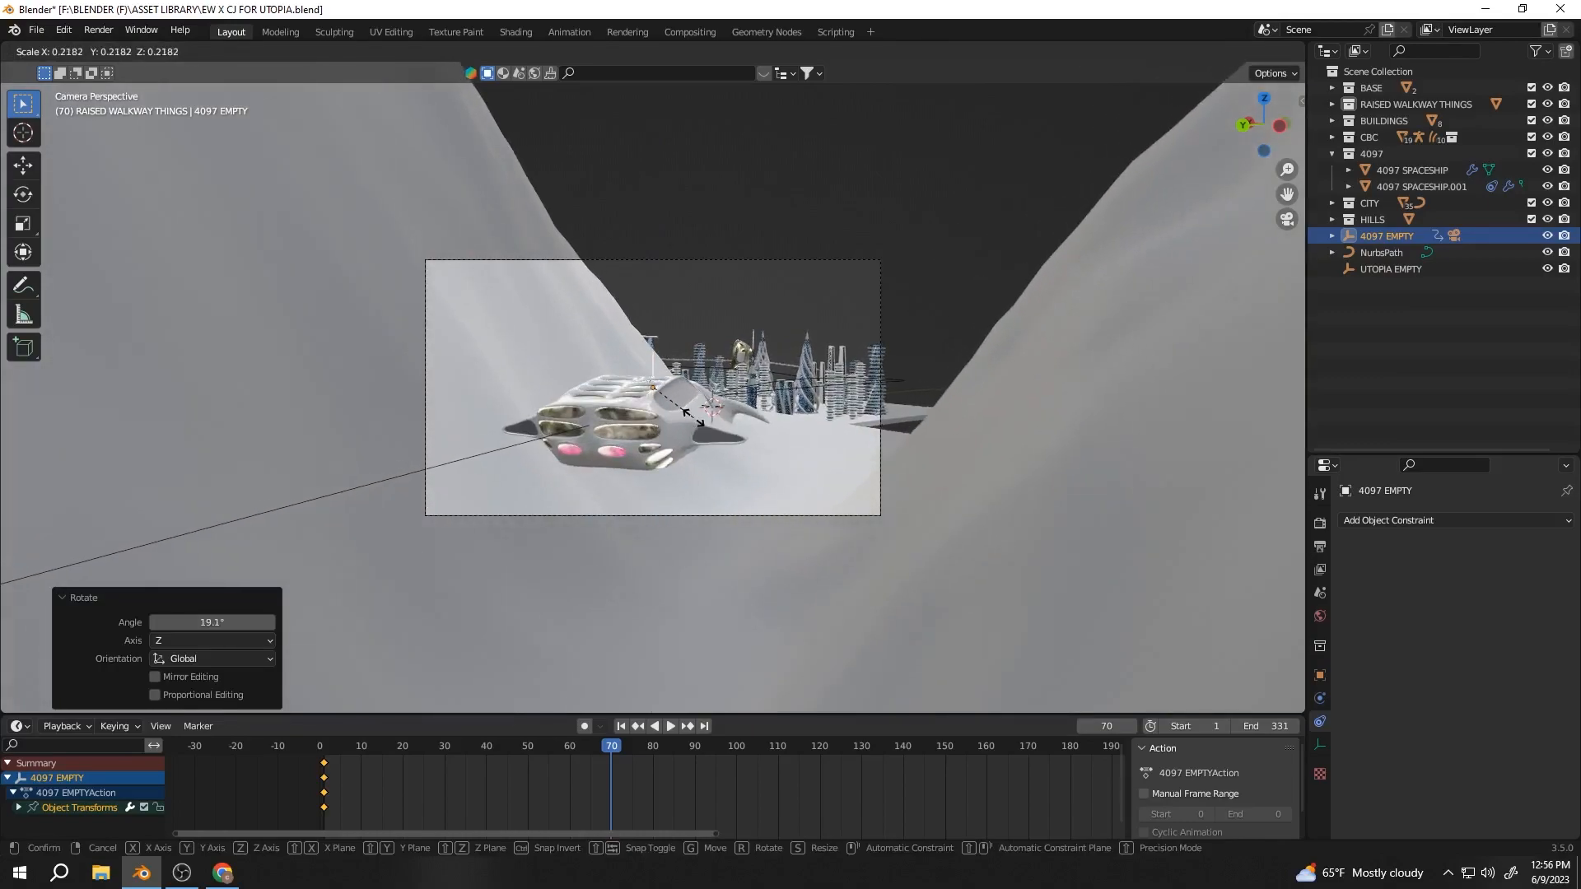
{"action": "left_click", "coordinate": [780, 441]}
{"action": "key", "text": "i"}
{"action": "left_click", "coordinate": [782, 442]}
{"action": "left_click_drag", "start_coordinate": [611, 745], "coordinate": [323, 746]}
Play back the camera's swing and approach from frame 1 to check the motion
{"action": "key", "text": "space"}
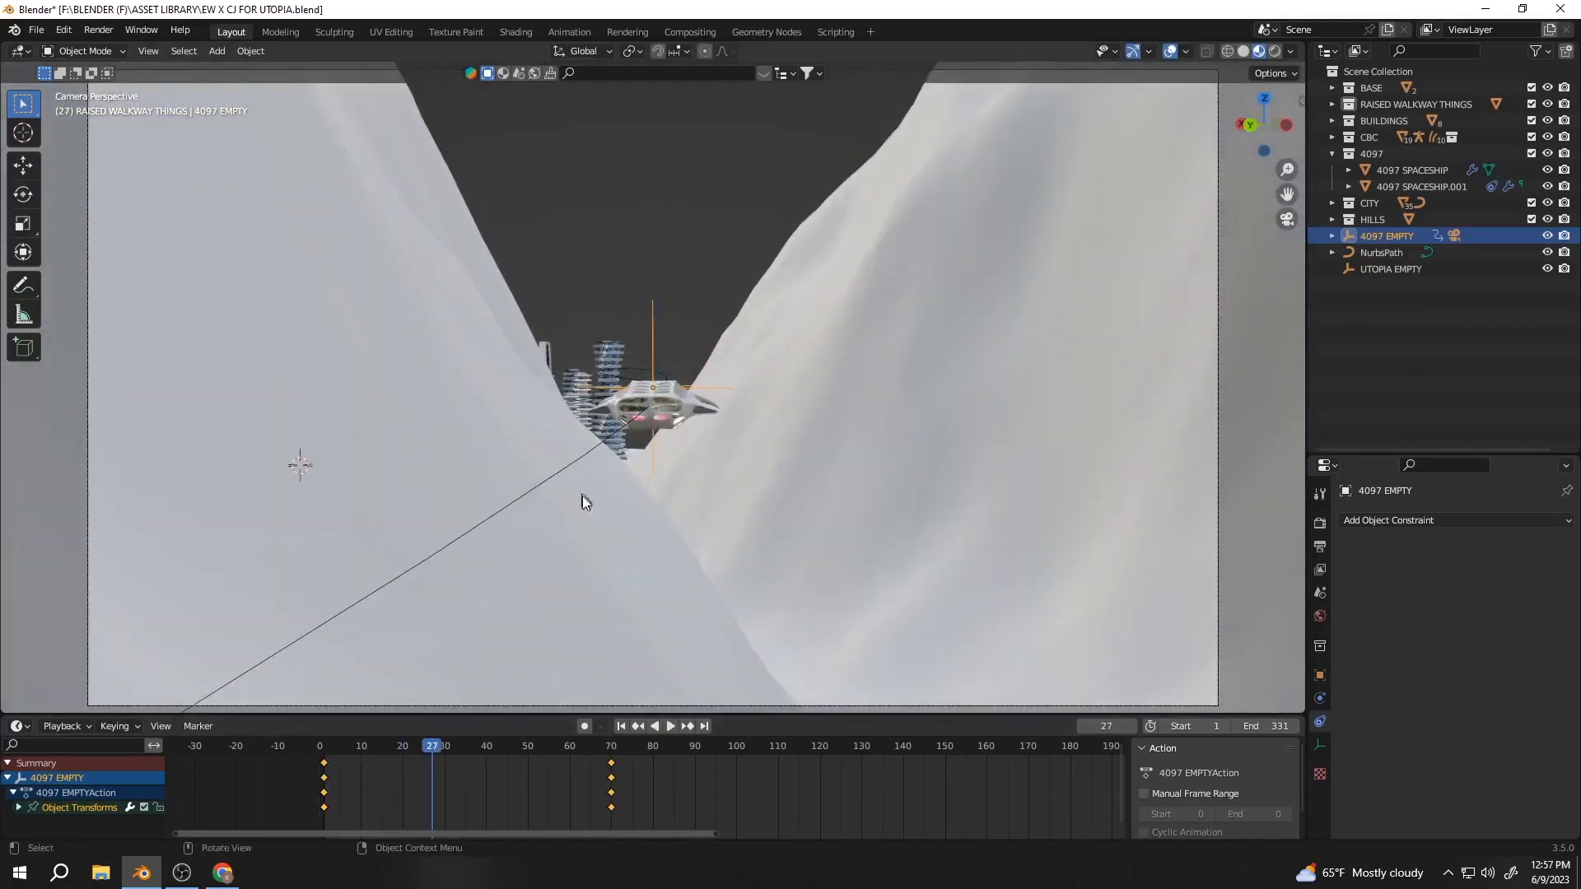
{"action": "key", "text": "shift+Left"}
{"action": "key", "text": "space"}
{"action": "scroll", "coordinate": [626, 528], "scroll_direction": "down", "scroll_amount": 2}
{"action": "key", "text": "space"}
Set the influence of the camera's 4097 EMPTY Damped Track to 0, preview the shot and save the file
{"action": "left_click", "coordinate": [1045, 556]}
{"action": "left_click", "coordinate": [1045, 556]}
{"action": "left_click", "coordinate": [324, 745]}
{"action": "key", "text": "space"}
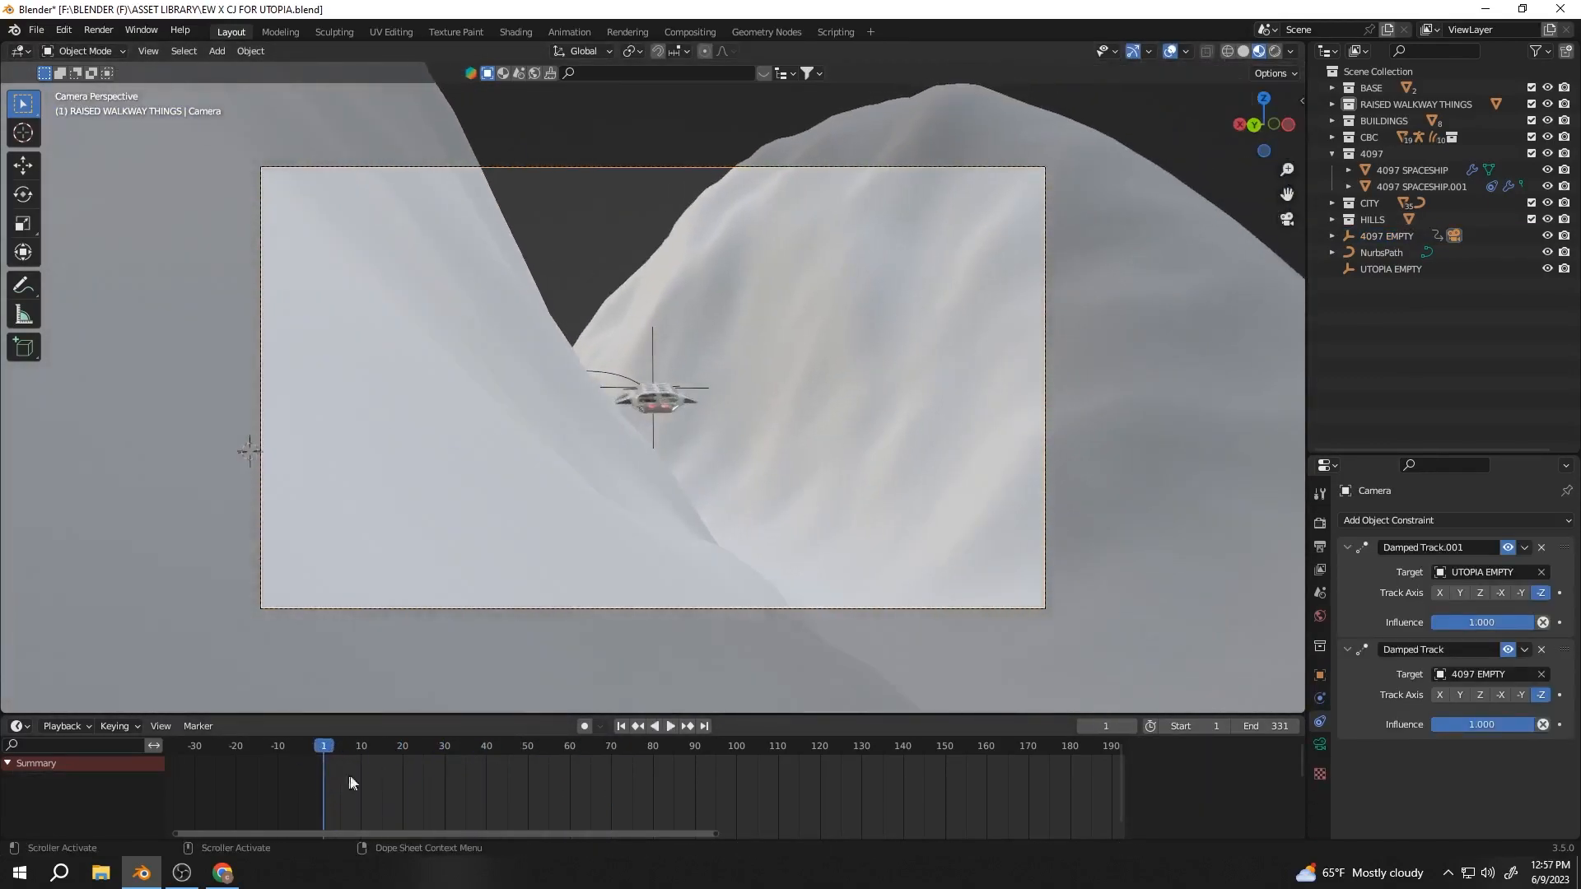
{"action": "left_click_drag", "start_coordinate": [1482, 725], "coordinate": [1310, 732]}
{"action": "key", "text": "space"}
{"action": "left_click_drag", "start_coordinate": [823, 748], "coordinate": [324, 747]}
{"action": "key", "text": "ctrl+s"}
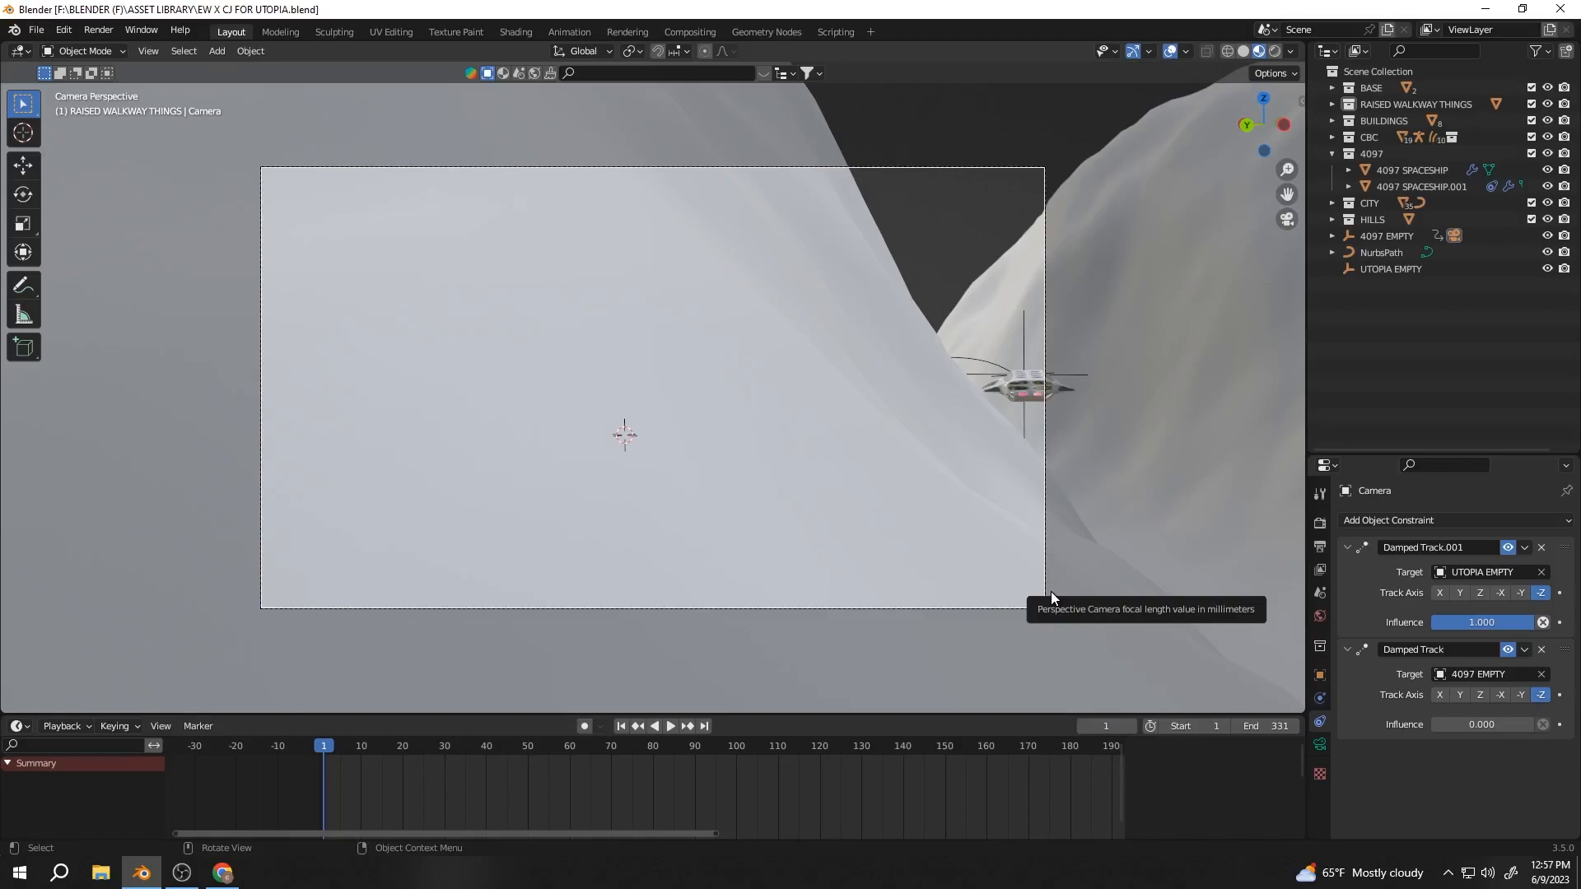
Keyframe the influence of the camera's 4097 EMPTY Damped Track at frame 1 and advance to frame 48
{"action": "left_click_drag", "start_coordinate": [1476, 724], "coordinate": [1395, 728]}
{"action": "key", "text": "i"}
{"action": "key", "text": "space"}
{"action": "key", "text": "space"}
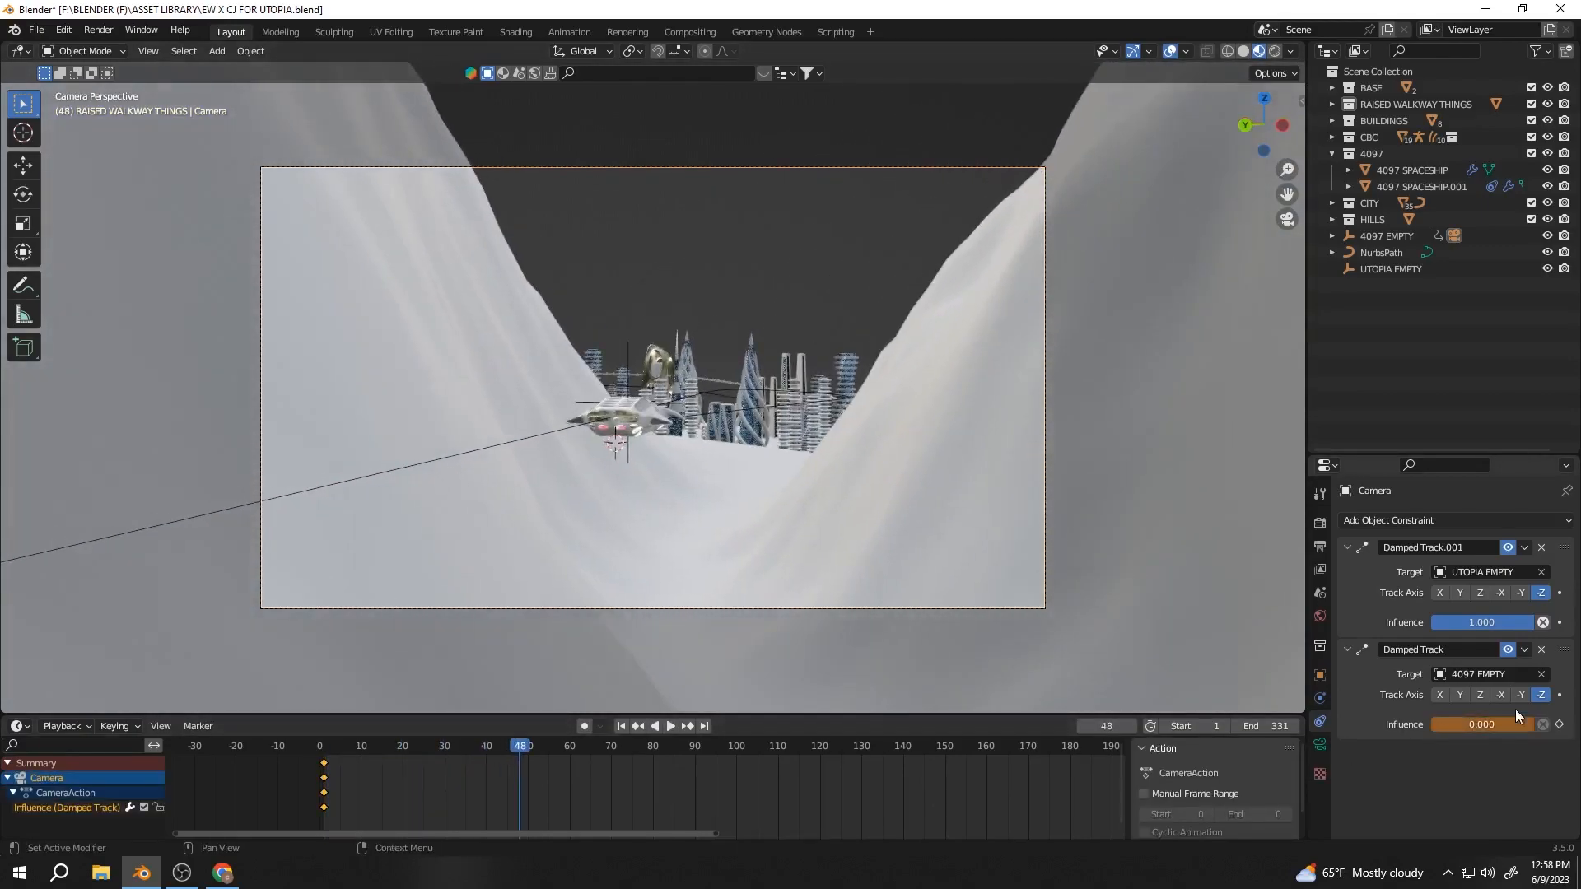
Keyframe the 4097 EMPTY Damped Track influence at 0 again at frame 115 and advance to frame 150
{"action": "key", "text": "space"}
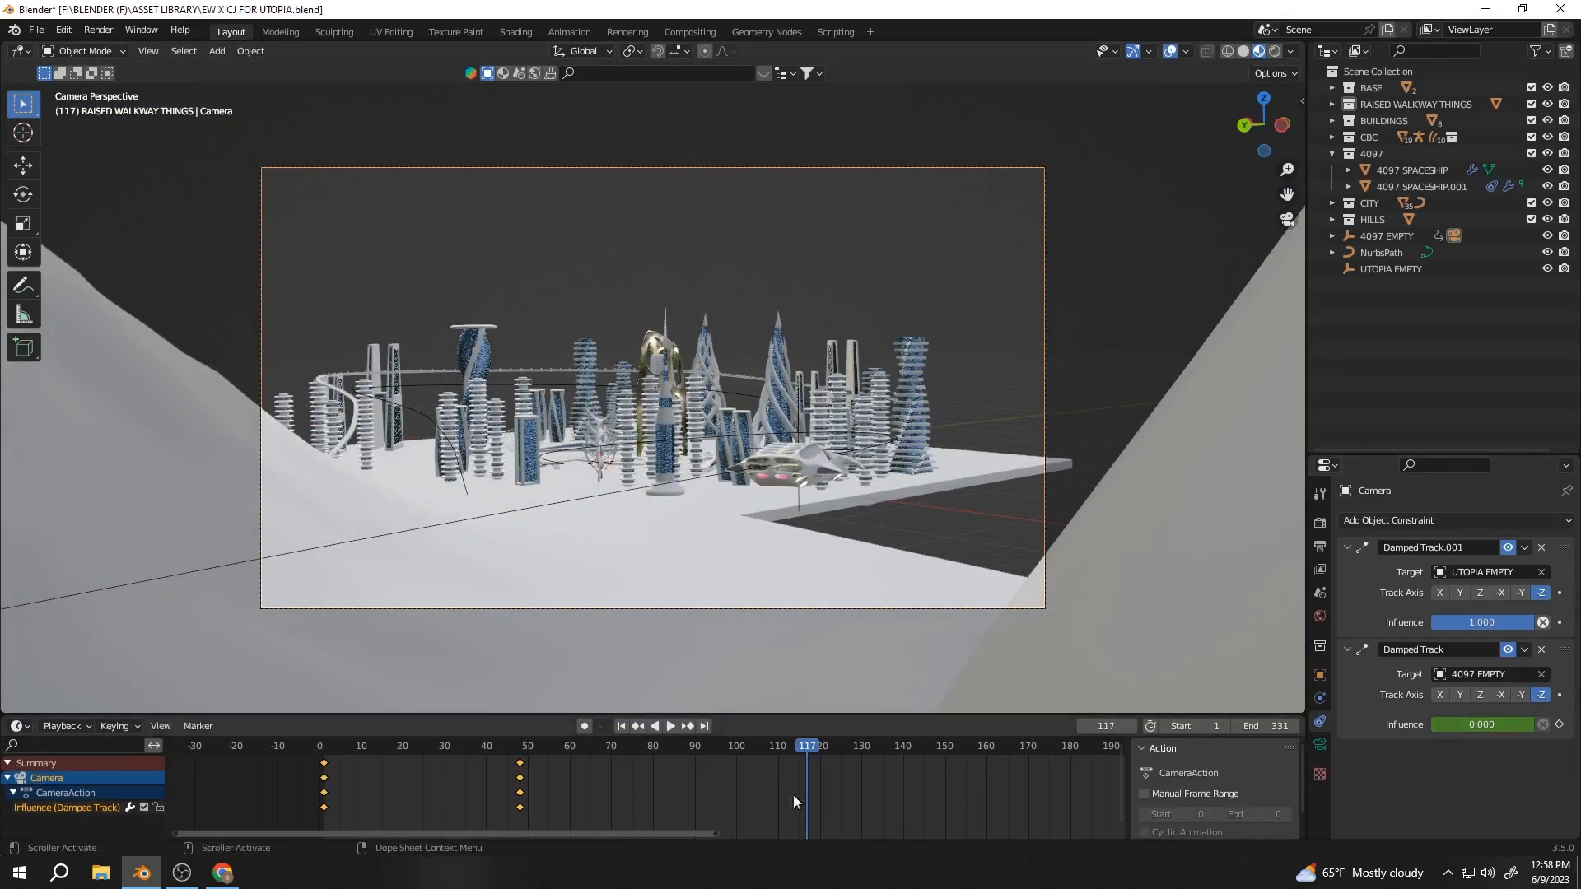
{"action": "key", "text": "i"}
{"action": "key", "text": "space"}
{"action": "key", "text": "space"}
Raise the 4097 EMPTY Damped Track influence to 1 at frame 150 and replay the camera shot from the start
{"action": "left_click_drag", "start_coordinate": [1481, 725], "coordinate": [1564, 724]}
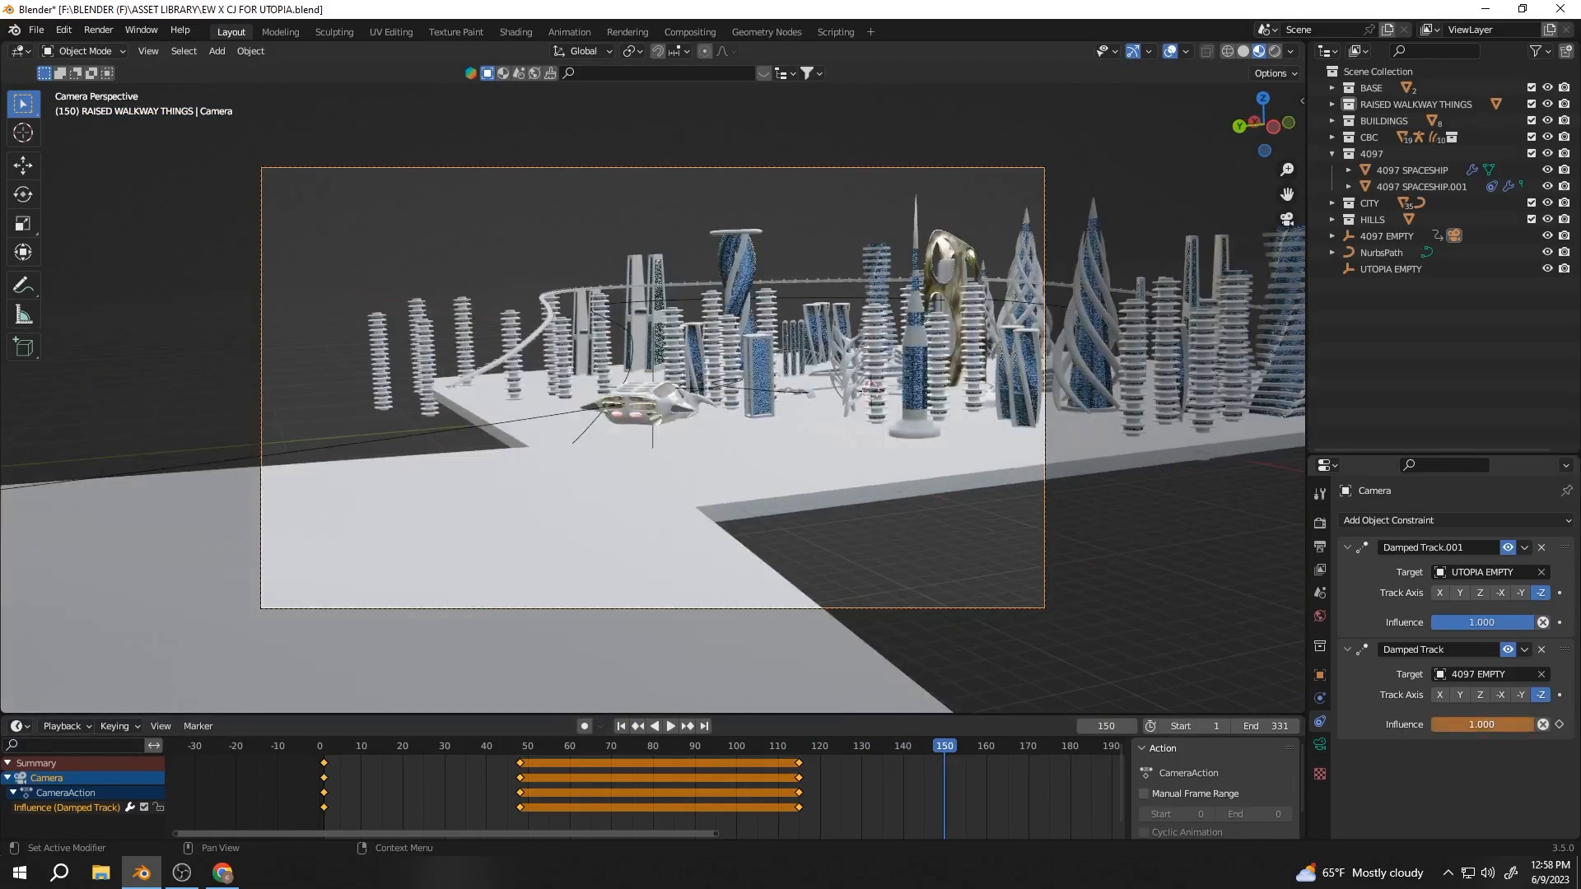
{"action": "left_click_drag", "start_coordinate": [946, 769], "coordinate": [1071, 769]}
{"action": "left_click_drag", "start_coordinate": [945, 746], "coordinate": [736, 746]}
{"action": "key", "text": "shift+Left"}
{"action": "key", "text": "space"}
{"action": "key", "text": "space"}
{"action": "left_click_drag", "start_coordinate": [539, 815], "coordinate": [308, 770]}
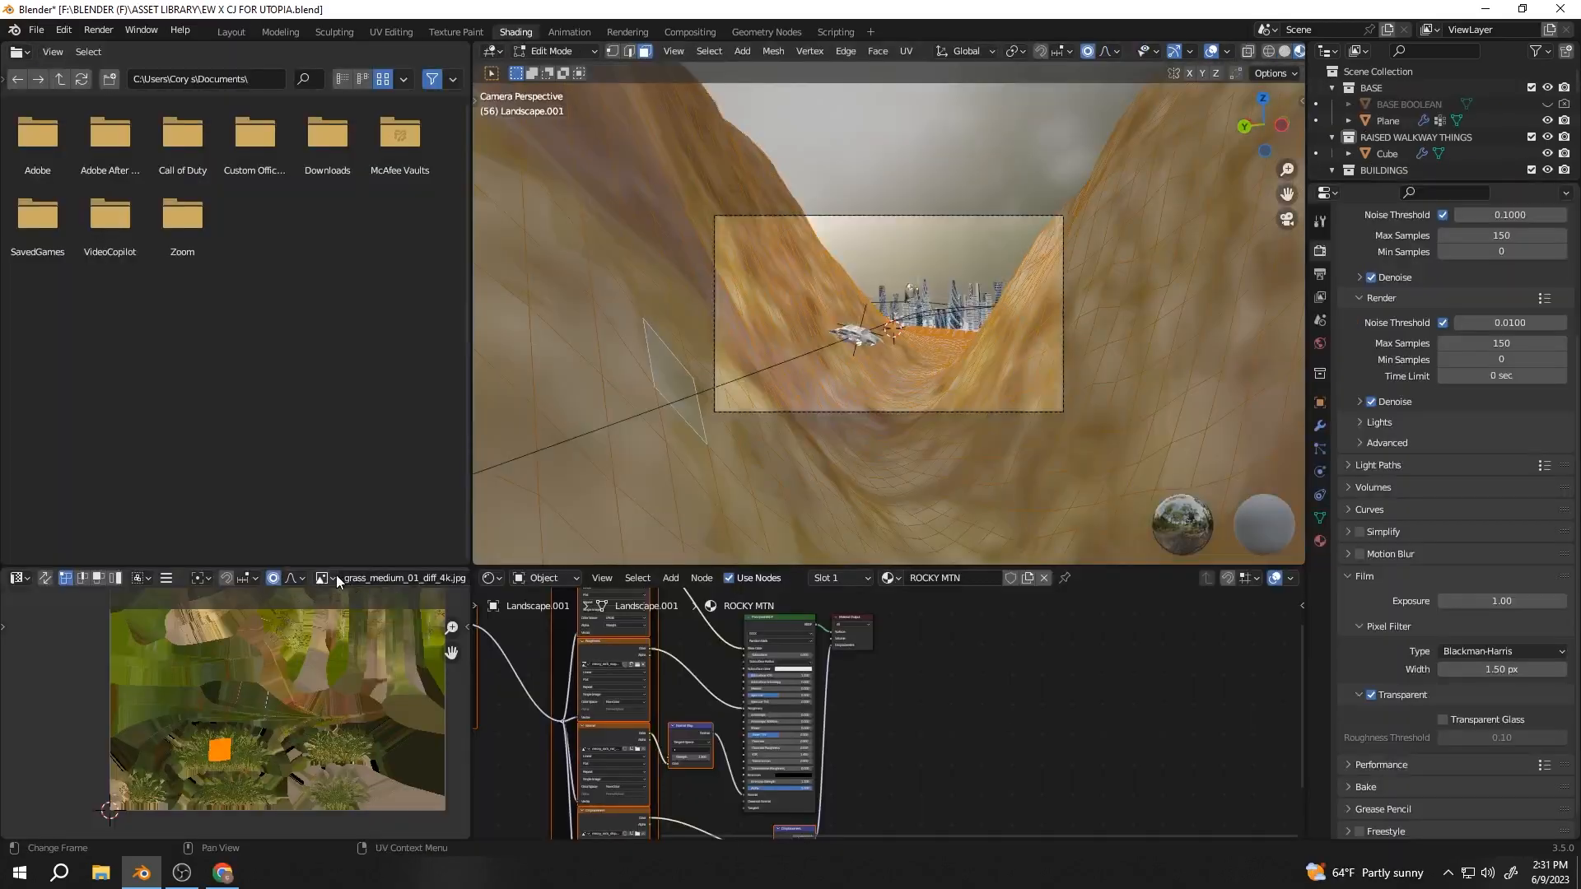
Switch the UV editor's image to mossy_rock_diff_4k.jpg for the landscape and leave Edit Mode
{"action": "left_click", "coordinate": [323, 578]}
{"action": "left_click", "coordinate": [401, 697]}
{"action": "left_click", "coordinate": [324, 578]}
{"action": "scroll", "coordinate": [387, 696], "scroll_direction": "down", "scroll_amount": 10}
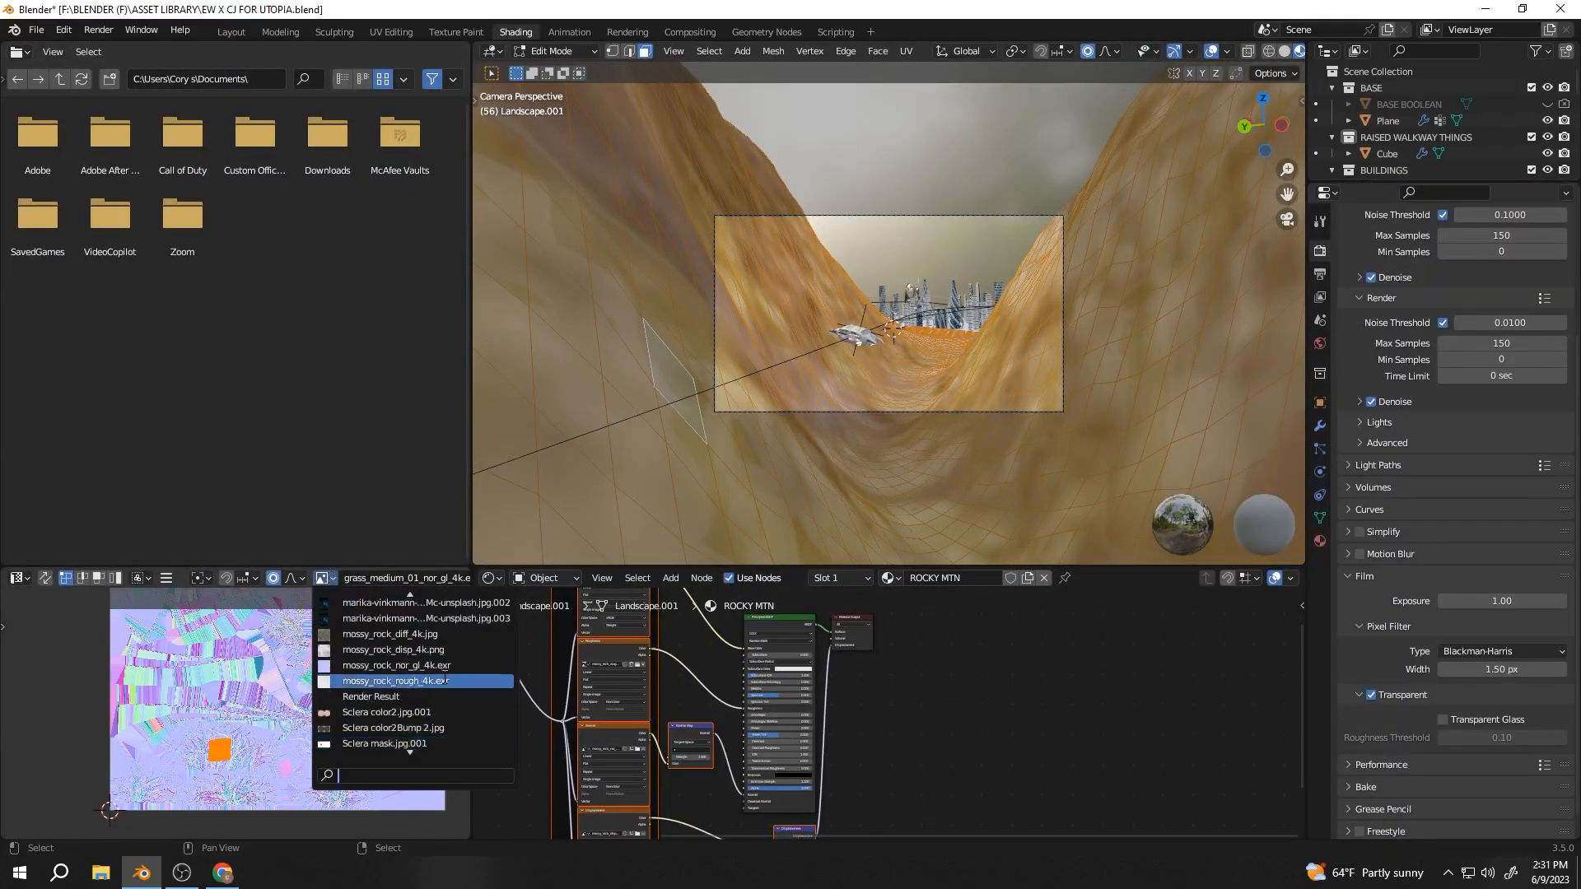
{"action": "left_click", "coordinate": [394, 649]}
{"action": "left_click", "coordinate": [324, 578]}
{"action": "left_click", "coordinate": [391, 605]}
{"action": "key", "text": "Tab"}
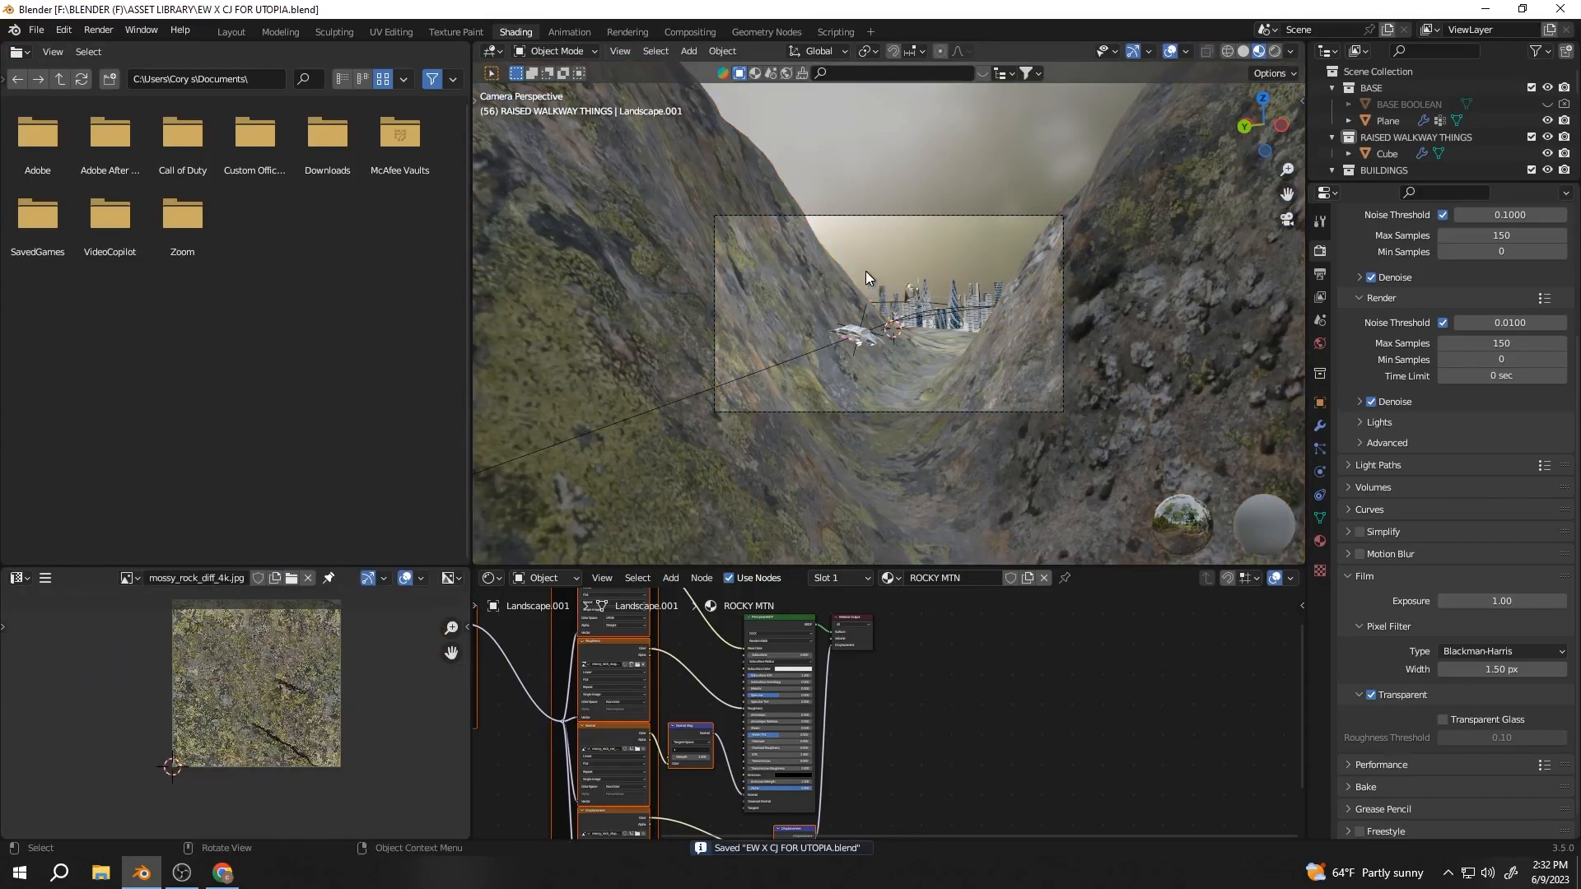
Enlarge the 3D viewport and the outliner in the Shading workspace
{"action": "left_click_drag", "start_coordinate": [471, 697], "coordinate": [227, 690]}
{"action": "left_click_drag", "start_coordinate": [586, 566], "coordinate": [599, 655]}
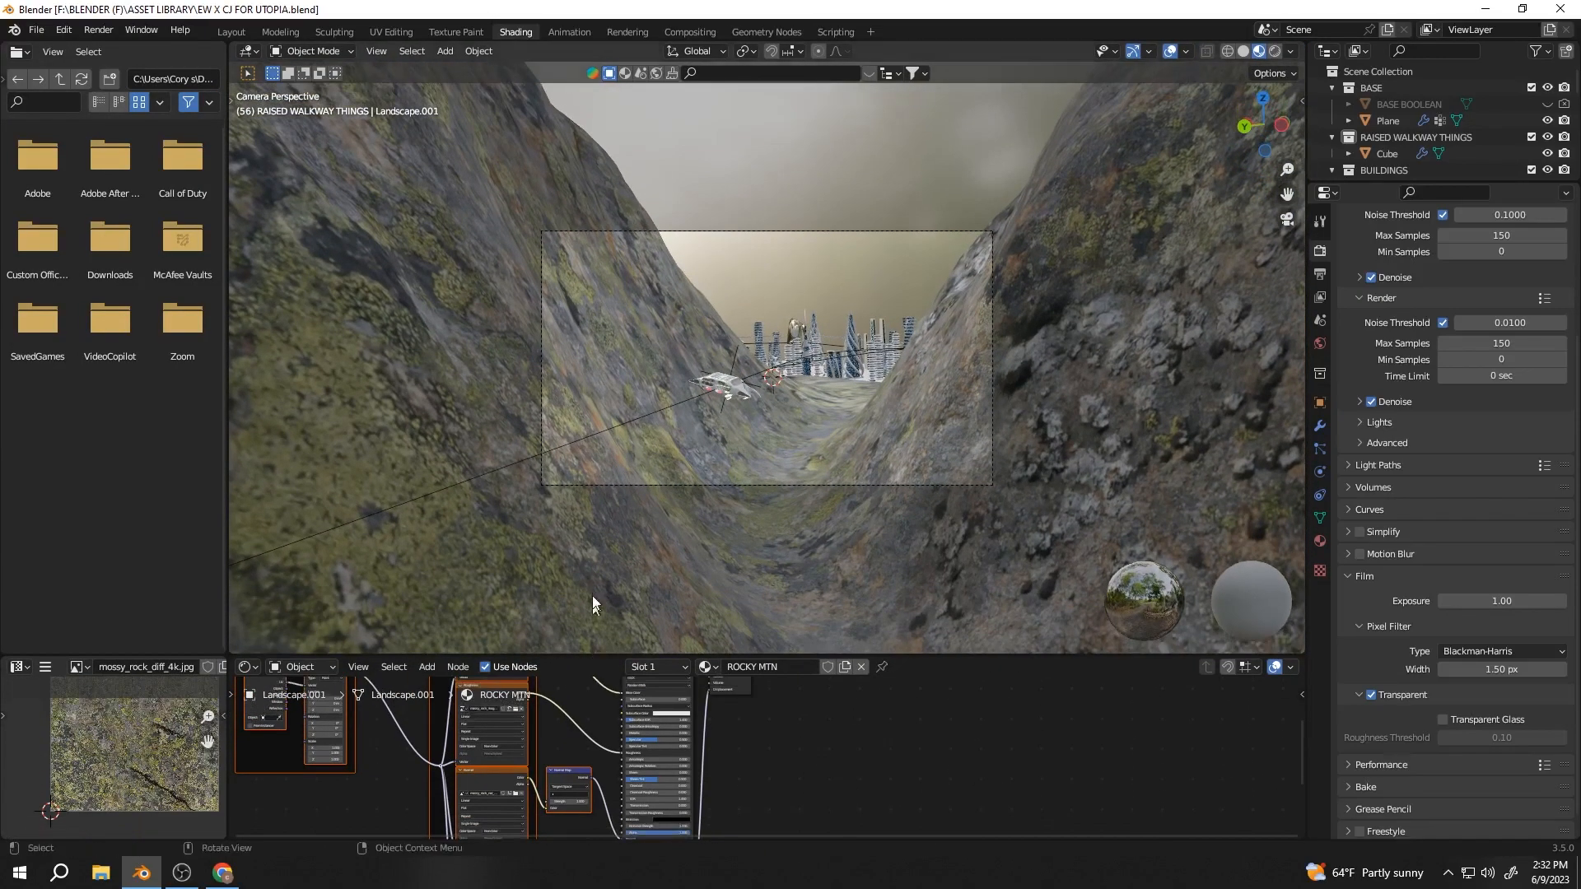
{"action": "left_click_drag", "start_coordinate": [1337, 182], "coordinate": [1338, 463]}
Collapse the BUILDINGS, CBC, 4097, CITY and HILLS collections in the outliner
{"action": "left_click", "coordinate": [1332, 169]}
{"action": "left_click", "coordinate": [1431, 285]}
{"action": "left_click", "coordinate": [1414, 269]}
{"action": "left_click", "coordinate": [1398, 253]}
{"action": "left_click", "coordinate": [1381, 236]}
{"action": "left_click", "coordinate": [1365, 220]}
{"action": "left_click", "coordinate": [1332, 187]}
{"action": "left_click", "coordinate": [1333, 252]}
{"action": "left_click", "coordinate": [1332, 203]}
{"action": "left_click", "coordinate": [1332, 236]}
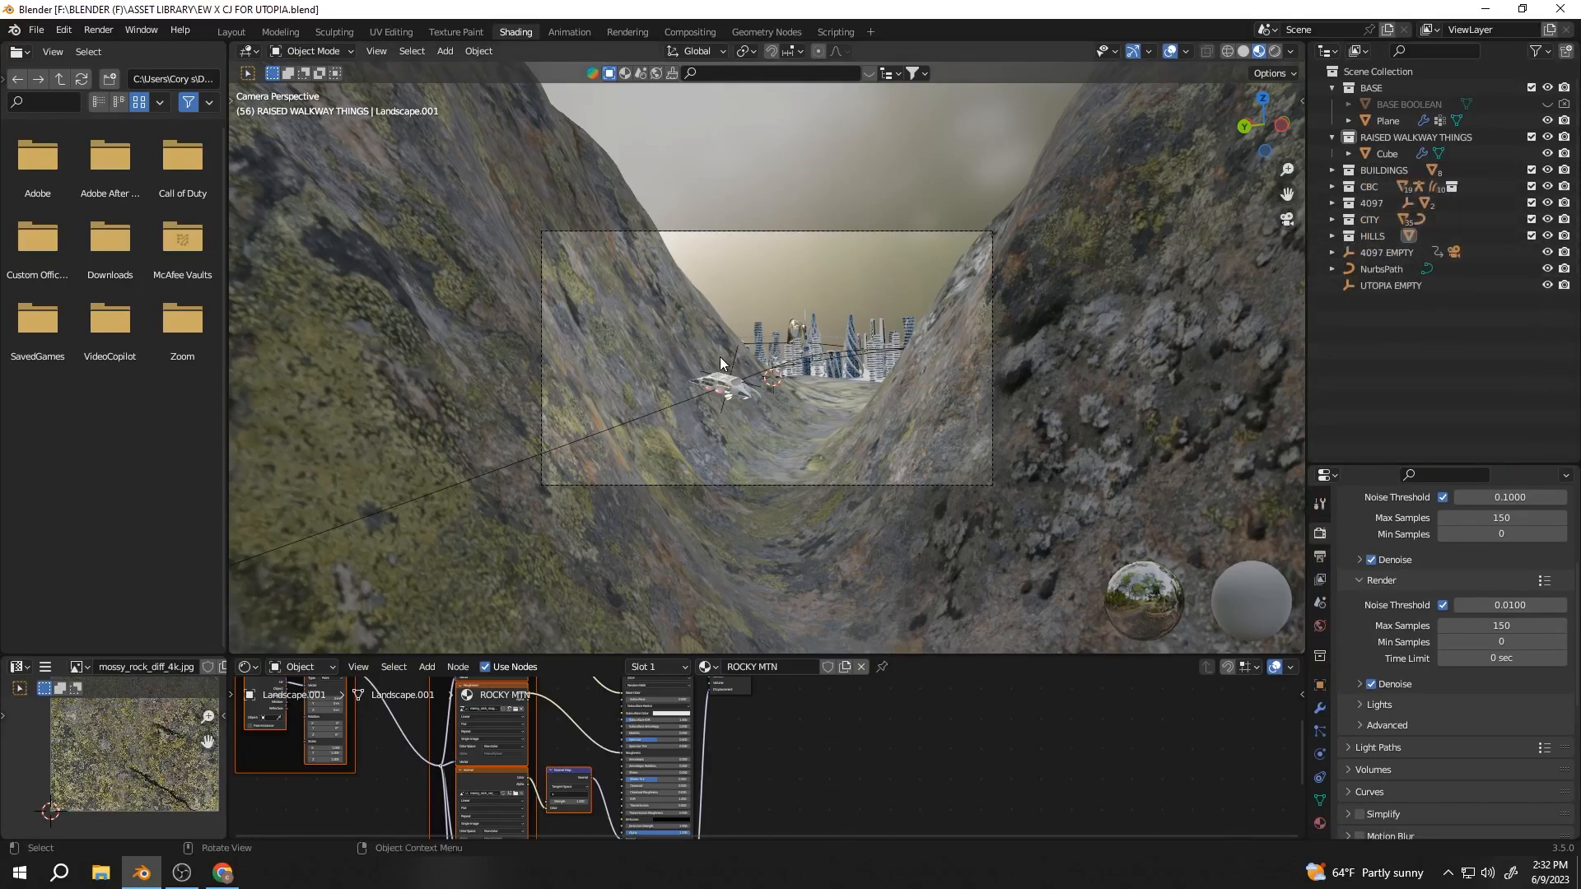
Create a new collection in the scene and name it GRASS
{"action": "right_click", "coordinate": [1364, 340]}
{"action": "left_click", "coordinate": [1363, 340]}
{"action": "double_click", "coordinate": [1404, 248]}
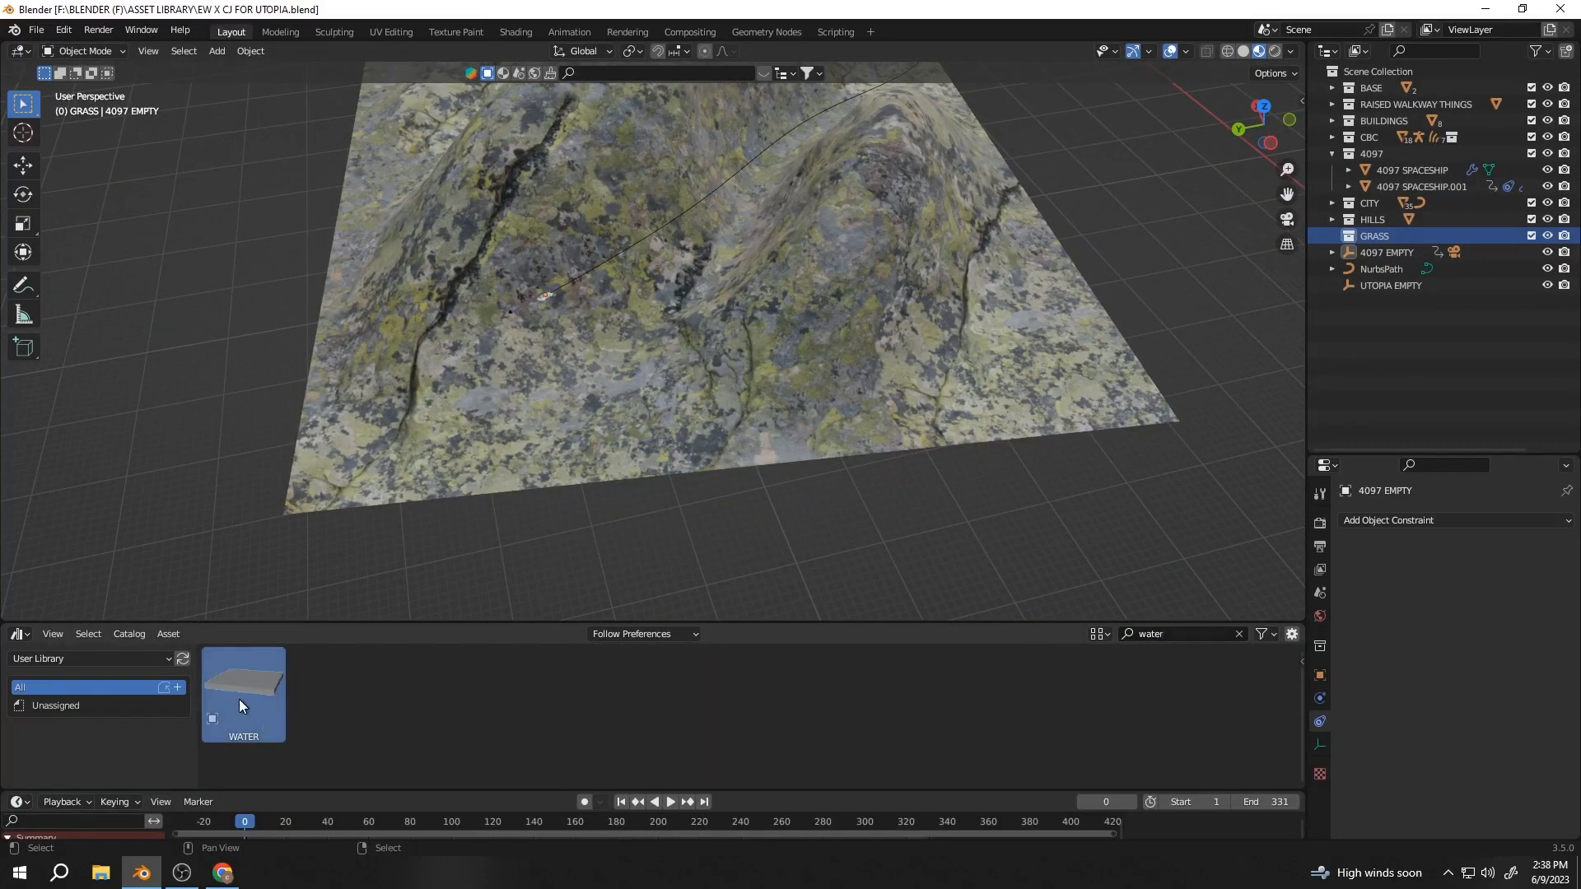
Place the WATER asset from the user library in the valley between the hills and clear its rotation
{"action": "left_click_drag", "start_coordinate": [259, 717], "coordinate": [708, 273]}
{"action": "scroll", "coordinate": [710, 362], "scroll_direction": "up", "scroll_amount": 8}
{"action": "middle_click_drag", "start_coordinate": [728, 445], "coordinate": [916, 287]}
{"action": "key", "text": "alt+r"}
{"action": "scroll", "coordinate": [819, 338], "scroll_direction": "down", "scroll_amount": 7}
Scale the water object to cover the valley floor and rotate it -45.2° about Z
{"action": "key", "text": "s"}
{"action": "left_click", "coordinate": [595, 376]}
{"action": "key", "text": "r"}
{"action": "key", "text": "z"}
{"action": "left_click", "coordinate": [818, 431]}
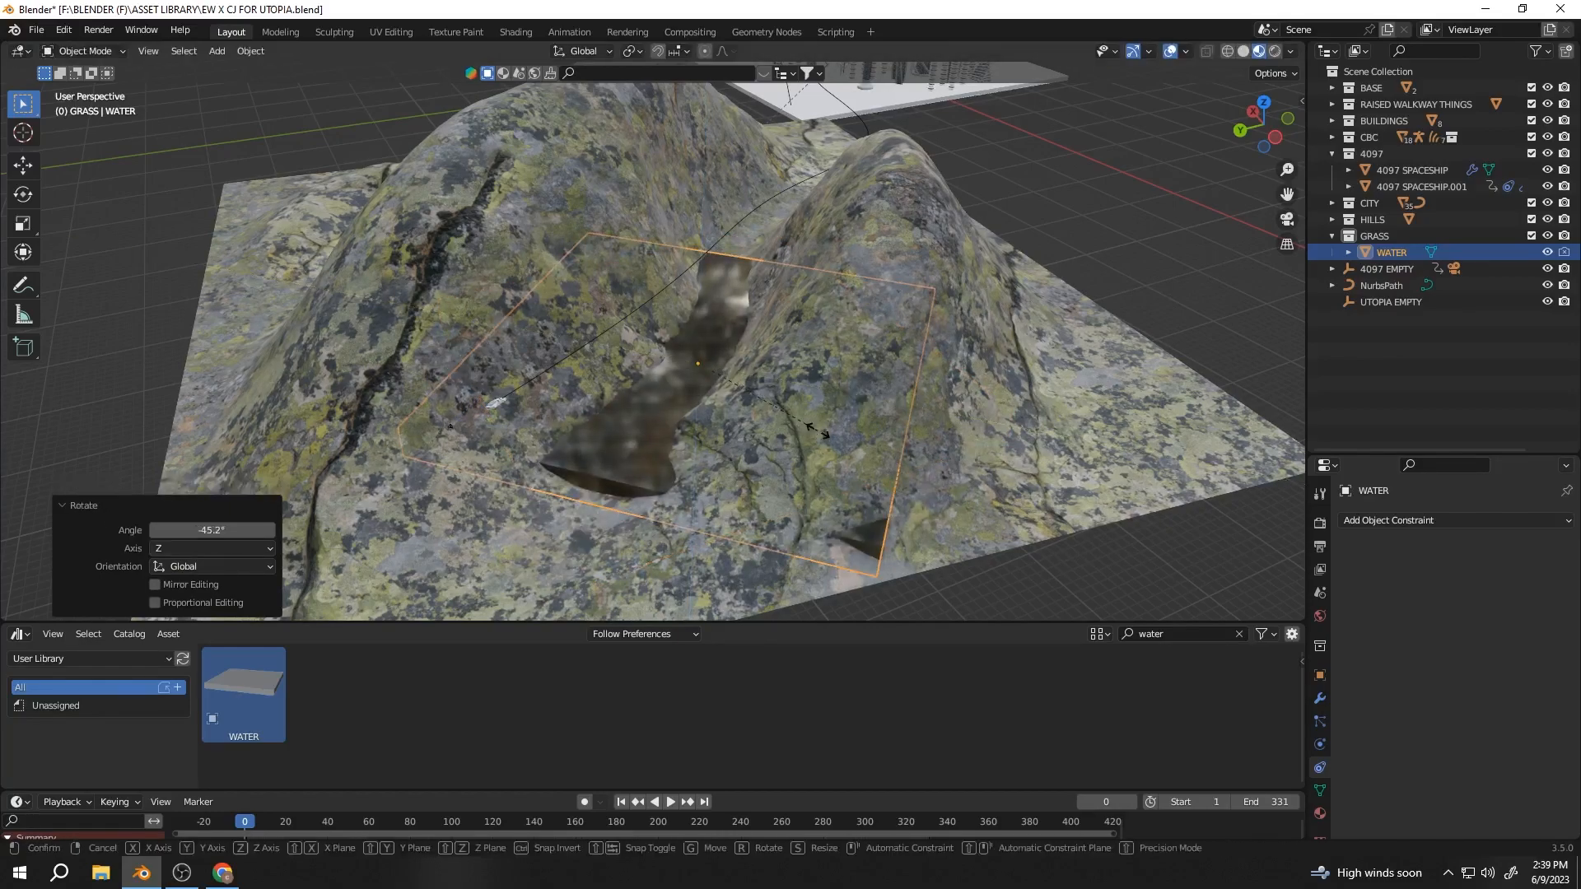
Stretch the water object along its local X axis to span the valley between the hills
{"action": "key", "text": "s"}
{"action": "key", "text": "x"}
{"action": "key", "text": "x"}
{"action": "left_click", "coordinate": [922, 290]}
{"action": "scroll", "coordinate": [927, 280], "scroll_direction": "down", "scroll_amount": 6}
Reposition the water horizontally over the valley and adjust its height along Z
{"action": "left_click", "coordinate": [1264, 103]}
{"action": "scroll", "coordinate": [633, 363], "scroll_direction": "up", "scroll_amount": 4}
{"action": "key", "text": "g"}
{"action": "left_click", "coordinate": [690, 387]}
{"action": "middle_click_drag", "start_coordinate": [690, 387], "coordinate": [925, 284]}
{"action": "key", "text": "g"}
{"action": "key", "text": "z"}
{"action": "left_click", "coordinate": [767, 257]}
{"action": "left_click", "coordinate": [1030, 362]}
{"action": "left_click", "coordinate": [925, 288]}
Select the vertices at one side of the water mesh in Edit Mode with X-ray on and move them
{"action": "left_click", "coordinate": [1263, 115]}
{"action": "key", "text": "Tab"}
{"action": "key", "text": "1"}
{"action": "key", "text": "alt+z"}
{"action": "left_click_drag", "start_coordinate": [993, 301], "coordinate": [1167, 406]}
{"action": "scroll", "coordinate": [1173, 378], "scroll_direction": "down", "scroll_amount": 2}
{"action": "key", "text": "g"}
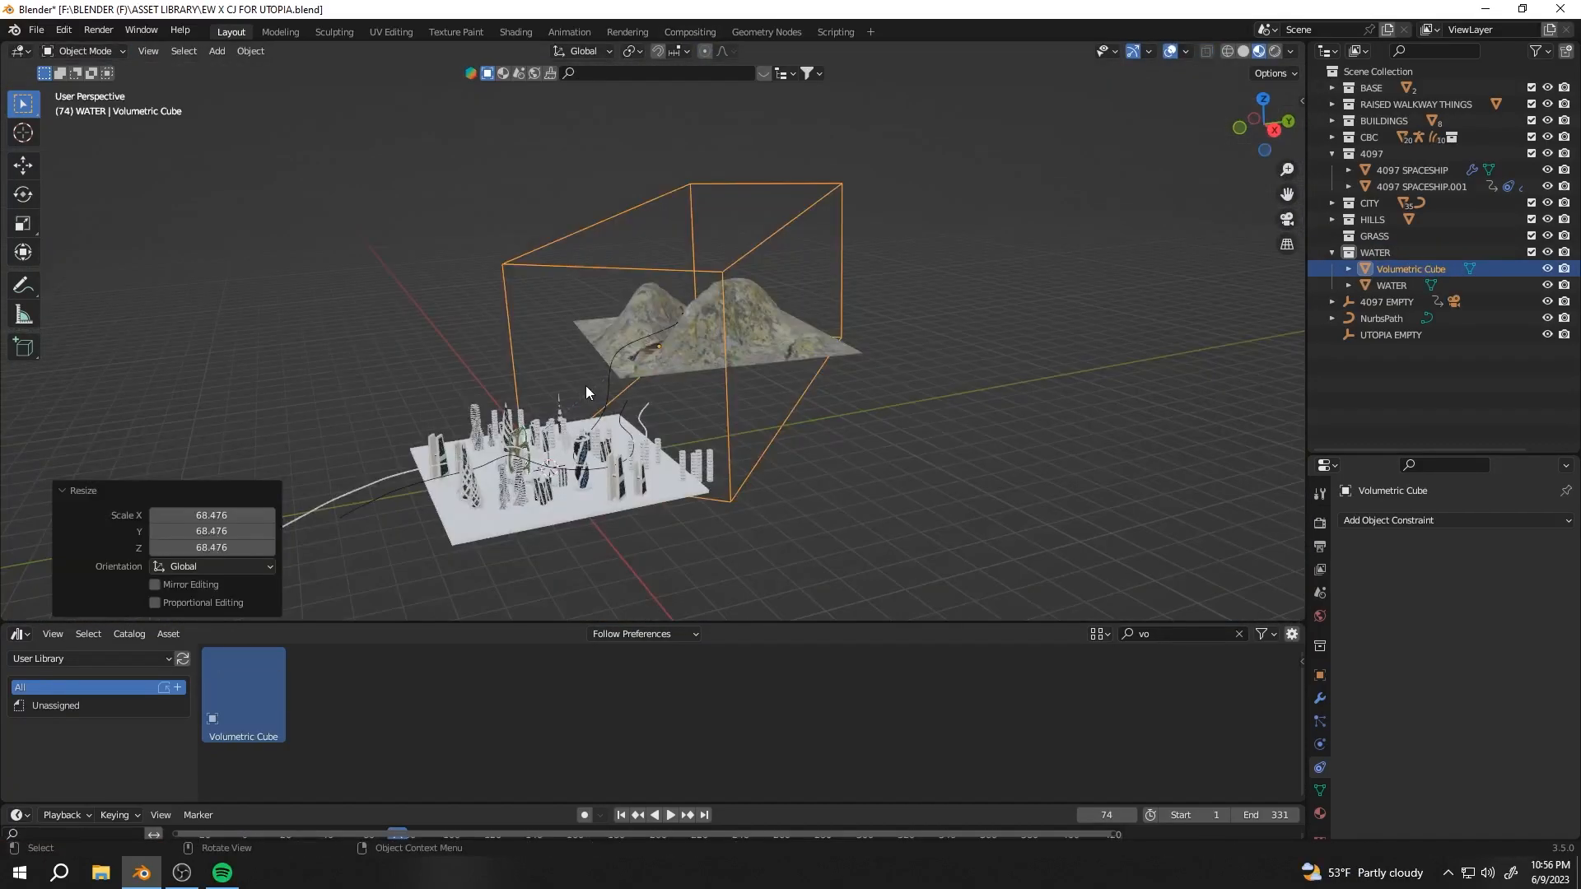
Clear the Volumetric Cube's rotation, turn it to suit the city and hills, and scale it 1.445 along local X
{"action": "key", "text": "alt+r"}
{"action": "key", "text": "r"}
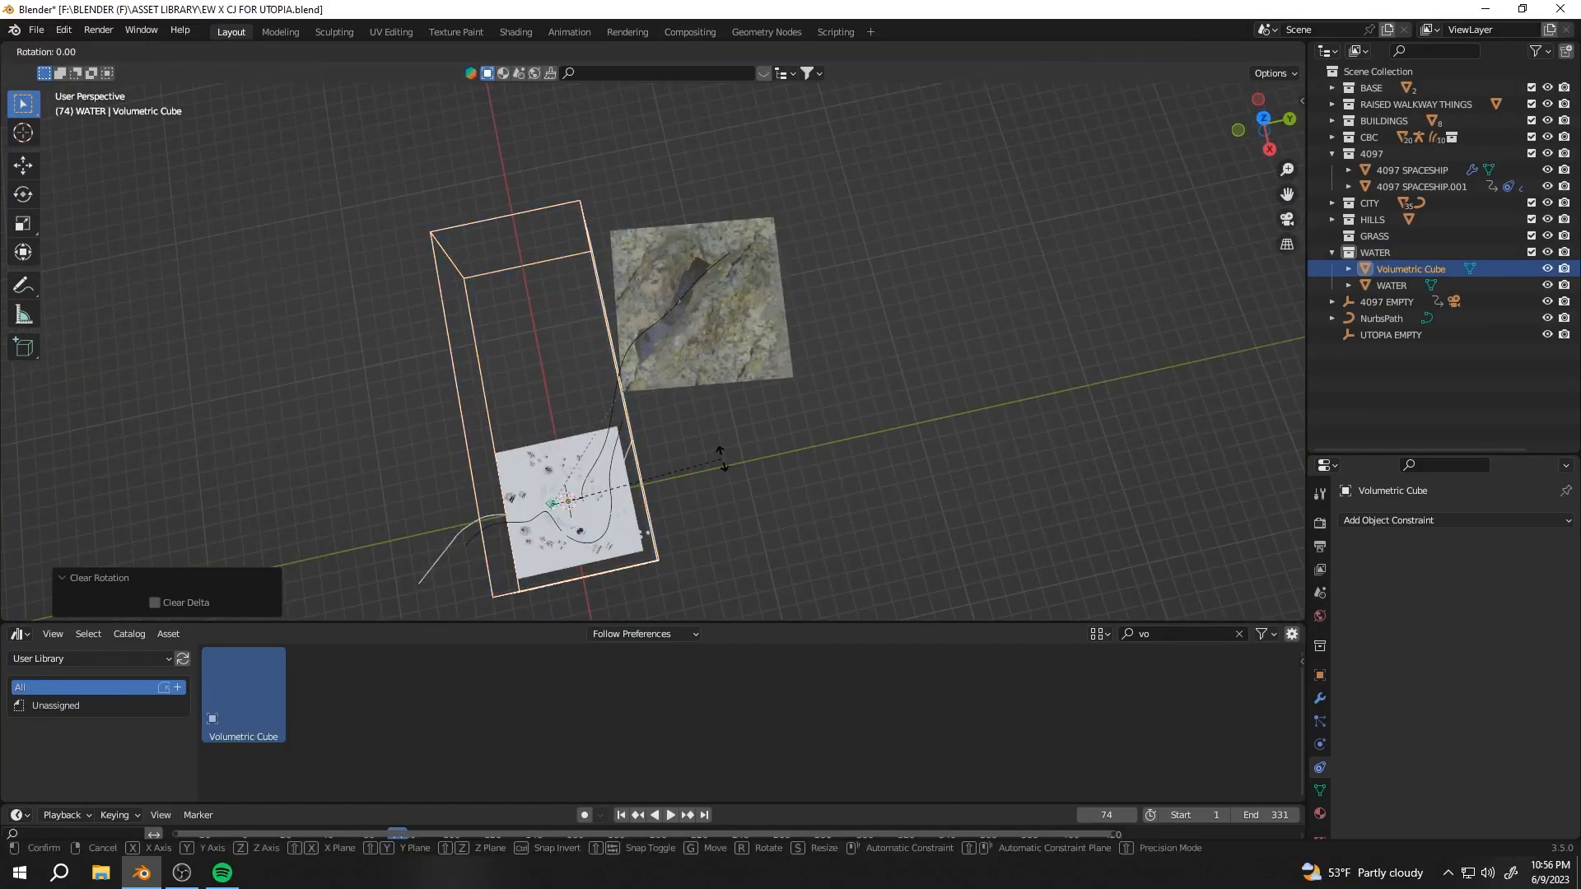
{"action": "left_click", "coordinate": [698, 526]}
{"action": "key", "text": "s"}
{"action": "key", "text": "x"}
{"action": "left_click", "coordinate": [729, 353]}
{"action": "key", "text": "KP_0"}
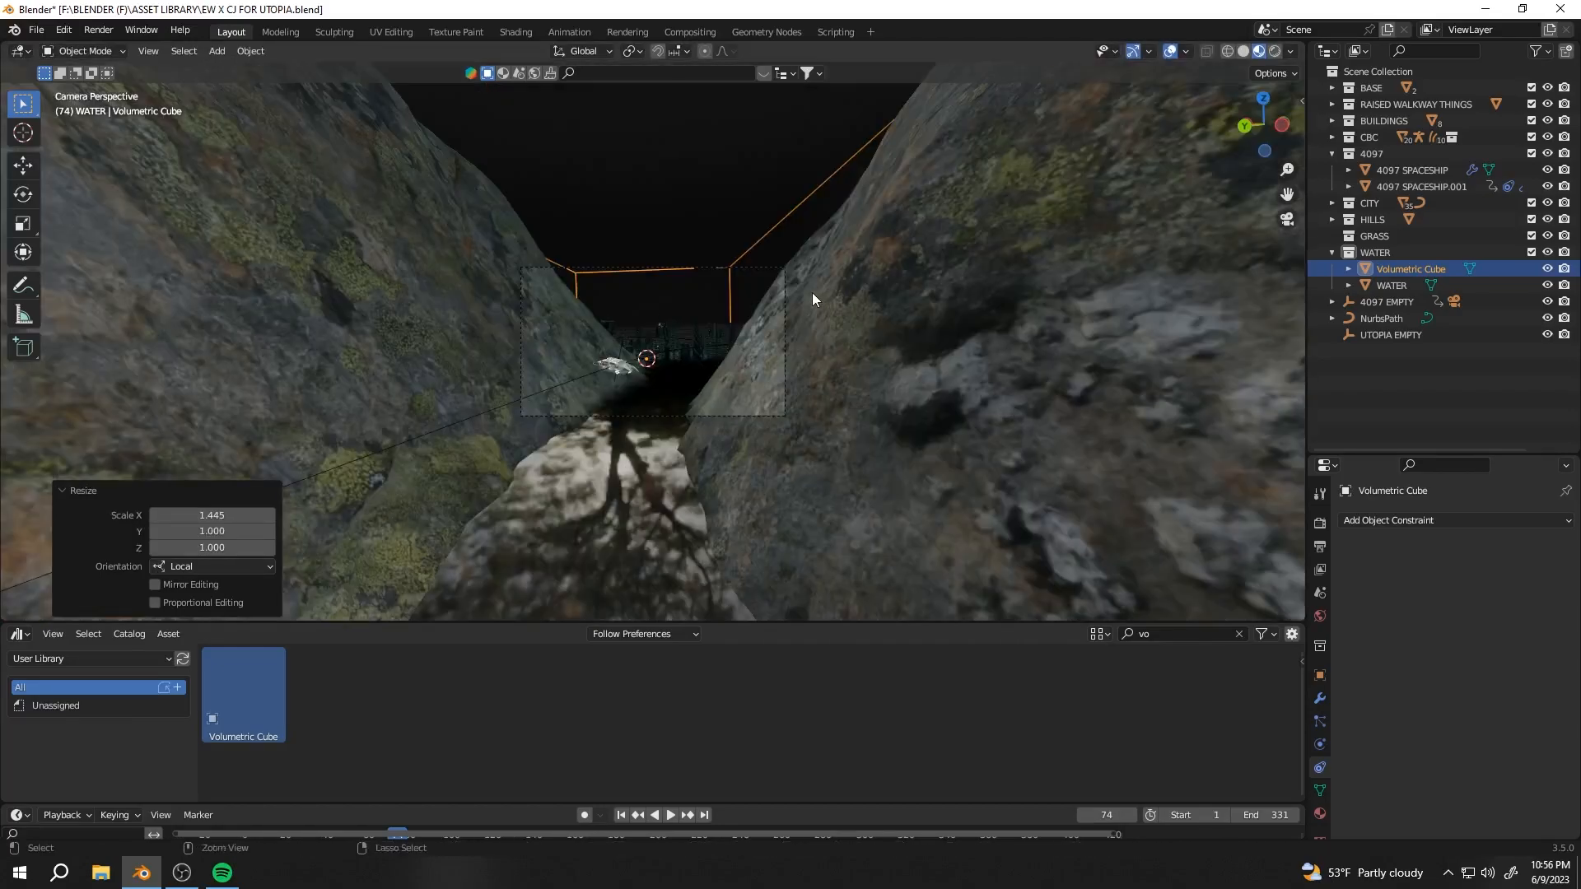
Open the Shading workspace and tint the cube's Volume Scatter pale green with hue 0.421 and saturation 0.379
{"action": "left_click", "coordinate": [515, 31]}
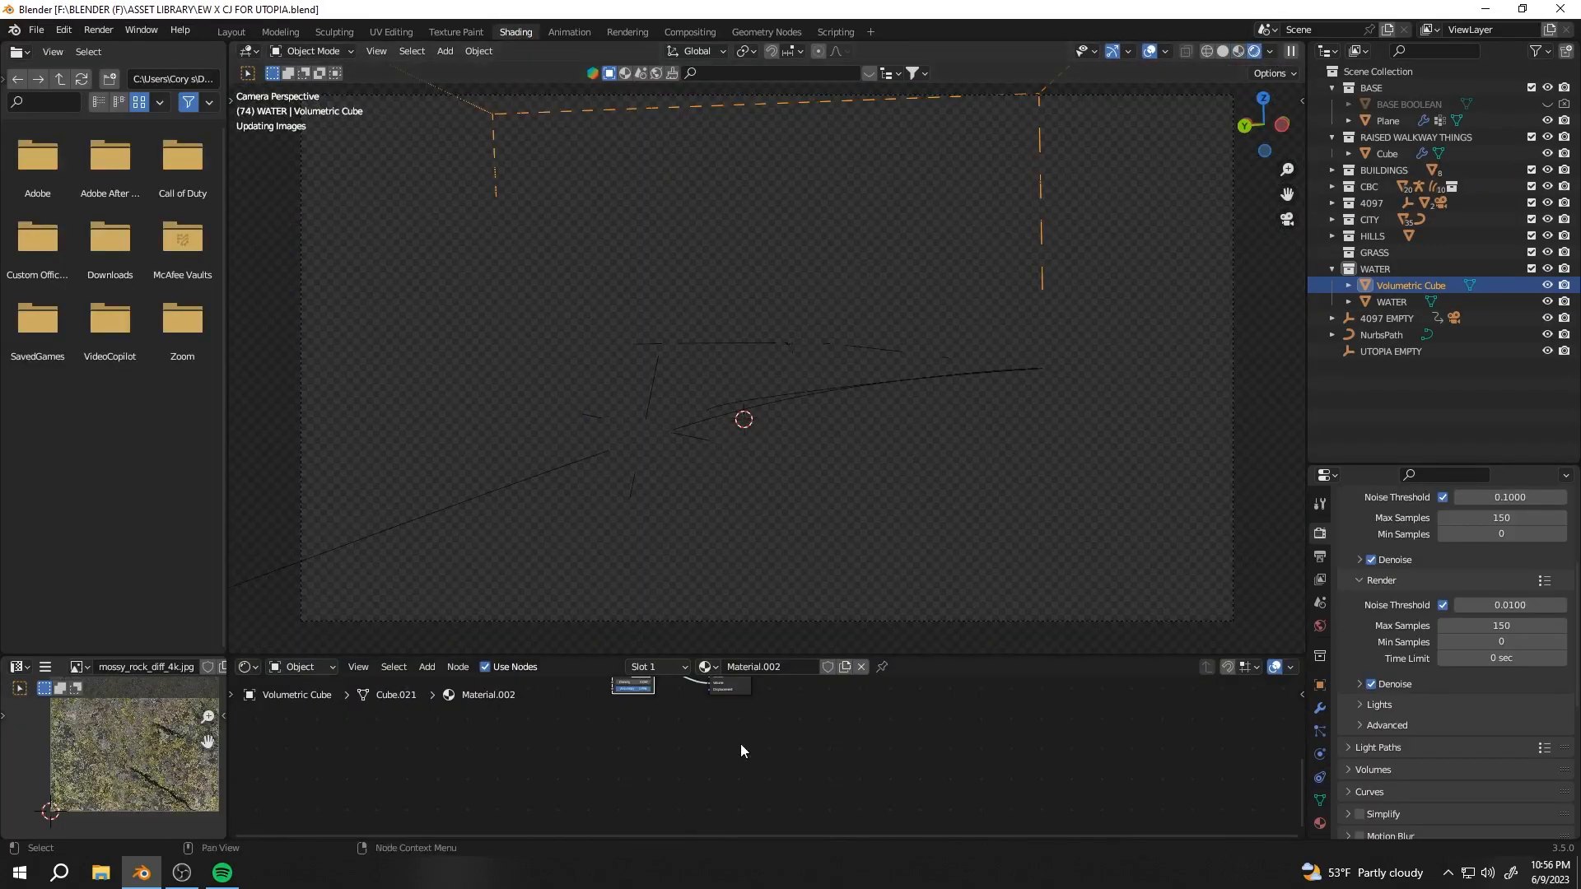
{"action": "scroll", "coordinate": [652, 823], "scroll_direction": "up", "scroll_amount": 2}
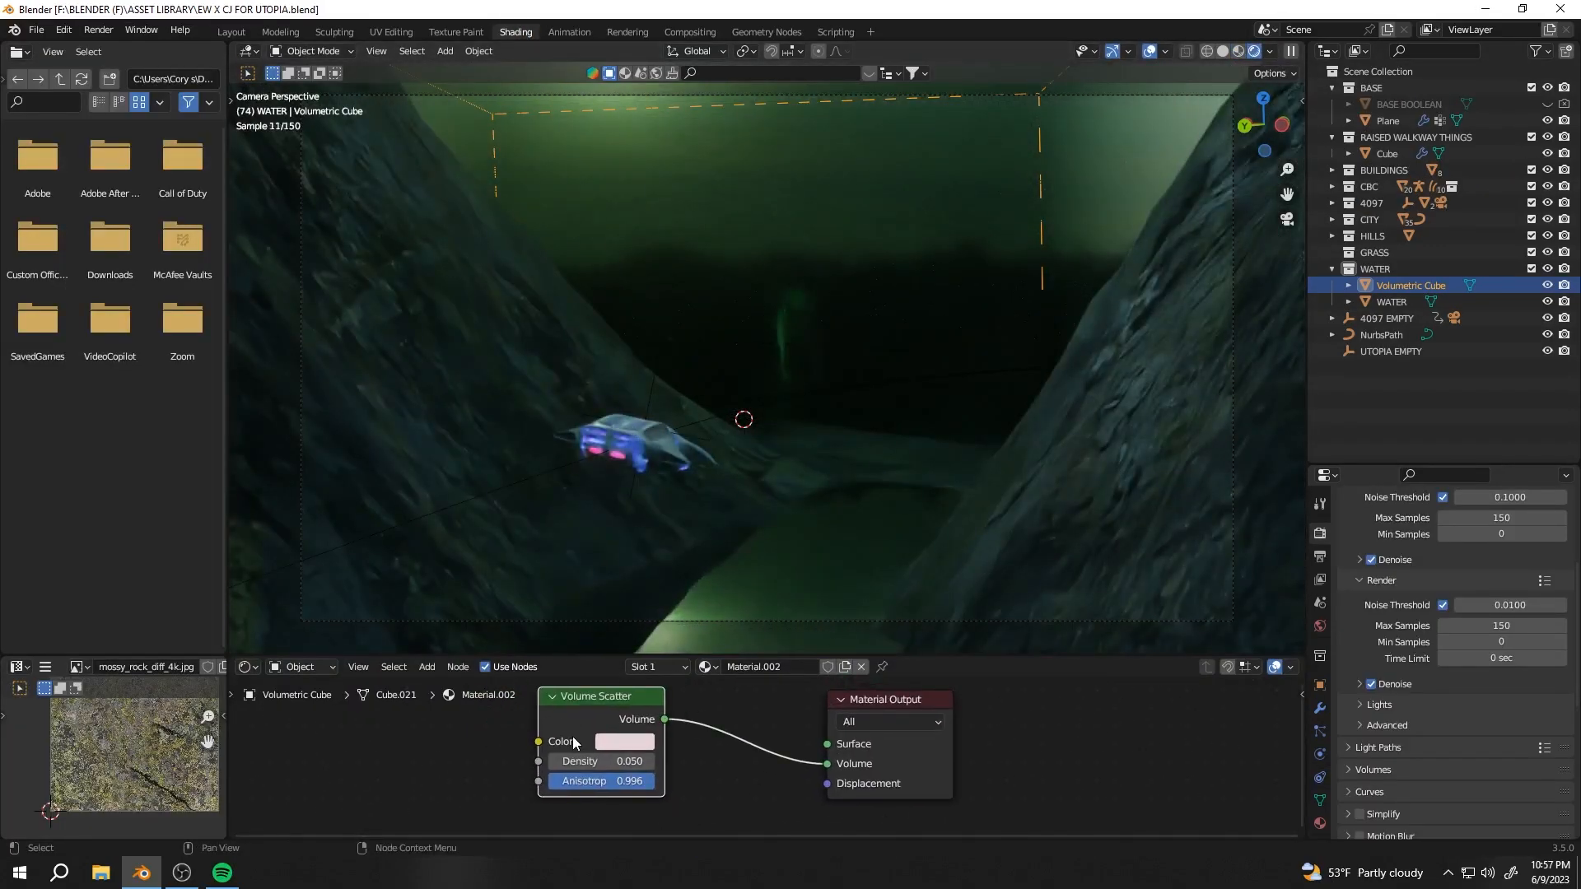
{"action": "left_click", "coordinate": [624, 741]}
{"action": "left_click", "coordinate": [665, 536]}
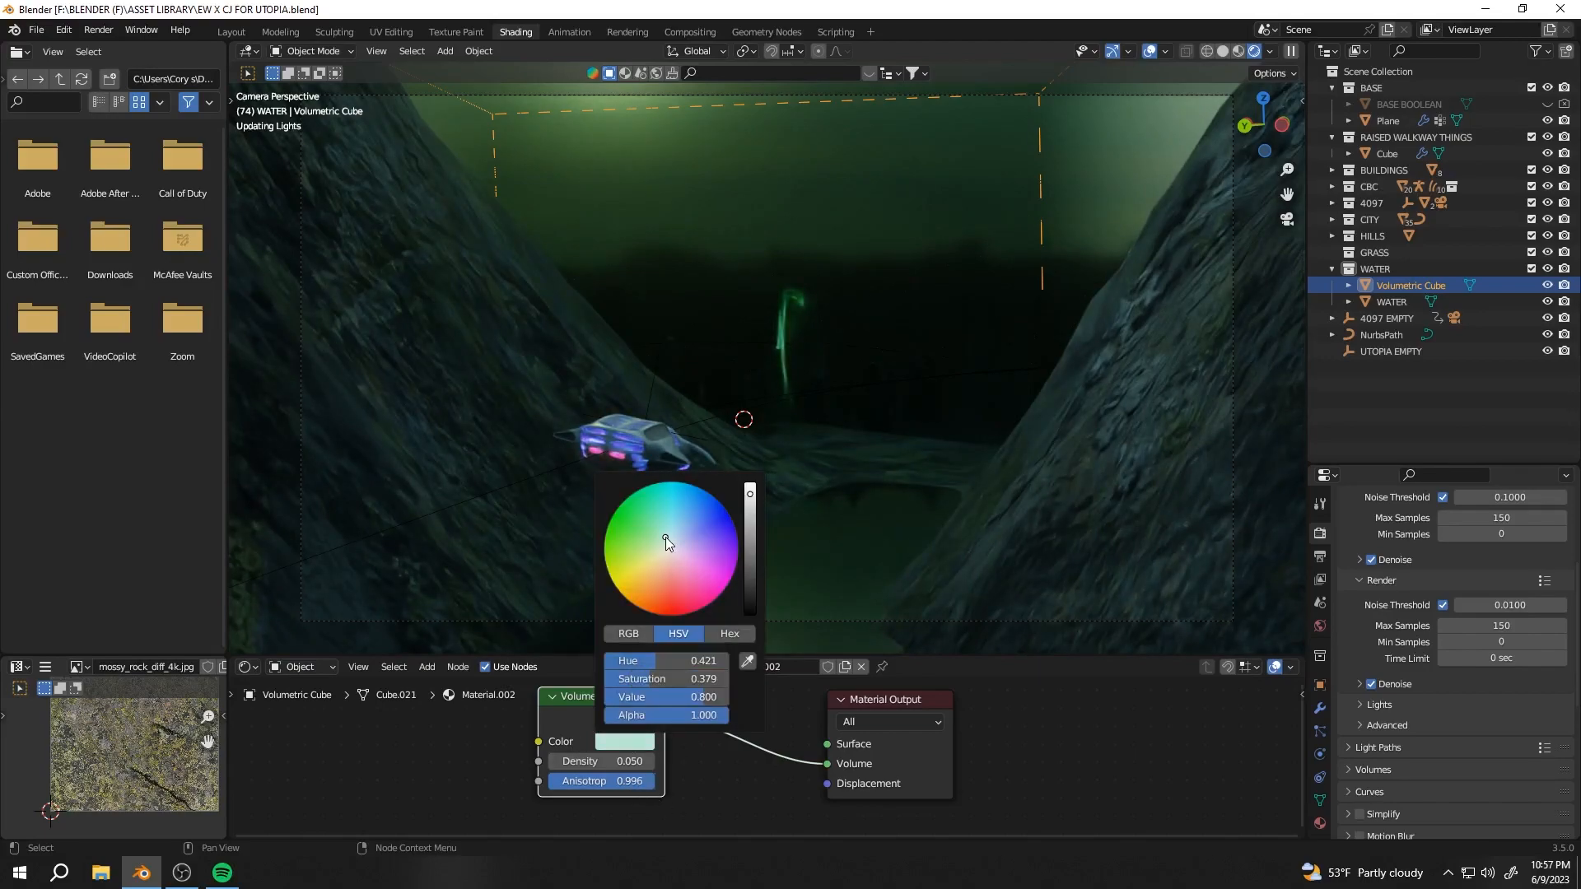
{"action": "left_click", "coordinate": [634, 741]}
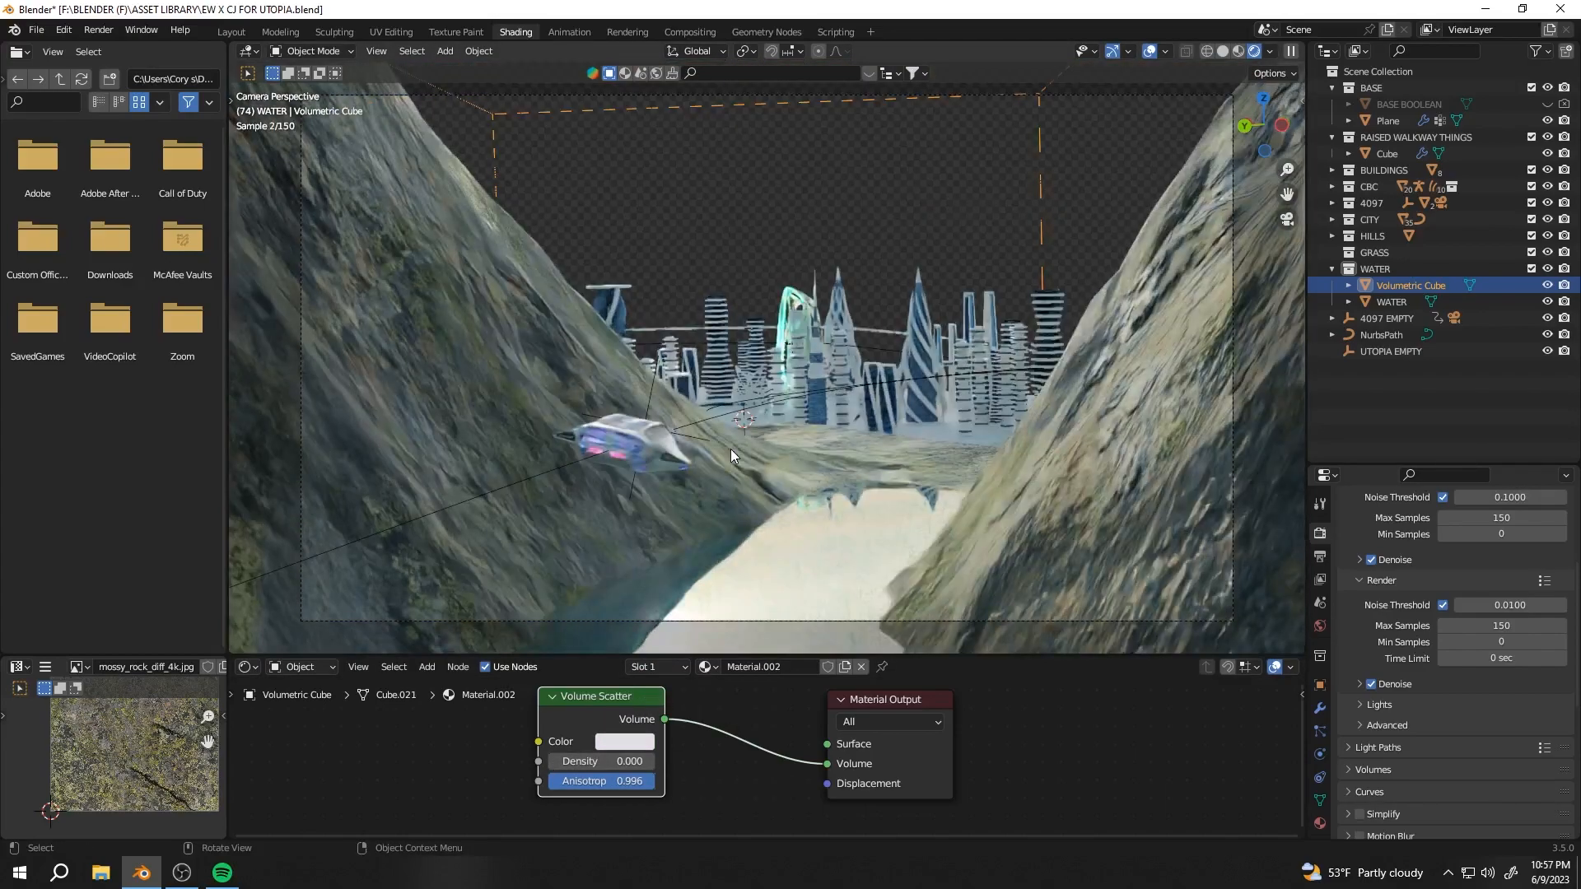
Try a Volume Scatter density of 0.090 and test-render frame 74
{"action": "left_click_drag", "start_coordinate": [628, 760], "coordinate": [642, 761]}
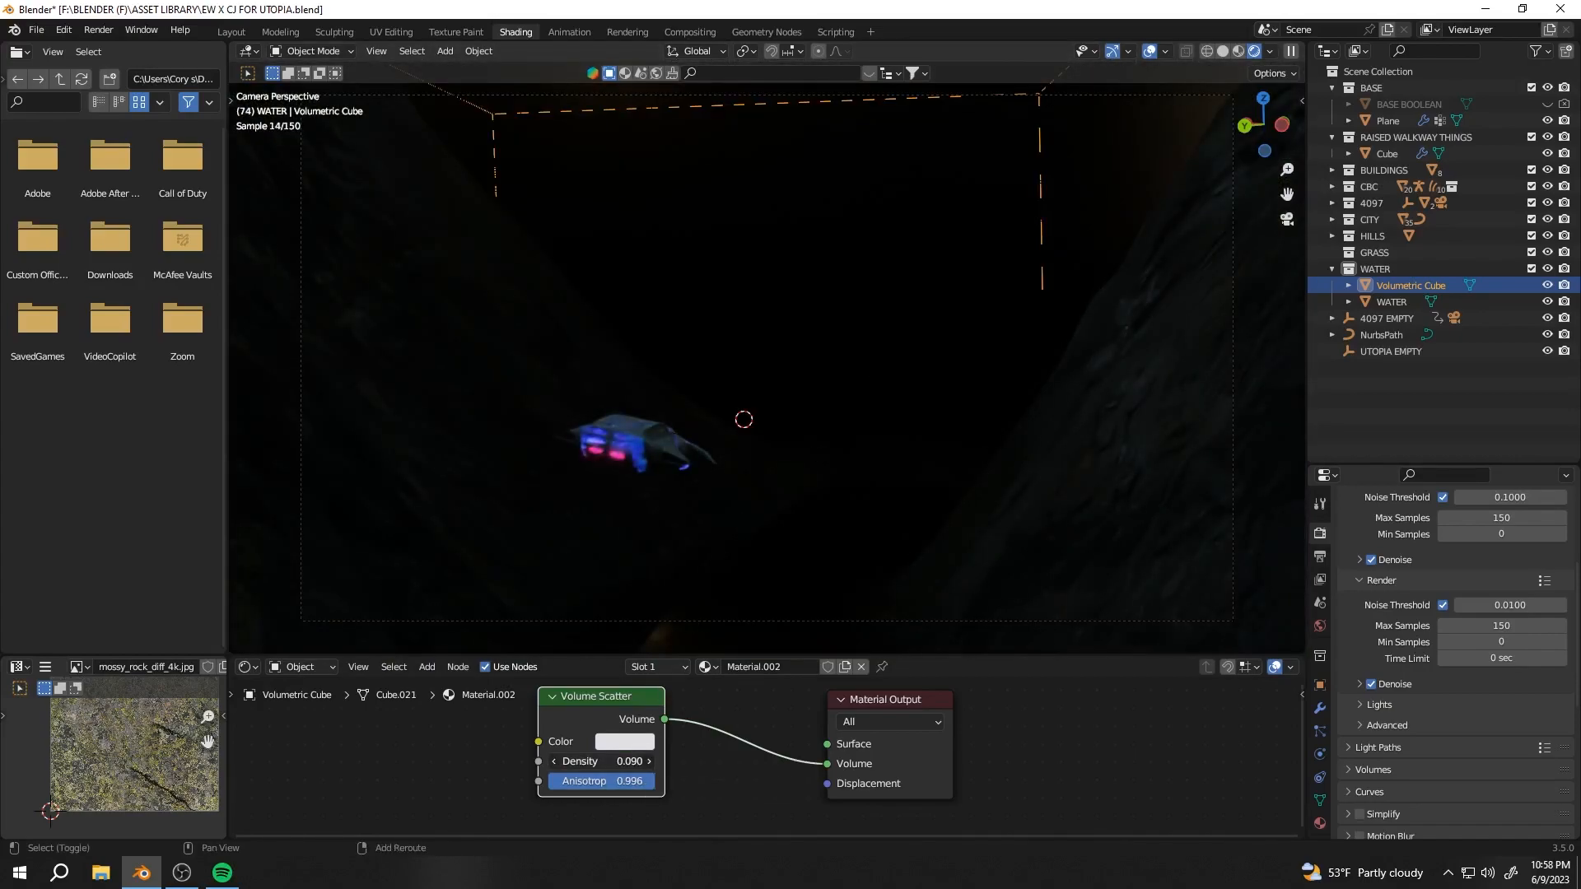
{"action": "key", "text": "F12"}
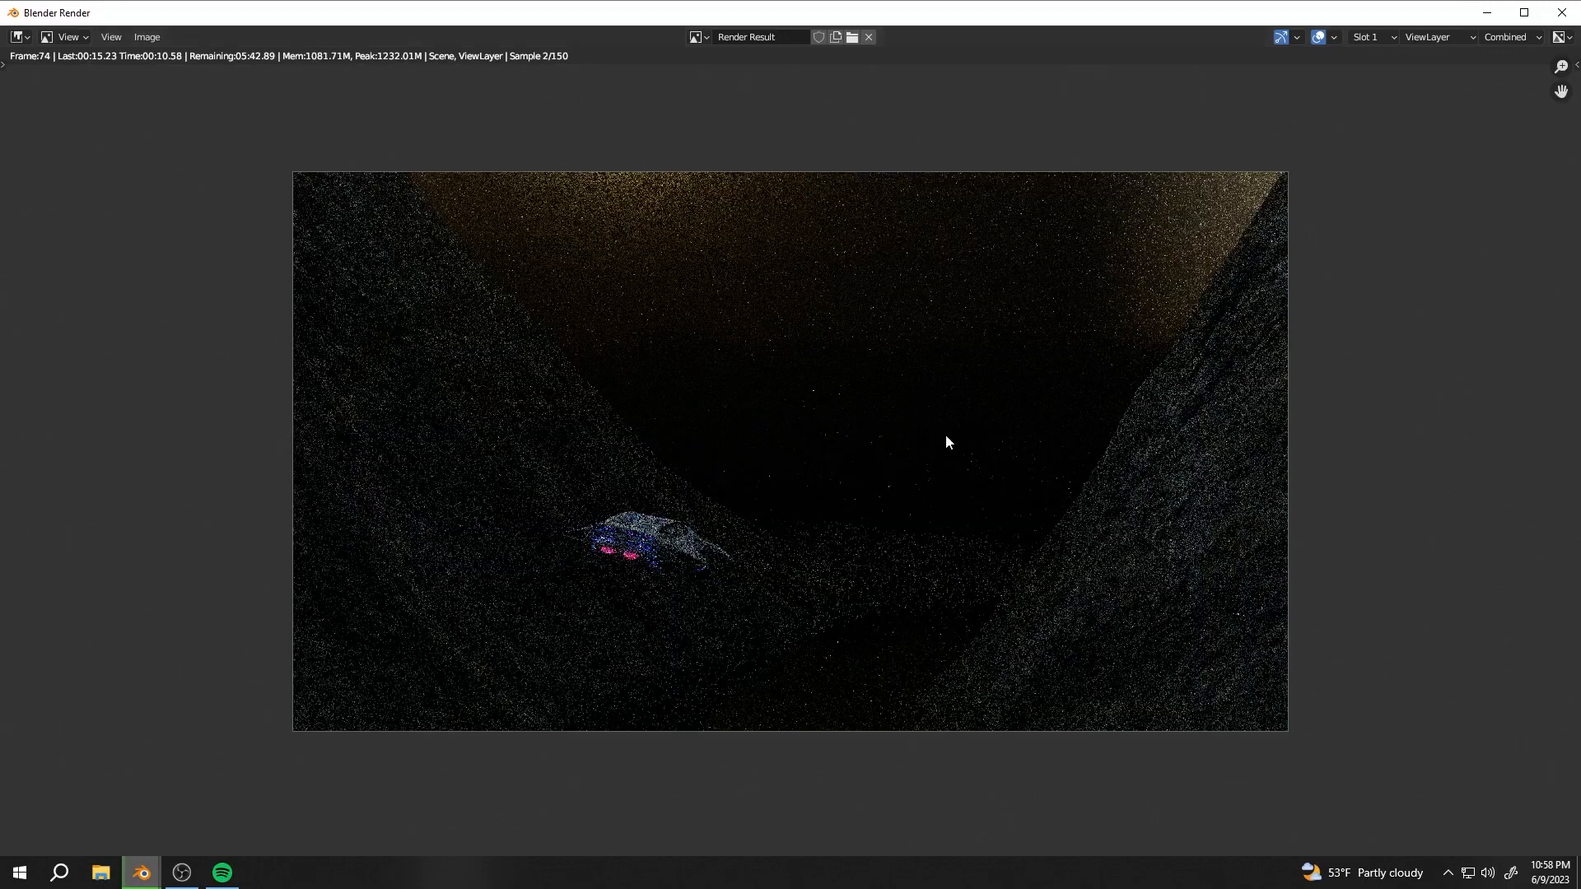
{"action": "key", "text": "Escape"}
{"action": "scroll", "coordinate": [1361, 556], "scroll_direction": "up", "scroll_amount": 4}
{"action": "scroll", "coordinate": [1361, 556], "scroll_direction": "down", "scroll_amount": 6}
{"action": "left_click_drag", "start_coordinate": [1360, 464], "coordinate": [1360, 349]}
{"action": "left_click", "coordinate": [1348, 554]}
{"action": "left_click", "coordinate": [1348, 554]}
{"action": "left_click", "coordinate": [1348, 532]}
{"action": "left_click", "coordinate": [1349, 532]}
Set the Volume Scatter to pale pink (hue 0.974, saturation 0.281) with density 0.009 and test-render frame 74
{"action": "left_click", "coordinate": [625, 742]}
{"action": "left_click_drag", "start_coordinate": [672, 558], "coordinate": [714, 568]}
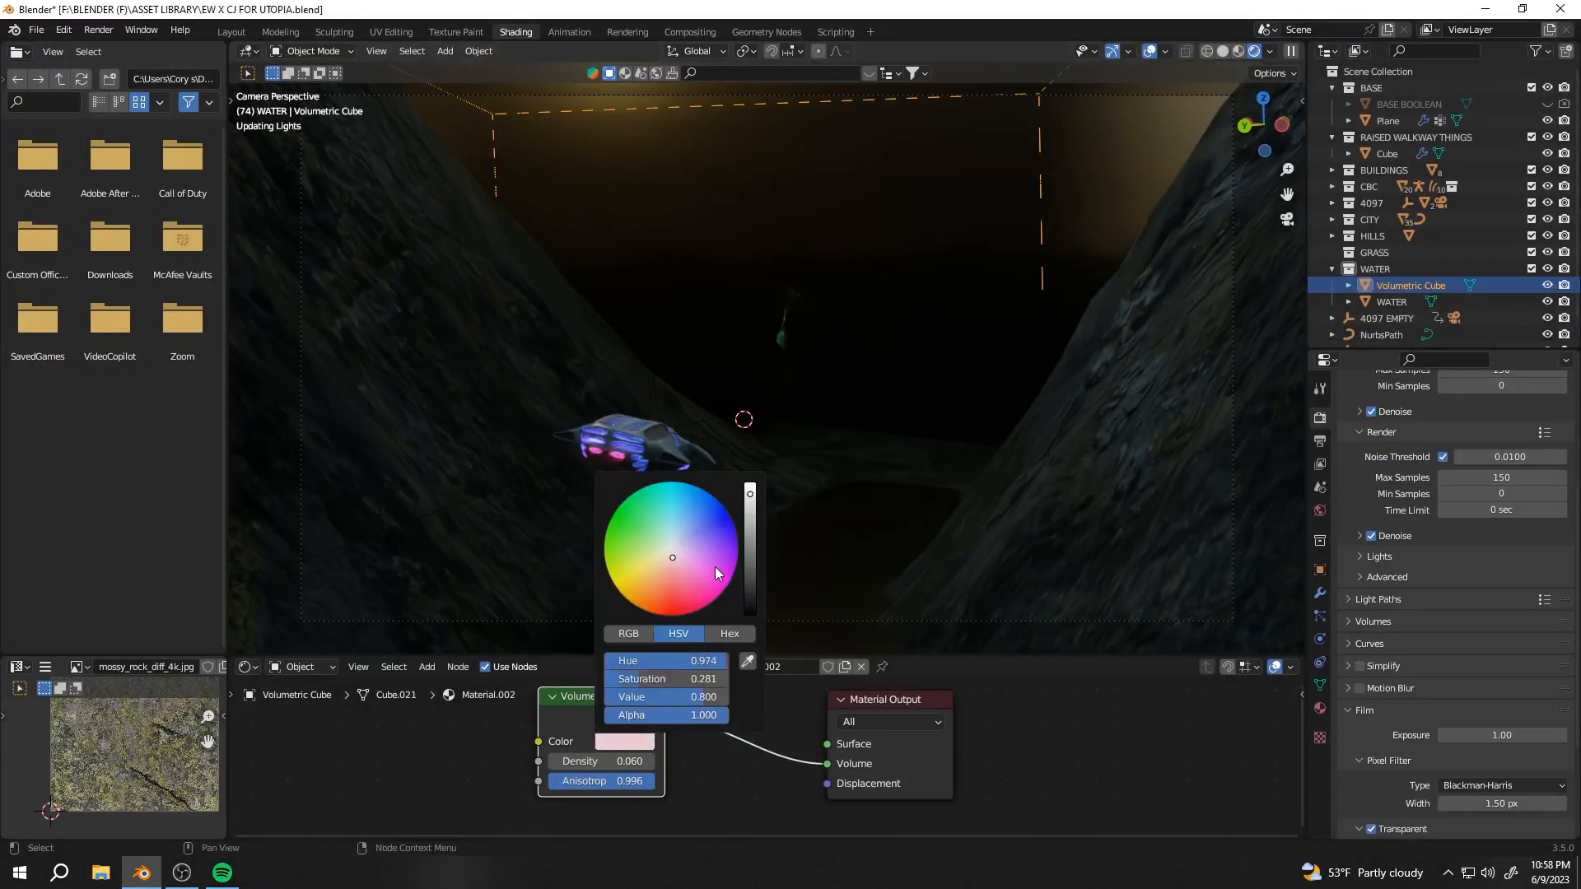
{"action": "left_click_drag", "start_coordinate": [611, 762], "coordinate": [646, 761]}
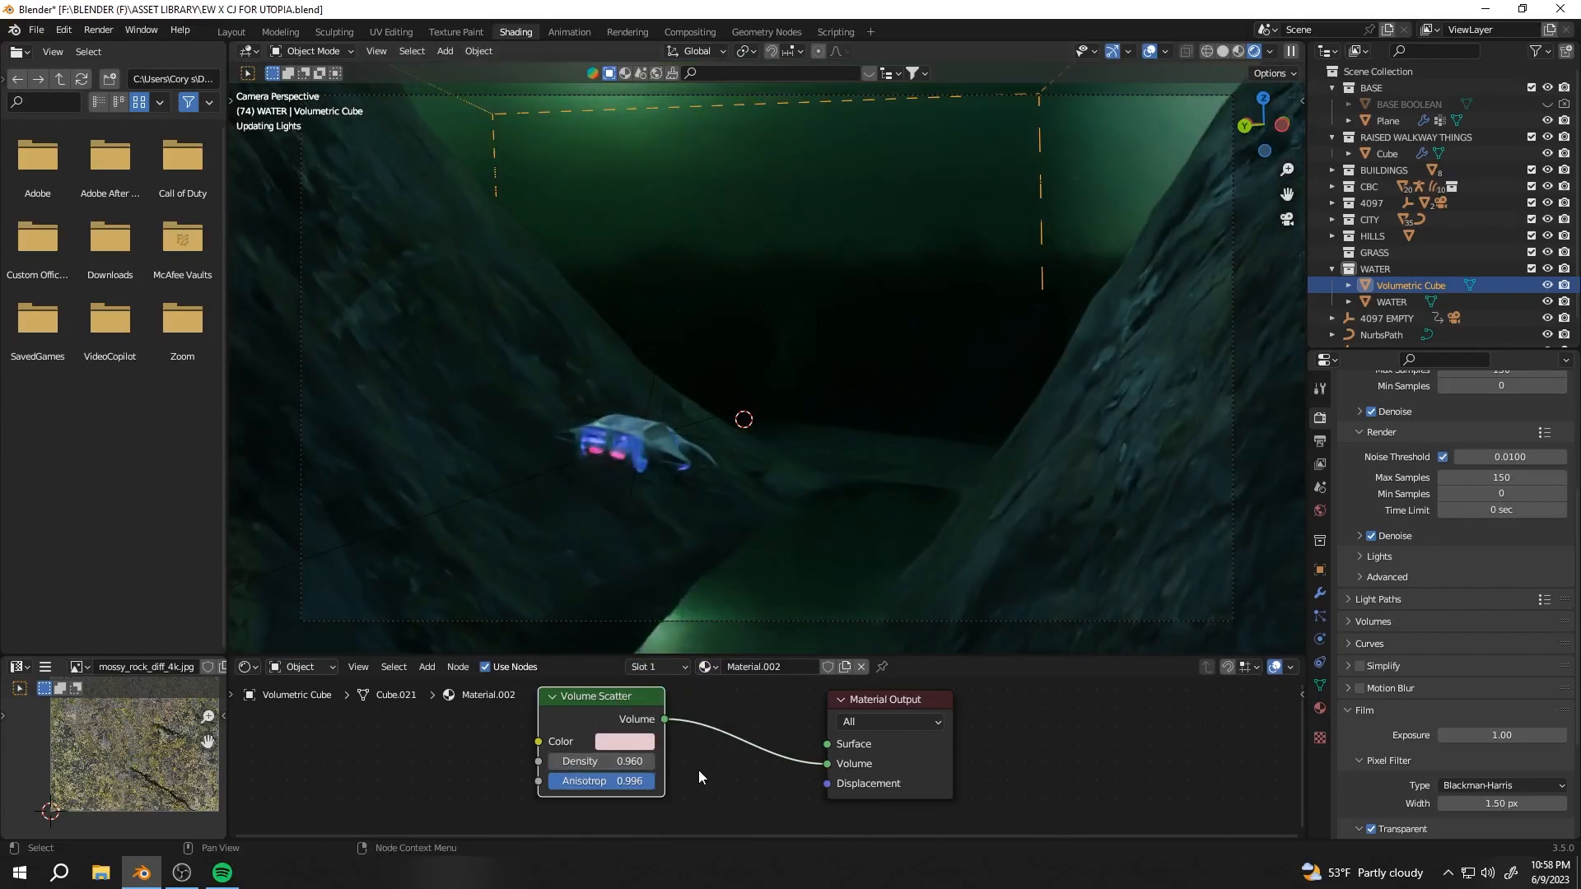
{"action": "key", "text": "Return"}
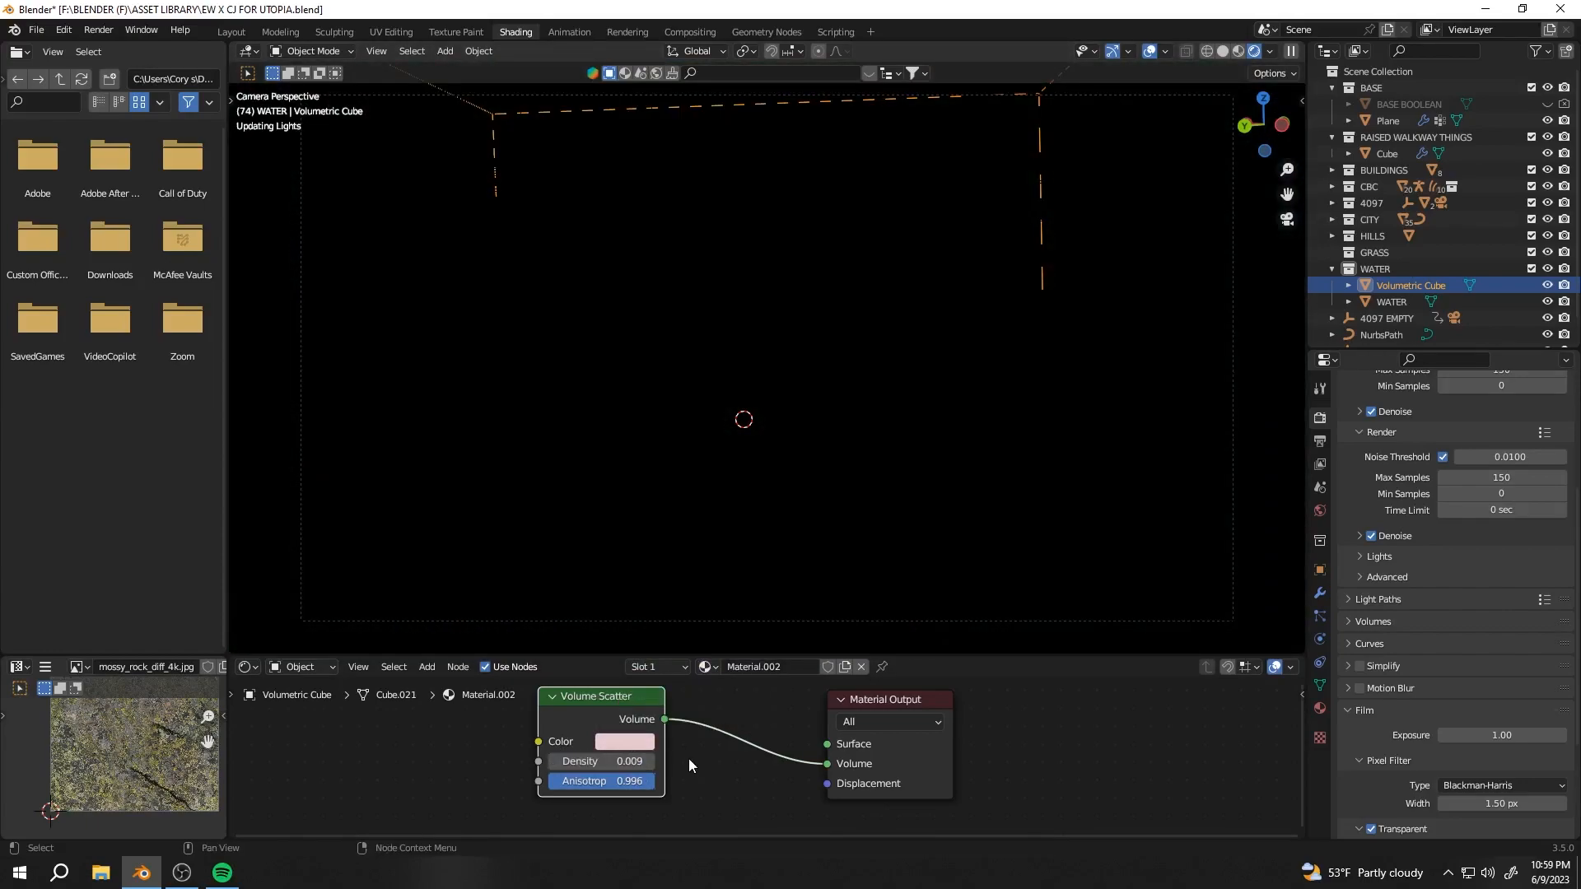
{"action": "key", "text": "F12"}
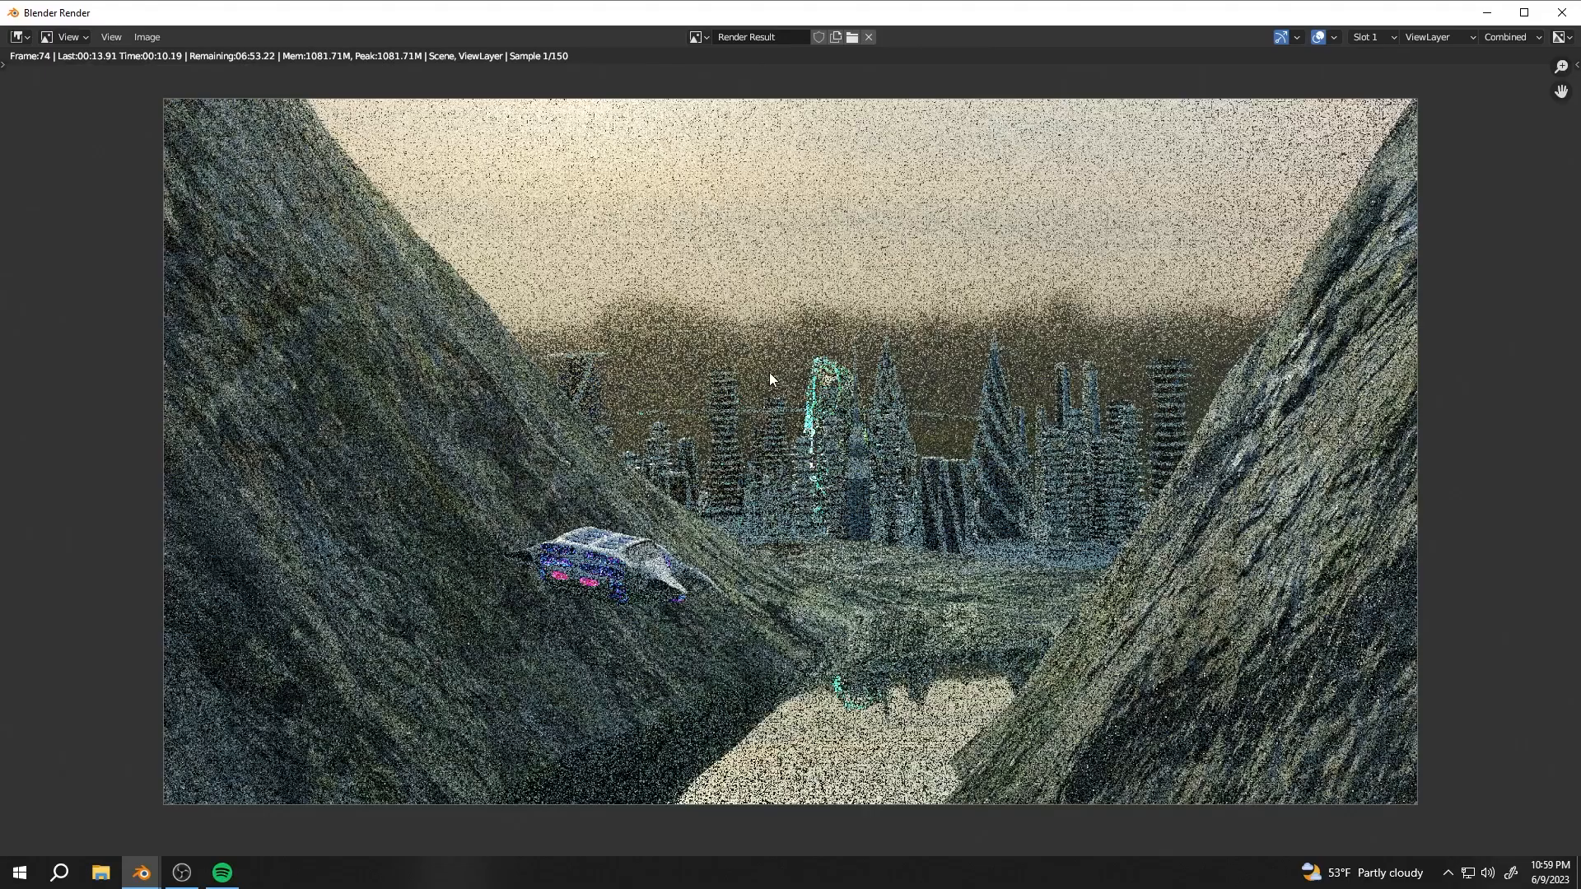
{"action": "scroll", "coordinate": [769, 379], "scroll_direction": "down", "scroll_amount": 1}
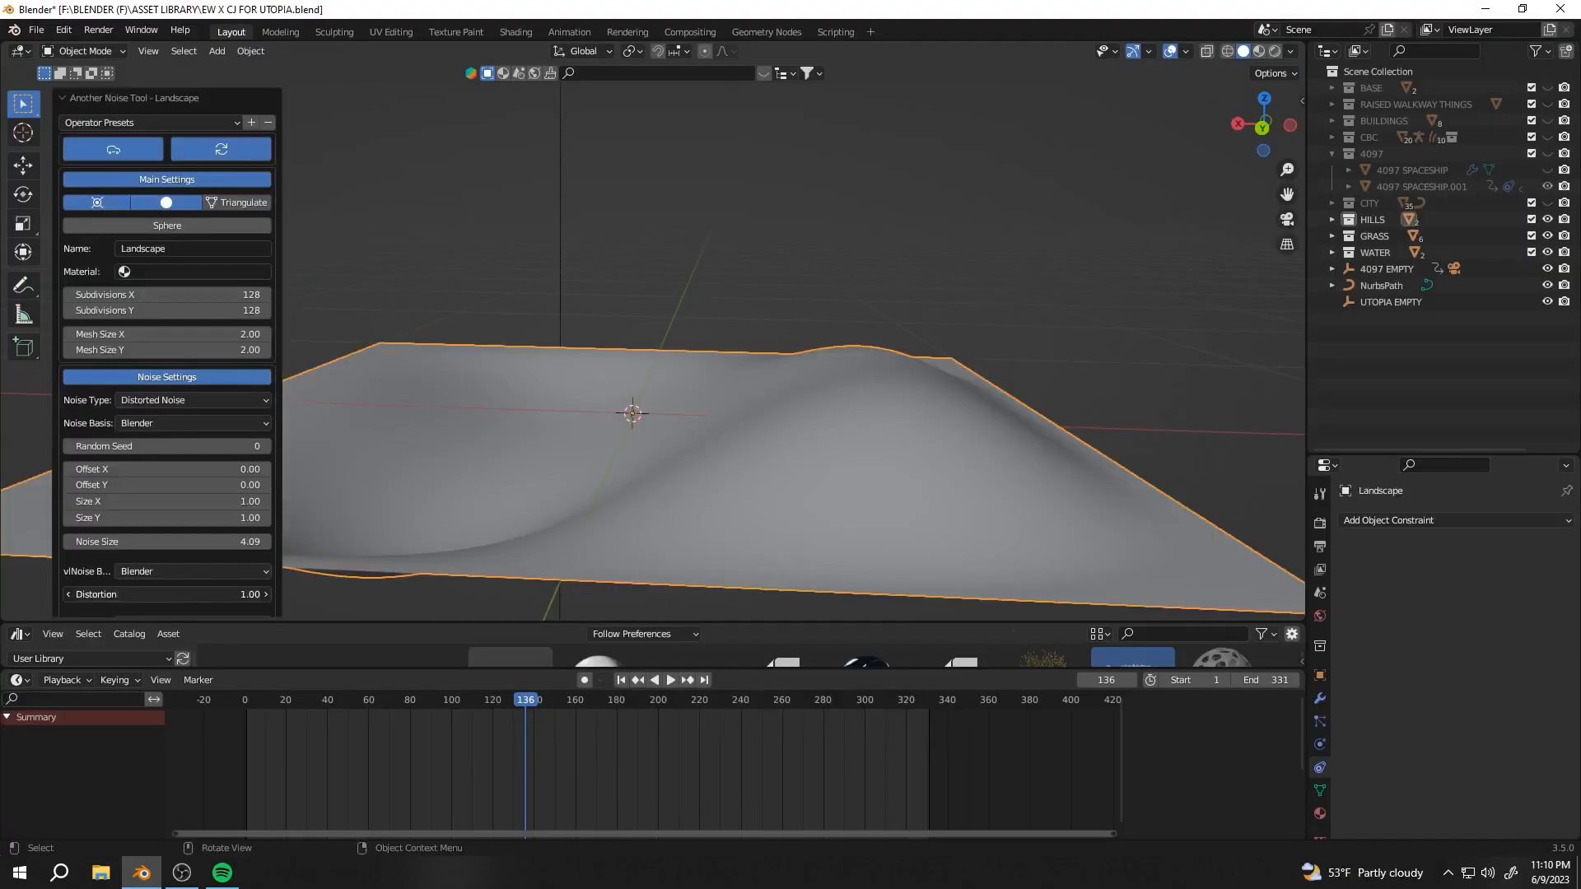
Set the new landscape's distortion to 1.63 and try several noise bases for its shape
{"action": "left_click_drag", "start_coordinate": [167, 594], "coordinate": [181, 593]}
{"action": "left_click", "coordinate": [193, 424]}
{"action": "middle_click_drag", "start_coordinate": [733, 409], "coordinate": [922, 412]}
{"action": "left_click", "coordinate": [191, 495]}
{"action": "left_click", "coordinate": [204, 423]}
{"action": "left_click", "coordinate": [200, 514]}
{"action": "left_click", "coordinate": [216, 424]}
{"action": "left_click", "coordinate": [194, 605]}
Compare the Multi Fractal type and settle on Distorted Noise with the New Perlin basis for the landscape
{"action": "left_click", "coordinate": [185, 401]}
{"action": "left_click", "coordinate": [176, 422]}
{"action": "left_click", "coordinate": [194, 402]}
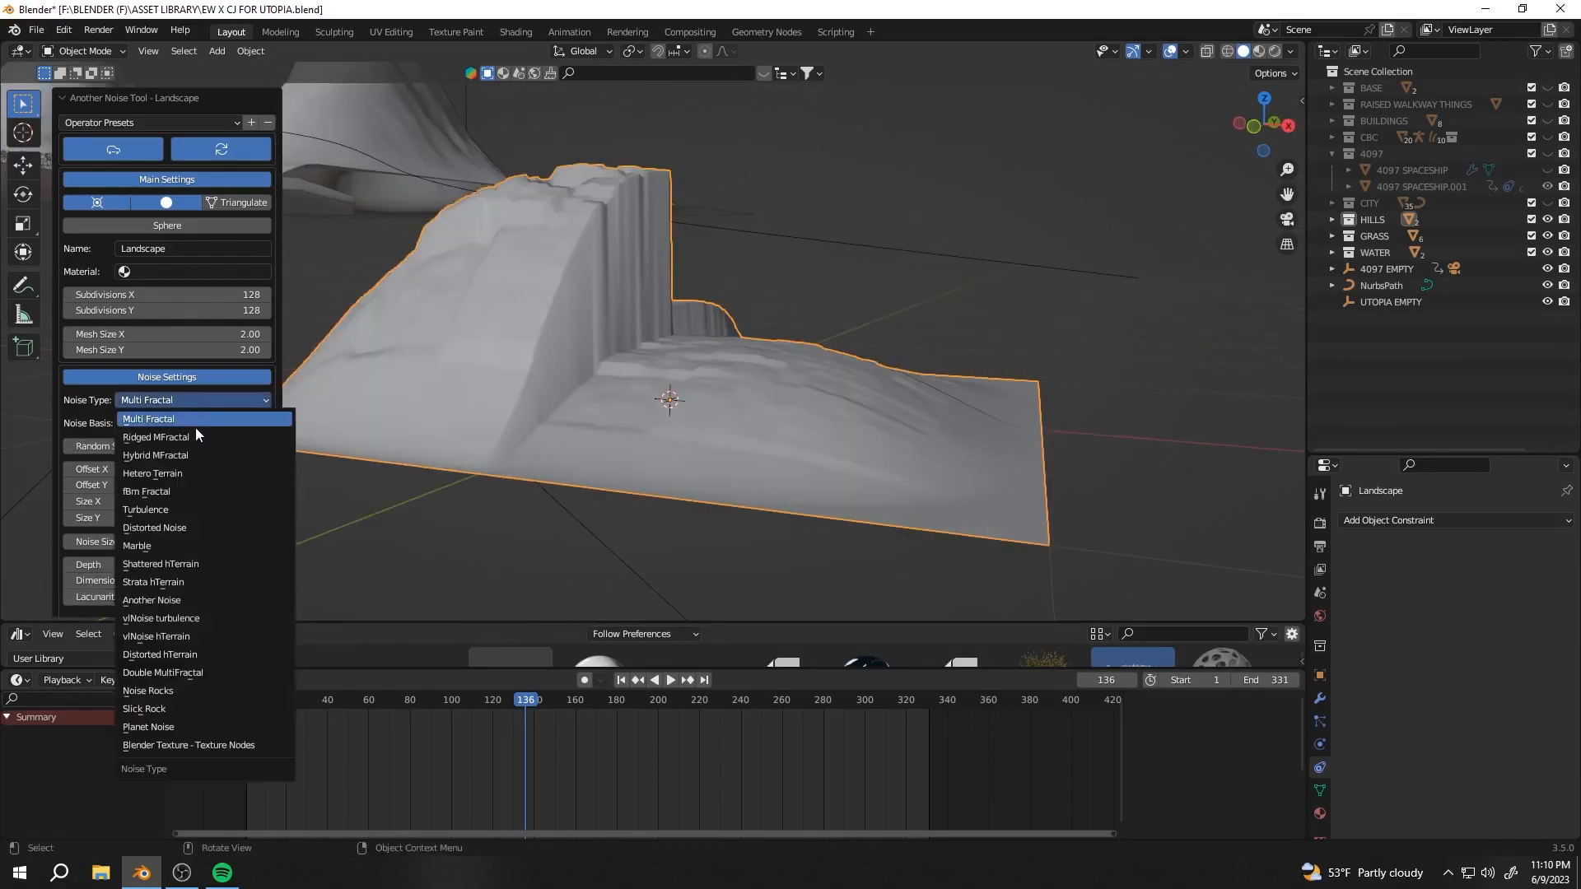
{"action": "left_click", "coordinate": [175, 528]}
{"action": "left_click", "coordinate": [177, 424]}
{"action": "left_click", "coordinate": [173, 442]}
{"action": "left_click", "coordinate": [168, 424]}
{"action": "left_click", "coordinate": [169, 479]}
{"action": "middle_click_drag", "start_coordinate": [371, 363], "coordinate": [857, 319]}
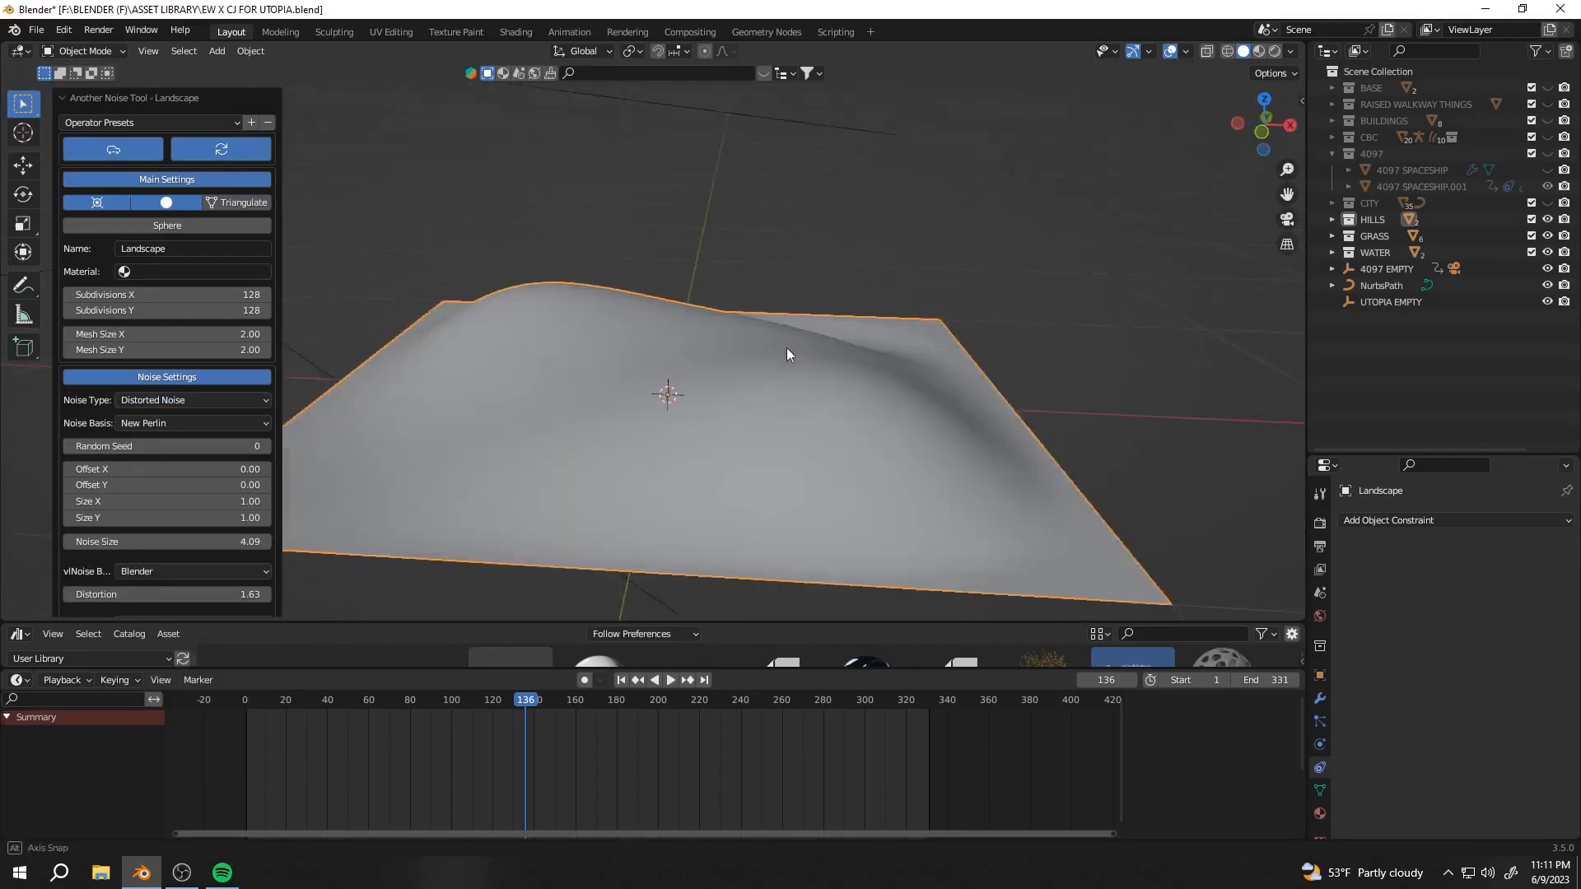
Move the landscape along X beside the city and lower it 7.5103 m along Z
{"action": "key", "text": "g"}
{"action": "key", "text": "x"}
{"action": "left_click", "coordinate": [561, 250]}
{"action": "key", "text": "KP_0"}
{"action": "key", "text": "g"}
{"action": "key", "text": "z"}
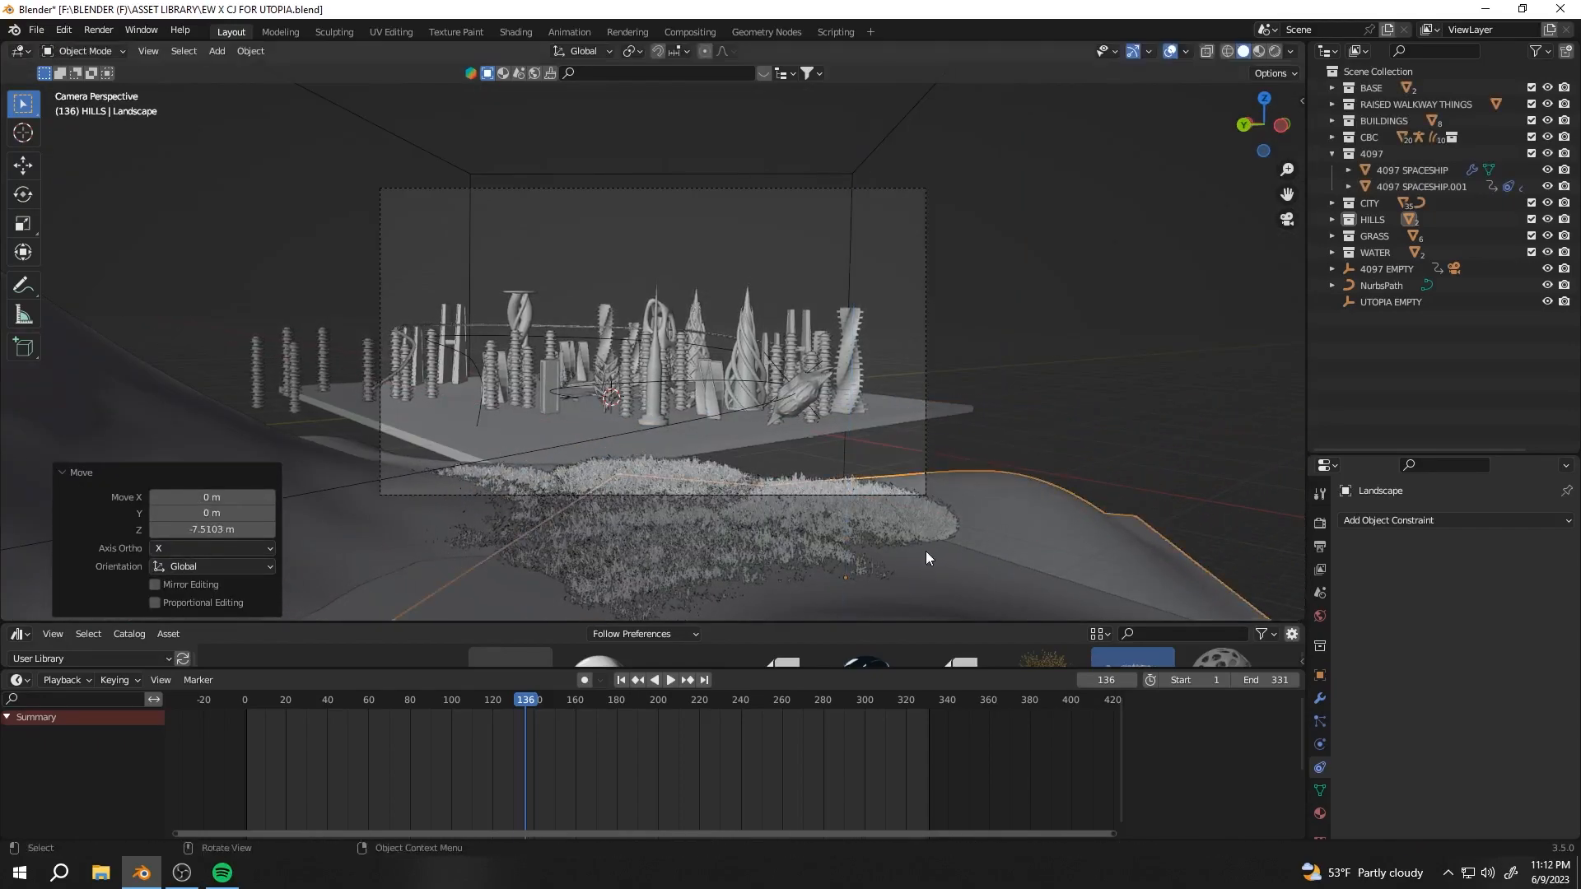
{"action": "right_click", "coordinate": [925, 557]}
Shift the landscape further along X and check its placement through the camera at another frame
{"action": "middle_click_drag", "start_coordinate": [925, 558], "coordinate": [921, 462]}
{"action": "key", "text": "g"}
{"action": "key", "text": "x"}
{"action": "left_click", "coordinate": [919, 436]}
{"action": "key", "text": "KP_0"}
{"action": "left_click_drag", "start_coordinate": [526, 699], "coordinate": [443, 695]}
Convert the landscape hill in front of the city to a mesh
{"action": "left_click", "coordinate": [777, 454]}
{"action": "left_click", "coordinate": [251, 50]}
{"action": "mouse_move", "coordinate": [321, 522]}
{"action": "left_click", "coordinate": [428, 531]}
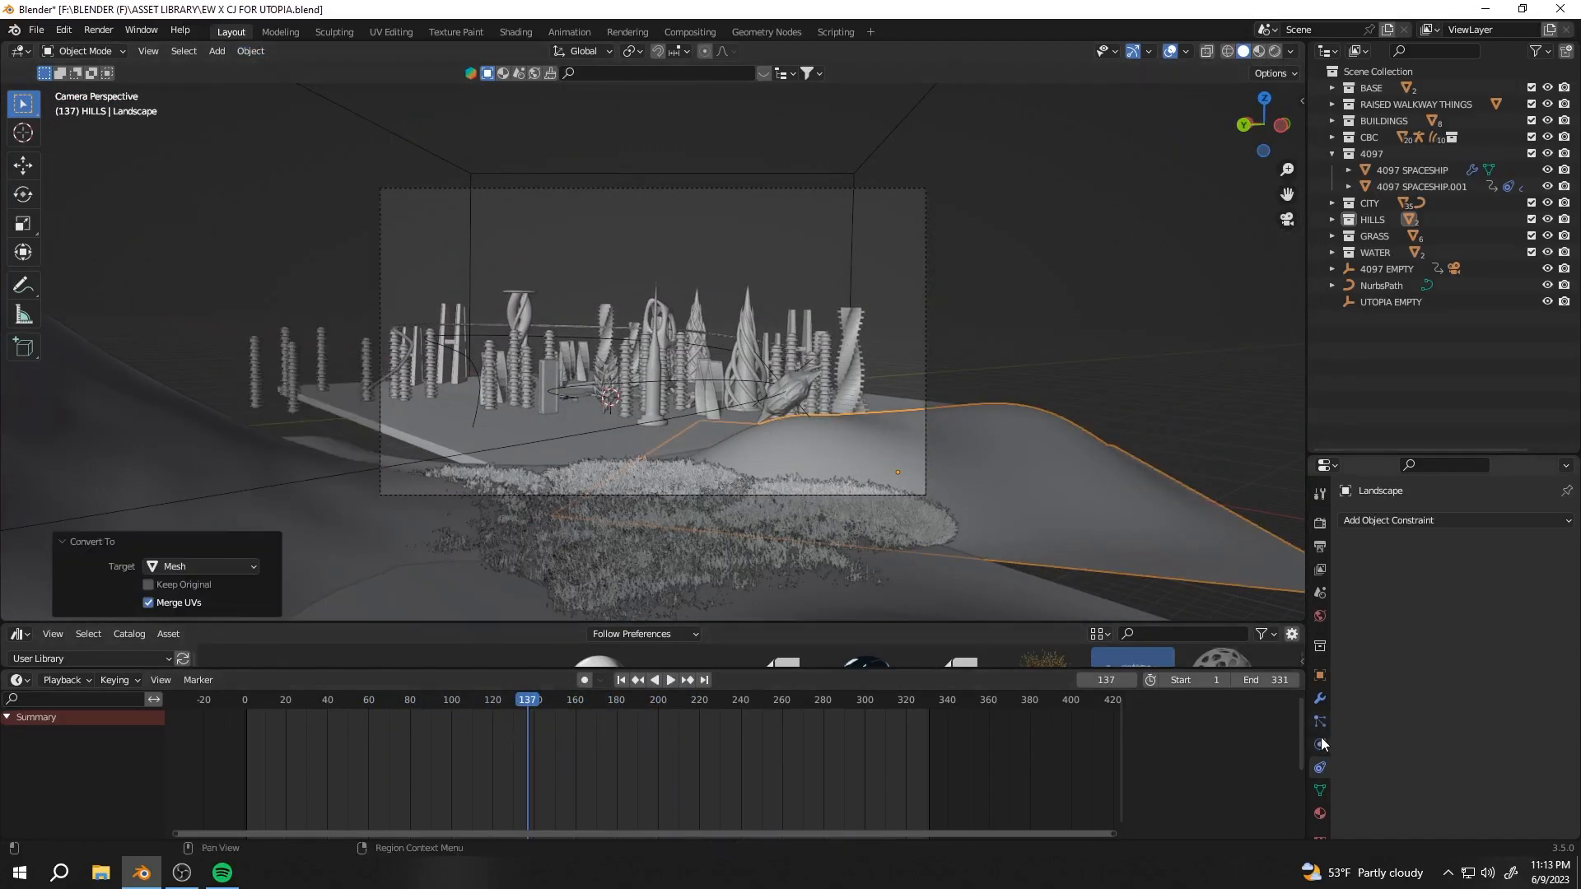
Add a material slot to the landscape hill and assign the GRASS material
{"action": "left_click", "coordinate": [1566, 520]}
{"action": "left_click", "coordinate": [1349, 590]}
{"action": "left_click", "coordinate": [1366, 627]}
{"action": "middle_click_drag", "start_coordinate": [906, 396], "coordinate": [914, 445]}
{"action": "left_click", "coordinate": [1348, 590]}
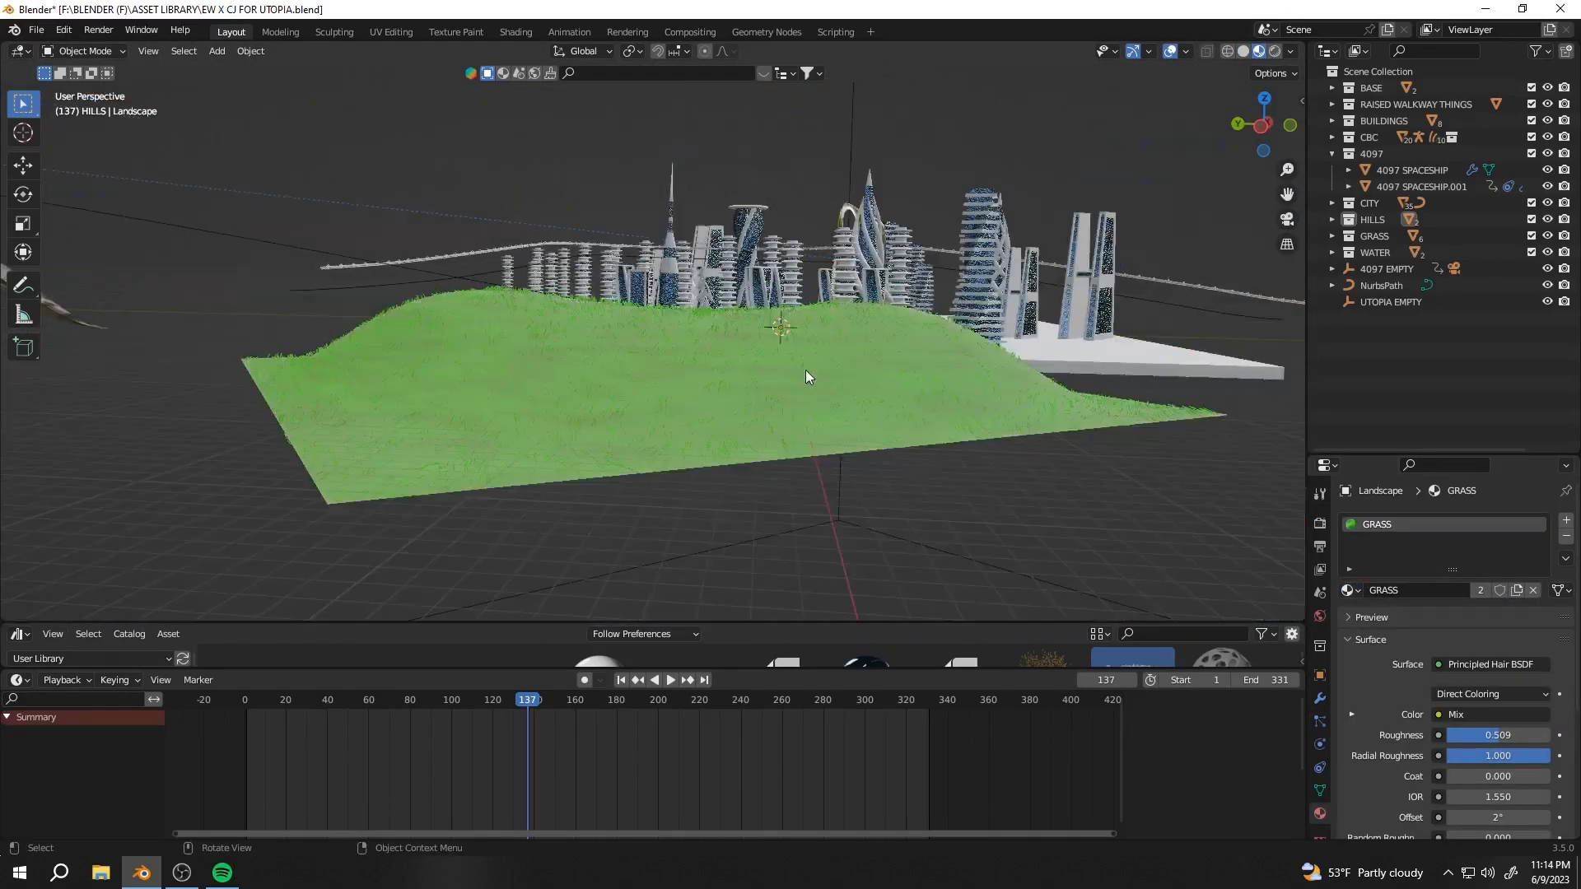
Examine the grass hill through the camera at frame 110 and render that frame
{"action": "mouse_move", "coordinate": [805, 378]}
{"action": "middle_mouse_down"}
{"action": "mouse_move", "coordinate": [733, 378]}
{"action": "mouse_move", "coordinate": [845, 201]}
{"action": "middle_mouse_up"}
{"action": "key", "text": "KP_0"}
{"action": "left_click_drag", "start_coordinate": [527, 699], "coordinate": [472, 700]}
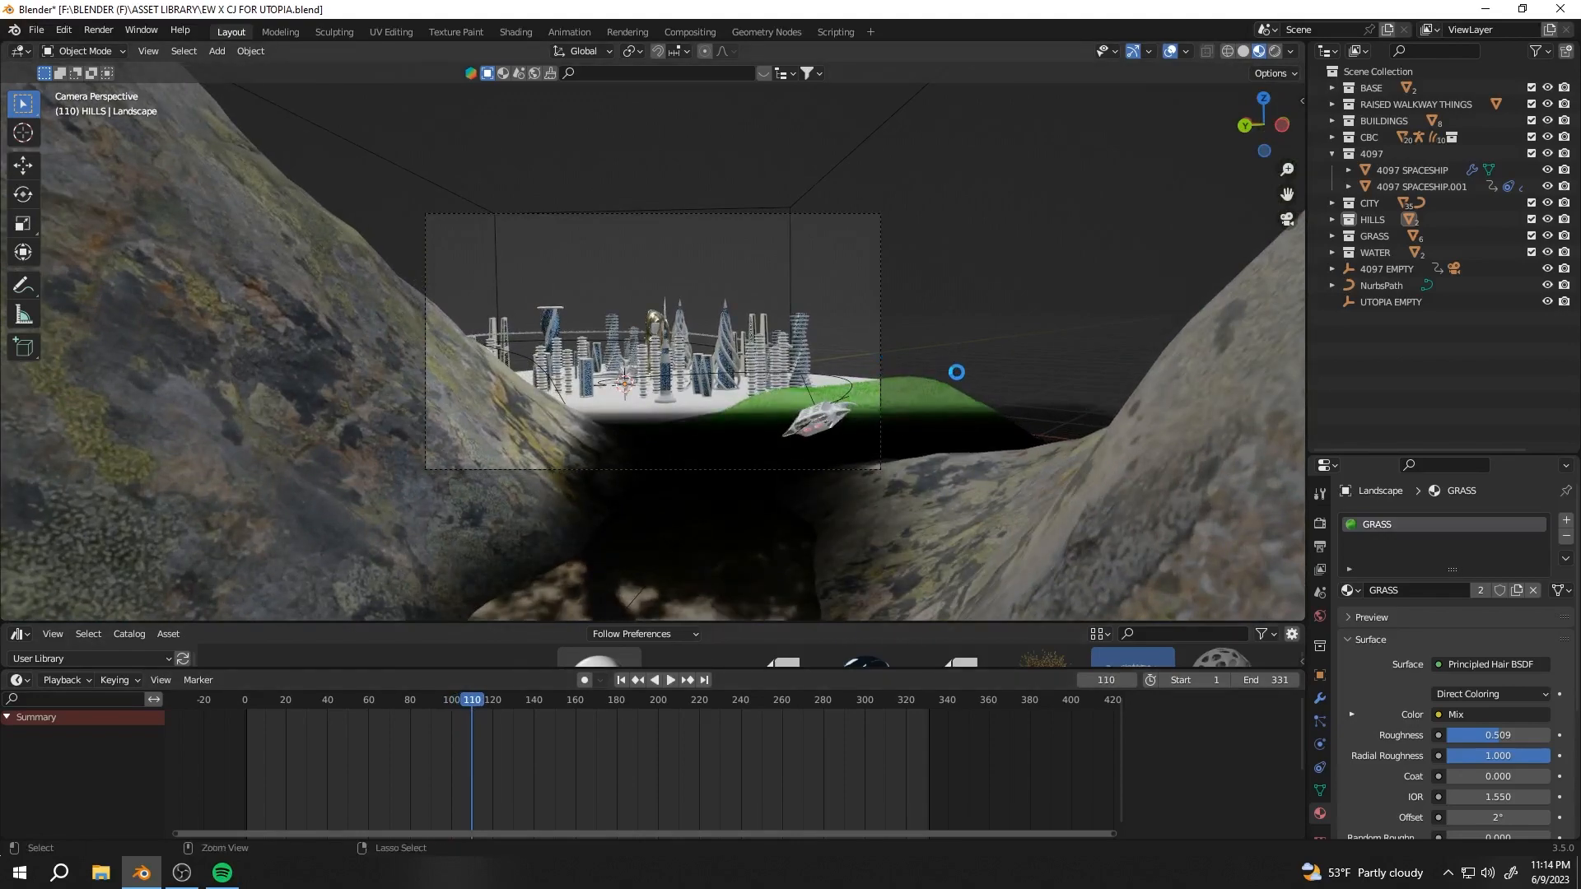
{"action": "key", "text": "F12"}
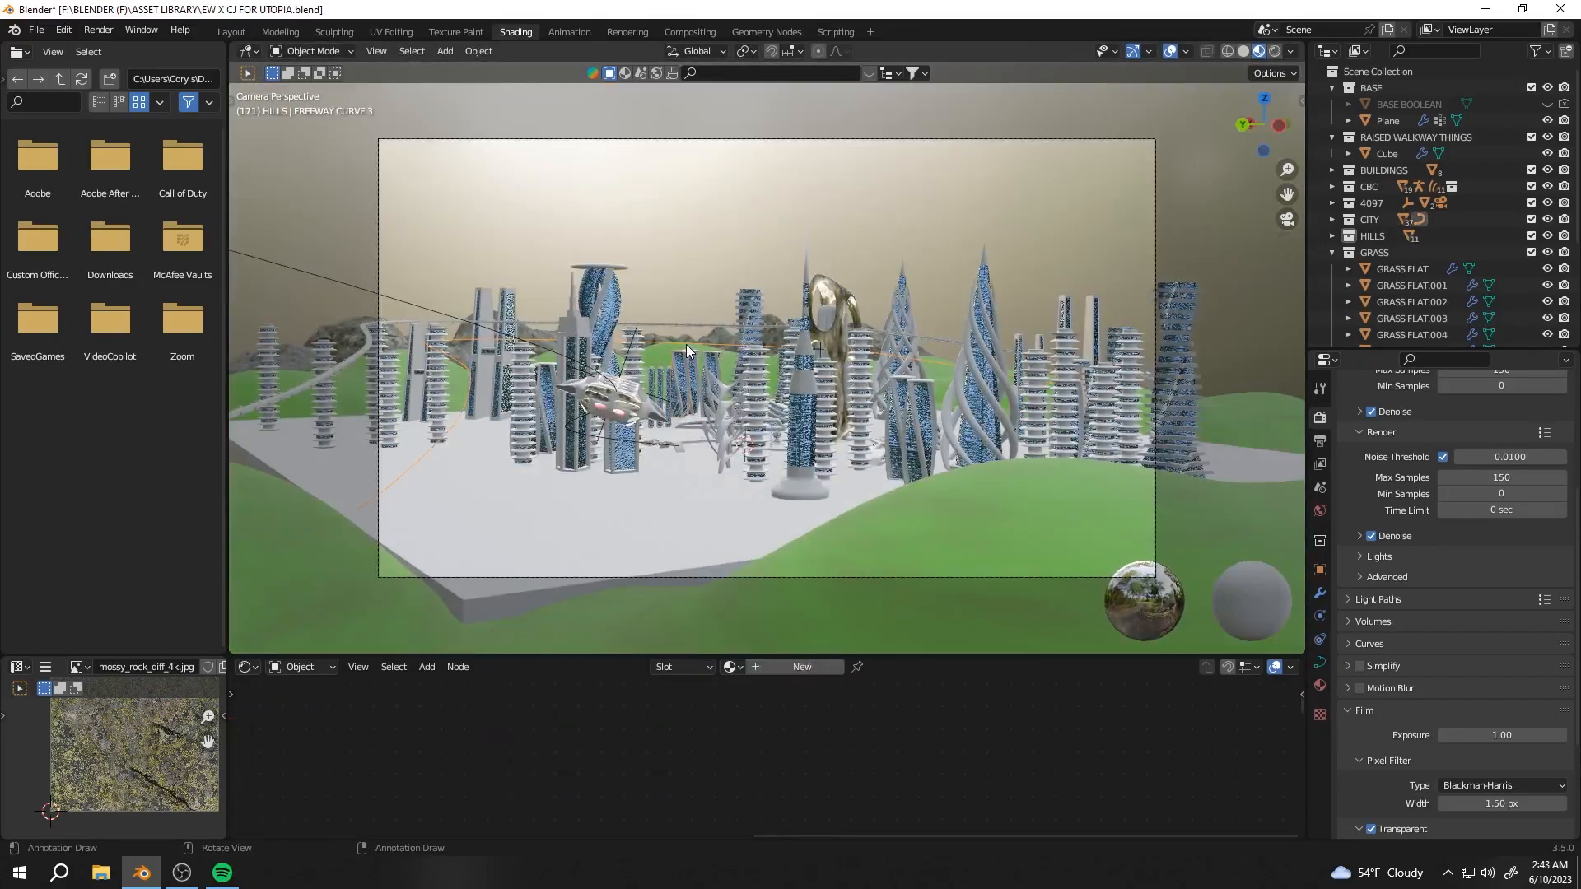
Lower the green landscape hills behind the city along Z
{"action": "left_click", "coordinate": [685, 344]}
{"action": "key", "text": "g"}
{"action": "key", "text": "z"}
{"action": "left_click", "coordinate": [603, 407]}
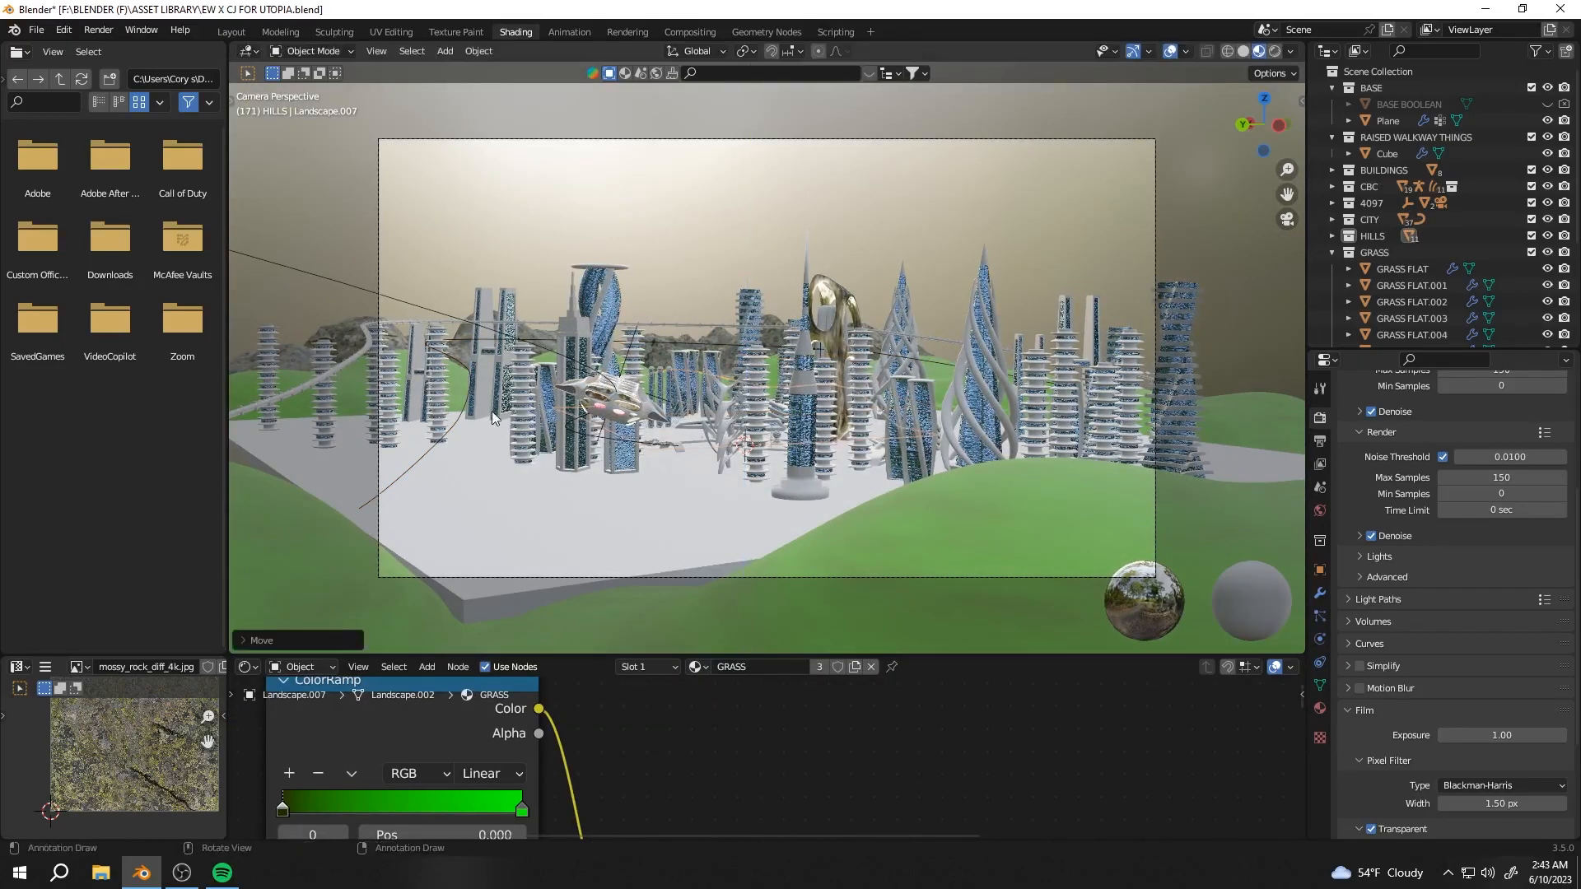
{"action": "left_click", "coordinate": [549, 365]}
{"action": "left_click", "coordinate": [548, 375]}
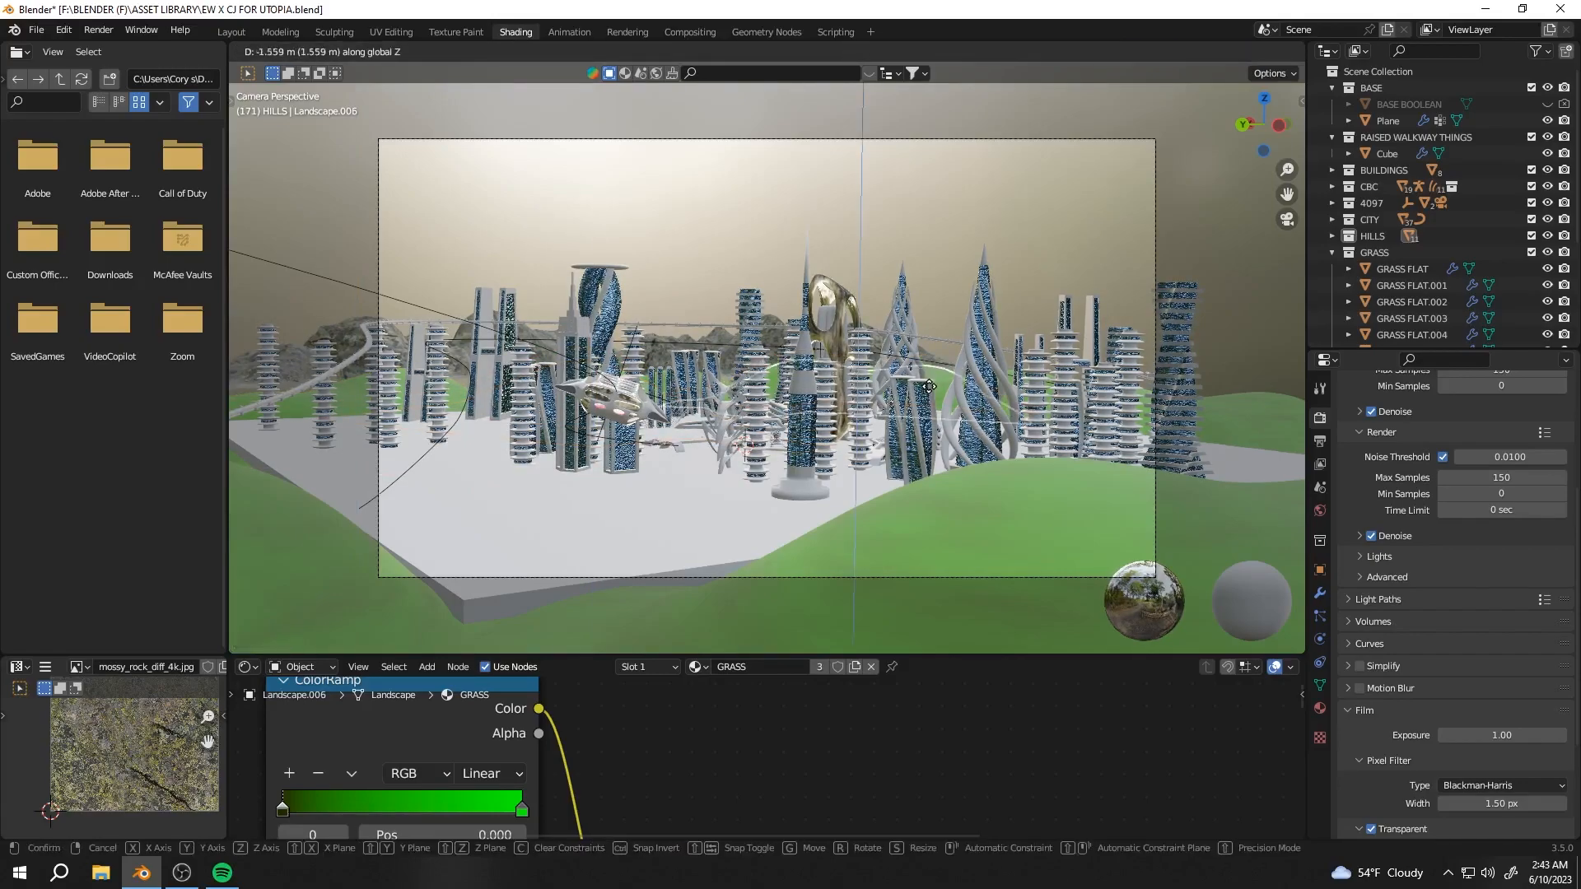
{"action": "left_click", "coordinate": [1049, 399]}
{"action": "left_click", "coordinate": [514, 349]}
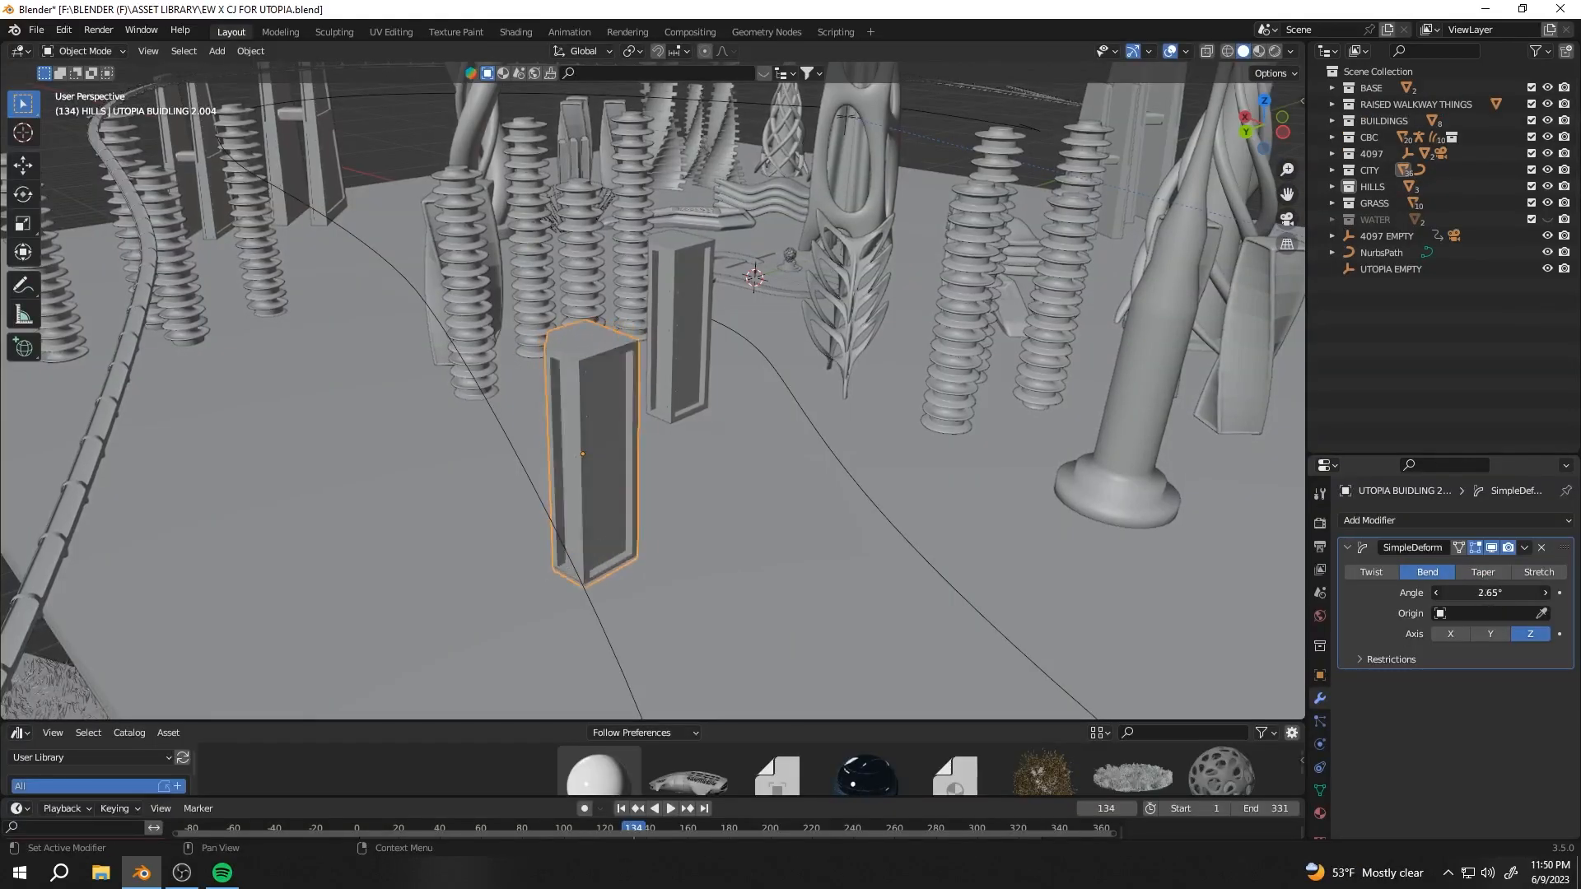
Try the Bend, Twist and Taper modes of the plain tower's Simple Deform modifier, with the taper on the Y axis
{"action": "left_click_drag", "start_coordinate": [1489, 593], "coordinate": [1507, 593]}
{"action": "middle_click_drag", "start_coordinate": [765, 436], "coordinate": [832, 510]}
{"action": "left_click", "coordinate": [1375, 573]}
{"action": "middle_click_drag", "start_coordinate": [930, 527], "coordinate": [848, 478]}
{"action": "left_click", "coordinate": [1483, 572]}
{"action": "left_click", "coordinate": [1487, 634]}
{"action": "middle_click_drag", "start_coordinate": [897, 569], "coordinate": [741, 494]}
Switch the viewport to Material Preview and hide the HILLS and GRASS collections
{"action": "left_click", "coordinate": [1258, 52]}
{"action": "mouse_move", "coordinate": [672, 317]}
{"action": "middle_mouse_down"}
{"action": "mouse_move", "coordinate": [708, 280]}
{"action": "mouse_move", "coordinate": [692, 330]}
{"action": "middle_mouse_up"}
{"action": "left_click_drag", "start_coordinate": [1547, 187], "coordinate": [1546, 205]}
{"action": "middle_click_drag", "start_coordinate": [741, 280], "coordinate": [576, 280]}
Set the tower's Simple Deform modifier to Twist on the X axis with an angle of 0°
{"action": "left_click", "coordinate": [1538, 572]}
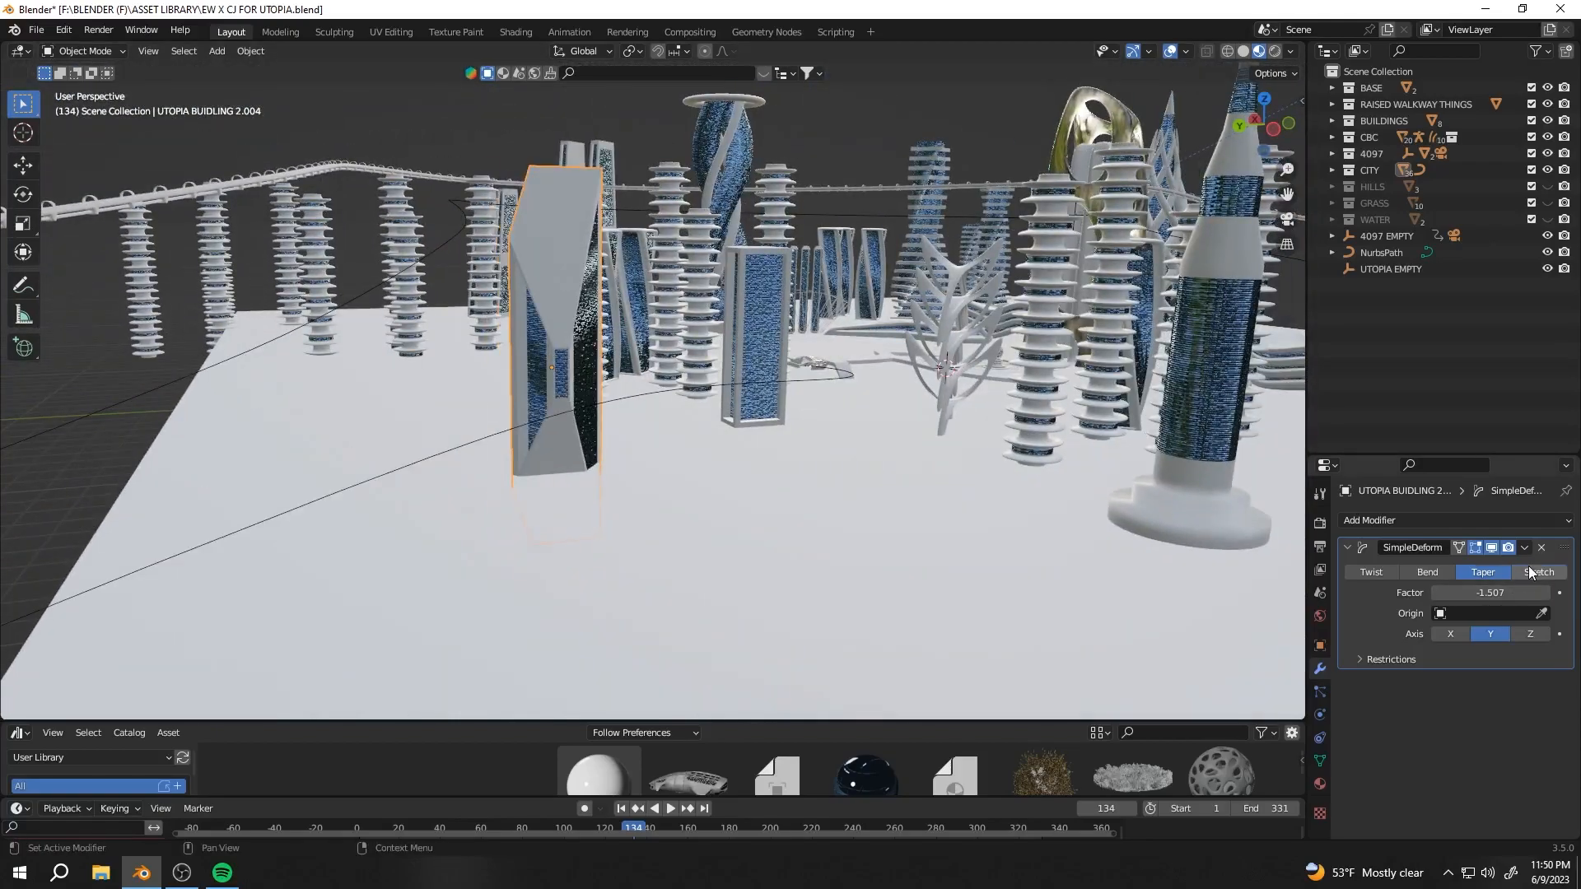
{"action": "left_click", "coordinate": [1449, 630]}
{"action": "left_click", "coordinate": [1371, 572]}
{"action": "double_click", "coordinate": [1474, 596]}
{"action": "type", "text": "0"}
{"action": "key", "text": "Return"}
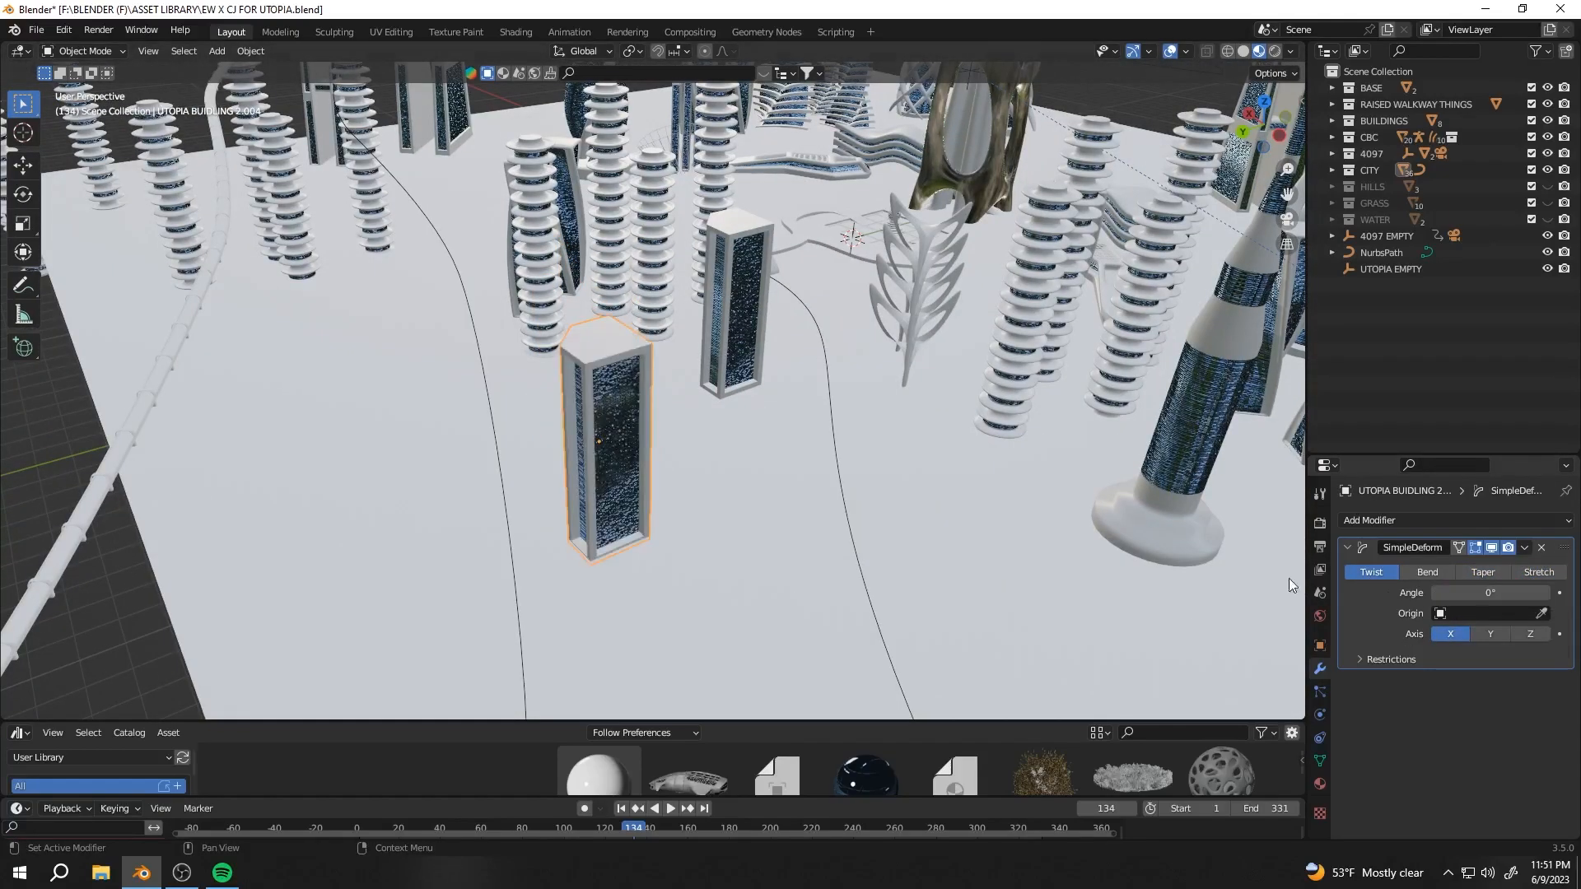
Adjust the tower's twist angle and set the deform axis to Z
{"action": "left_click", "coordinate": [1488, 635]}
{"action": "left_click", "coordinate": [1450, 634]}
{"action": "left_click_drag", "start_coordinate": [1489, 593], "coordinate": [1474, 593]}
{"action": "left_click", "coordinate": [1530, 634]}
Add a Subdivision Surface modifier to the building and adjust the deformation in its modifier stack
{"action": "left_click", "coordinate": [1442, 521]}
{"action": "left_click", "coordinate": [1260, 423]}
{"action": "scroll", "coordinate": [700, 455], "scroll_direction": "up", "scroll_amount": 3}
{"action": "middle_click_drag", "start_coordinate": [692, 454], "coordinate": [753, 461]}
{"action": "left_click_drag", "start_coordinate": [1563, 682], "coordinate": [1562, 550]}
{"action": "mouse_move", "coordinate": [1136, 477]}
{"action": "middle_mouse_down"}
{"action": "mouse_move", "coordinate": [1045, 483]}
{"action": "mouse_move", "coordinate": [1120, 486]}
{"action": "middle_mouse_up"}
{"action": "left_click_drag", "start_coordinate": [1489, 593], "coordinate": [1508, 593]}
{"action": "middle_click_drag", "start_coordinate": [848, 514], "coordinate": [1007, 474]}
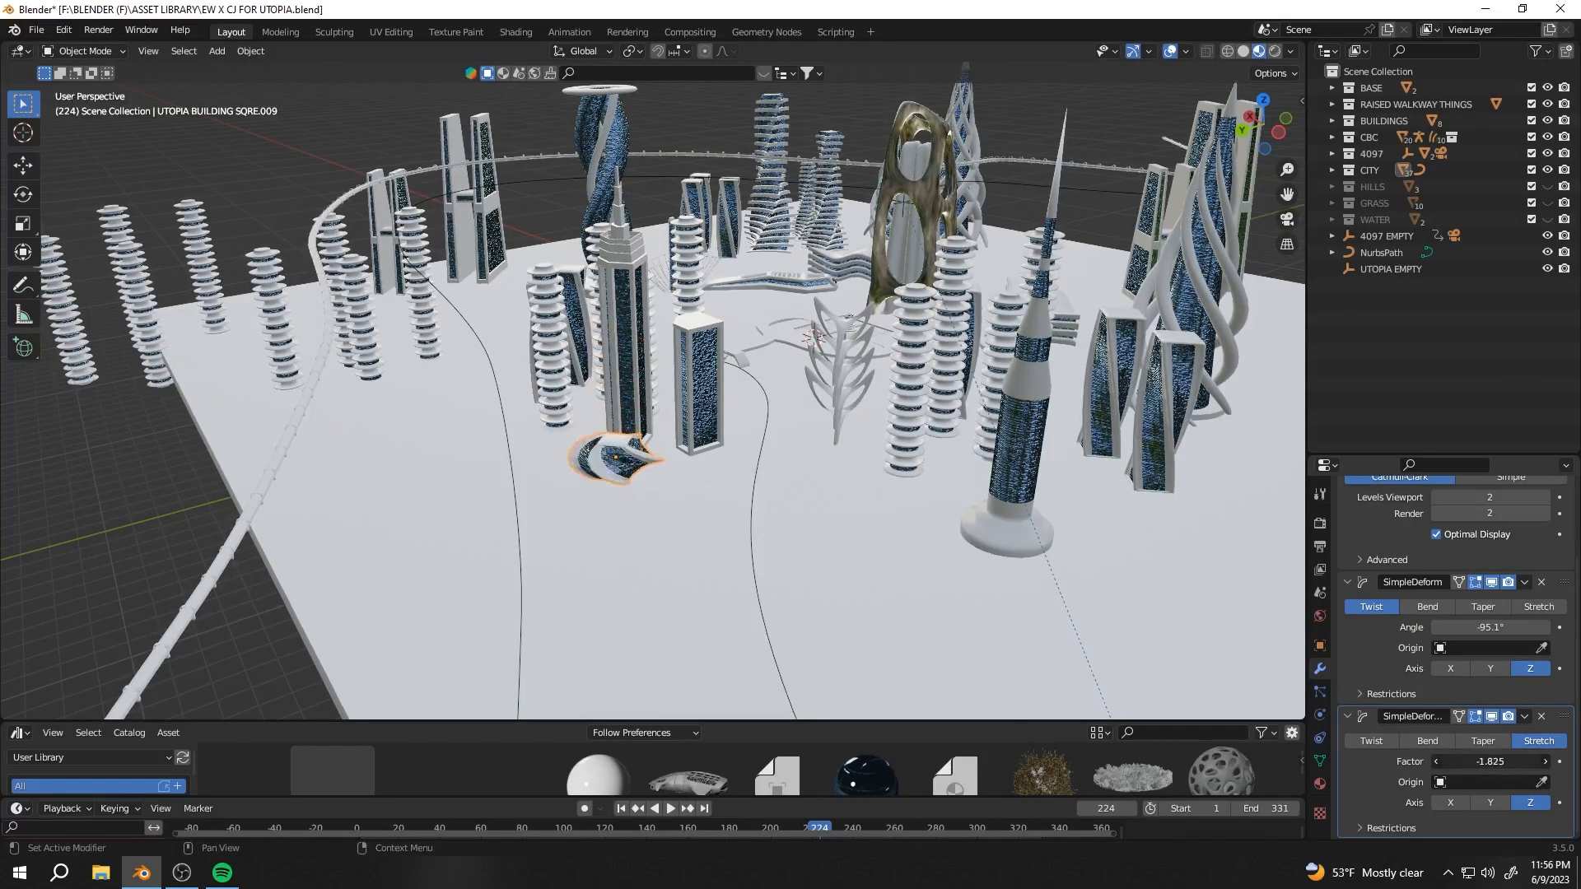
{"action": "middle_click_drag", "start_coordinate": [778, 527], "coordinate": [851, 494]}
{"action": "scroll", "coordinate": [1498, 535], "scroll_direction": "up", "scroll_amount": 3}
{"action": "left_click", "coordinate": [1348, 679]}
{"action": "left_click", "coordinate": [1348, 702]}
{"action": "left_click_drag", "start_coordinate": [1564, 550], "coordinate": [1517, 725]}
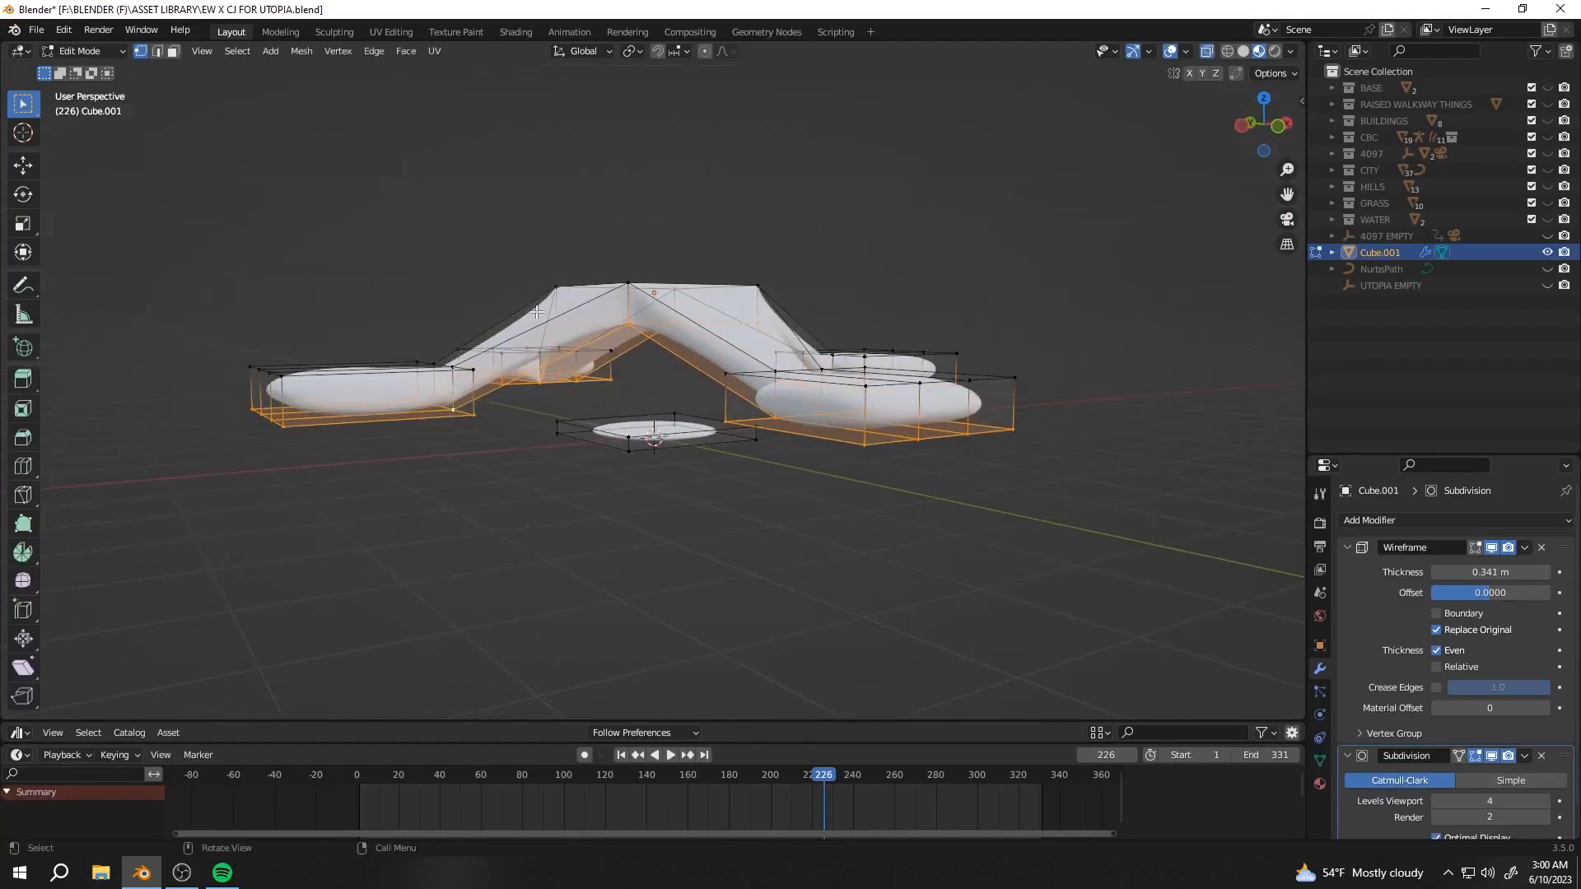
Set the origin of the curved wireframe structure (Cube.001) to its geometry
{"action": "middle_click_drag", "start_coordinate": [536, 312], "coordinate": [469, 349]}
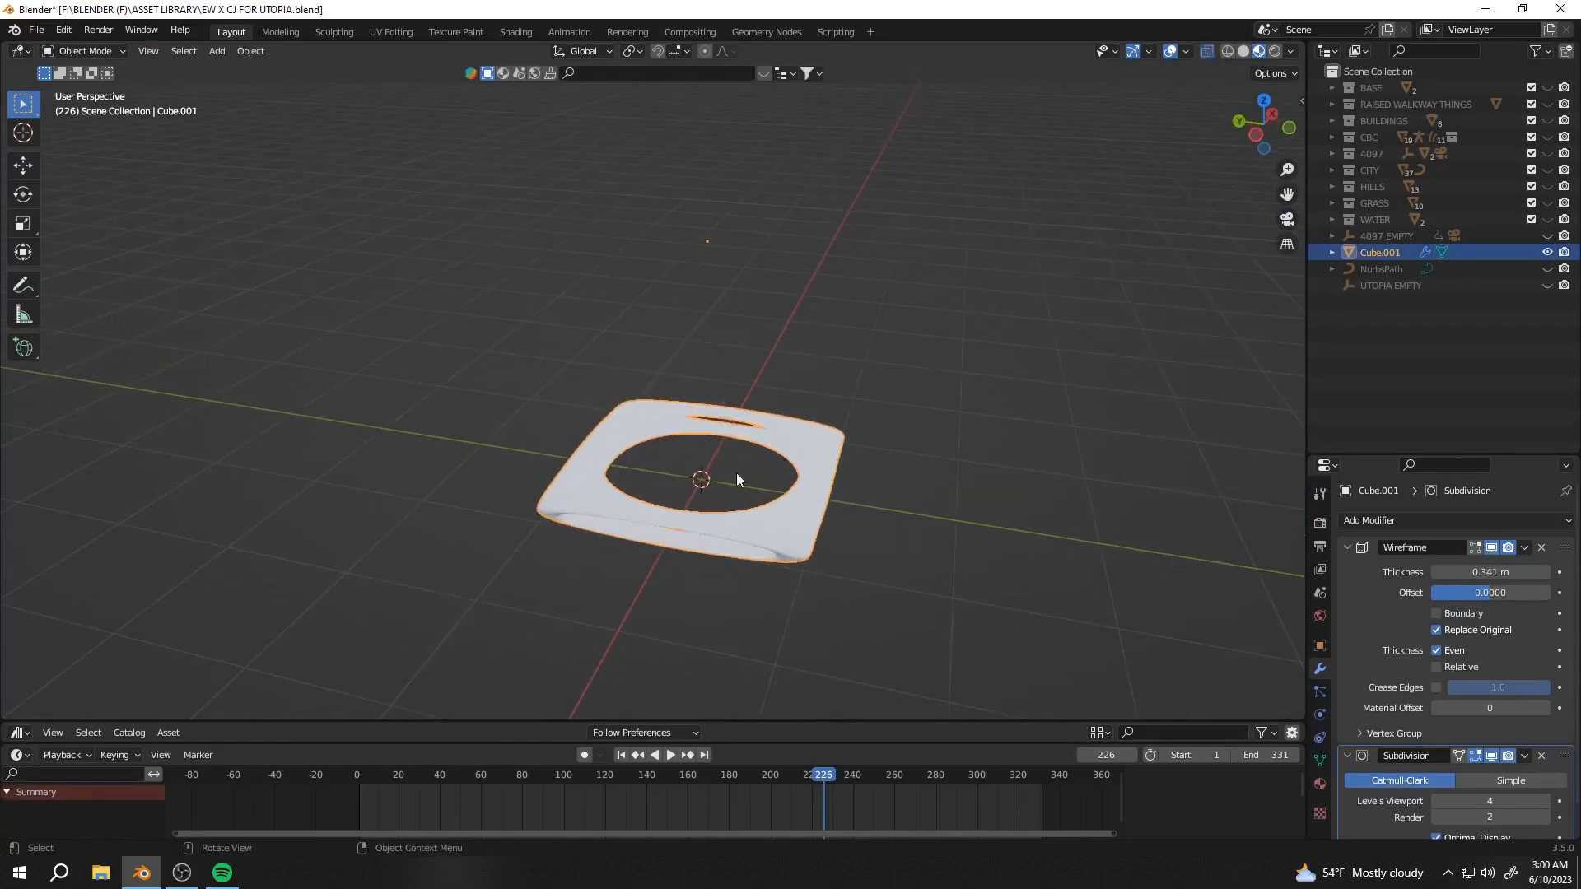
{"action": "right_click", "coordinate": [729, 552]}
{"action": "left_click", "coordinate": [827, 569]}
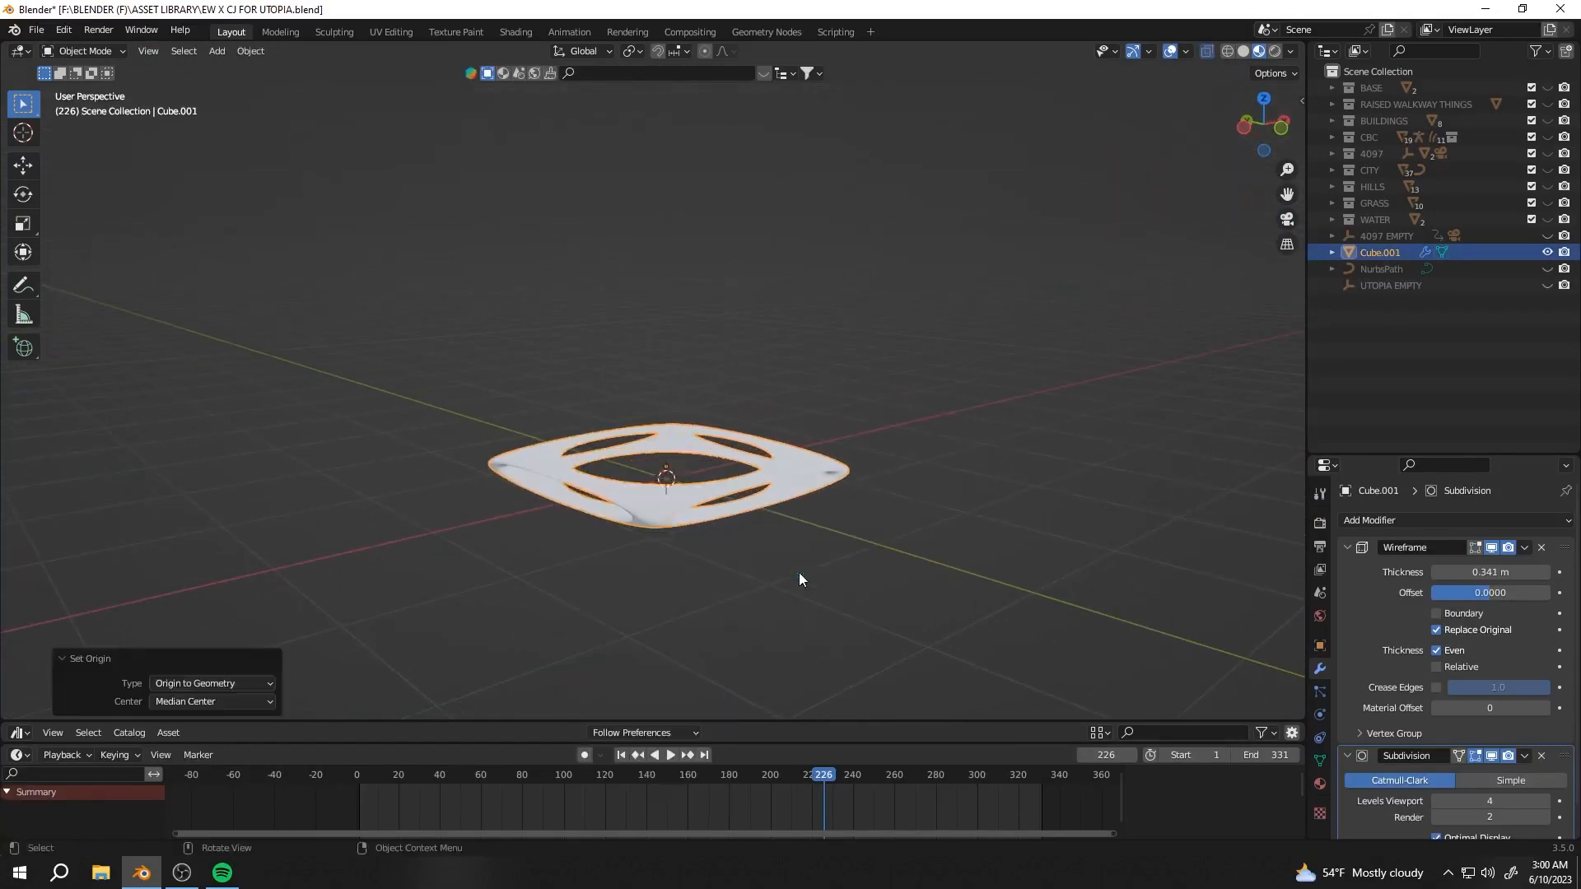
{"action": "middle_click_drag", "start_coordinate": [830, 584], "coordinate": [1498, 125]}
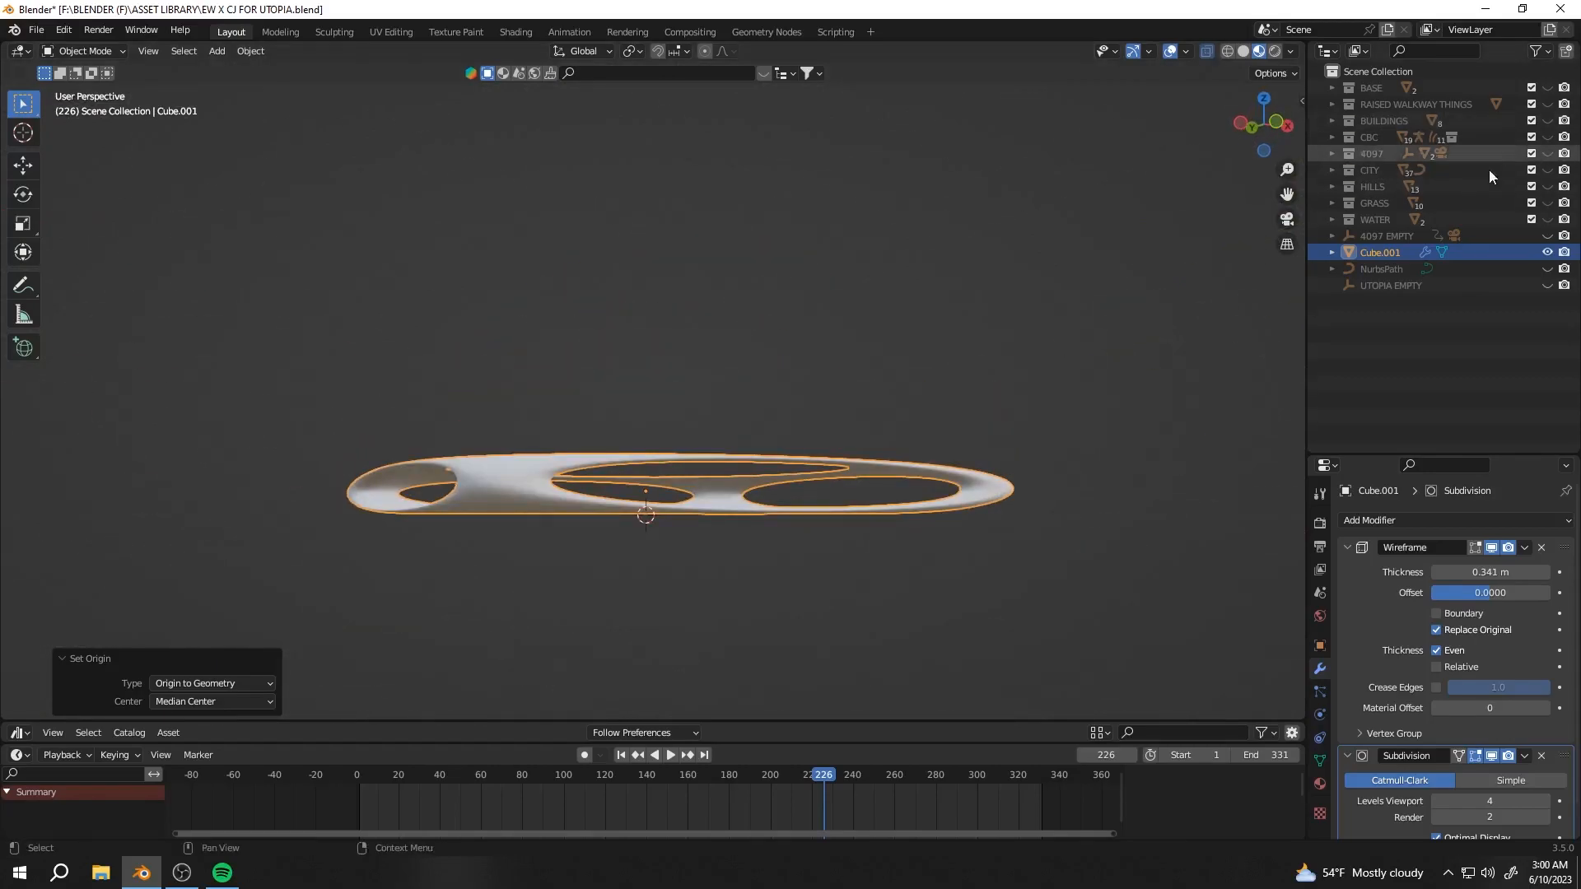
Show the CITY collection around the structure, keeping the other collections hidden
{"action": "left_click", "coordinate": [1547, 121]}
{"action": "left_click", "coordinate": [1547, 170]}
{"action": "left_click", "coordinate": [1547, 121]}
{"action": "scroll", "coordinate": [807, 330], "scroll_direction": "down", "scroll_amount": 12}
Scale the curved structure from the top view to fit the city, showing the BASE collection temporarily for reference
{"action": "middle_click_drag", "start_coordinate": [832, 296], "coordinate": [769, 369]}
{"action": "left_click", "coordinate": [1547, 89]}
{"action": "key", "text": "KP_7"}
{"action": "key", "text": "s"}
{"action": "left_click", "coordinate": [883, 382]}
{"action": "left_click", "coordinate": [1547, 88]}
{"action": "middle_click_drag", "start_coordinate": [914, 271], "coordinate": [844, 114]}
{"action": "key", "text": "s"}
{"action": "key", "text": "Escape"}
{"action": "scroll", "coordinate": [734, 529], "scroll_direction": "up", "scroll_amount": 4}
Add an Array modifier to the curved structure and set its relative offset X factor to 0
{"action": "left_click", "coordinate": [1361, 520]}
{"action": "left_click", "coordinate": [1237, 175]}
{"action": "left_click_drag", "start_coordinate": [1347, 548], "coordinate": [1348, 570]}
{"action": "left_click", "coordinate": [1489, 687]}
{"action": "type", "text": "0"}
{"action": "key", "text": "Return"}
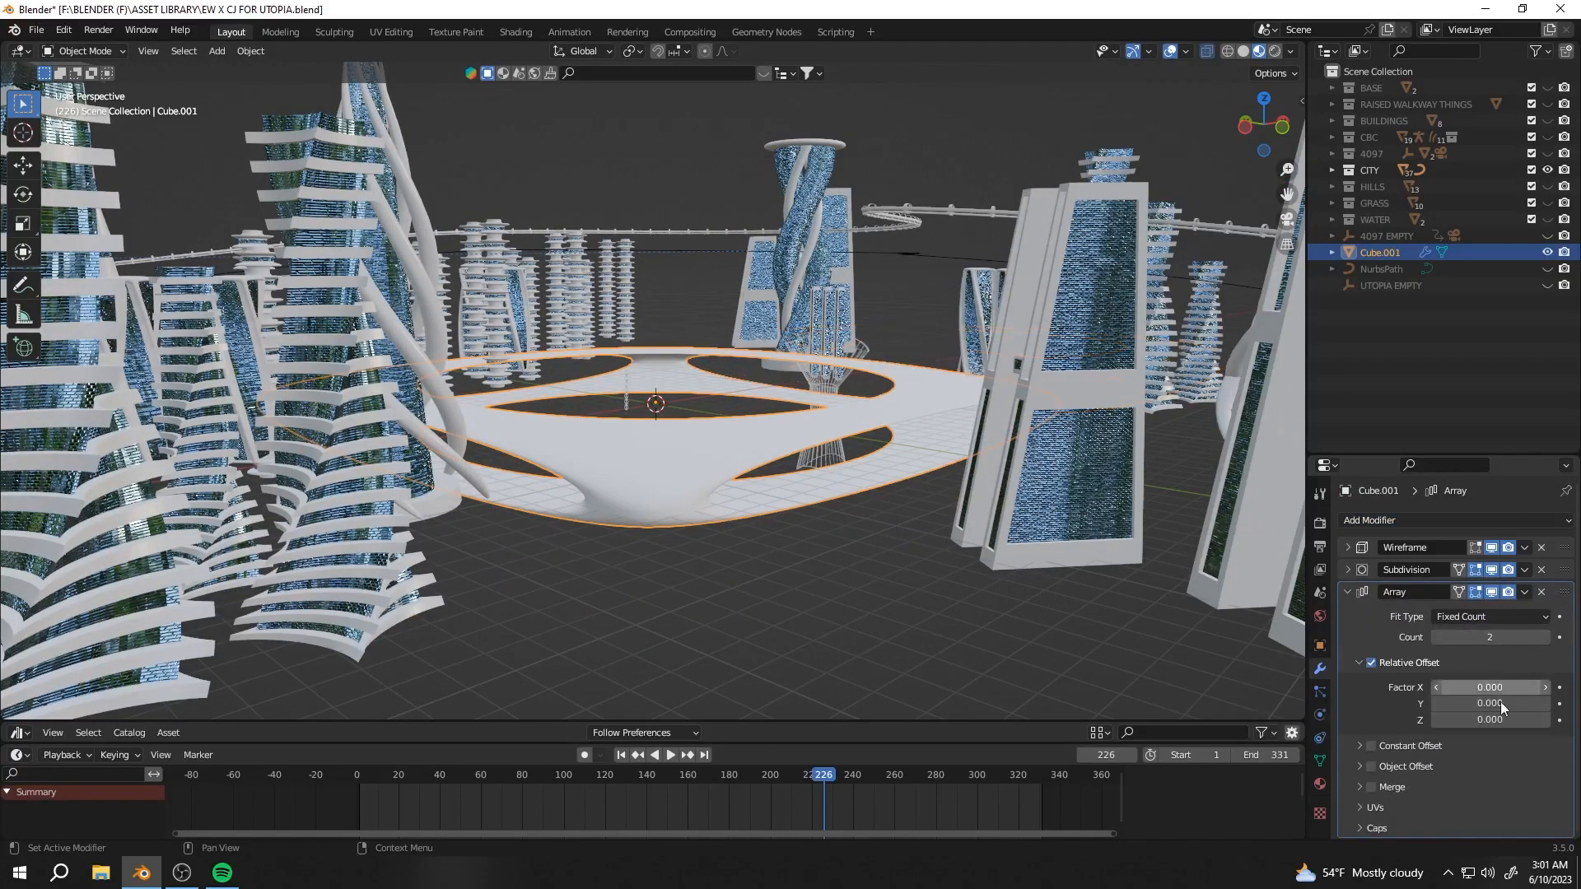
Set the Array modifier's relative offset Z factor to 1 to stack the curved structure vertically
{"action": "left_click", "coordinate": [1489, 720]}
{"action": "type", "text": "1"}
{"action": "key", "text": "Return"}
{"action": "scroll", "coordinate": [891, 427], "scroll_direction": "down", "scroll_amount": 5}
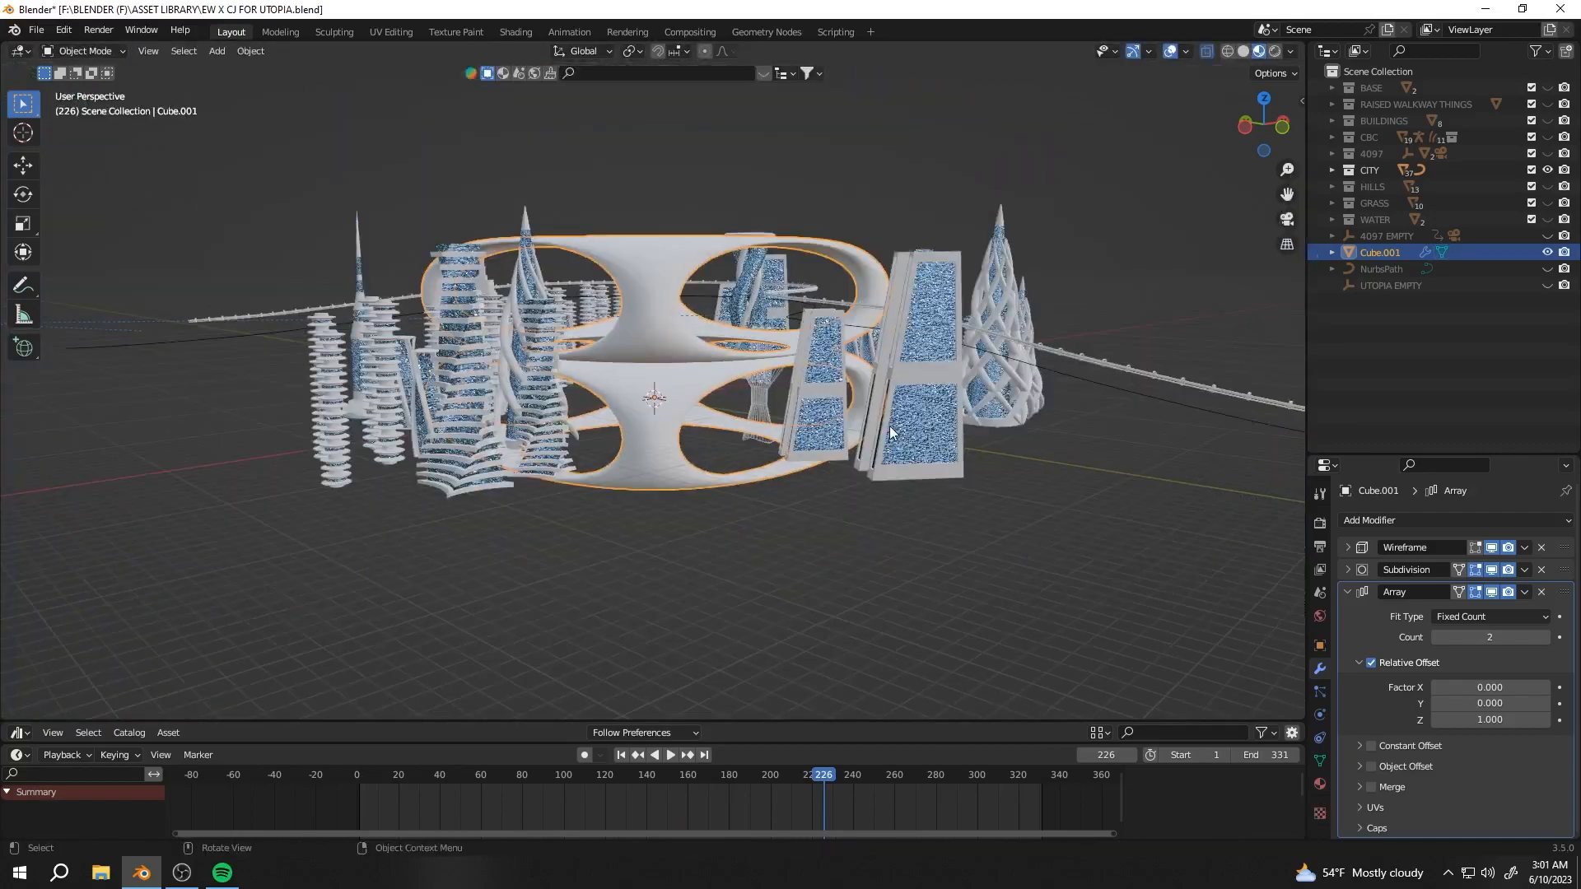
{"action": "left_click", "coordinate": [1347, 592]}
Add a Simple Deform modifier to the curved structure, set to Twist around Z with a 119° angle
{"action": "left_click", "coordinate": [1369, 520]}
{"action": "left_click", "coordinate": [1386, 339]}
{"action": "left_click", "coordinate": [1529, 701]}
{"action": "left_click_drag", "start_coordinate": [1490, 660], "coordinate": [1532, 659]}
Scale the twisted structure up by a factor of about 1.57
{"action": "scroll", "coordinate": [778, 423], "scroll_direction": "down", "scroll_amount": 2}
{"action": "middle_click_drag", "start_coordinate": [778, 423], "coordinate": [792, 430]}
{"action": "key", "text": "s"}
{"action": "left_click", "coordinate": [810, 416]}
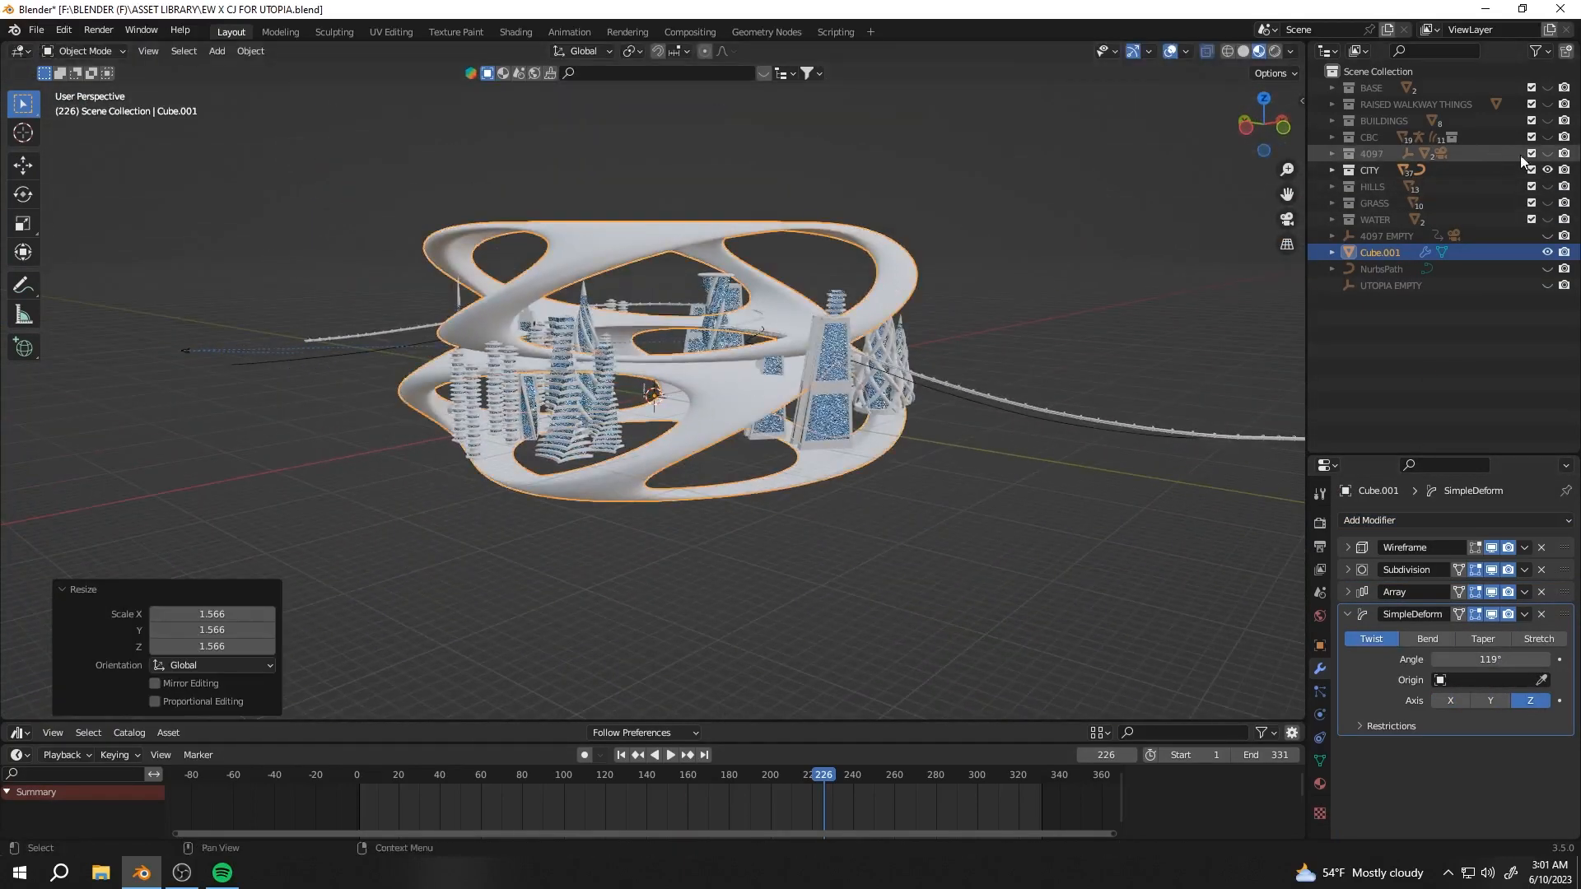
Show all hidden collections and objects and resize the twisted structure as seen through the camera
{"action": "left_click", "coordinate": [1547, 186]}
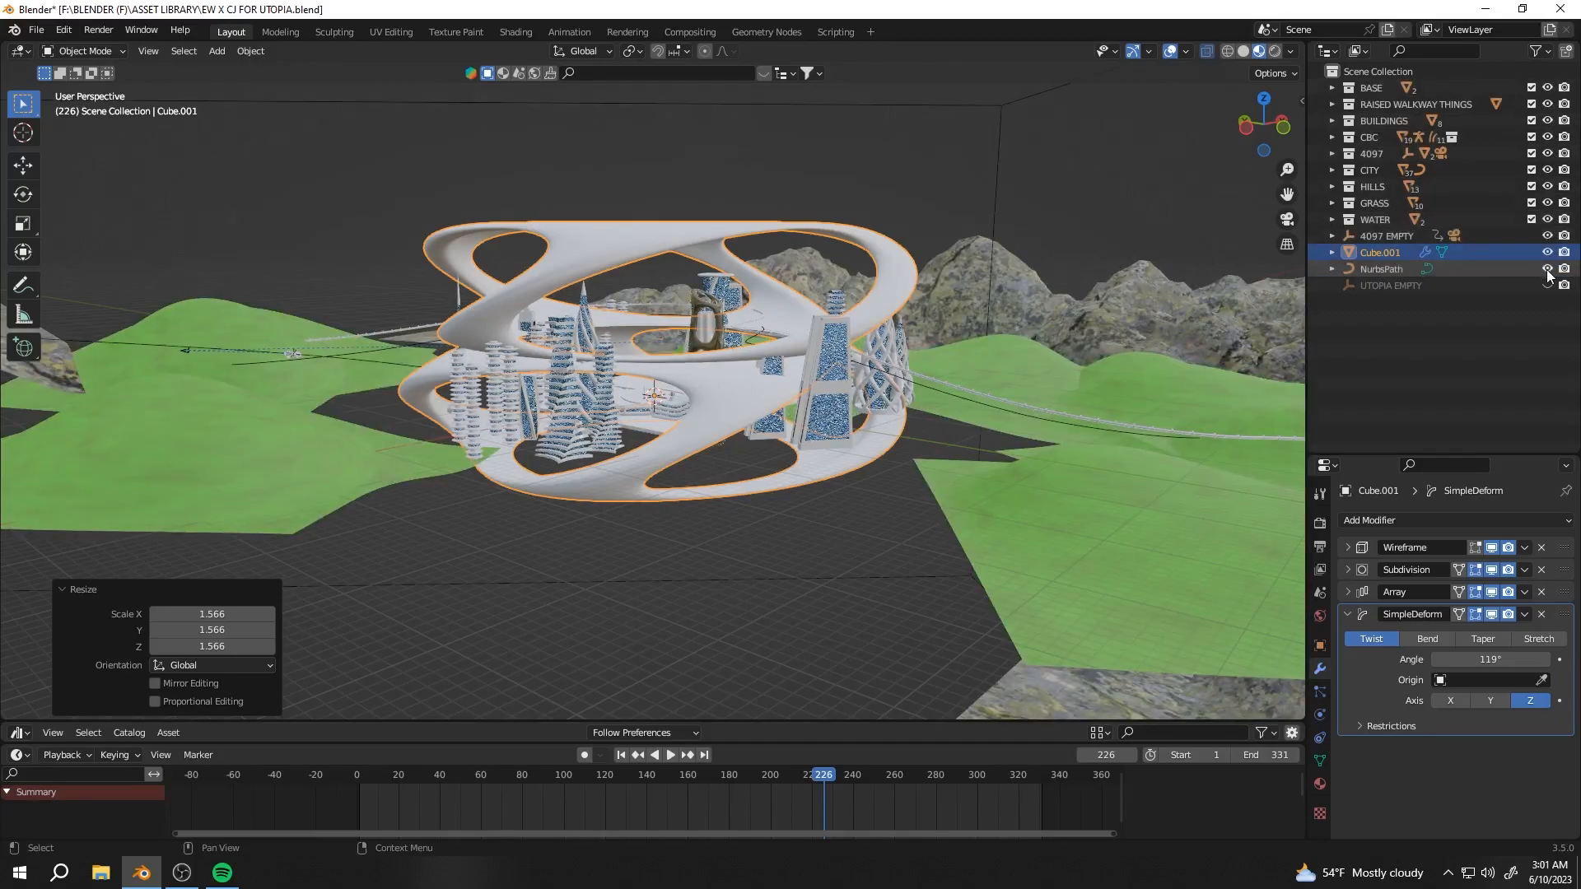
{"action": "left_click", "coordinate": [1547, 268]}
{"action": "key", "text": "KP_0"}
{"action": "key", "text": "s"}
{"action": "left_click", "coordinate": [778, 379]}
Play the animation through the camera to examine how the structure frames the city
{"action": "left_click_drag", "start_coordinate": [716, 777], "coordinate": [613, 791]}
{"action": "key", "text": "space"}
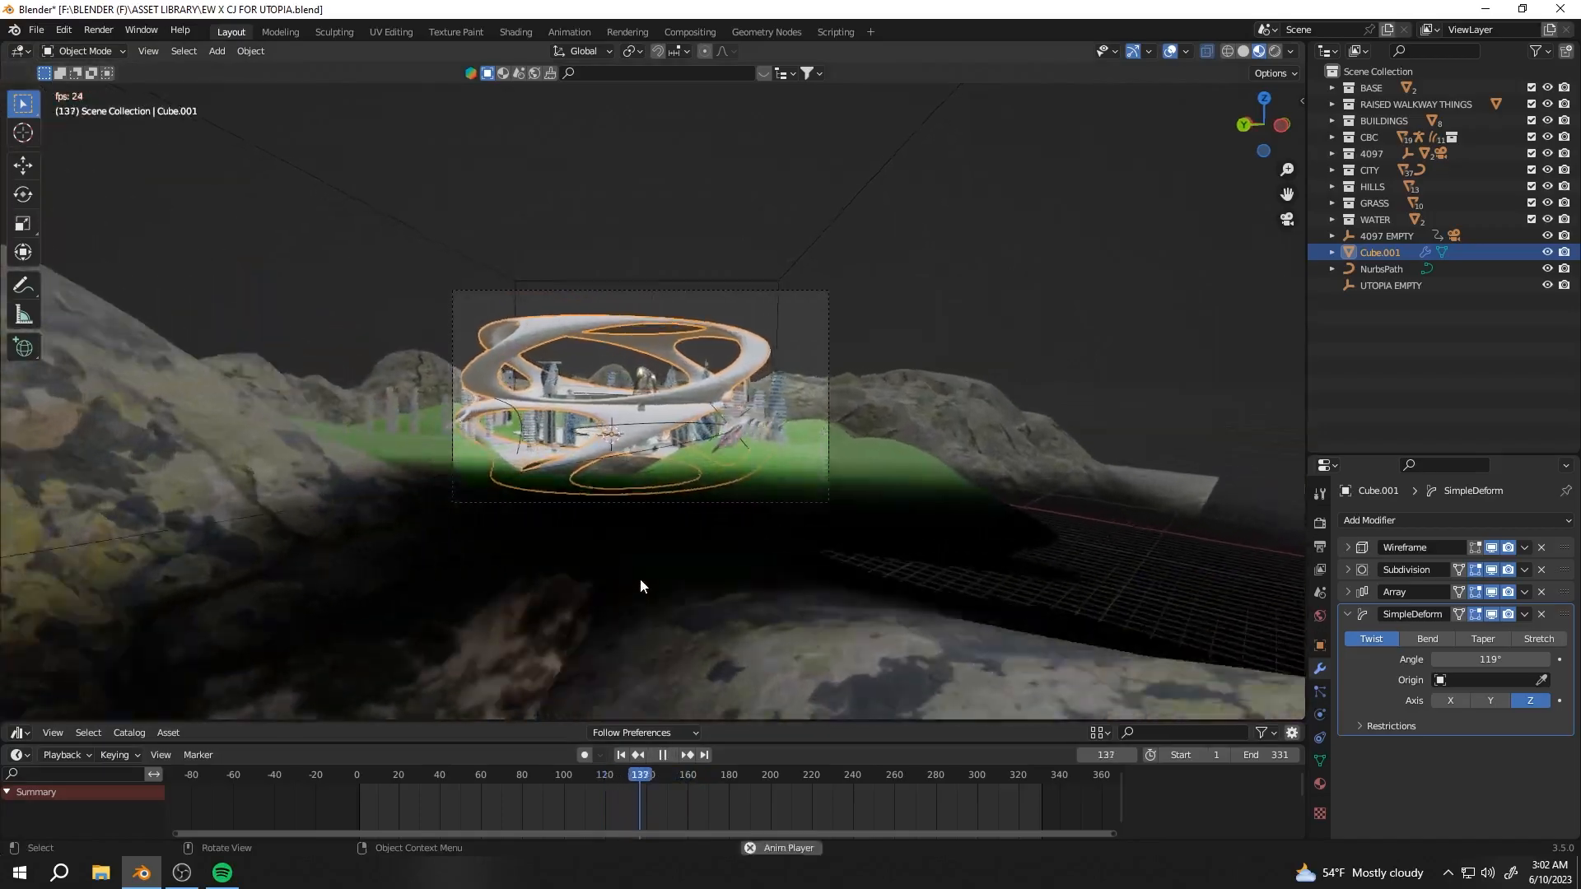
{"action": "key", "text": "space"}
Rescale the twisted structure freehand around the centre of the city
{"action": "scroll", "coordinate": [609, 461], "scroll_direction": "up", "scroll_amount": 1}
{"action": "middle_click_drag", "start_coordinate": [605, 390], "coordinate": [782, 346]}
{"action": "key", "text": "s"}
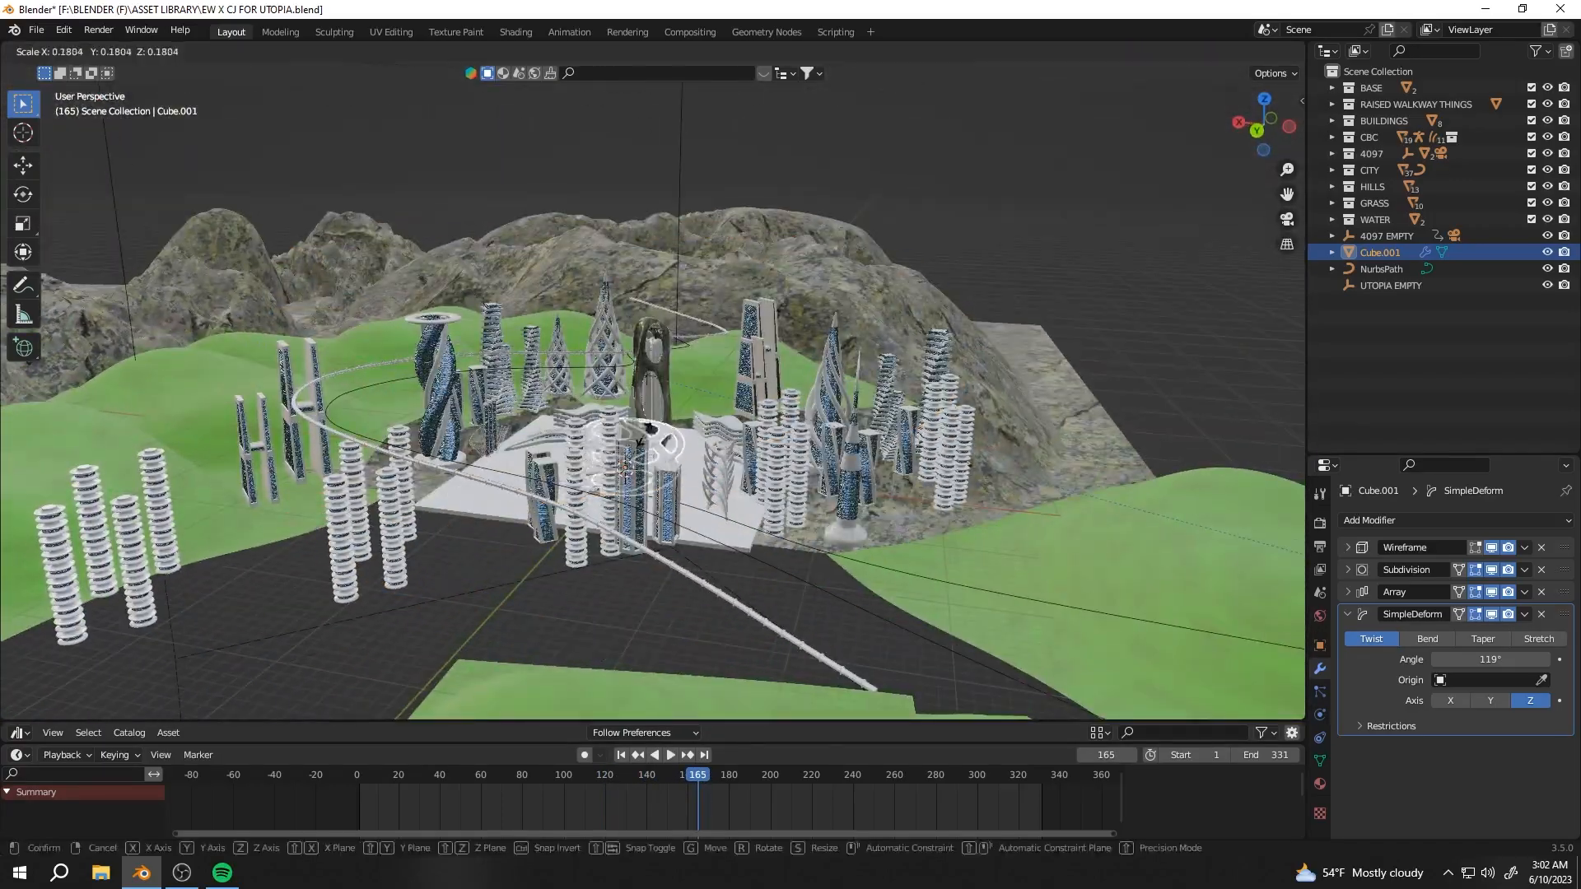
{"action": "left_click", "coordinate": [644, 436]}
{"action": "key", "text": "KP_Decimal"}
{"action": "scroll", "coordinate": [713, 380], "scroll_direction": "down", "scroll_amount": 4}
{"action": "key", "text": "s"}
{"action": "left_click", "coordinate": [784, 399]}
Remove the Array modifier from the twisted structure and scale the structure in the top view
{"action": "left_click", "coordinate": [1541, 592]}
{"action": "scroll", "coordinate": [789, 461], "scroll_direction": "down", "scroll_amount": 8}
{"action": "mouse_move", "coordinate": [782, 428]}
{"action": "middle_mouse_down"}
{"action": "mouse_move", "coordinate": [789, 487]}
{"action": "mouse_move", "coordinate": [765, 412]}
{"action": "middle_mouse_up"}
{"action": "key", "text": "KP_7"}
{"action": "key", "text": "s"}
{"action": "left_click", "coordinate": [527, 177]}
Move the twisted structure along Z and enlarge it to surround the whole city
{"action": "middle_click_drag", "start_coordinate": [527, 177], "coordinate": [725, 74]}
{"action": "scroll", "coordinate": [818, 572], "scroll_direction": "down", "scroll_amount": 3}
{"action": "key", "text": "g"}
{"action": "key", "text": "z"}
{"action": "left_click", "coordinate": [751, 504]}
{"action": "key", "text": "s"}
{"action": "left_click", "coordinate": [1181, 501]}
Rotate the twisted structure around the global Z axis as seen through the camera
{"action": "scroll", "coordinate": [1181, 502], "scroll_direction": "down", "scroll_amount": 5}
{"action": "middle_click_drag", "start_coordinate": [1181, 501], "coordinate": [1103, 196]}
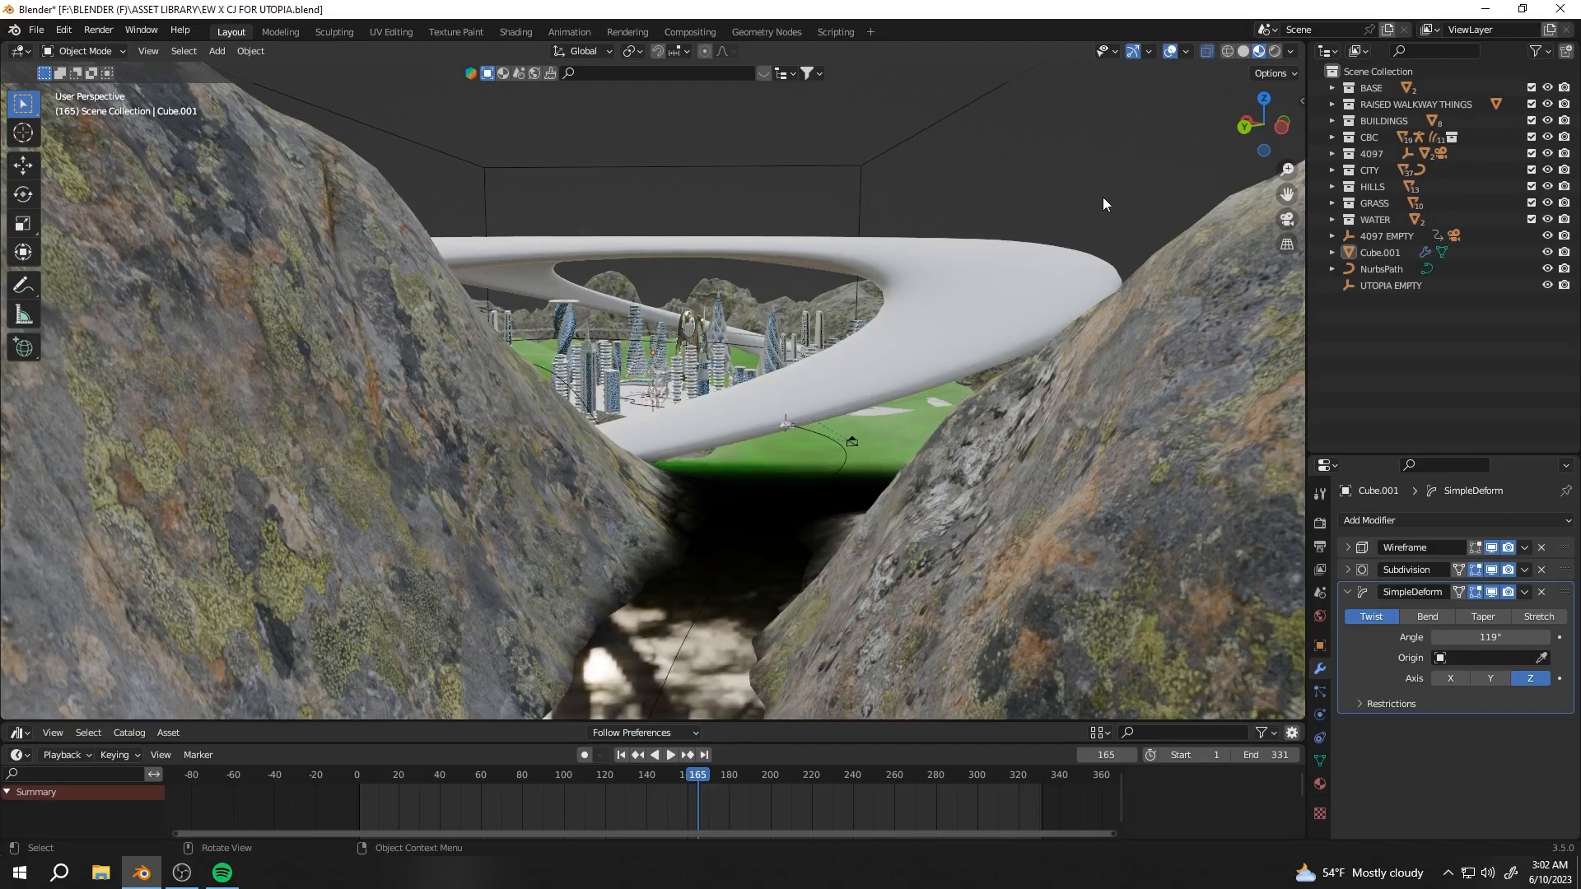
{"action": "key", "text": "KP_0"}
{"action": "key", "text": "space"}
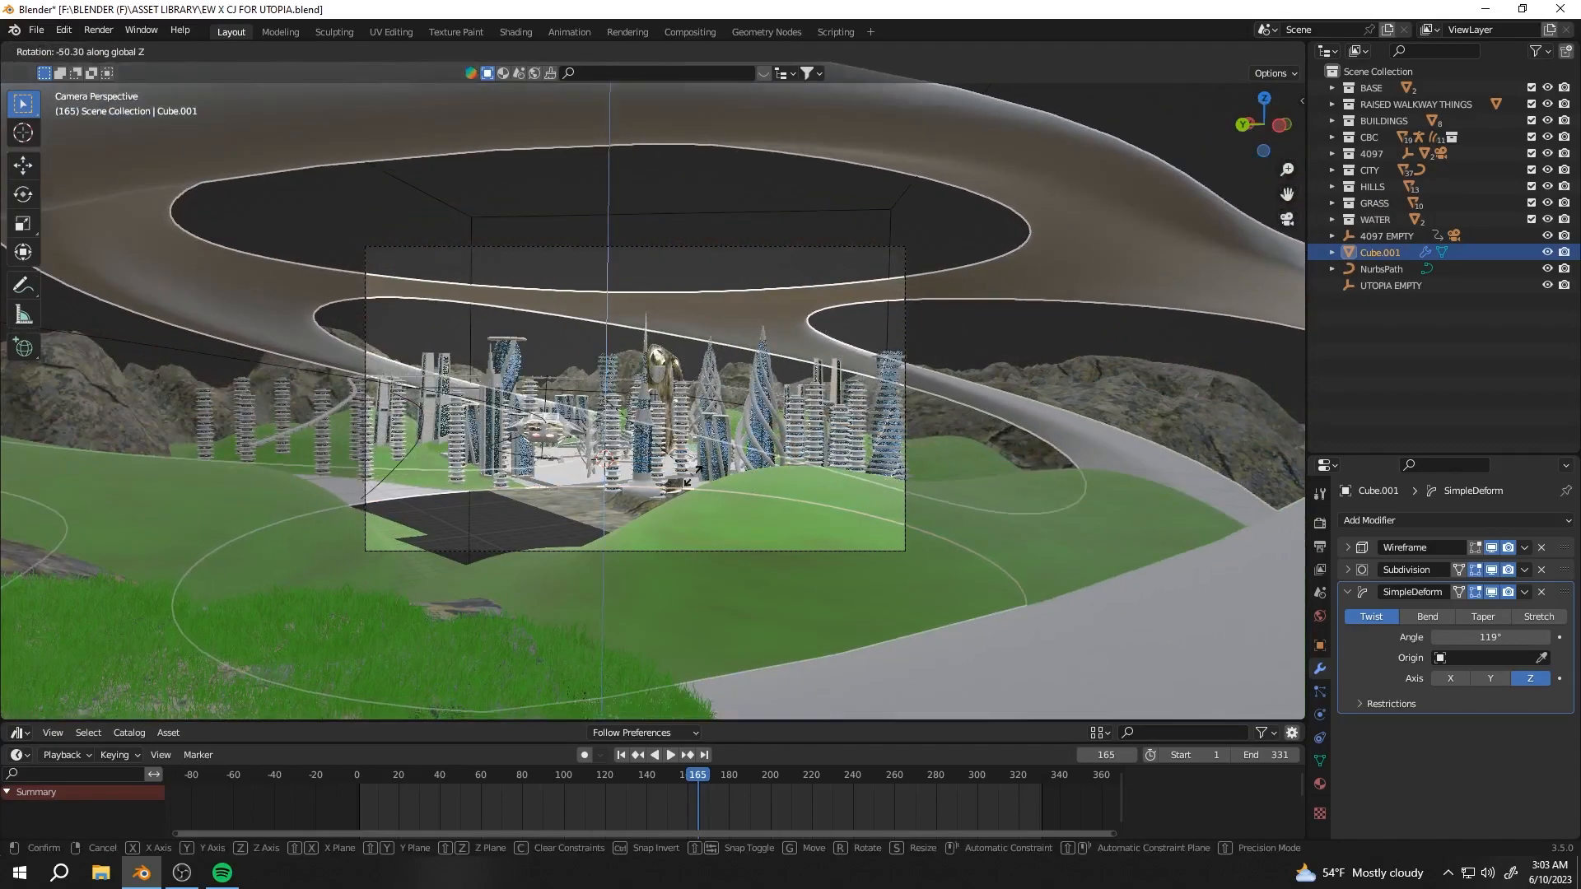
{"action": "left_click", "coordinate": [749, 248]}
Play the animation in camera view to check the structure and save the file
{"action": "left_click", "coordinate": [633, 786]}
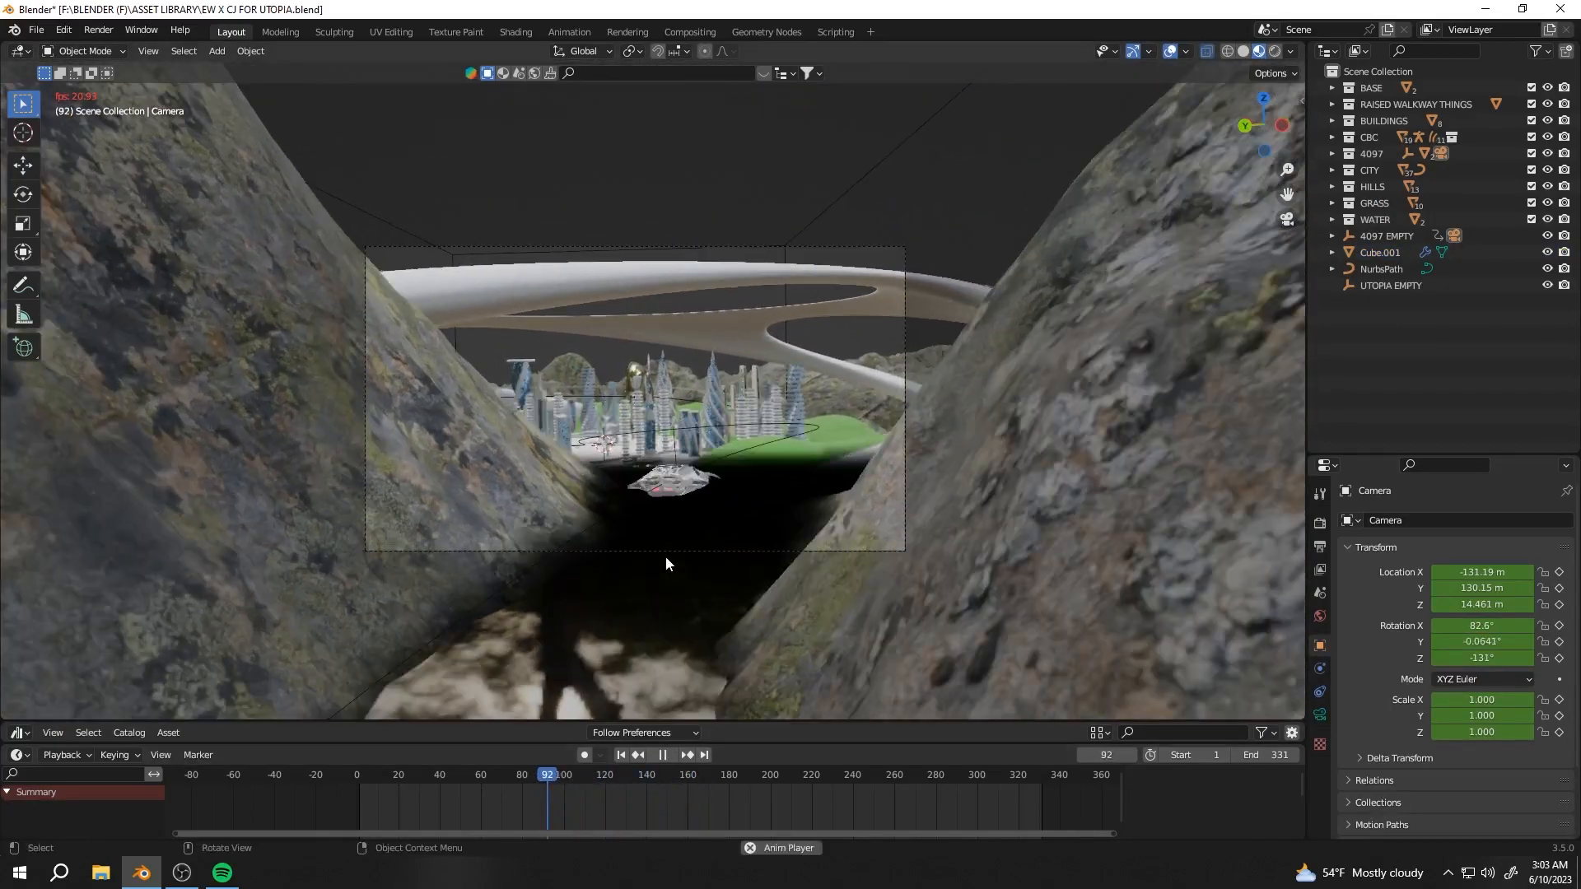
{"action": "key", "text": "space"}
{"action": "key", "text": "ctrl+s"}
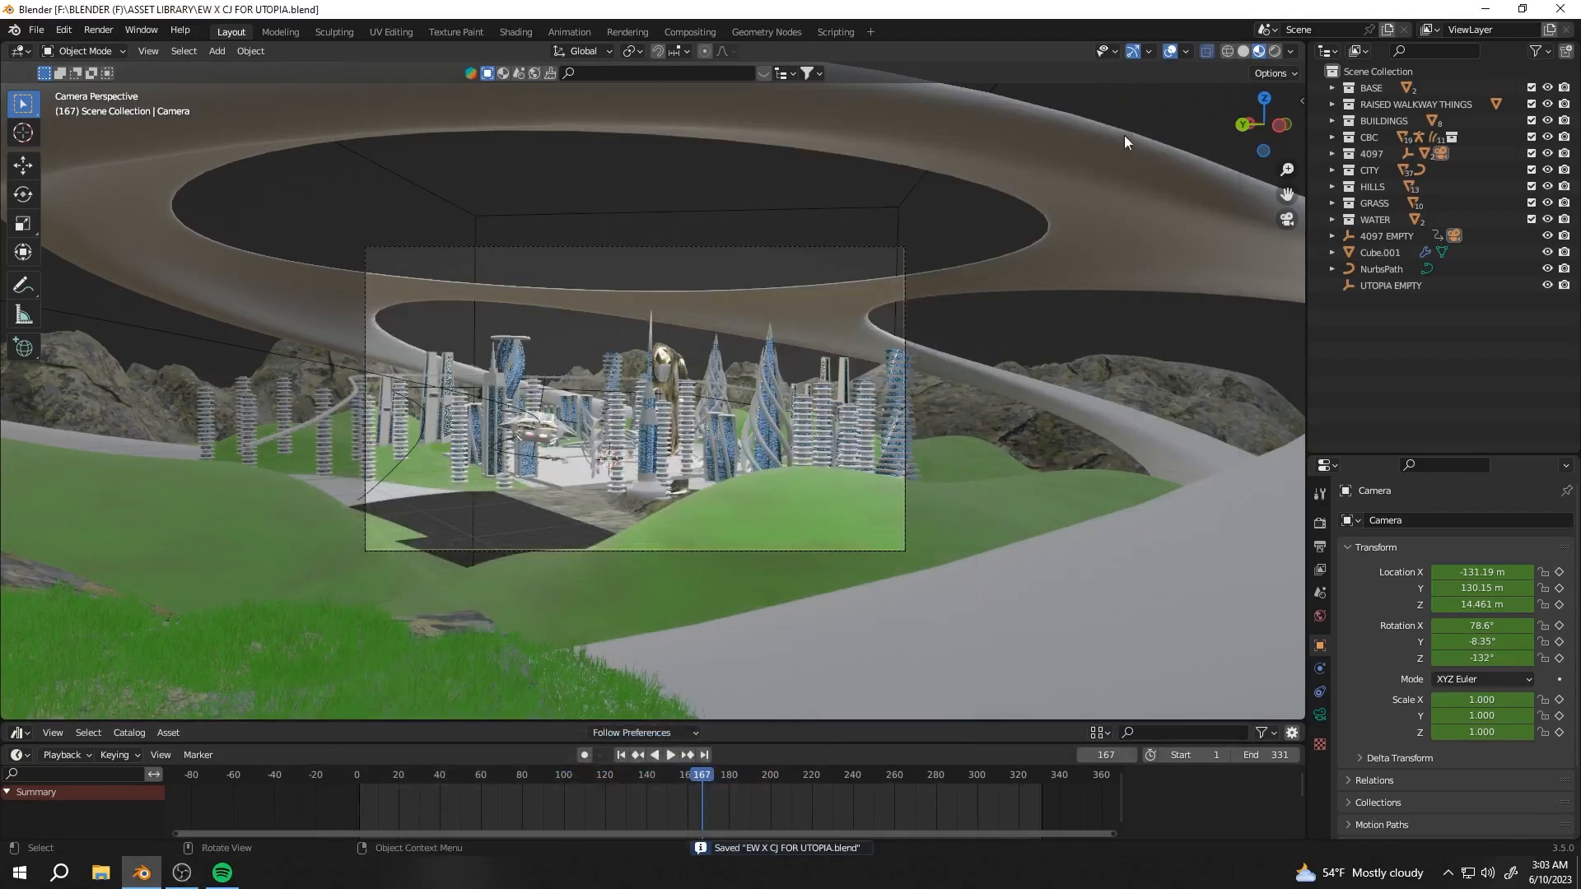
Enlarge the white base plane under the city from the top view
{"action": "left_click", "coordinate": [567, 472]}
{"action": "key", "text": "KP_7"}
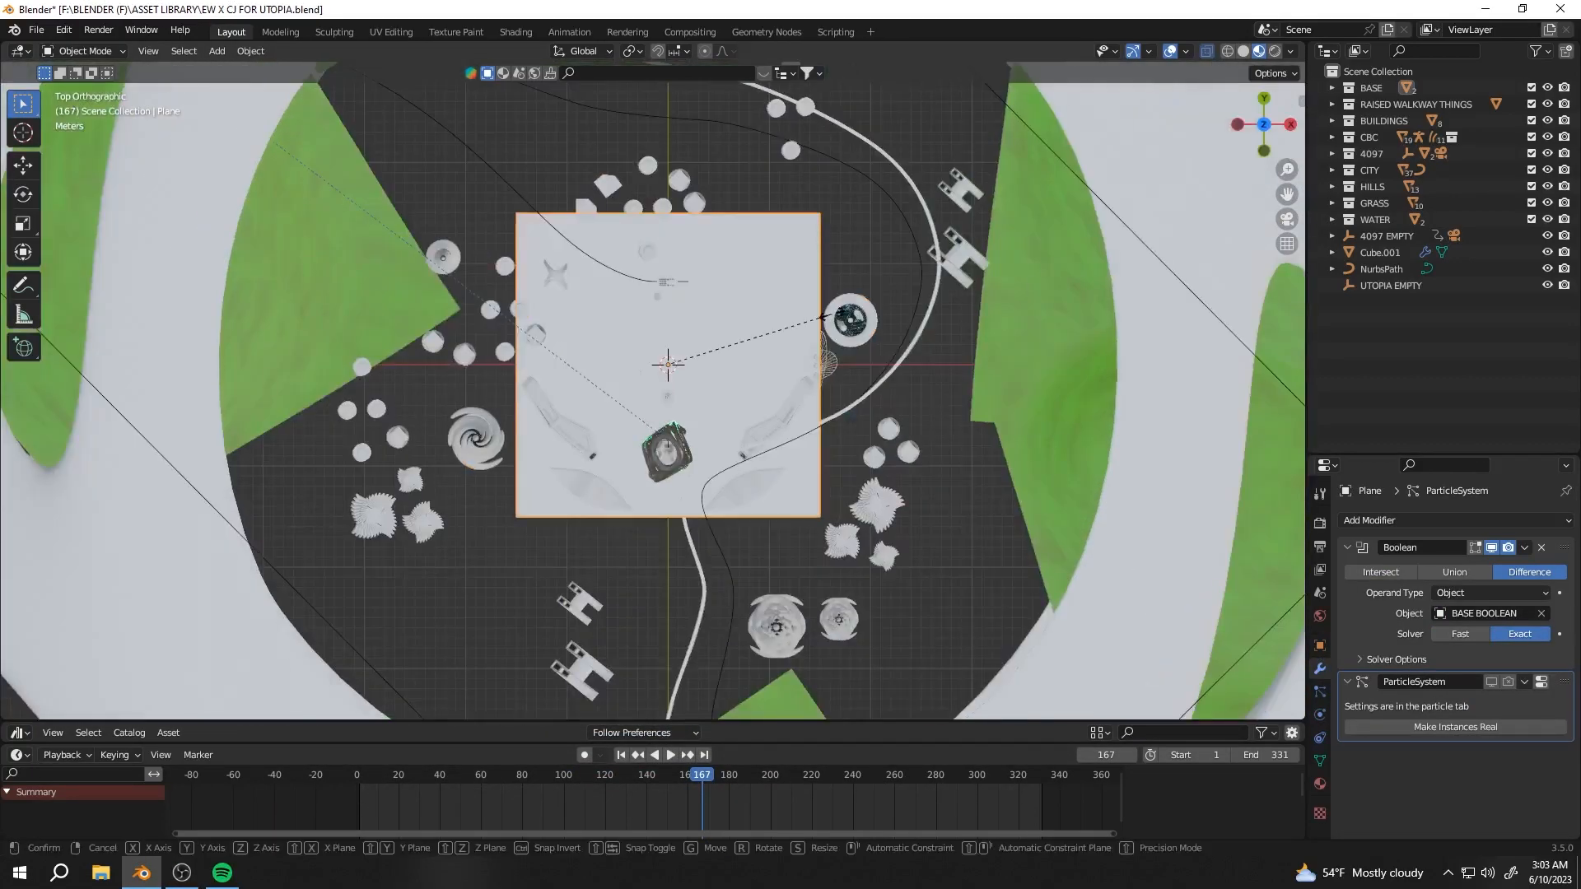
{"action": "key", "text": "s"}
{"action": "left_click", "coordinate": [1173, 294]}
Move the green hill Landscape.006 outward from the city in the top view
{"action": "middle_click_drag", "start_coordinate": [1173, 294], "coordinate": [791, 412]}
{"action": "left_click", "coordinate": [1026, 219]}
{"action": "left_click", "coordinate": [1026, 219]}
{"action": "left_click", "coordinate": [911, 418]}
{"action": "left_click", "coordinate": [1264, 117]}
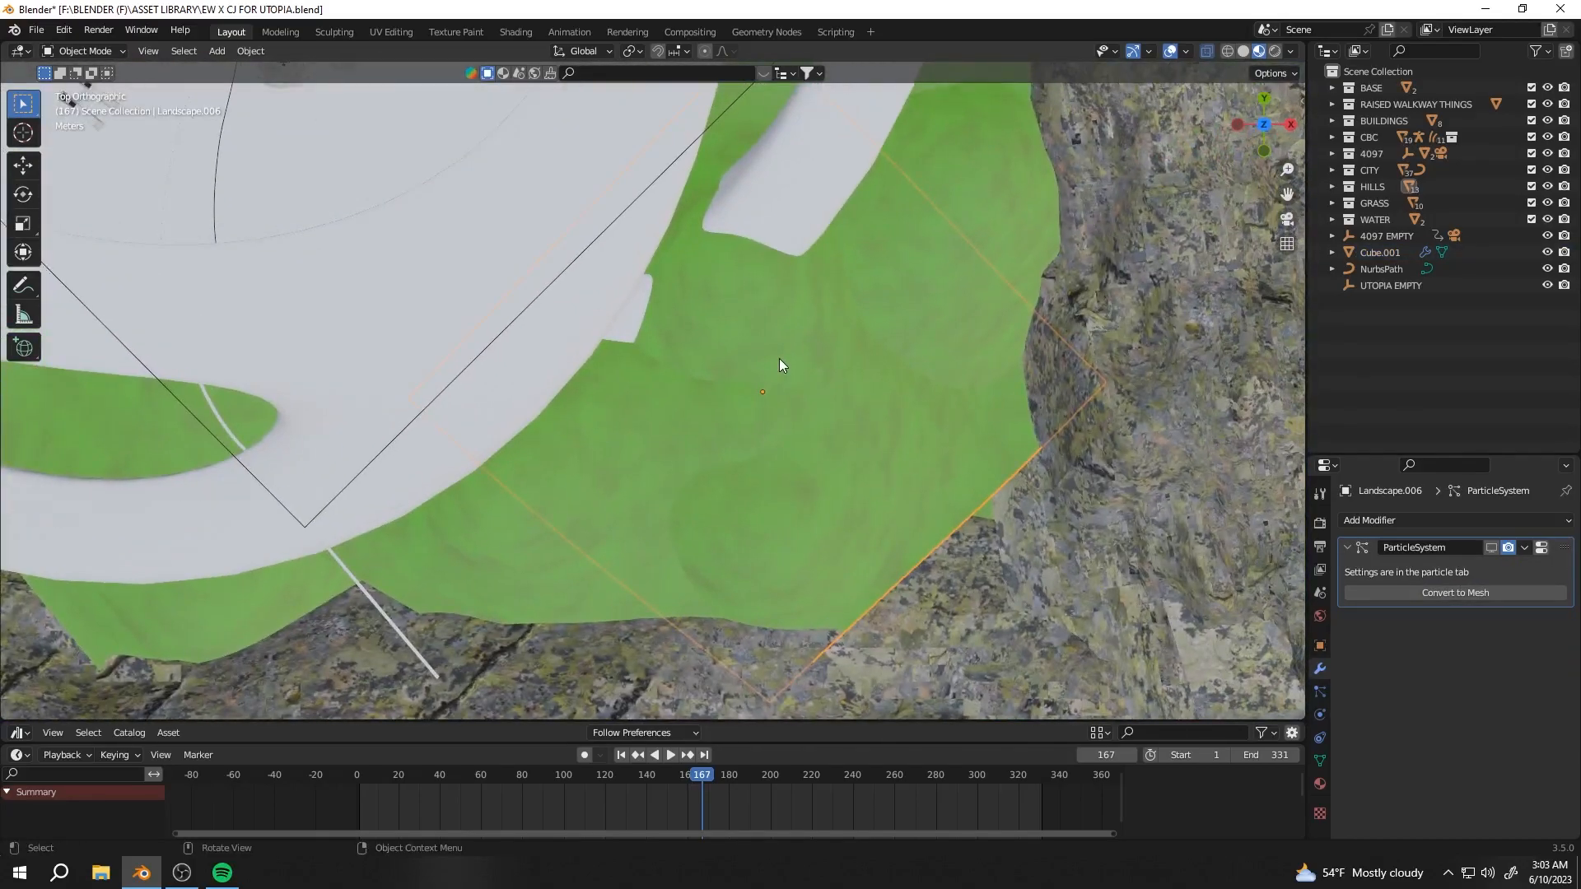
{"action": "key", "text": "g"}
{"action": "left_click", "coordinate": [905, 364]}
Pick a neighbouring green hill and move it away from the enlarged base
{"action": "scroll", "coordinate": [807, 407], "scroll_direction": "down", "scroll_amount": 1}
{"action": "left_click", "coordinate": [707, 453]}
{"action": "key", "text": "g"}
{"action": "left_click", "coordinate": [747, 550]}
{"action": "middle_click_drag", "start_coordinate": [747, 551], "coordinate": [980, 331]}
Clear the scale of the hill Landscape.003 and place a duplicate of it at the structure's outer edge in the top view
{"action": "key", "text": "KP_0"}
{"action": "left_click_drag", "start_coordinate": [701, 776], "coordinate": [609, 796]}
{"action": "left_click", "coordinate": [877, 428]}
{"action": "middle_click_drag", "start_coordinate": [877, 428], "coordinate": [1194, 315]}
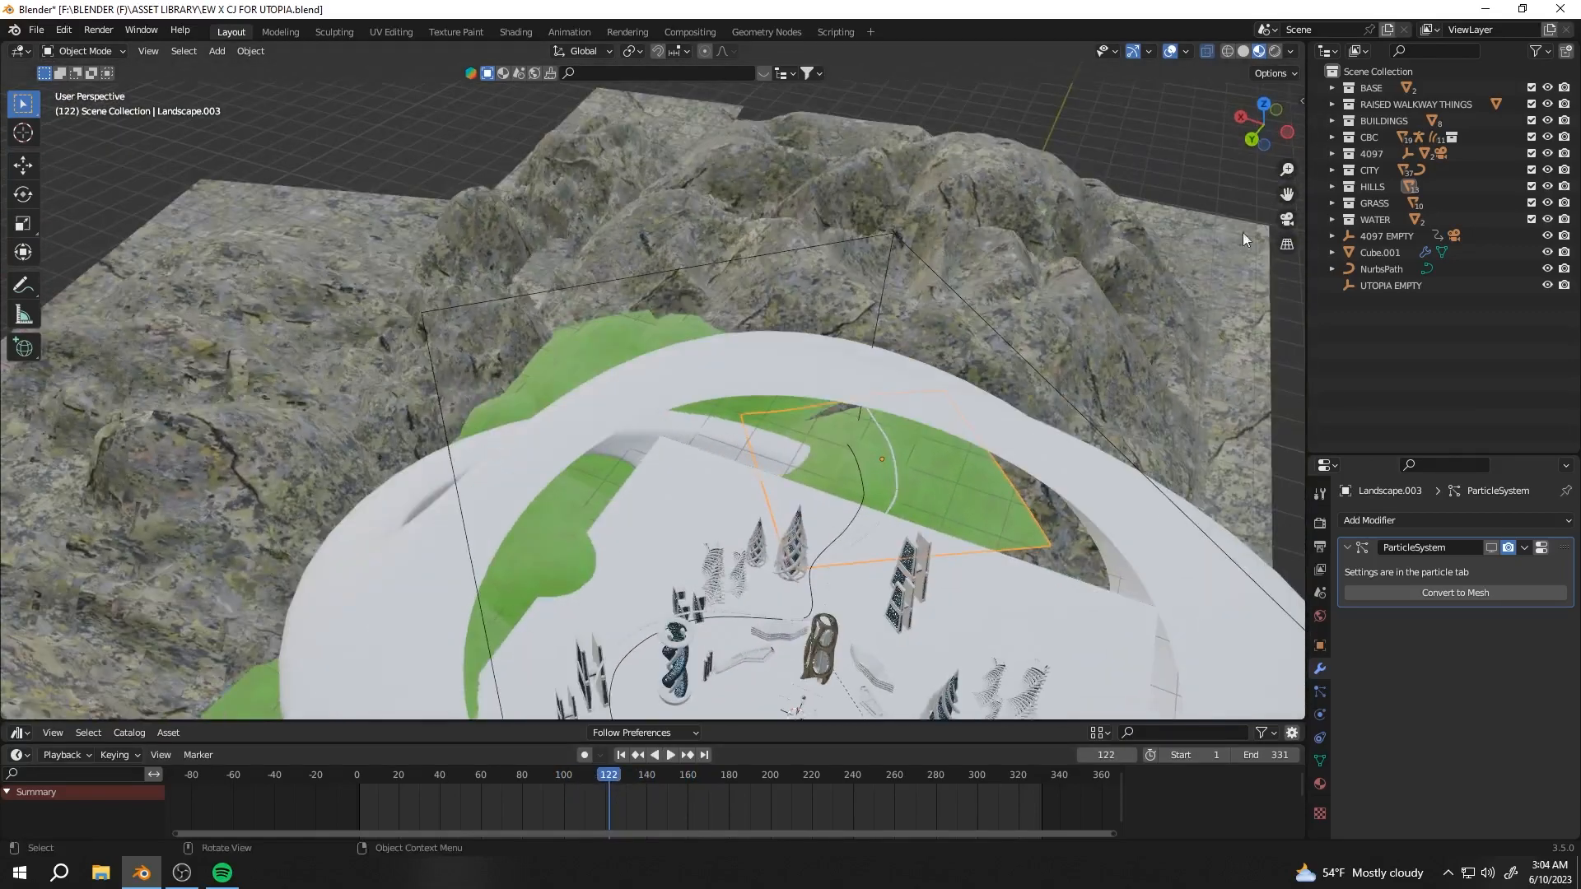
{"action": "left_click", "coordinate": [1264, 113]}
{"action": "key", "text": "alt+z"}
{"action": "key", "text": "shift+d"}
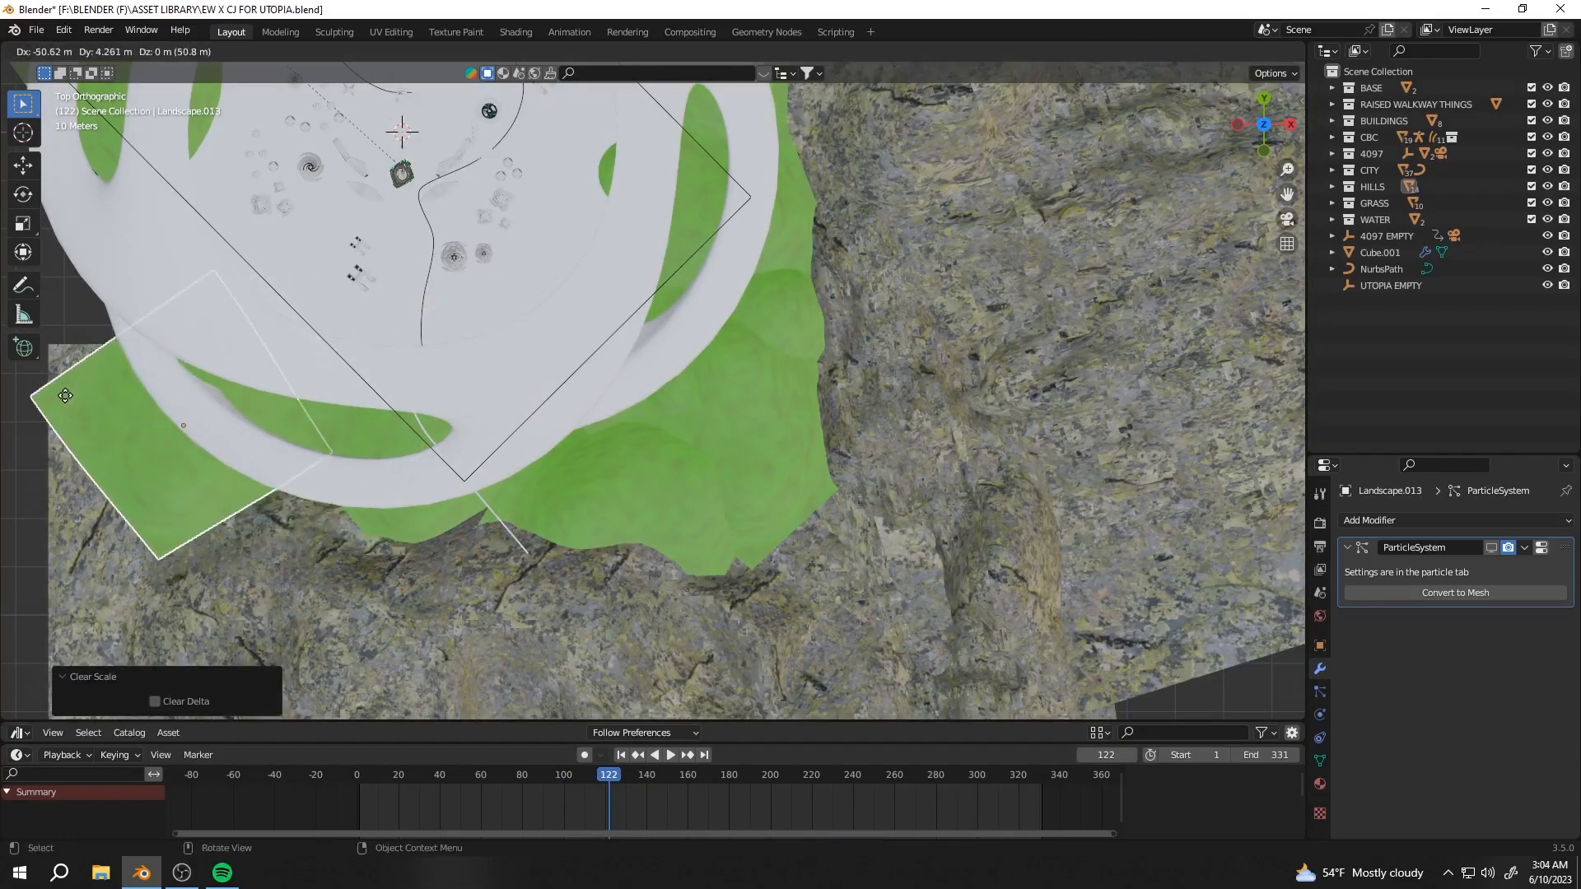
{"action": "left_click", "coordinate": [63, 396]}
Rotate the duplicated hill 45.2° around Z and preview it through the camera
{"action": "key", "text": "r"}
{"action": "left_click", "coordinate": [220, 309]}
{"action": "key", "text": "KP_0"}
{"action": "key", "text": "Up"}
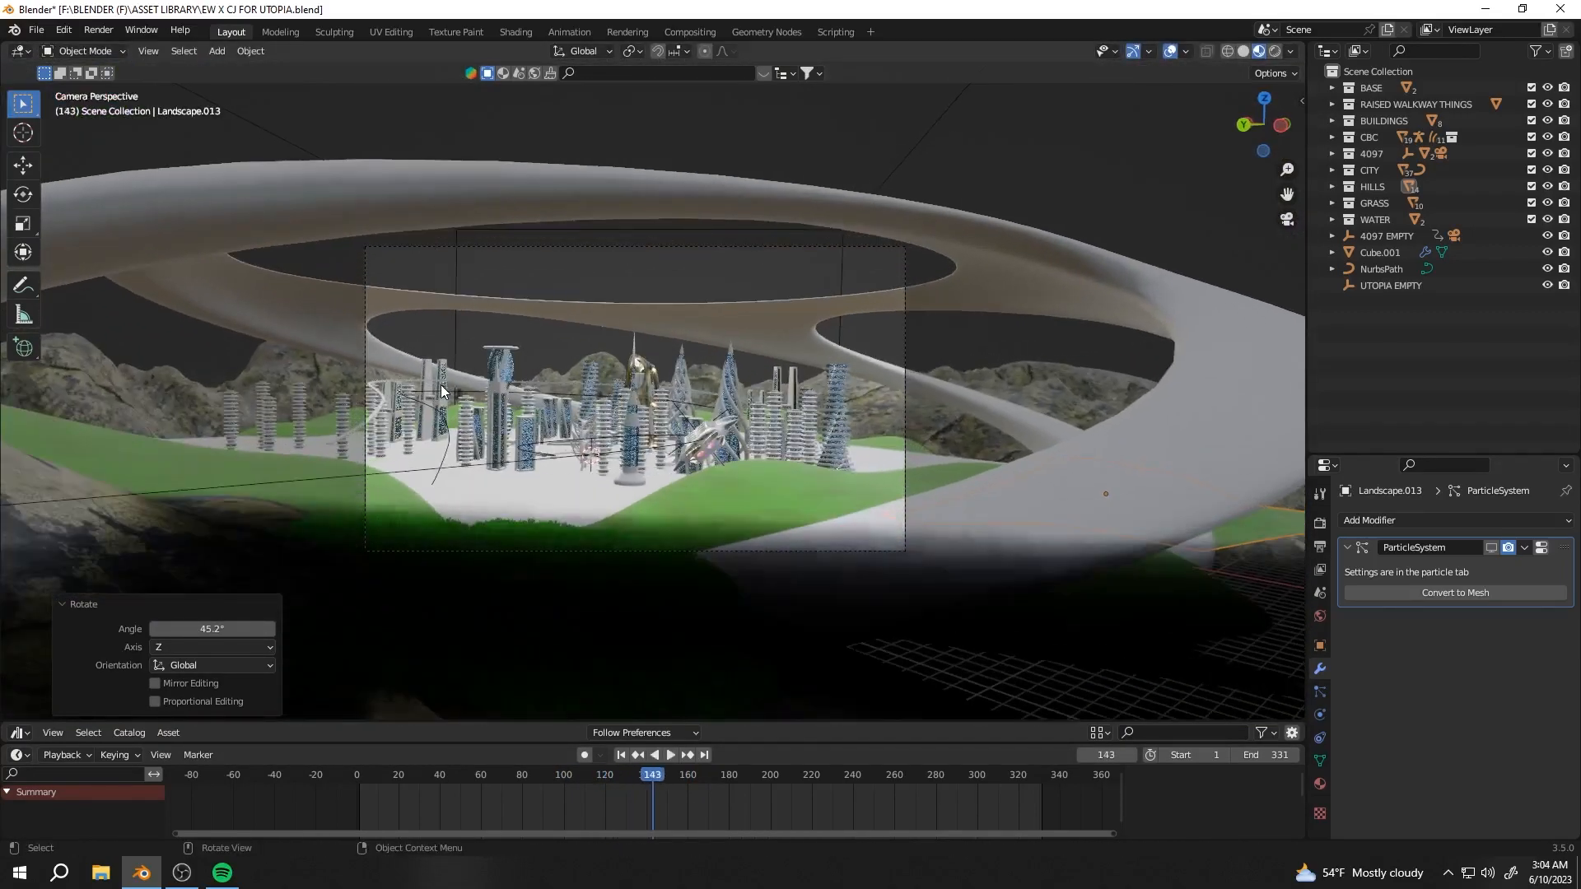
Pick the object to adjust in the camera view and move it slightly along Z
{"action": "left_click", "coordinate": [723, 393]}
{"action": "key", "text": "g"}
{"action": "key", "text": "z"}
{"action": "left_click", "coordinate": [724, 374]}
Render frame 81 from the camera to examine the structure and hills, and close the render
{"action": "middle_click_drag", "start_coordinate": [724, 375], "coordinate": [774, 428]}
{"action": "scroll", "coordinate": [976, 426], "scroll_direction": "down", "scroll_amount": 5}
{"action": "key", "text": "KP_0"}
{"action": "left_click_drag", "start_coordinate": [654, 789], "coordinate": [526, 788]}
{"action": "key", "text": "F12"}
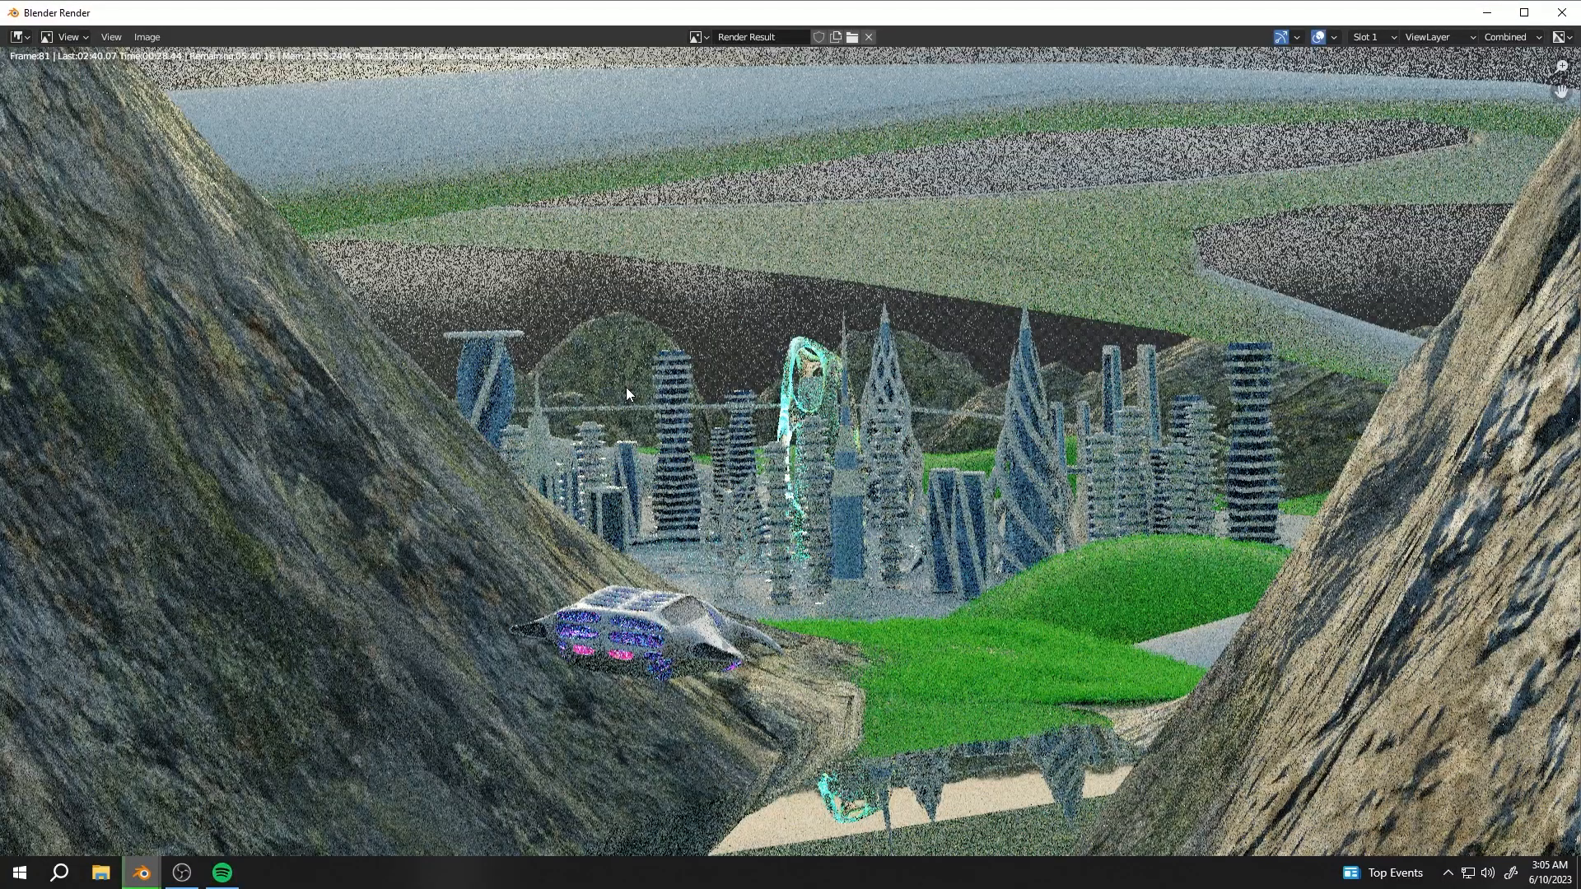
{"action": "key", "text": "Escape"}
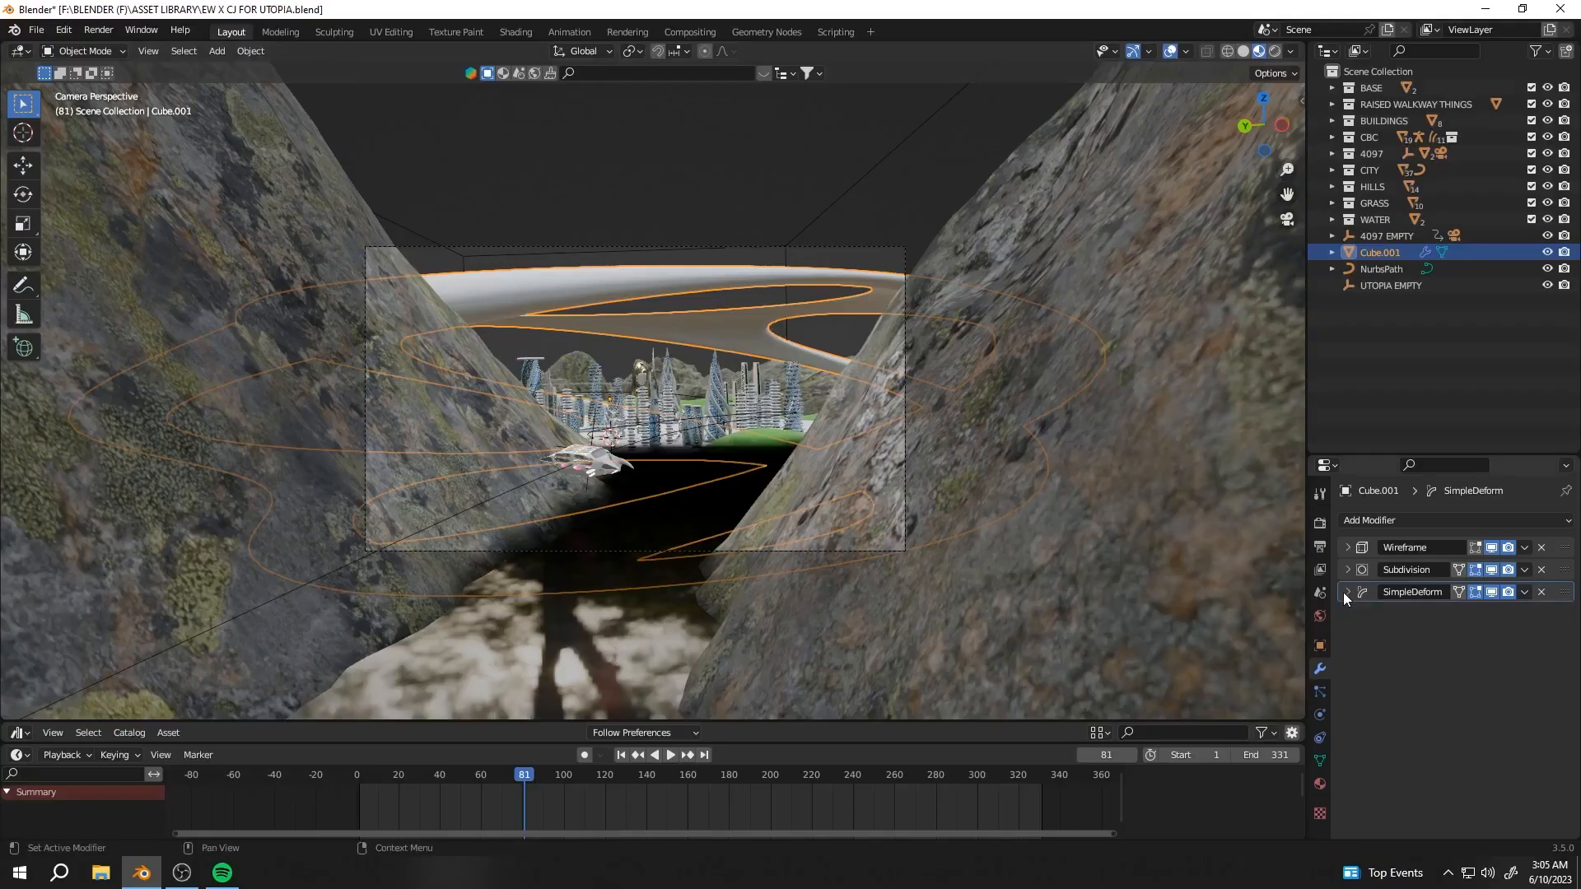
Rename the twisted structure (Cube.001) with a name starting with UTOPIA MEG
{"action": "middle_click_drag", "start_coordinate": [729, 397], "coordinate": [764, 275]}
{"action": "scroll", "coordinate": [748, 430], "scroll_direction": "up", "scroll_amount": 2}
{"action": "middle_click_drag", "start_coordinate": [748, 430], "coordinate": [752, 478]}
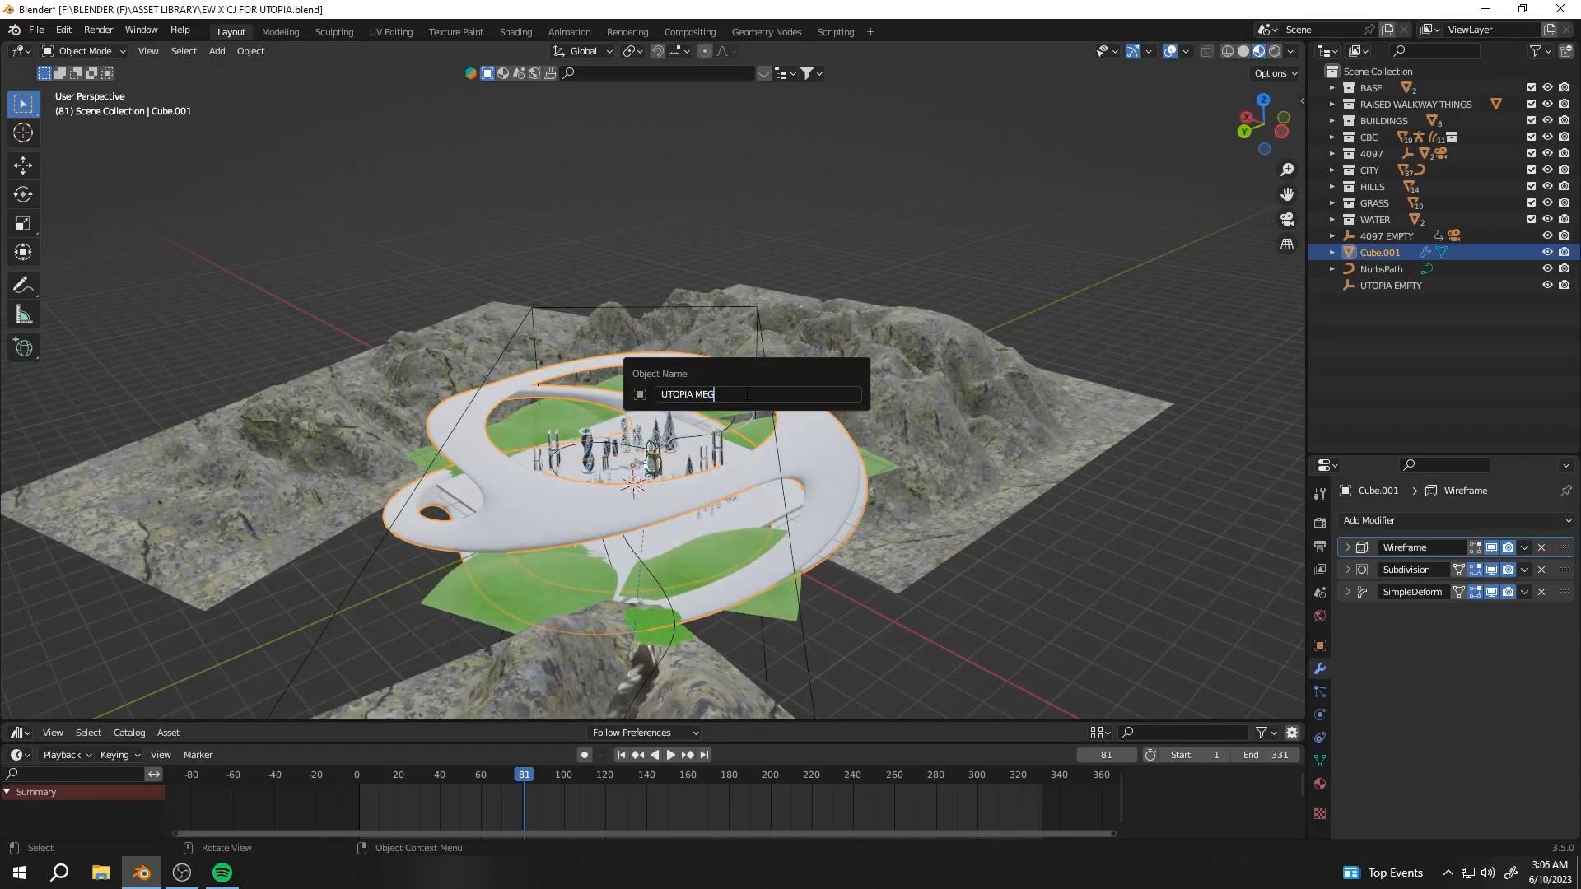
{"action": "key", "text": "Return"}
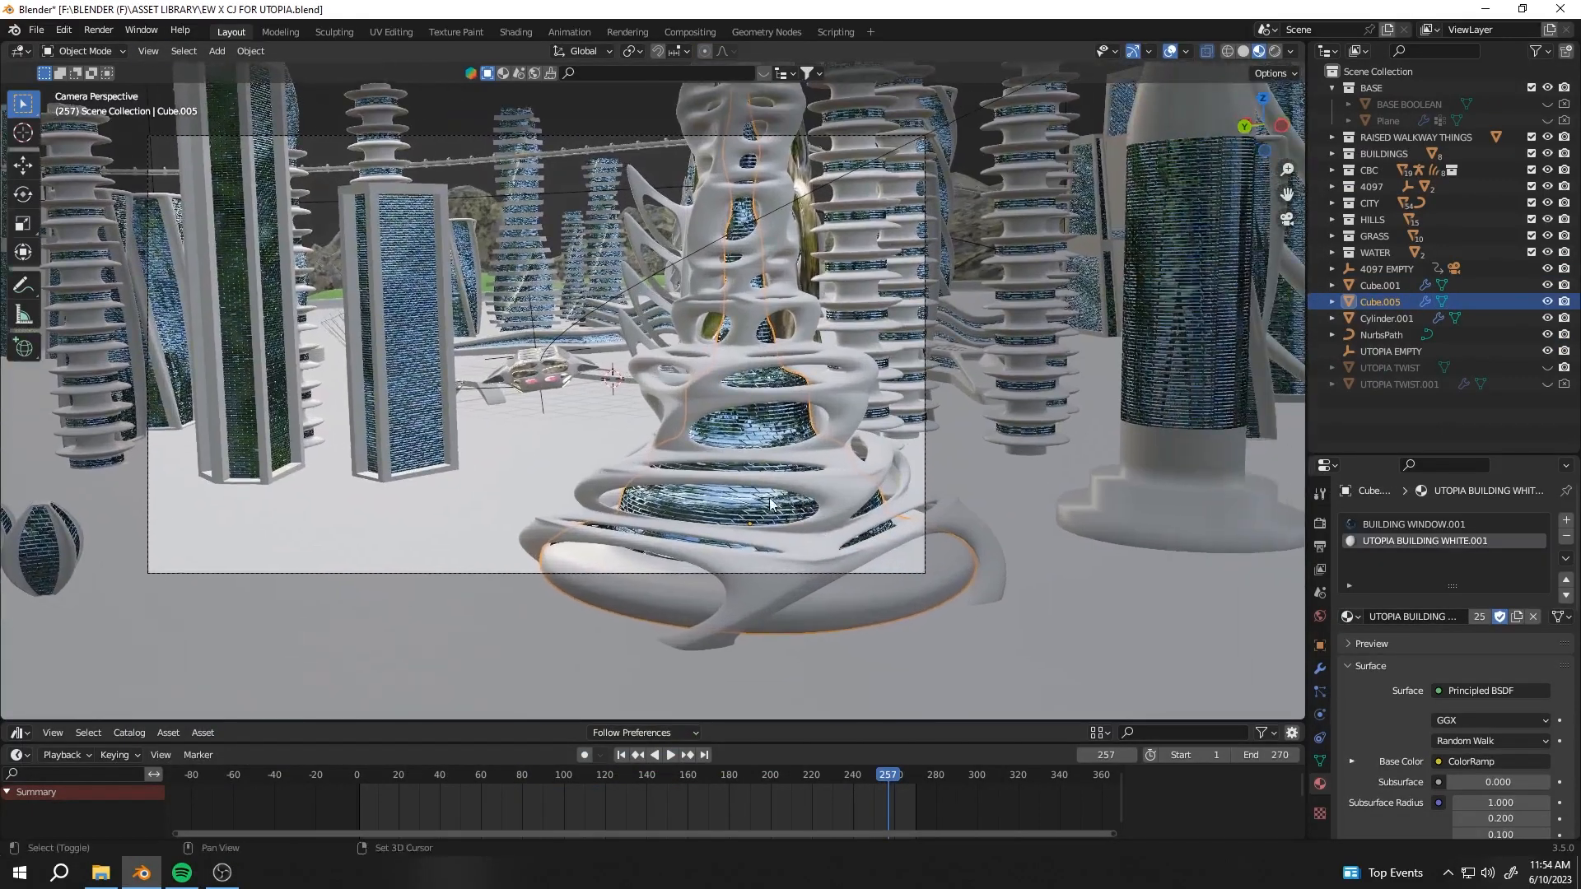
Assign the UTOPIA BUILDING WHITE.001 material to selected faces of the building Cube.005 in Edit Mode
{"action": "key", "text": "Tab"}
{"action": "middle_click_drag", "start_coordinate": [769, 504], "coordinate": [675, 531]}
{"action": "left_click", "coordinate": [675, 531], "text": "shift"}
{"action": "left_click", "coordinate": [1418, 541]}
{"action": "left_click", "coordinate": [1377, 616]}
Select further faces around the lower part of Cube.005 and assign UTOPIA BUILDING WHITE.001 to them
{"action": "middle_click_drag", "start_coordinate": [1070, 559], "coordinate": [777, 613]}
{"action": "left_click", "coordinate": [696, 542]}
{"action": "middle_click_drag", "start_coordinate": [903, 536], "coordinate": [560, 527]}
{"action": "left_click", "coordinate": [527, 504], "text": "shift"}
{"action": "left_click", "coordinate": [1410, 541]}
{"action": "left_click", "coordinate": [1376, 617]}
{"action": "middle_click_drag", "start_coordinate": [1030, 544], "coordinate": [708, 551]}
{"action": "left_click", "coordinate": [698, 562]}
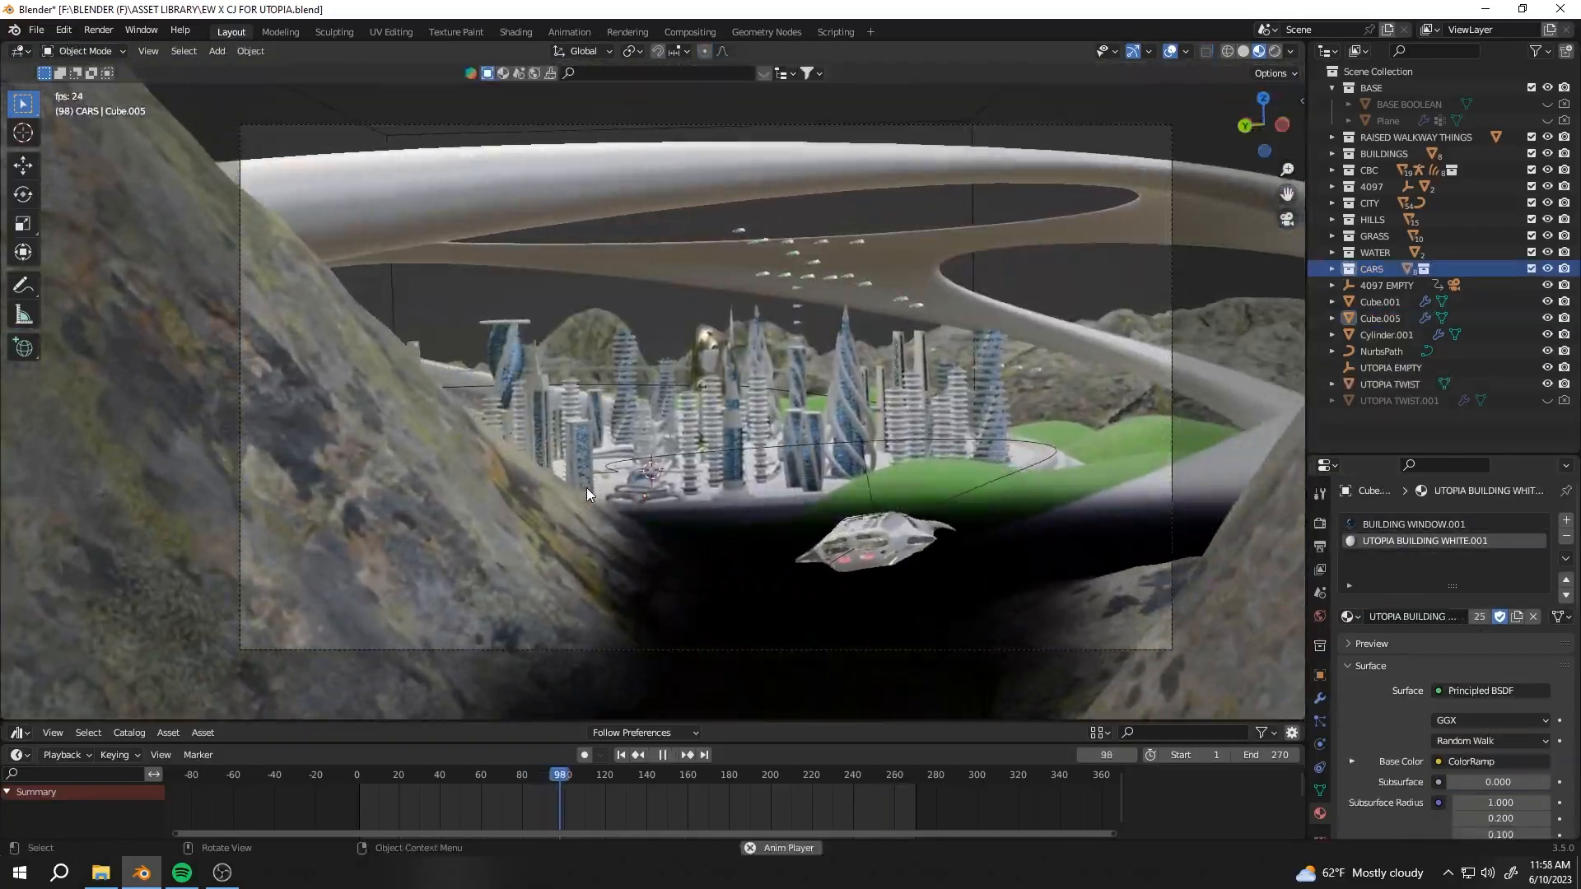
Stop playback, select the row of four hover cars above the city and enlarge the timeline area
{"action": "key", "text": "space"}
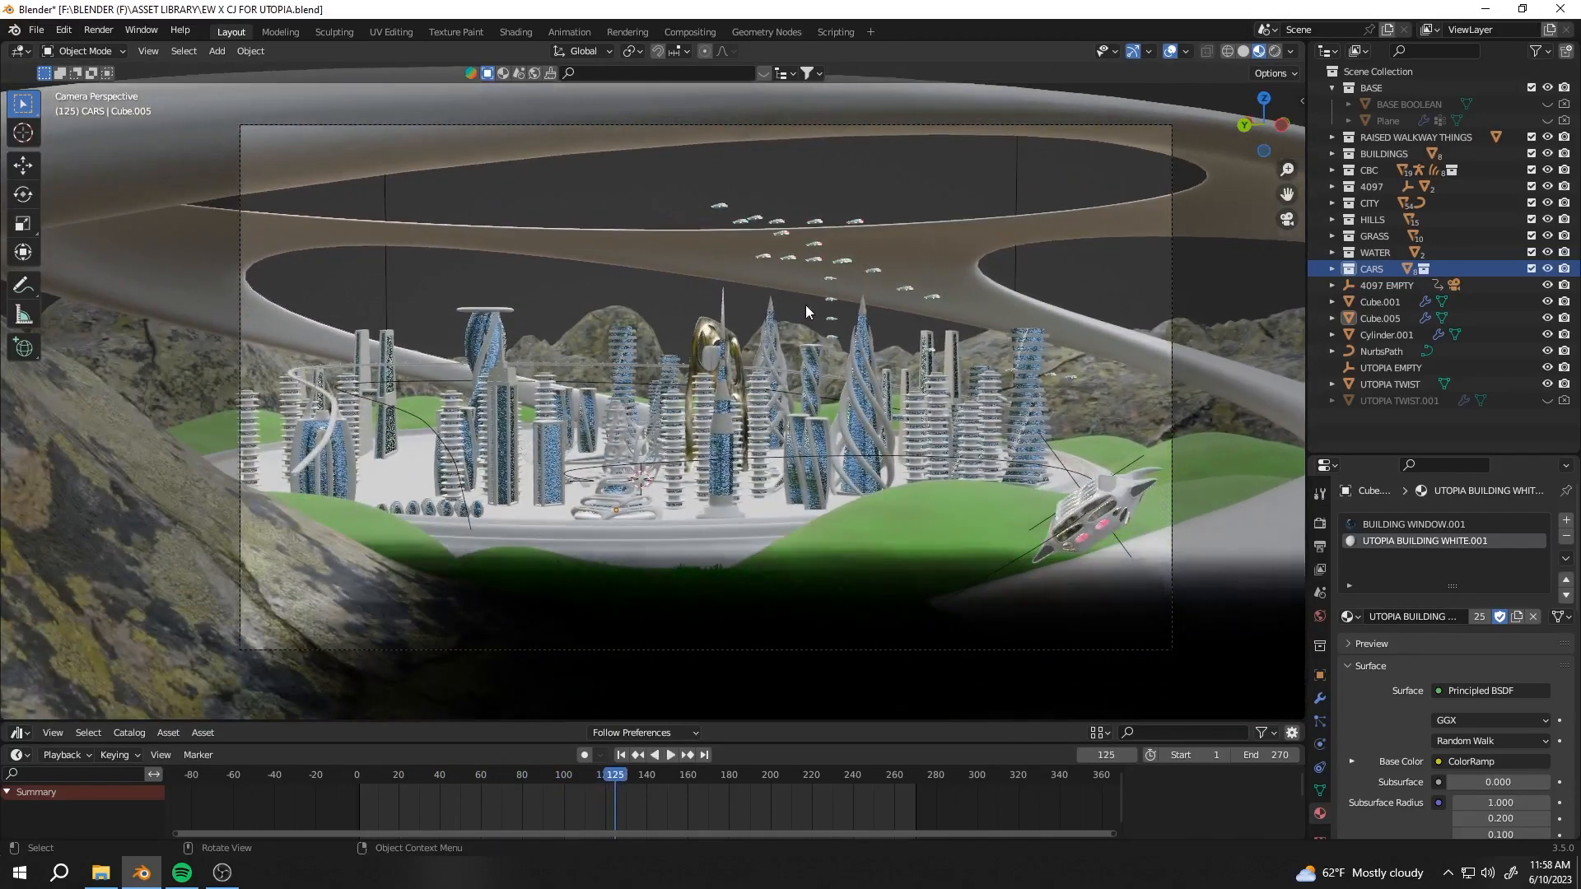
{"action": "left_click", "coordinate": [833, 265]}
{"action": "key", "text": "KP_Decimal"}
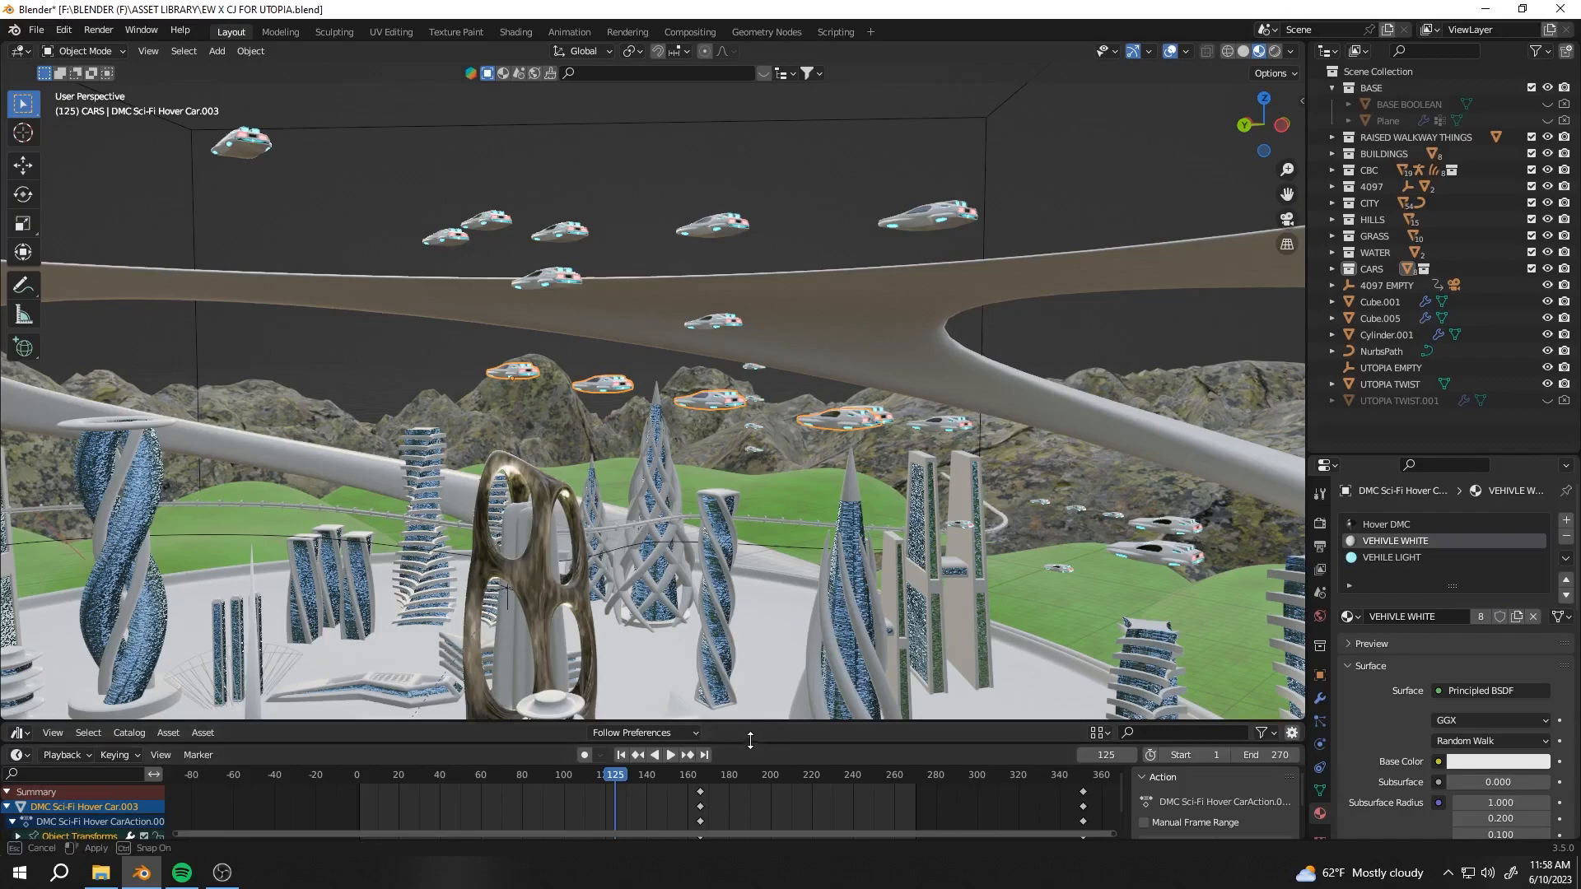
{"action": "left_click_drag", "start_coordinate": [759, 634], "coordinate": [759, 639]}
{"action": "left_click_drag", "start_coordinate": [759, 721], "coordinate": [766, 645]}
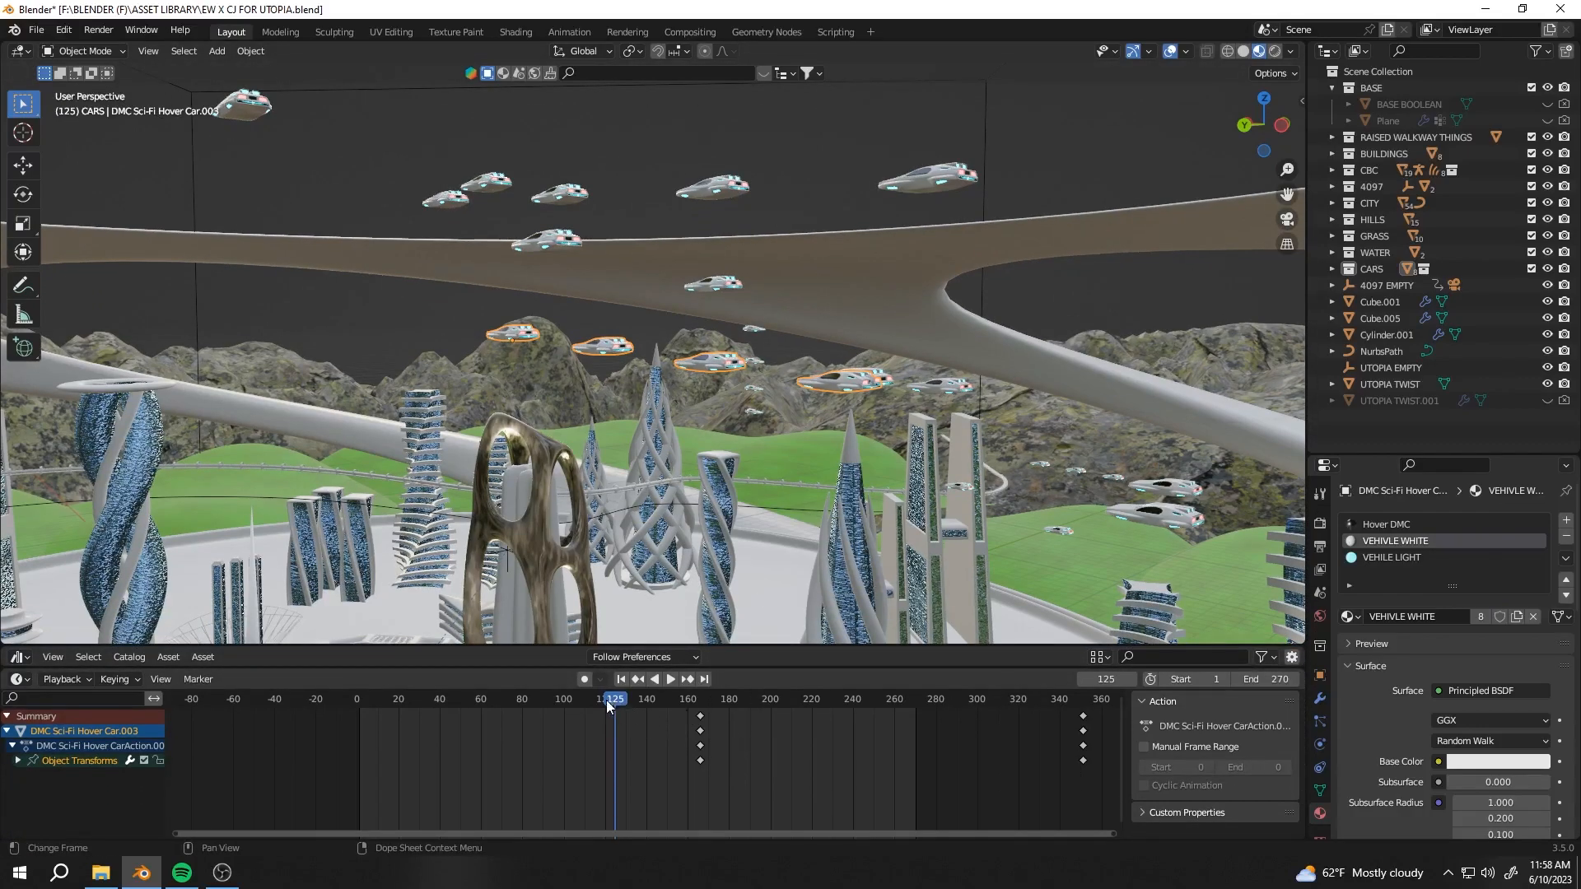
Shift both keyframes of the four selected hover cars earlier so their motion starts at frame 10
{"action": "left_click_drag", "start_coordinate": [606, 700], "coordinate": [468, 701]}
{"action": "key", "text": "KP_0"}
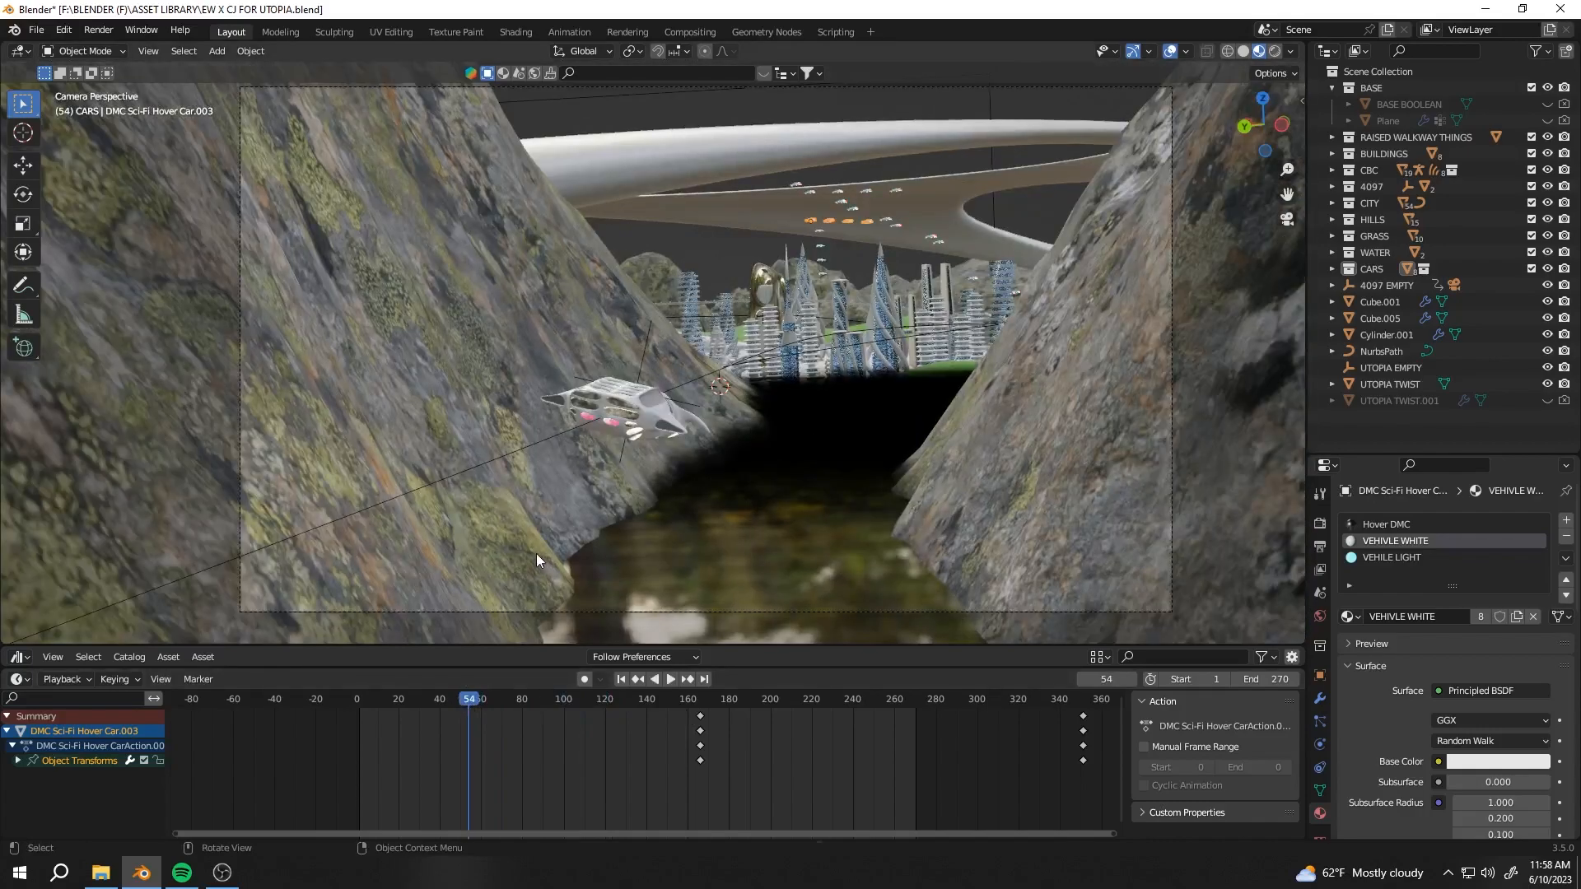
{"action": "left_click", "coordinate": [482, 700]}
{"action": "left_click_drag", "start_coordinate": [493, 701], "coordinate": [378, 709]}
{"action": "left_click_drag", "start_coordinate": [1085, 792], "coordinate": [605, 710]}
{"action": "left_click_drag", "start_coordinate": [704, 725], "coordinate": [377, 749]}
Play the animation through the camera to examine the retimed hover cars' flight over the city
{"action": "key", "text": "space"}
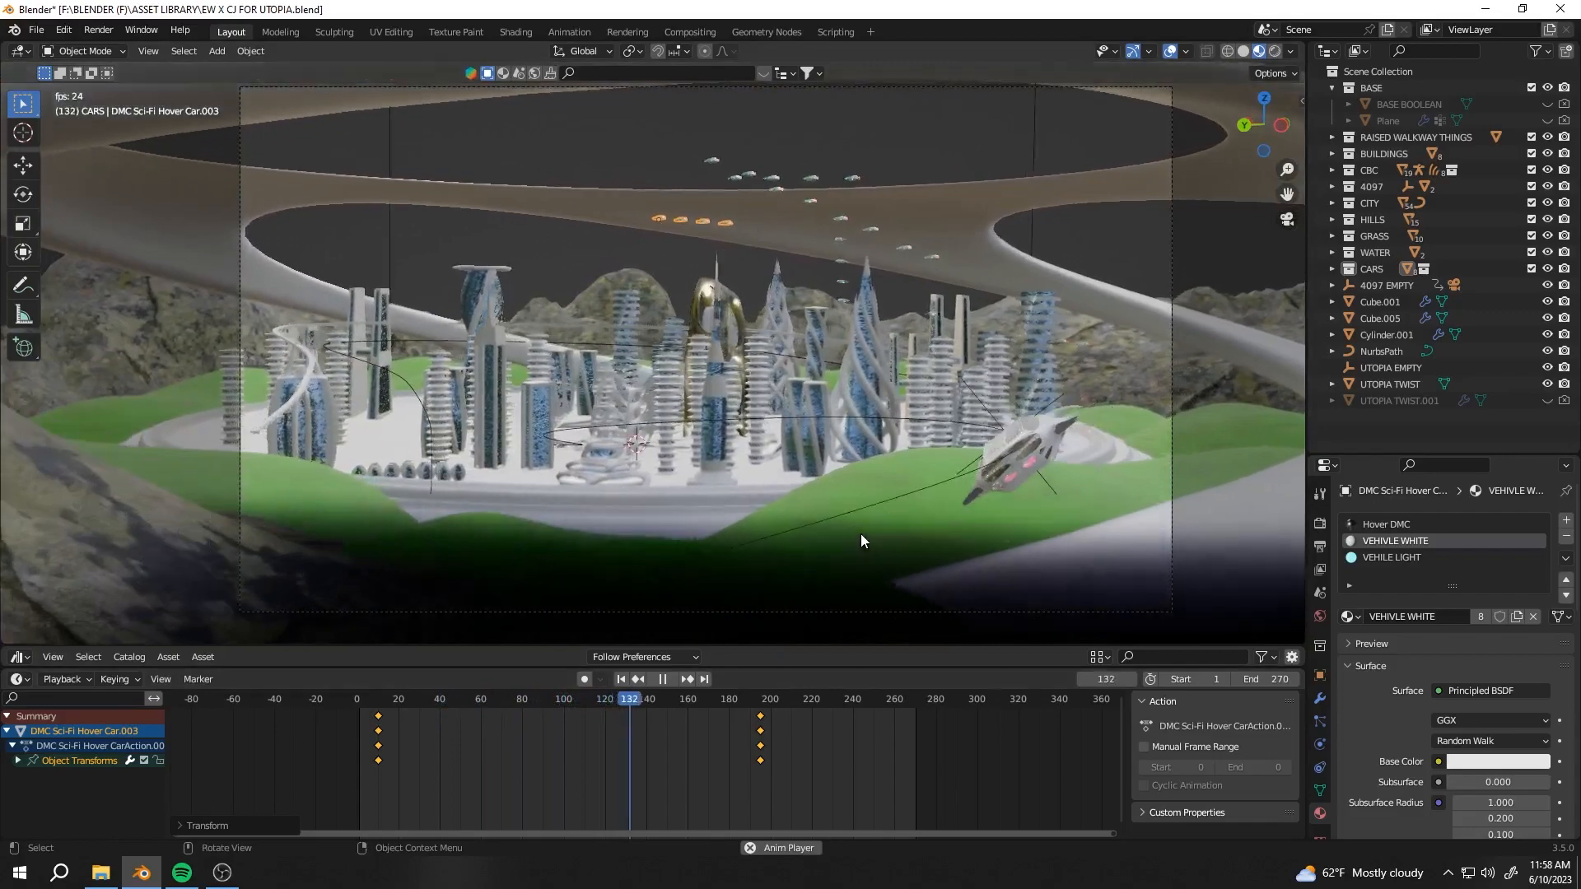
{"action": "left_click", "coordinate": [598, 260]}
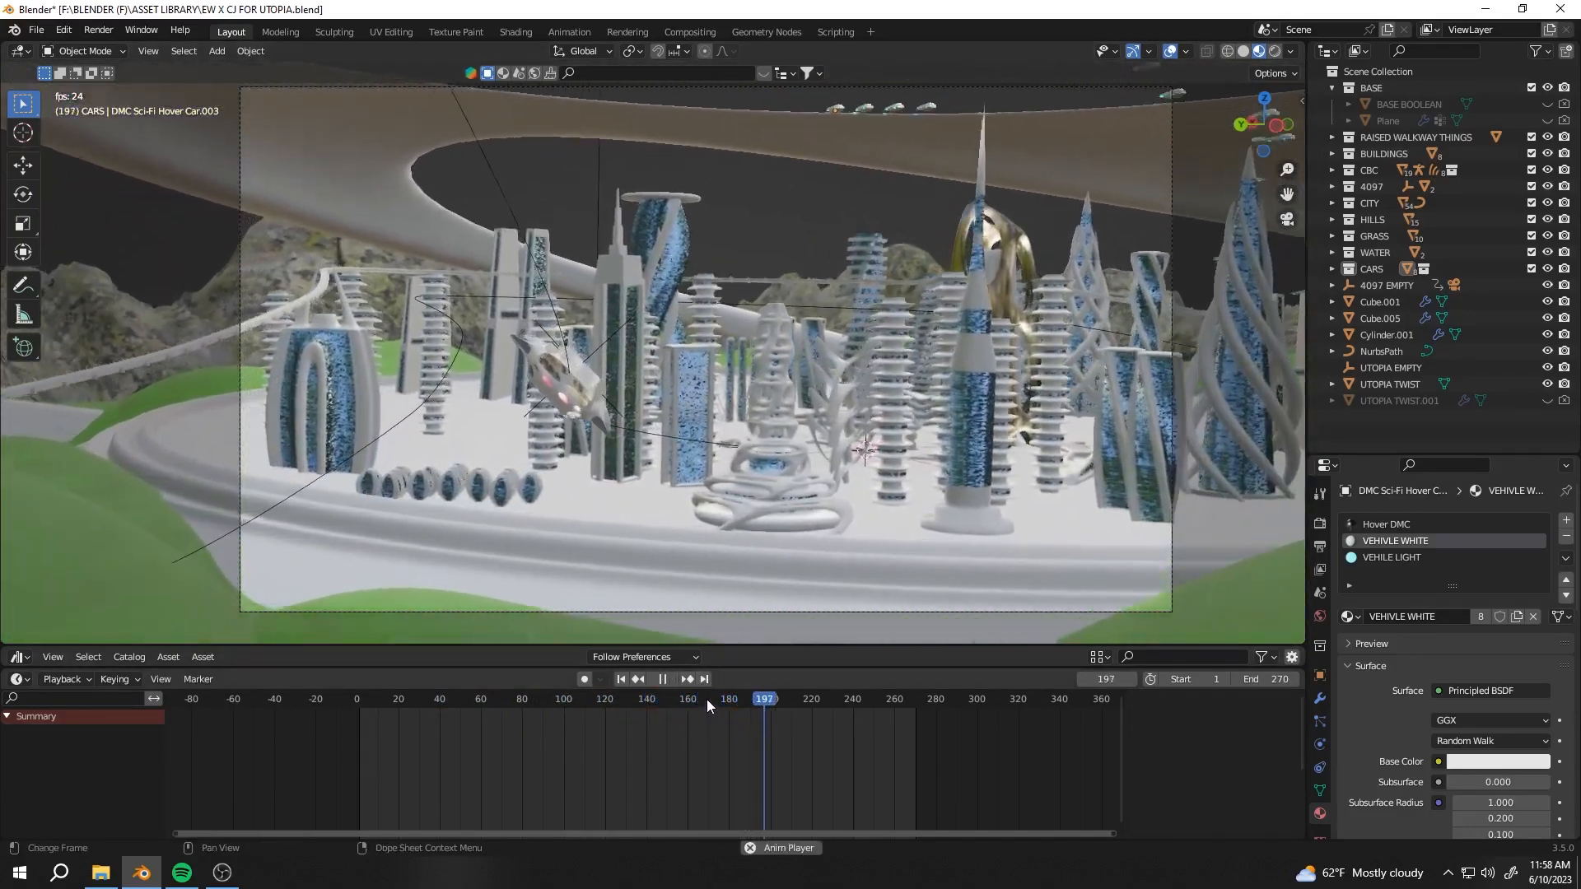
{"action": "key", "text": "space"}
Reselect the four hover cars, move their end keyframe to frame 221 and replay the animation
{"action": "scroll", "coordinate": [854, 271], "scroll_direction": "down", "scroll_amount": 2}
{"action": "left_click", "coordinate": [871, 128]}
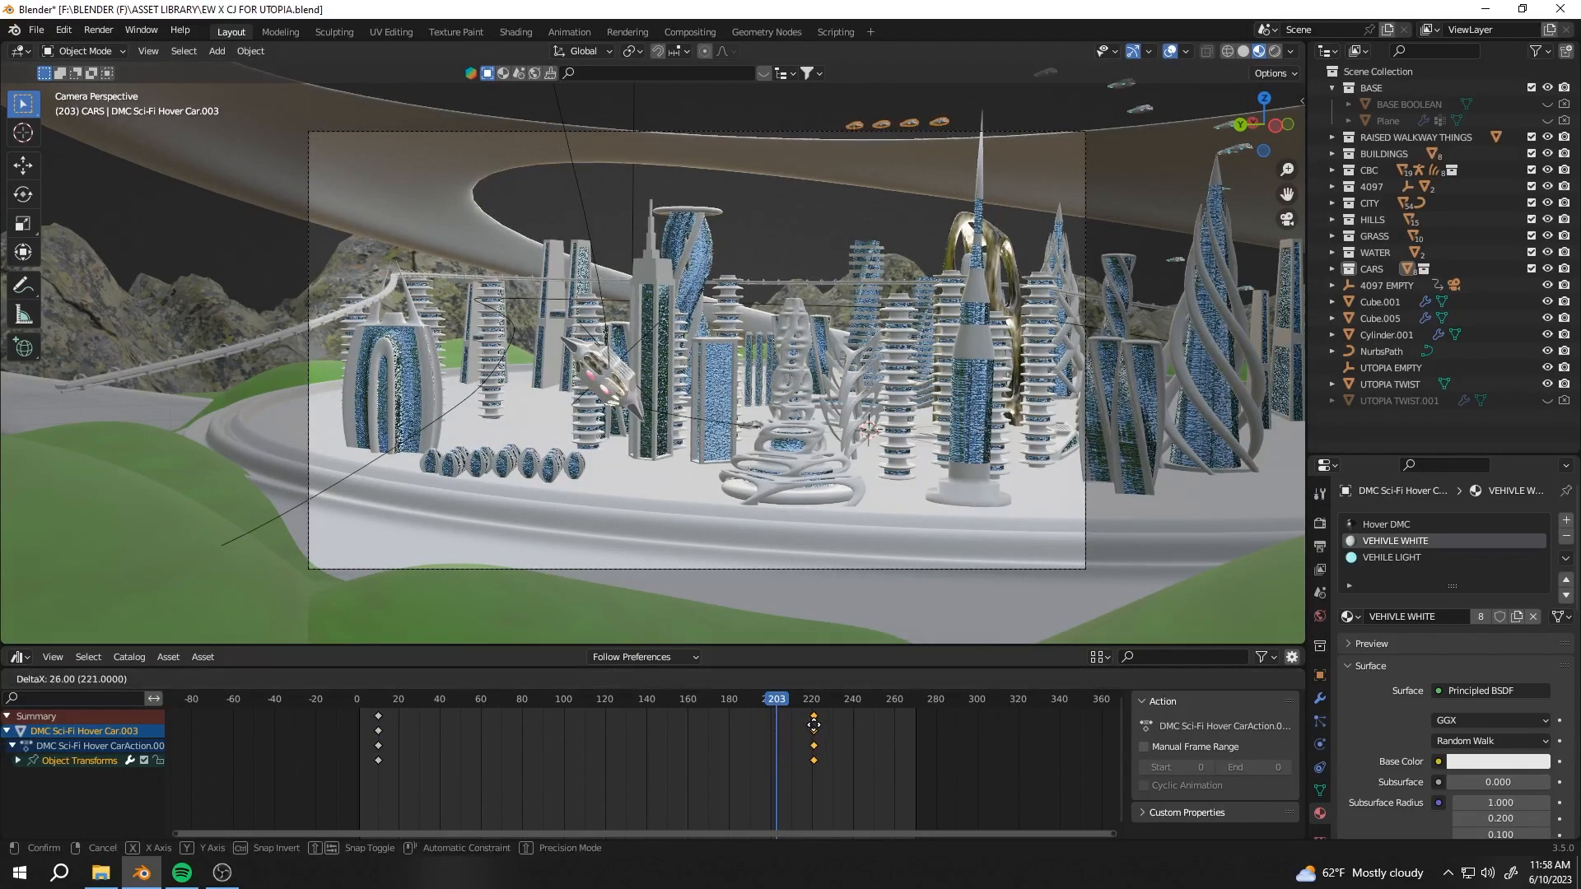
{"action": "key", "text": "space"}
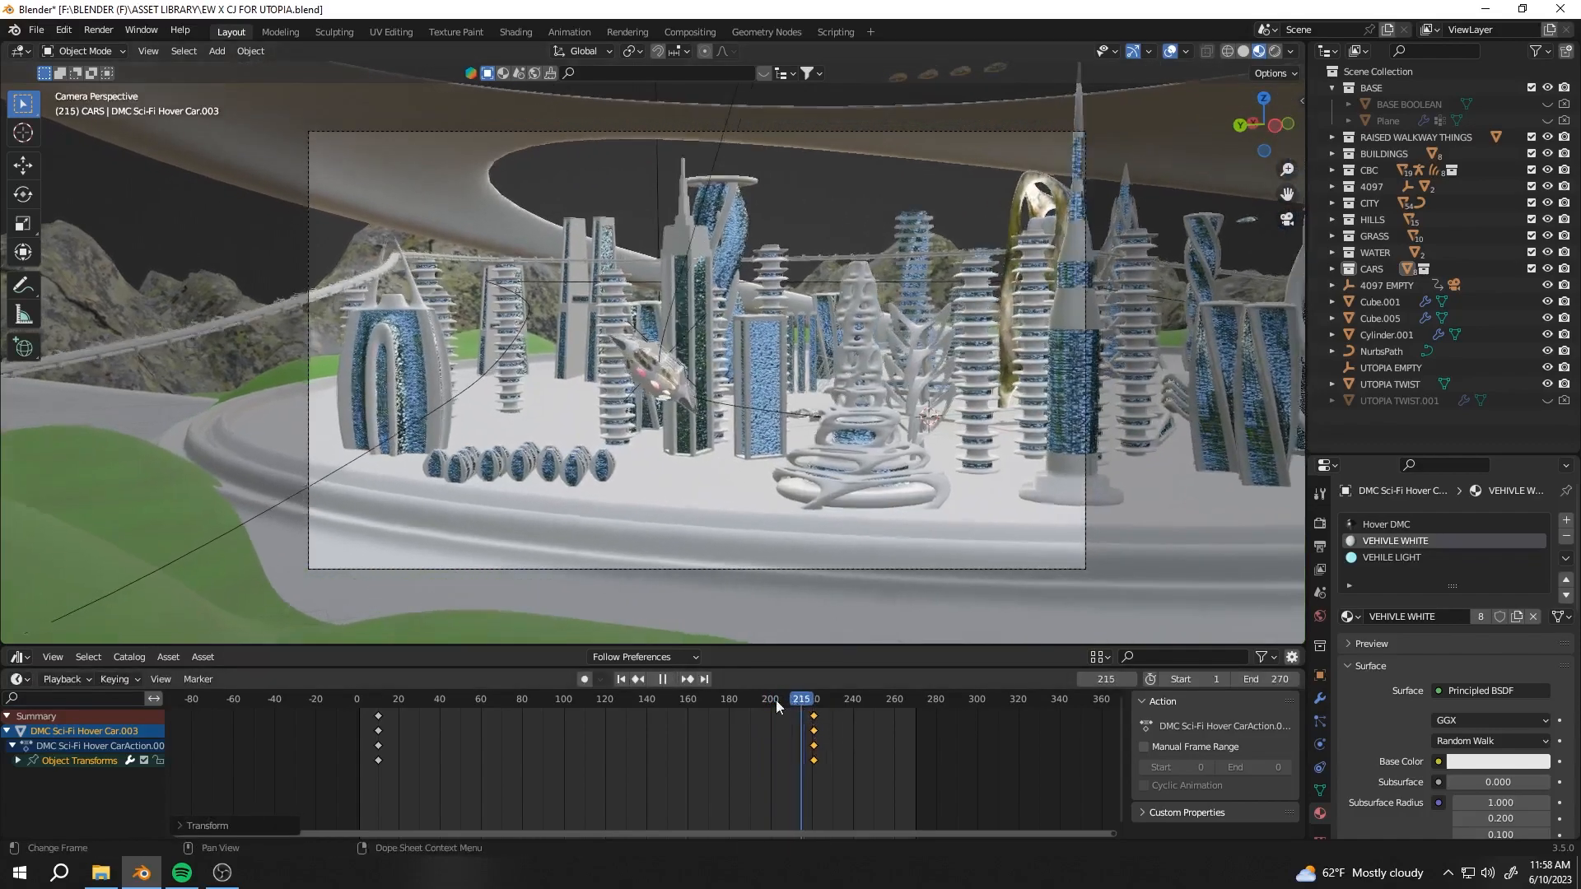
{"action": "left_click", "coordinate": [409, 745]}
{"action": "key", "text": "space"}
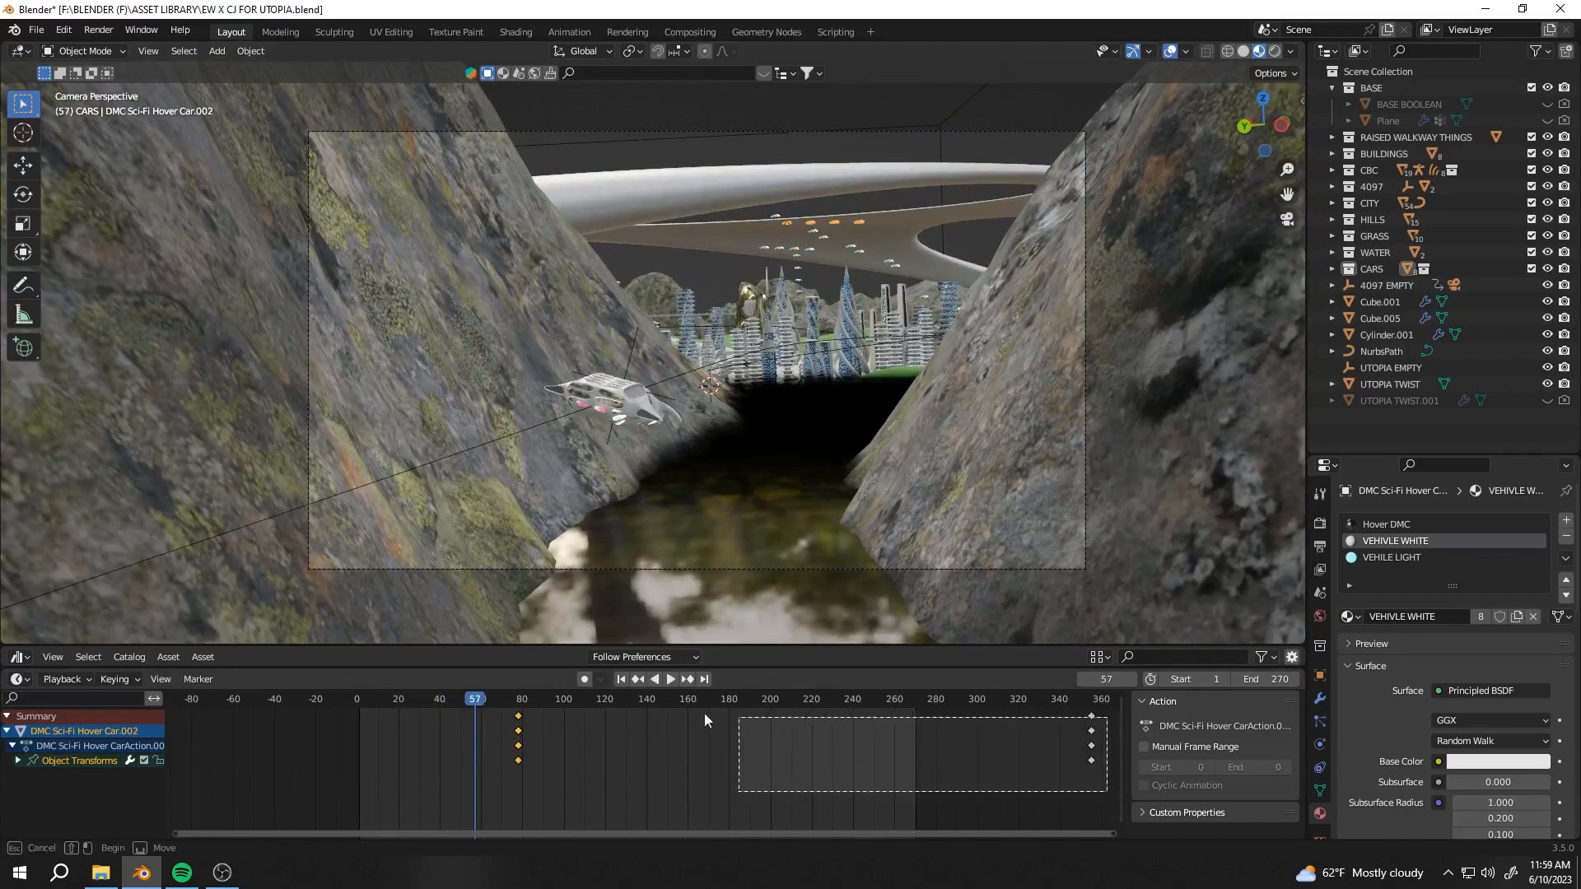
Shift both keyframes of the DMC Sci-Fi Hover Car.002 row about 65 frames earlier and play the animation
{"action": "left_click_drag", "start_coordinate": [517, 700], "coordinate": [517, 698]}
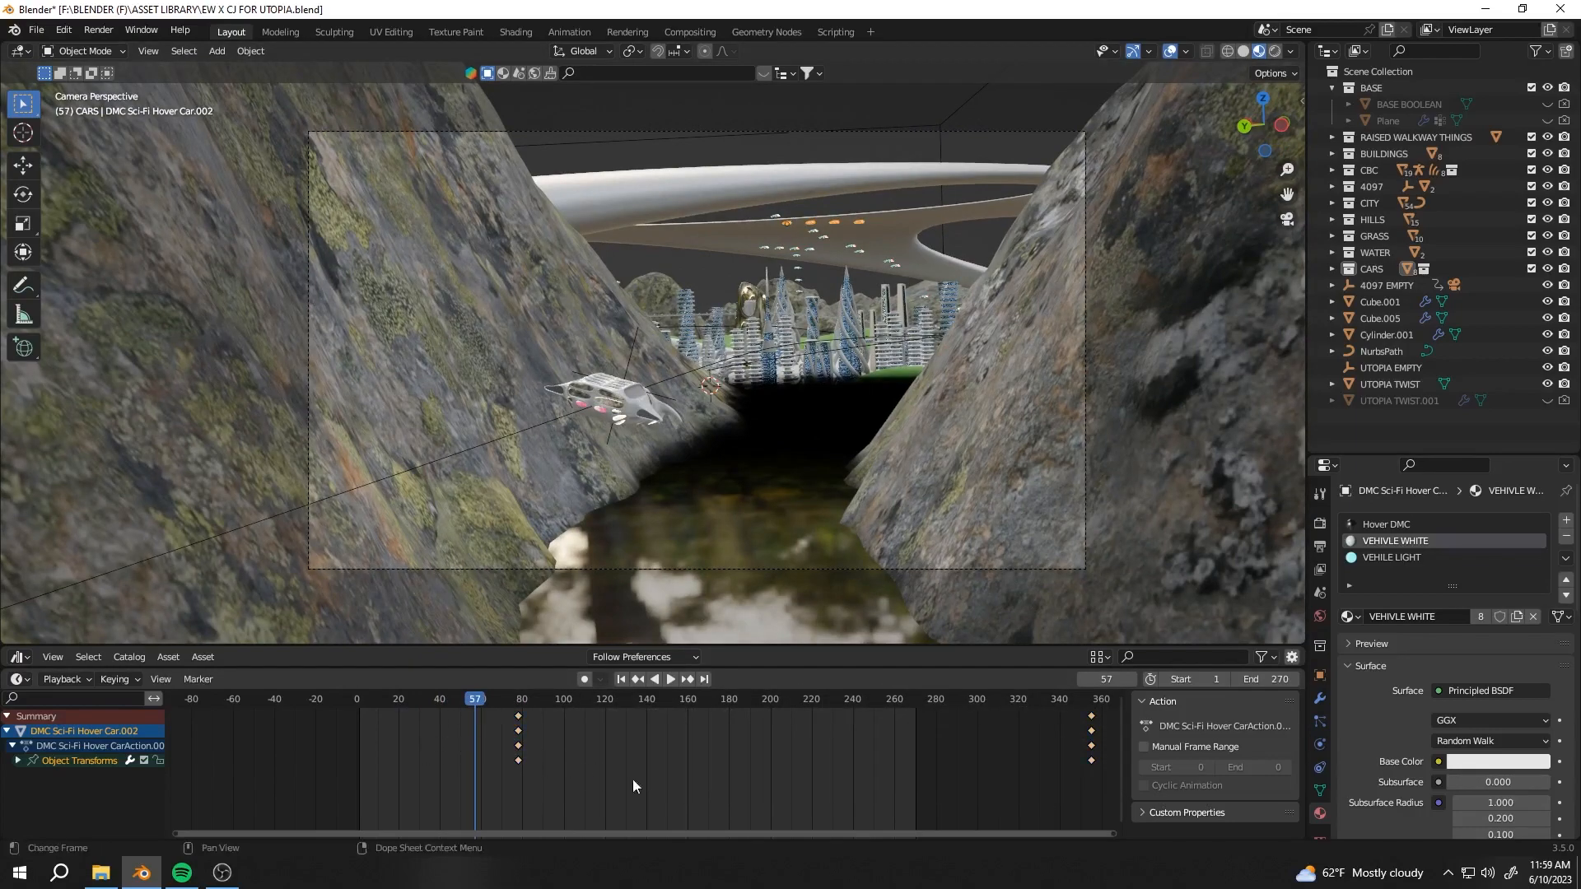
{"action": "left_click_drag", "start_coordinate": [722, 747], "coordinate": [491, 700]}
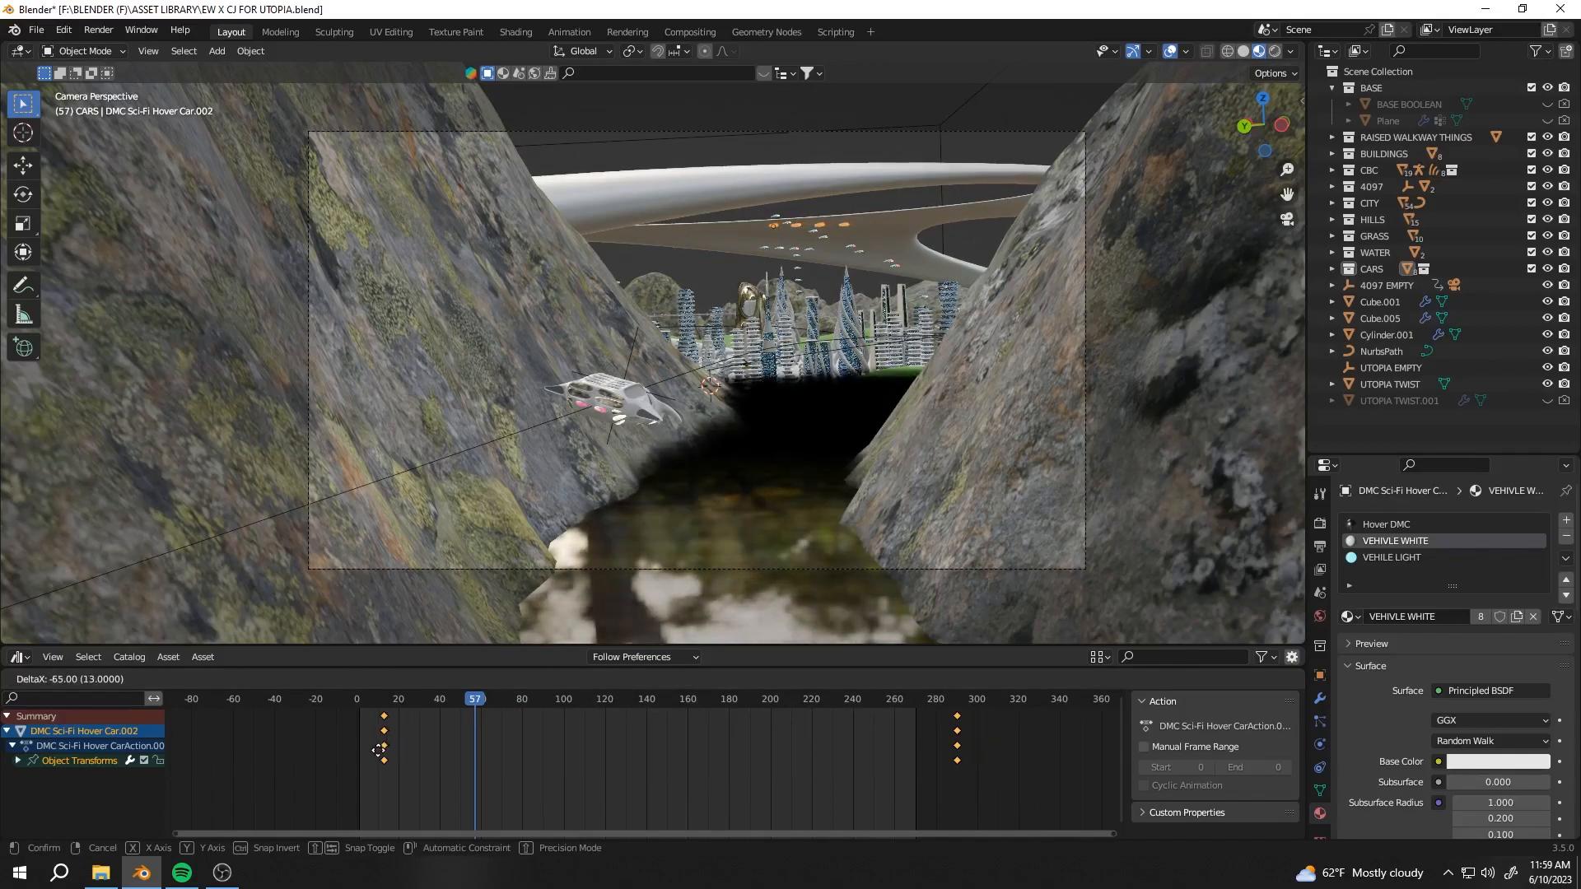
{"action": "left_click_drag", "start_coordinate": [456, 699], "coordinate": [358, 696]}
{"action": "key", "text": "space"}
{"action": "left_click", "coordinate": [653, 205]}
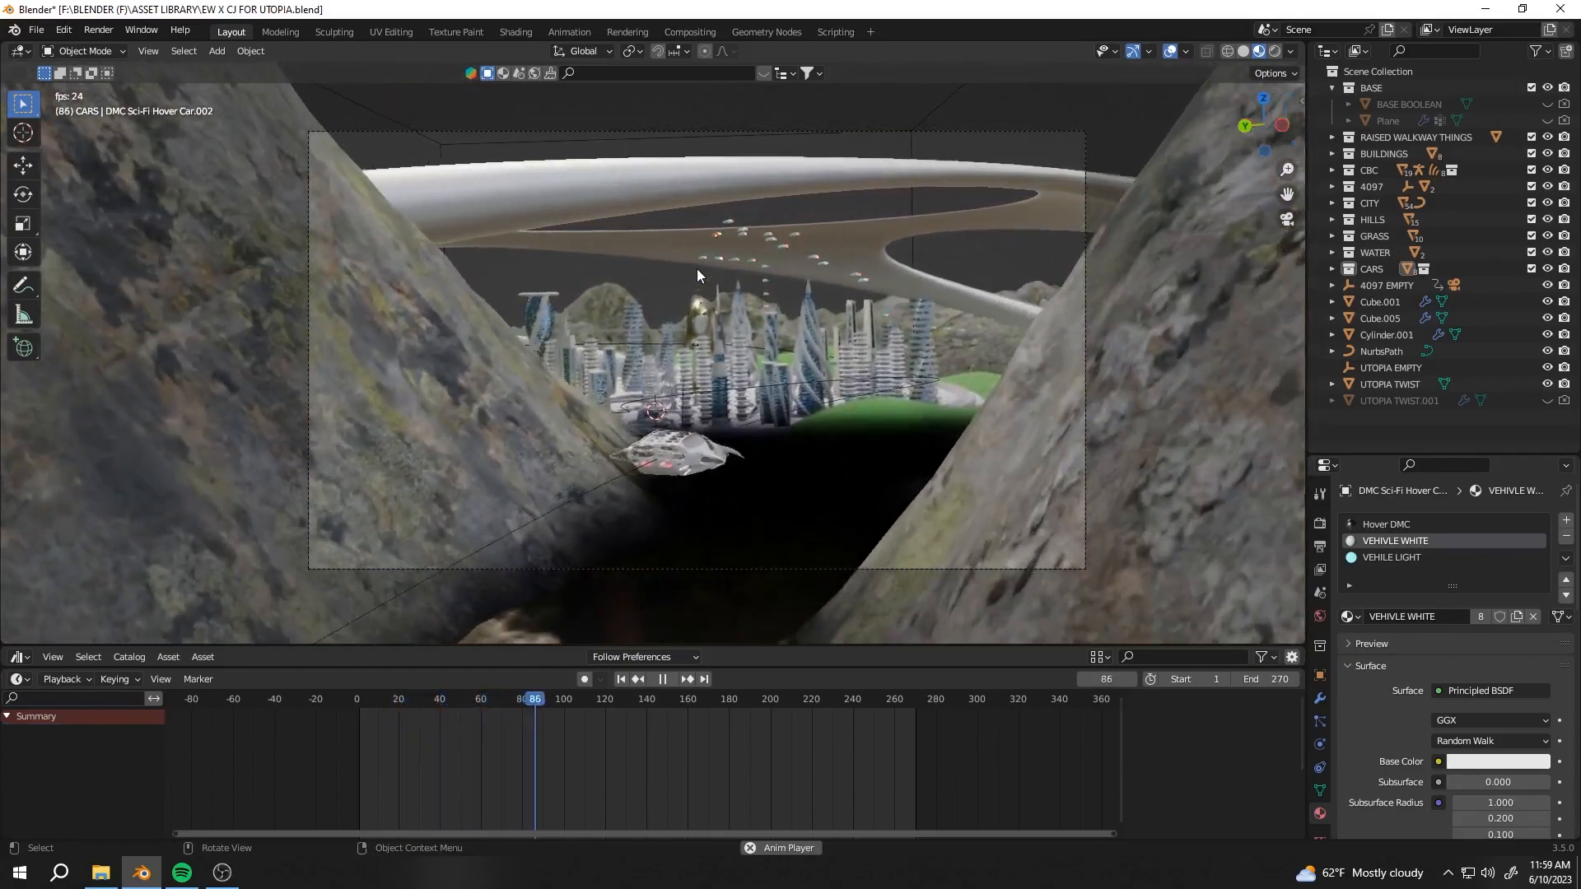
{"action": "key", "text": "space"}
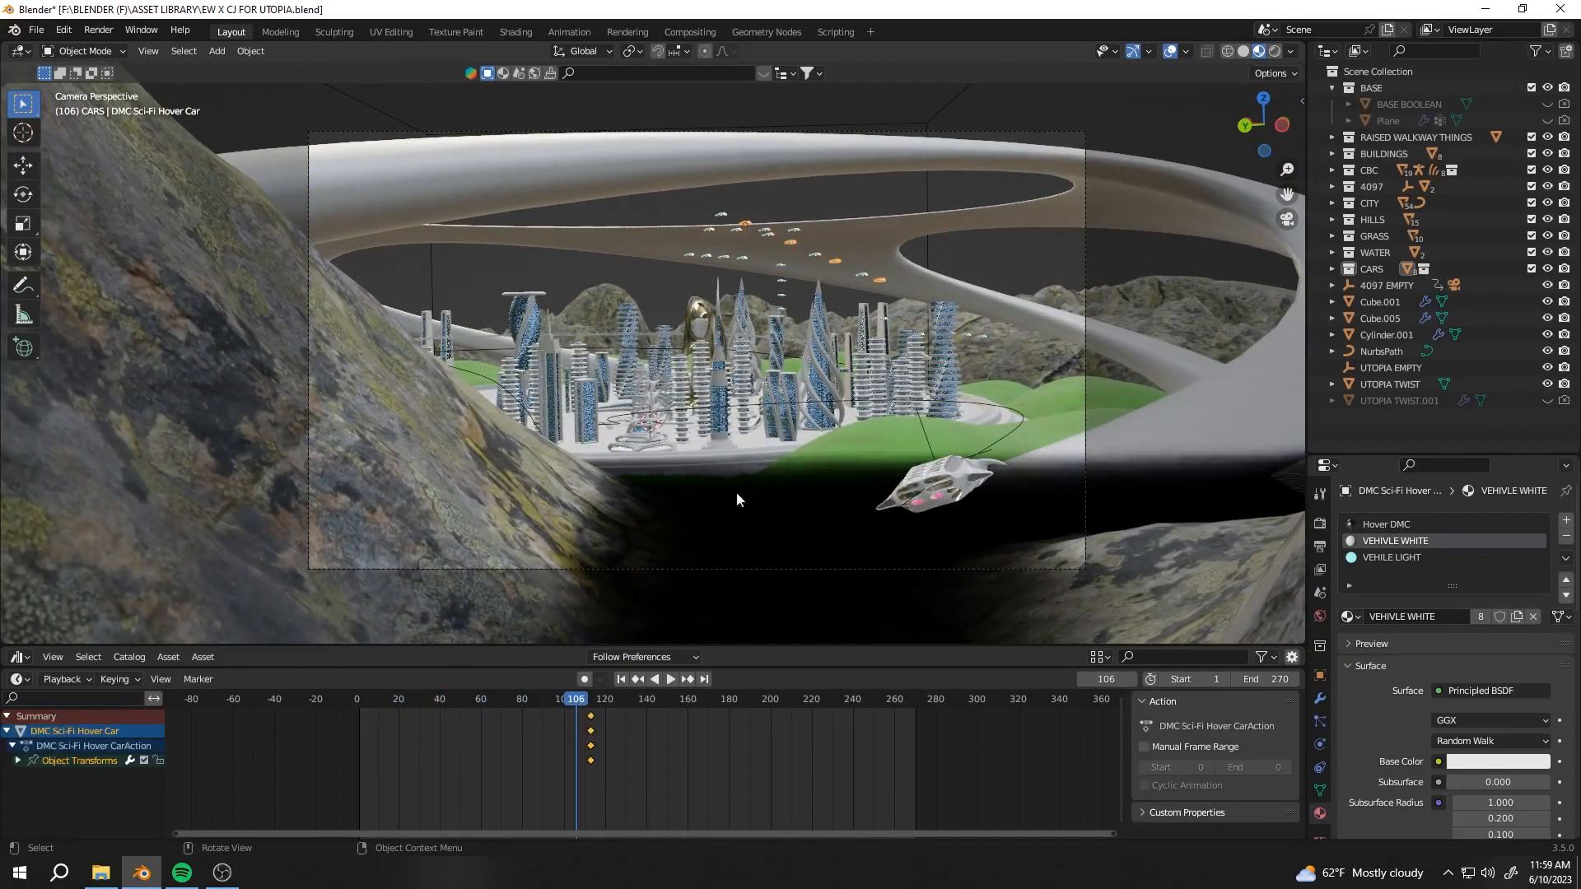